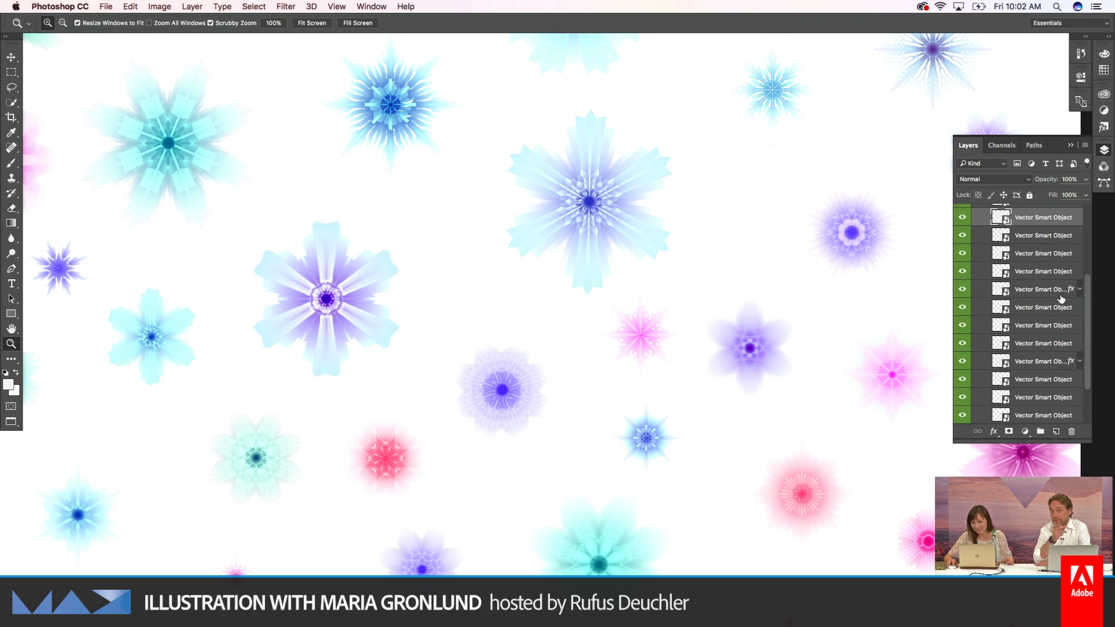
# Step: Examine the flower pattern and the vector smart object layers inside the green group
pyautogui.moveTo(1087, 295); pyautogui.dragTo(1098, 208)
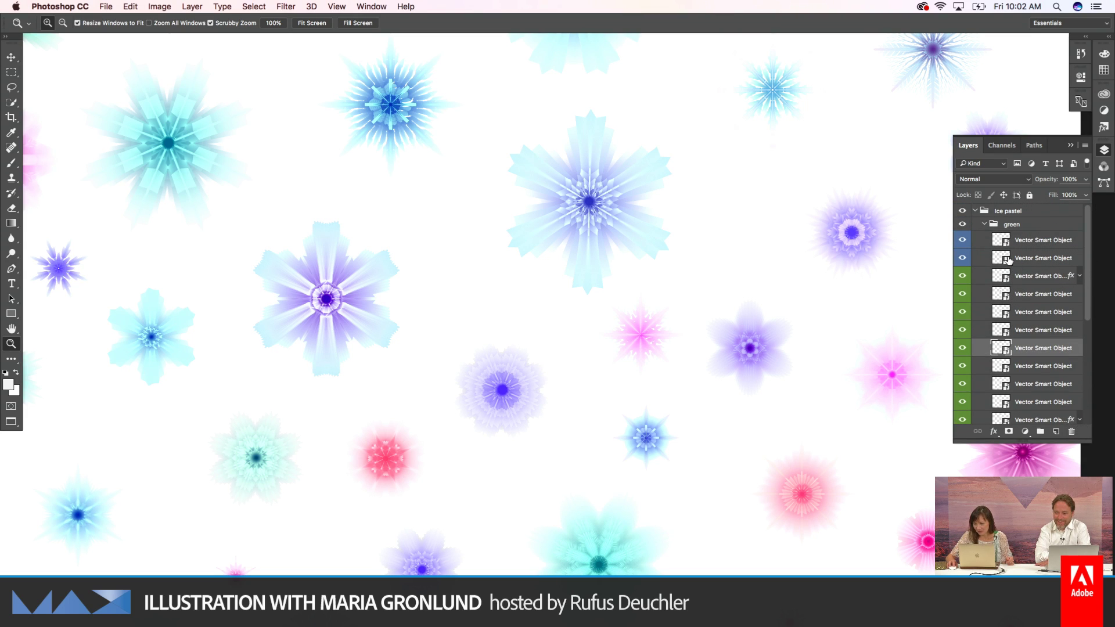
pyautogui.click(985, 224)
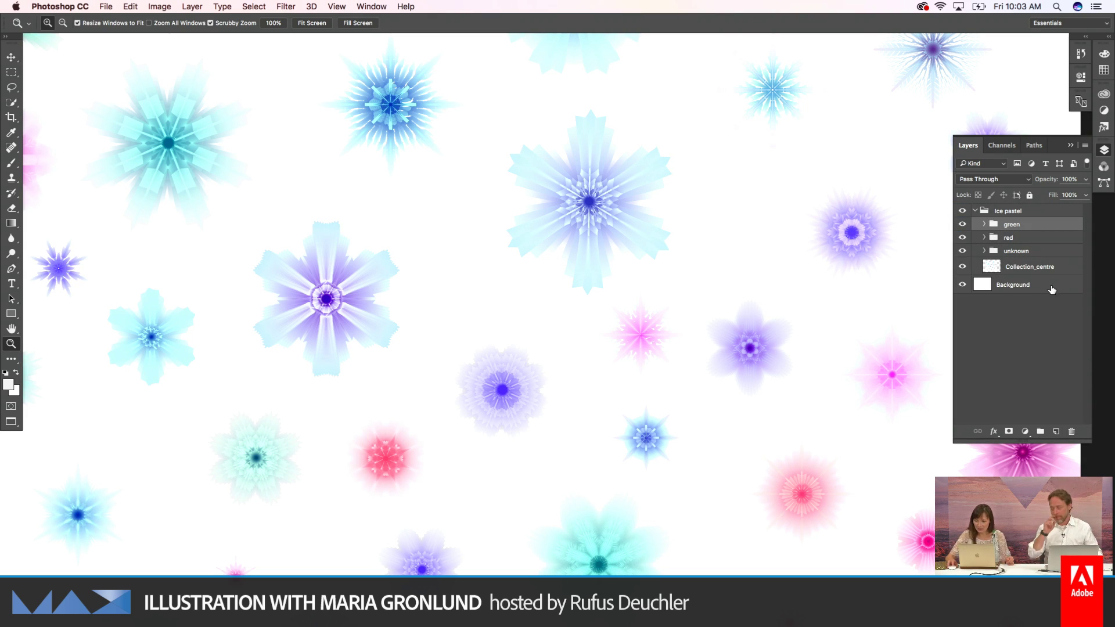
pyautogui.click(984, 225)
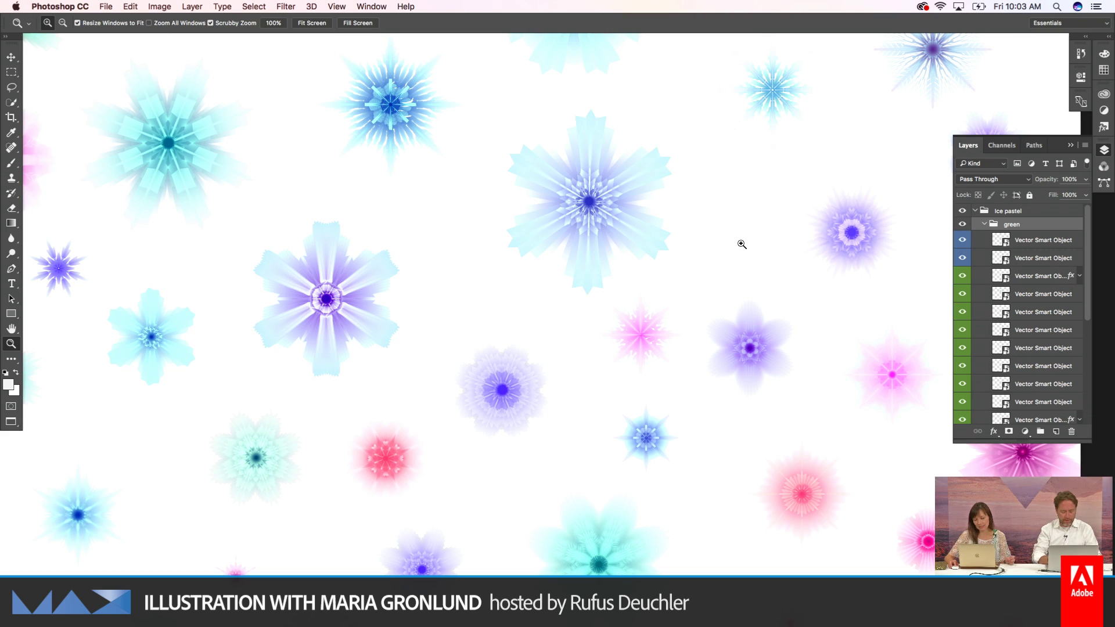
pyautogui.press('v')
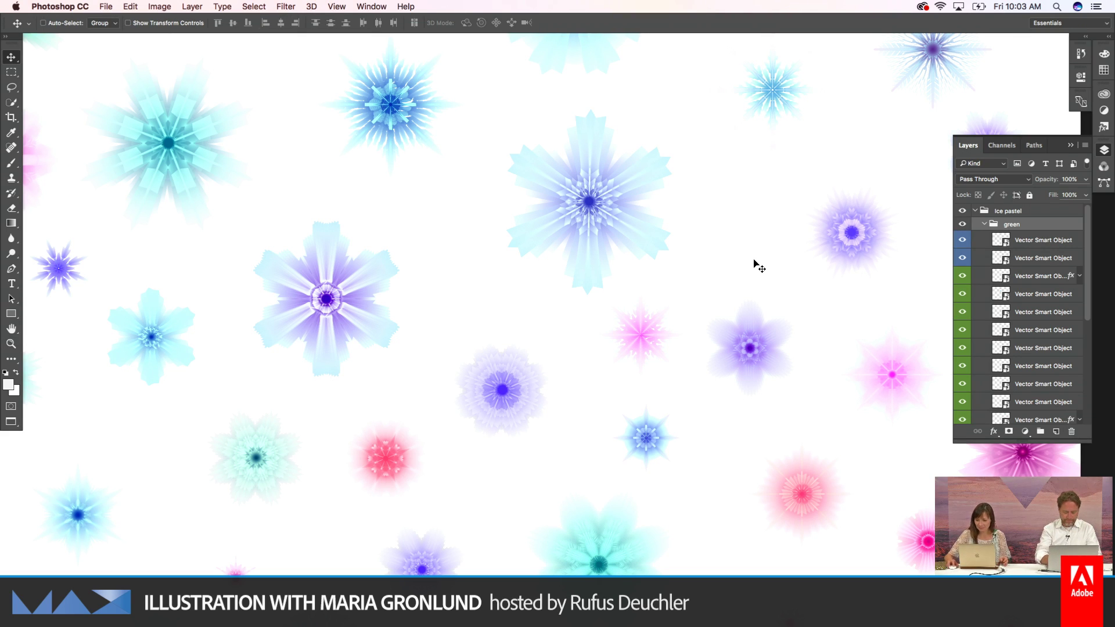
pyautogui.hscroll(-2, 843, 304)
pyautogui.scroll(1, 844, 303)
pyautogui.hscroll(-2, 883, 297)
pyautogui.scroll(-2, 883, 297)
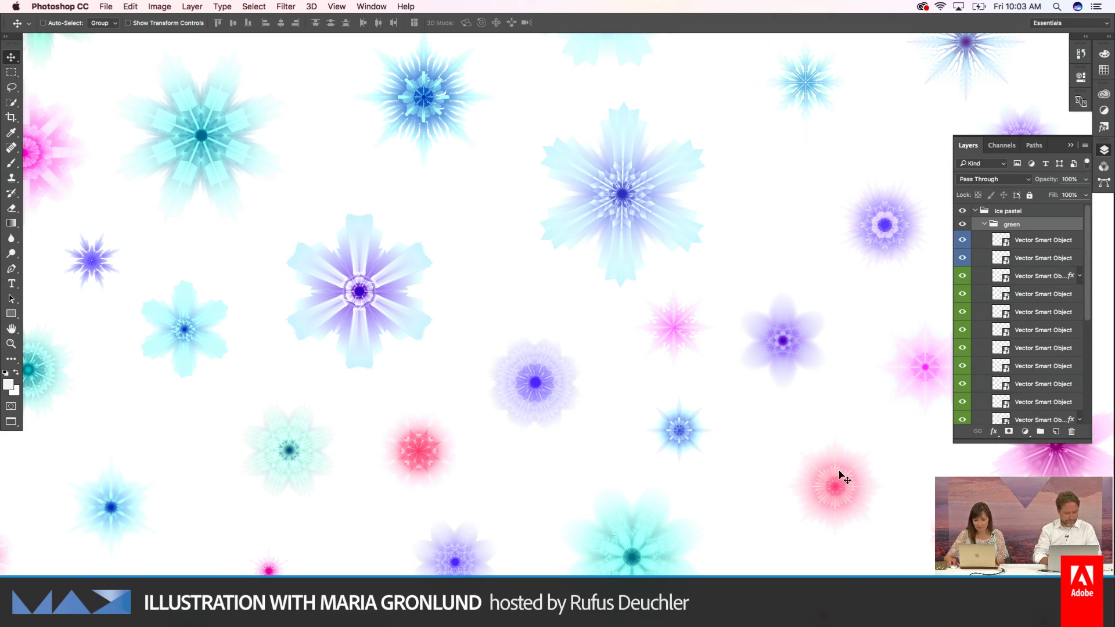
pyautogui.hscroll(1, 840, 475)
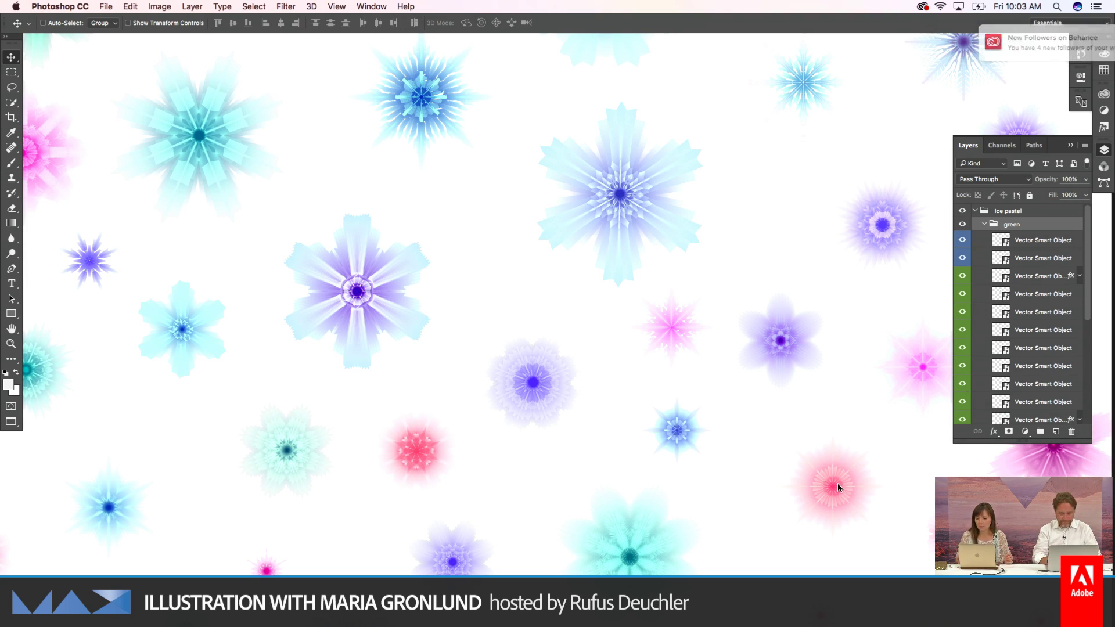
pyautogui.scroll(-3, 865, 395)
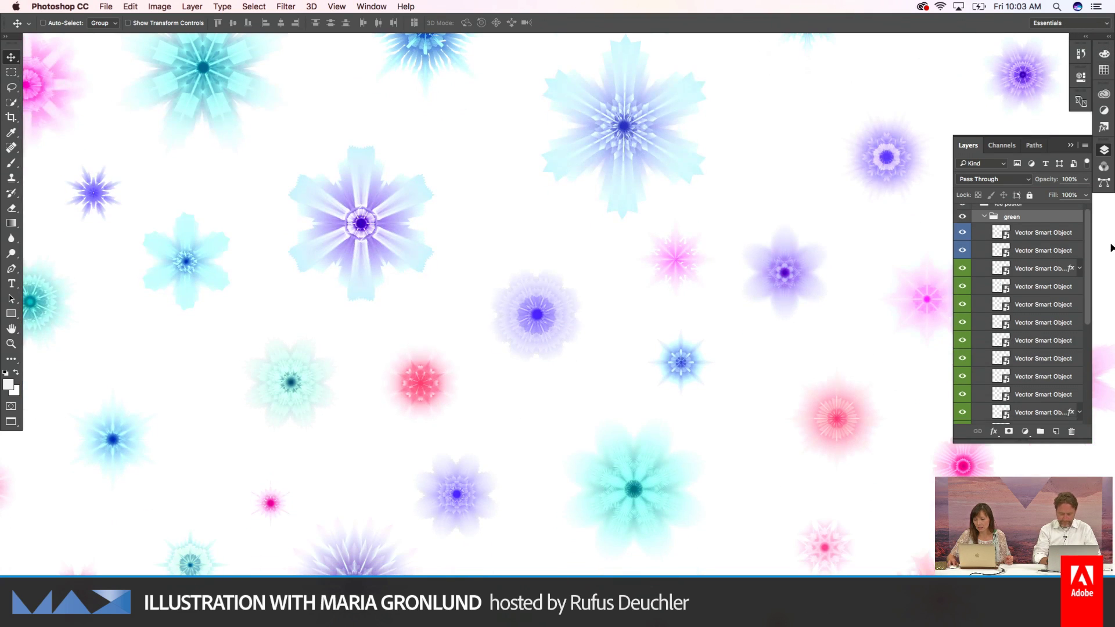
pyautogui.scroll(-1, 1011, 235)
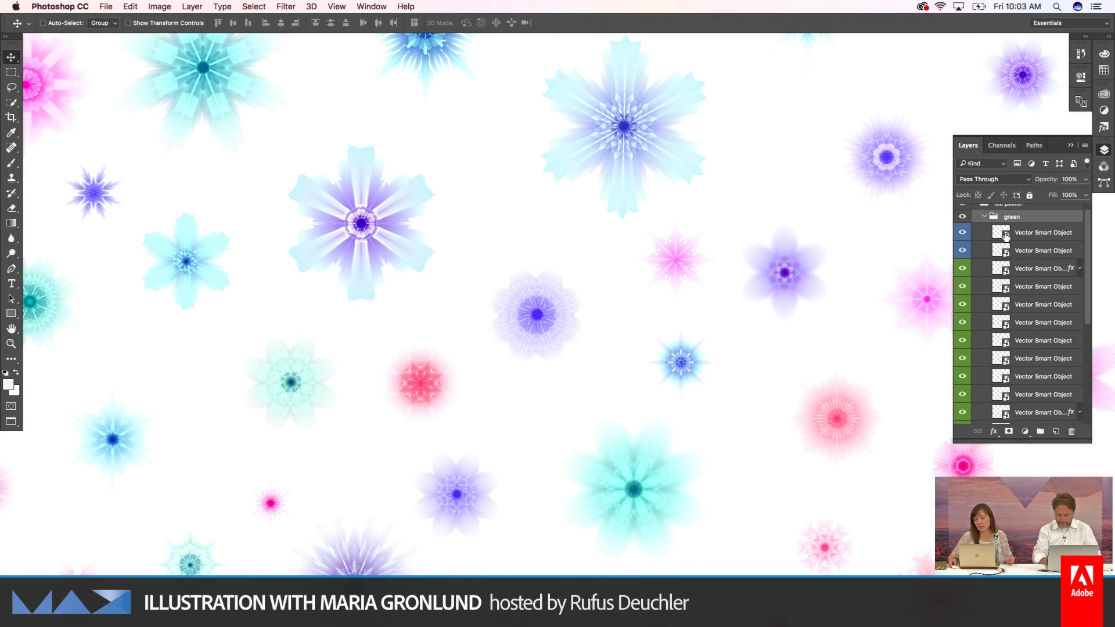
pyautogui.scroll(-1, 1005, 235)
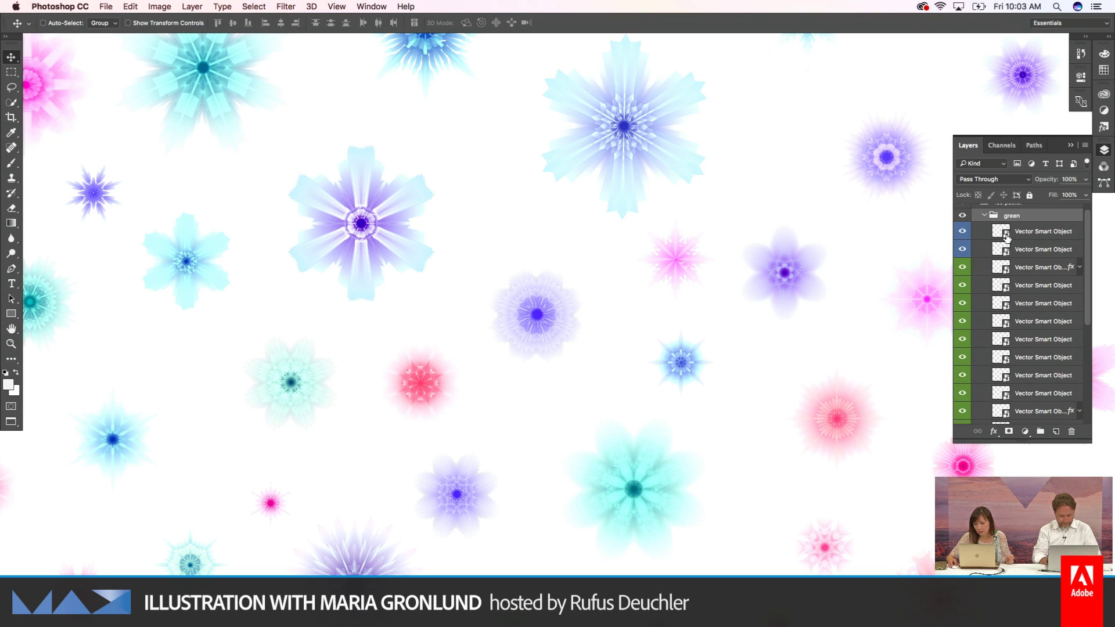
pyautogui.scroll(-1, 1007, 237)
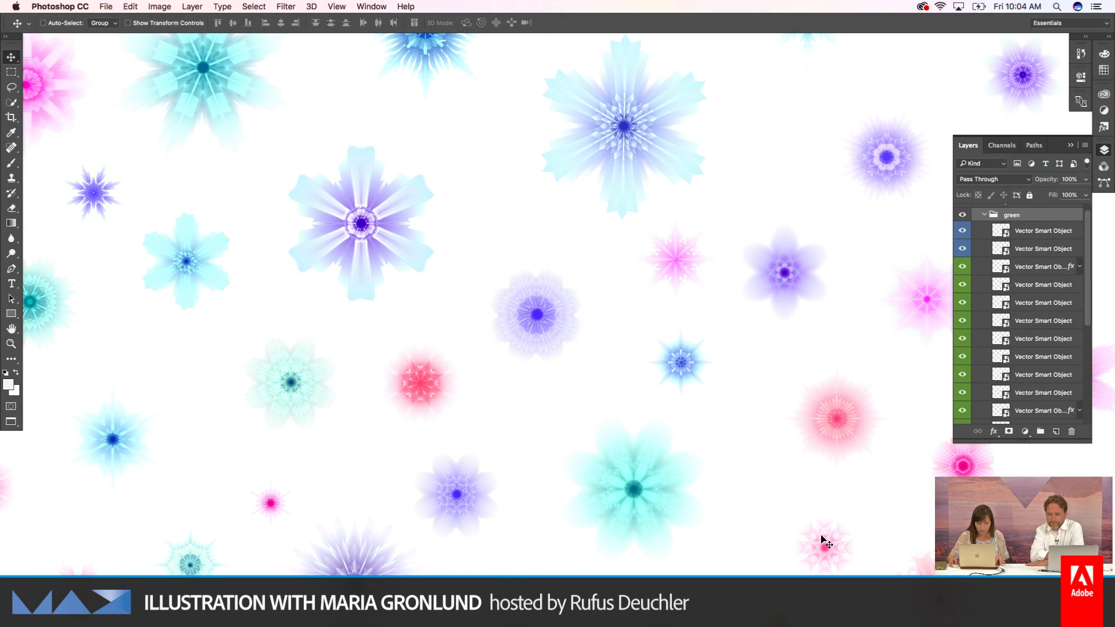
pyautogui.scroll(-2, 822, 537)
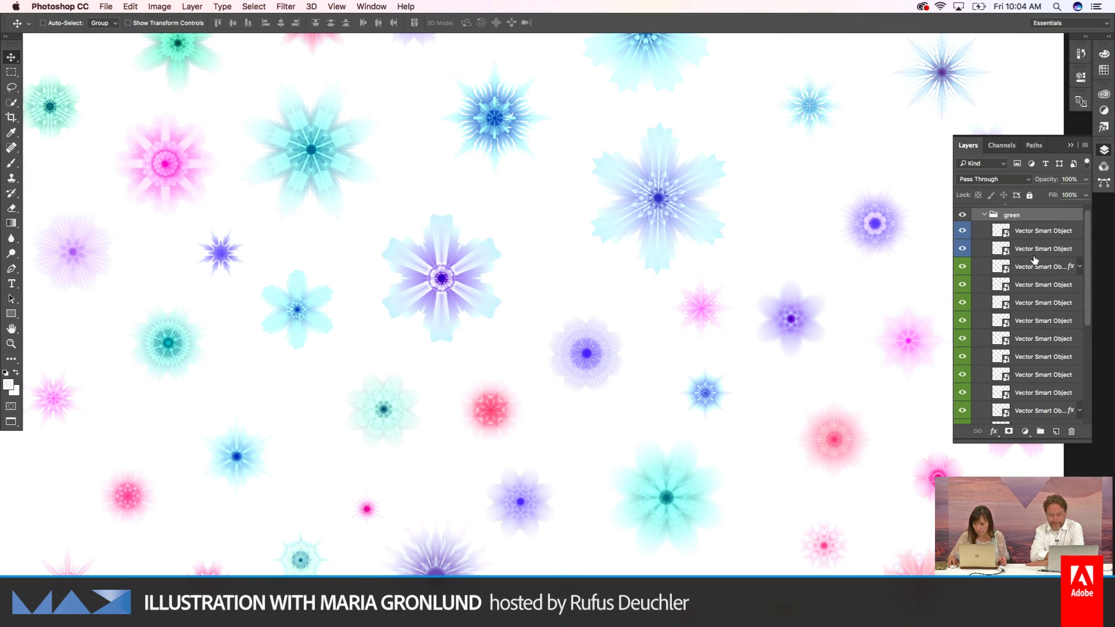
# Step: Open the green group's second vector smart object in Illustrator and move its blue flower to about X 541 px, Y 543 px
pyautogui.click(1010, 250)
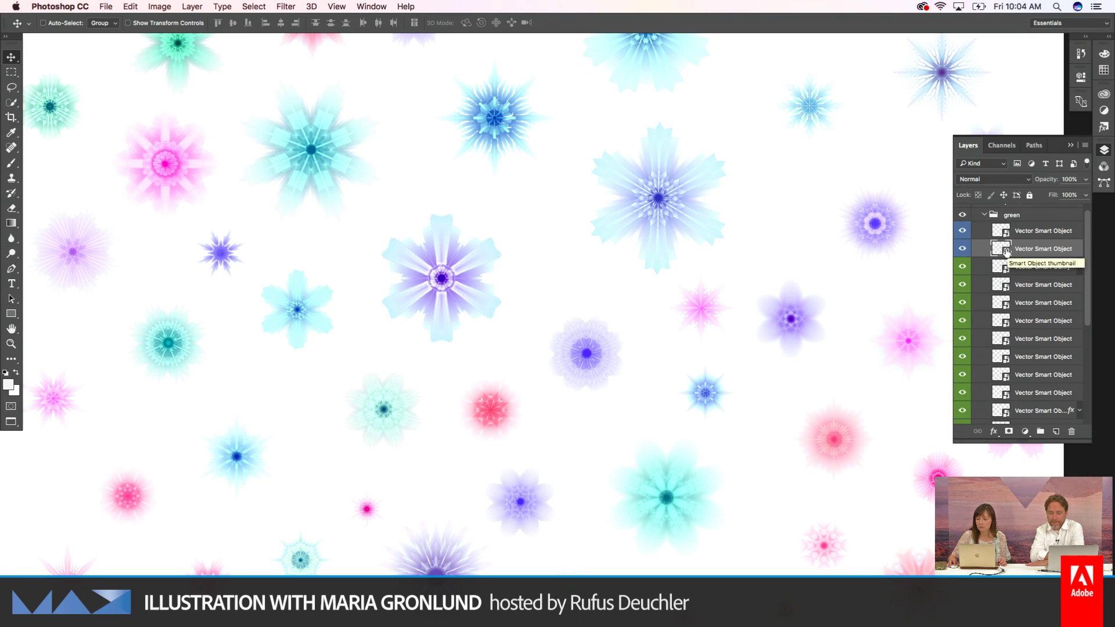
pyautogui.doubleClick(1007, 250)
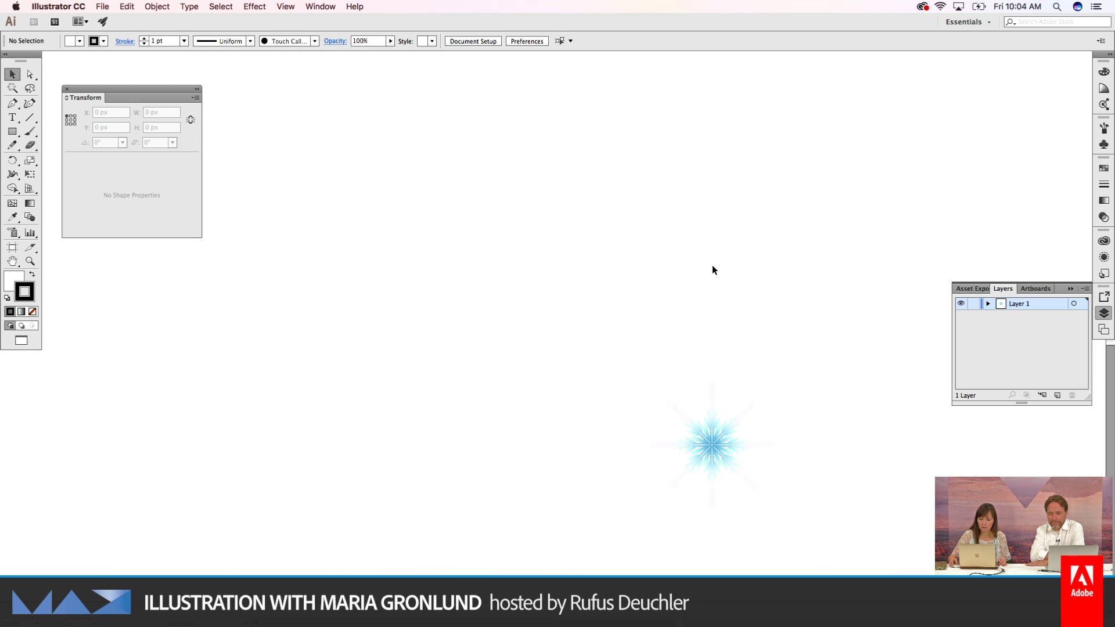
pyautogui.moveTo(792, 472); pyautogui.dragTo(663, 373)
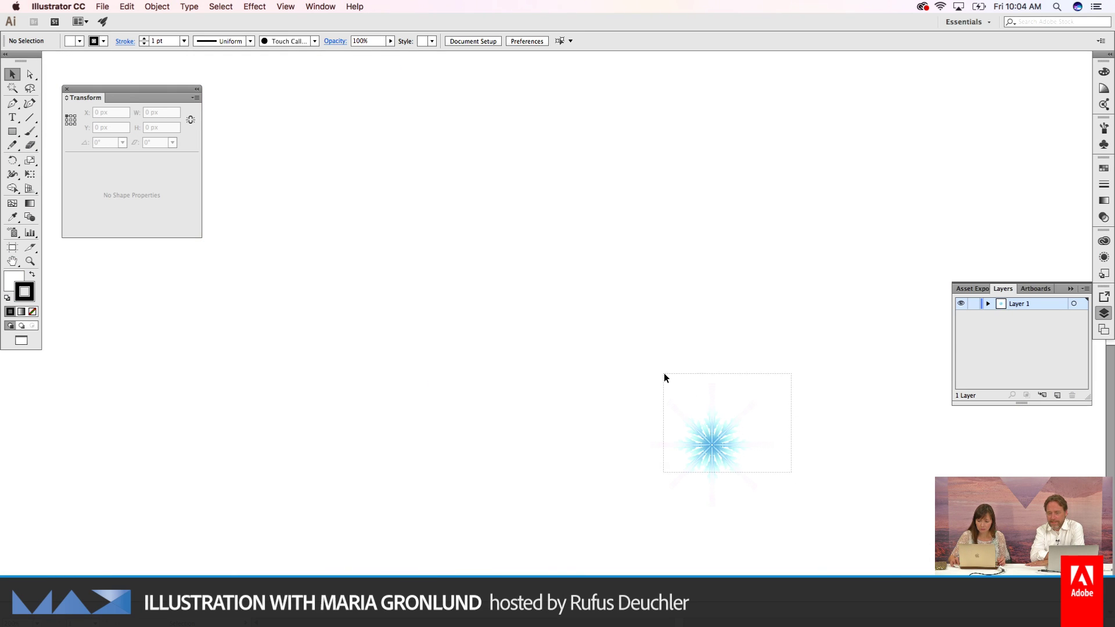
pyautogui.moveTo(714, 448); pyautogui.dragTo(620, 327)
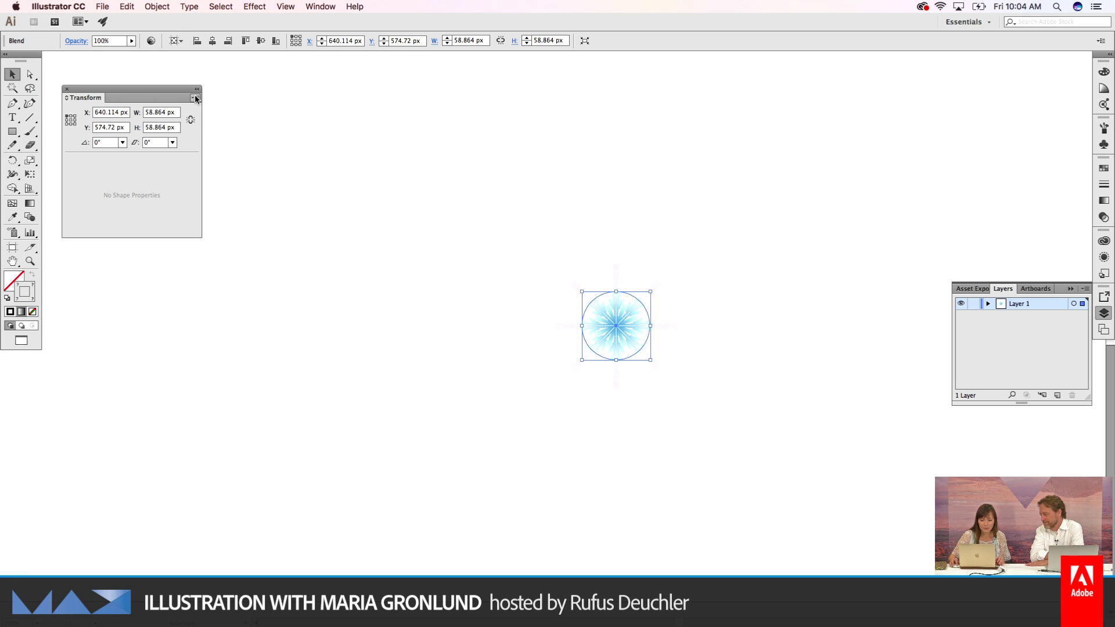
pyautogui.moveTo(162, 89); pyautogui.dragTo(203, 97)
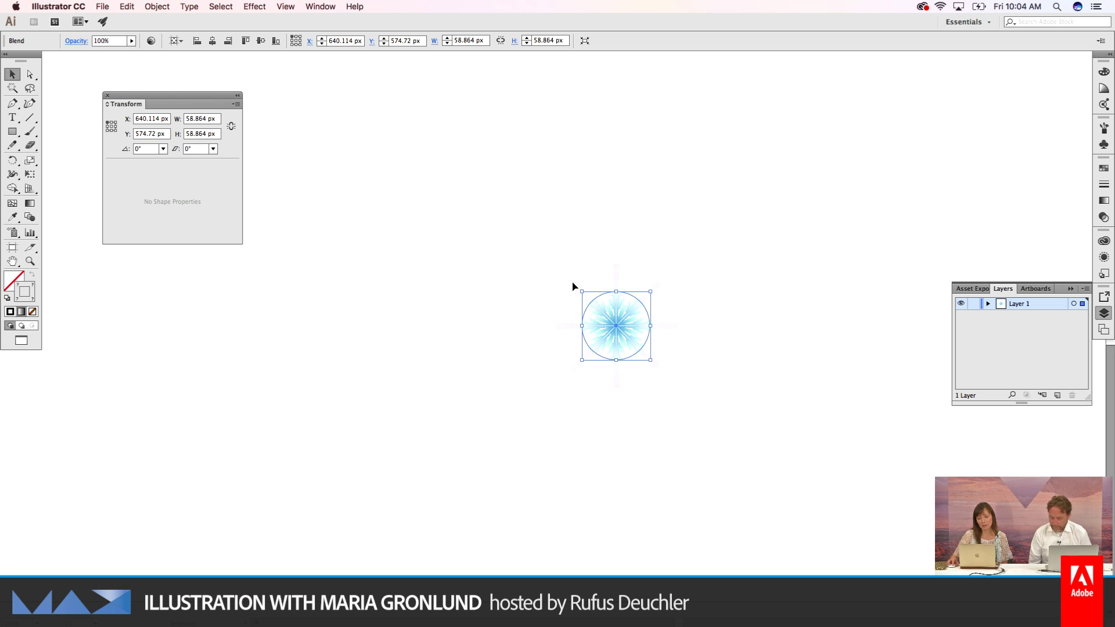
pyautogui.moveTo(615, 325); pyautogui.dragTo(501, 290)
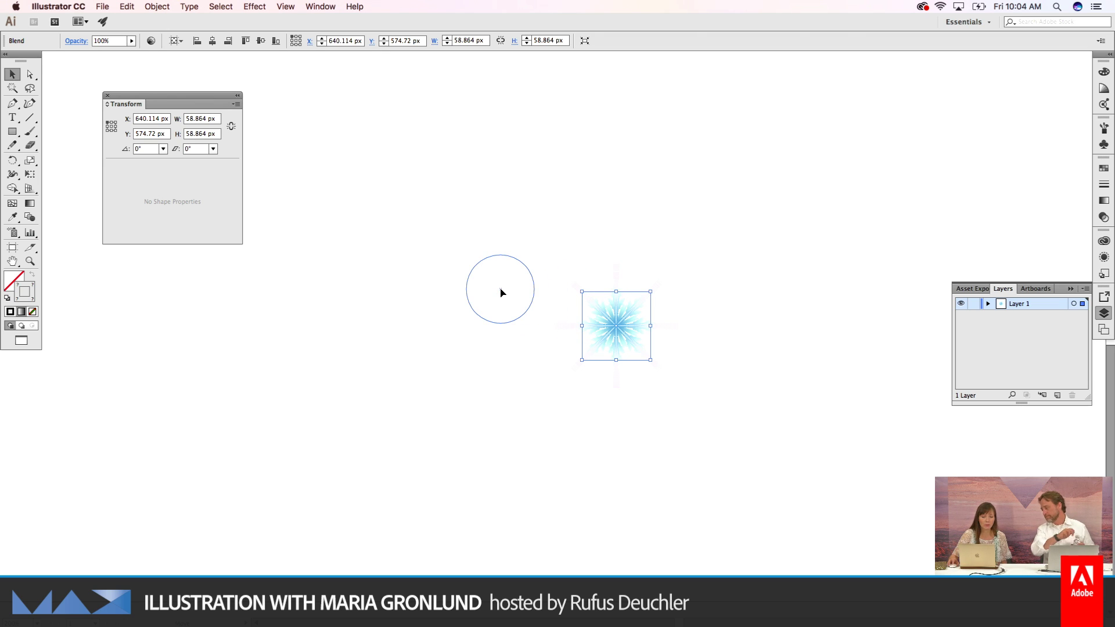
# Step: Check the Transform options to see whether Scale Strokes & Effects is enabled
pyautogui.moveTo(204, 97); pyautogui.dragTo(198, 98)
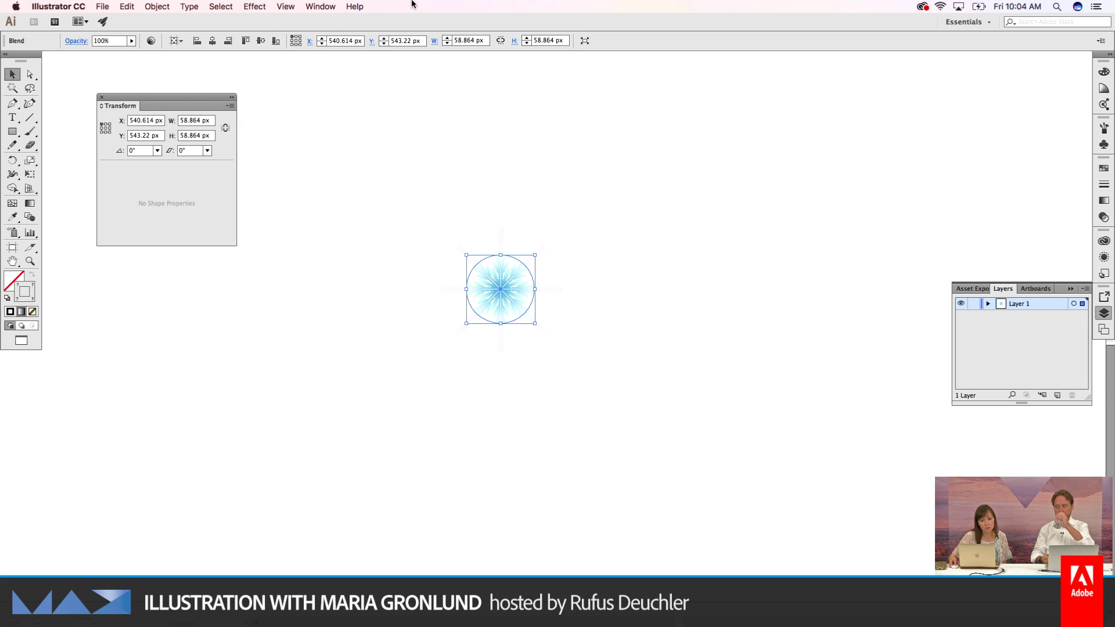
pyautogui.click(319, 6)
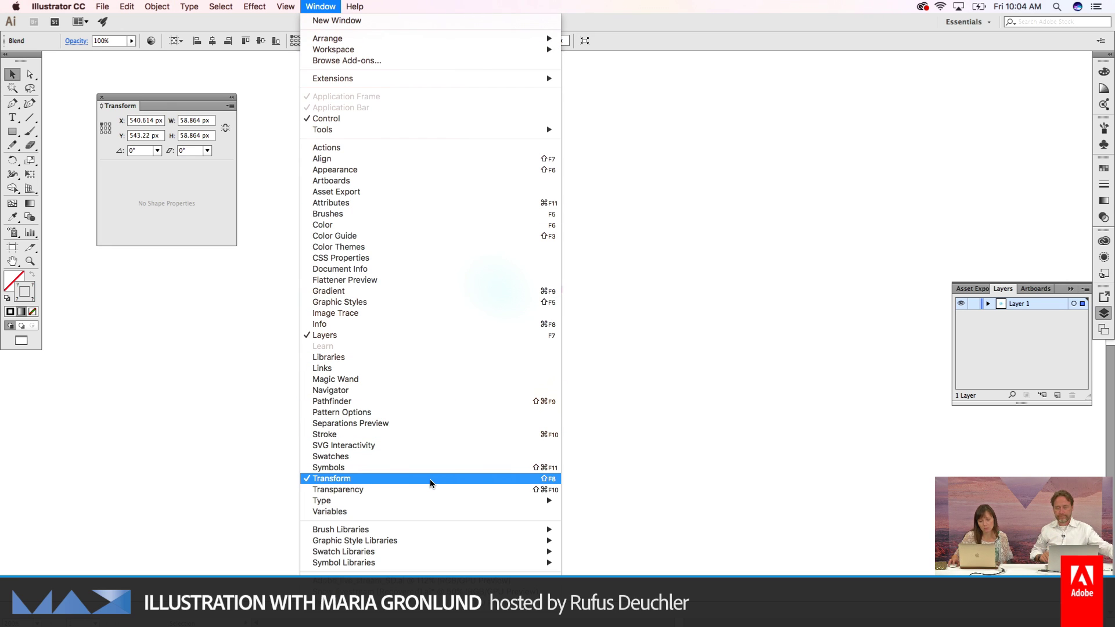
pyautogui.click(604, 293)
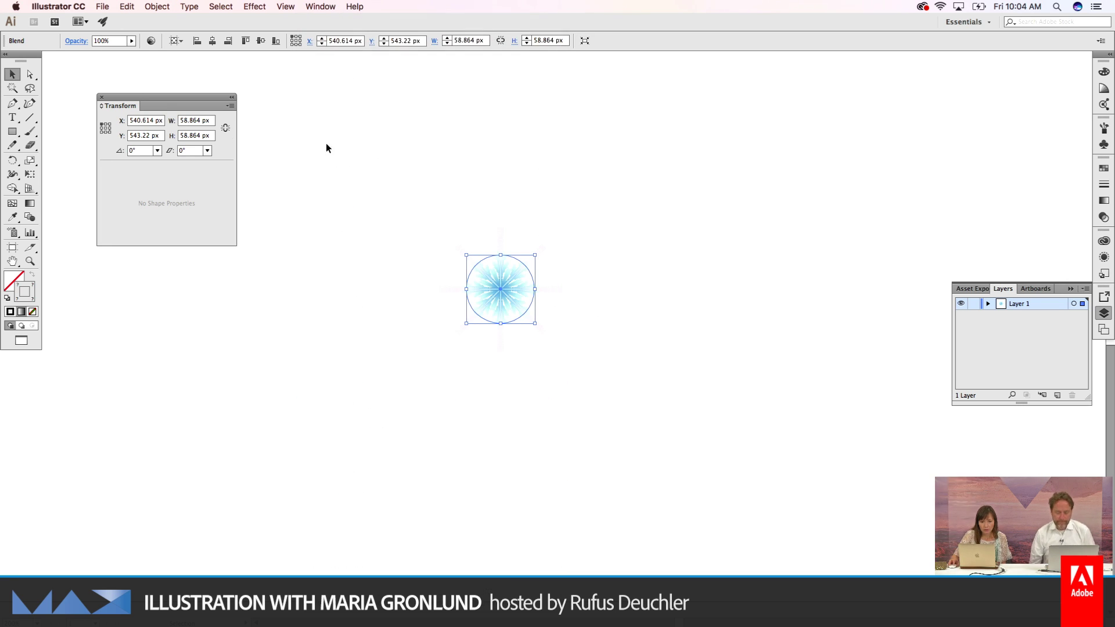
pyautogui.click(230, 107)
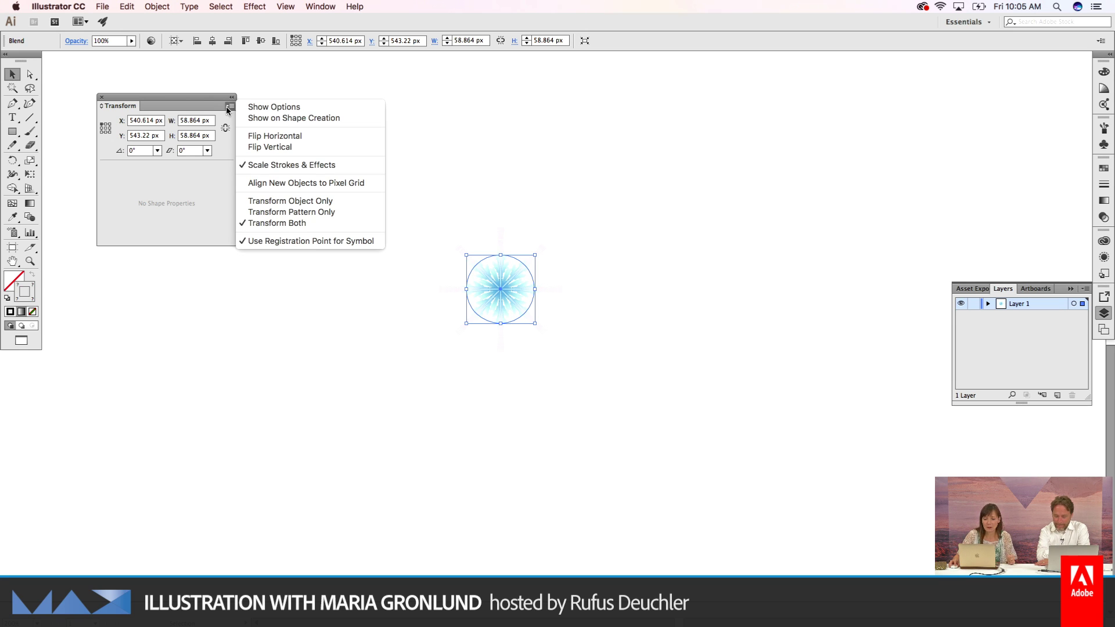
pyautogui.click(212, 97)
pyautogui.moveTo(212, 97); pyautogui.dragTo(213, 97)
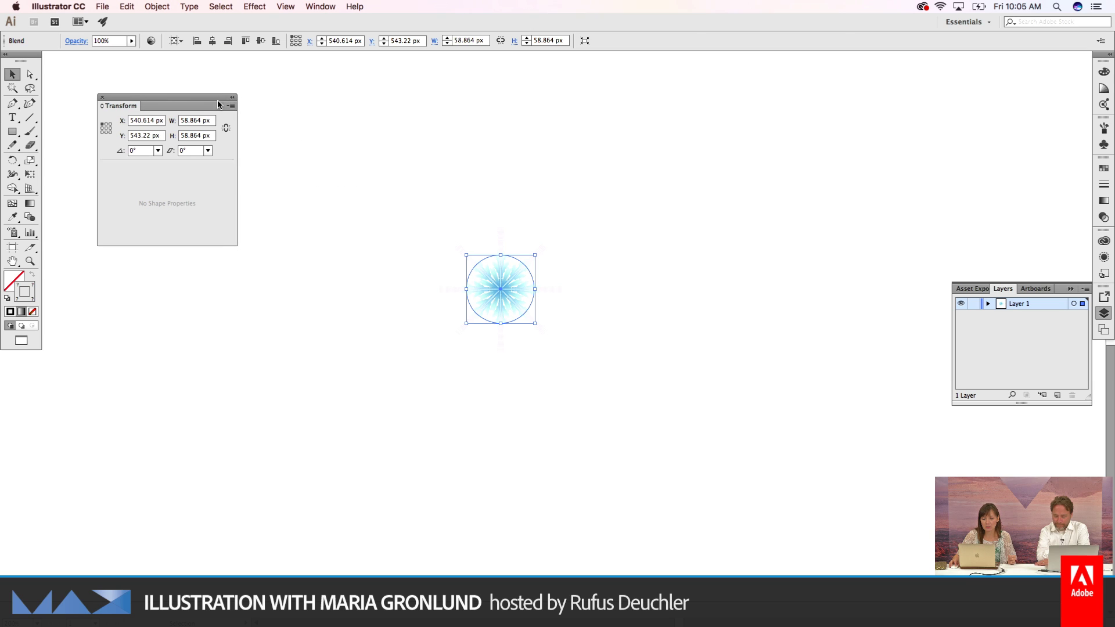
pyautogui.click(229, 106)
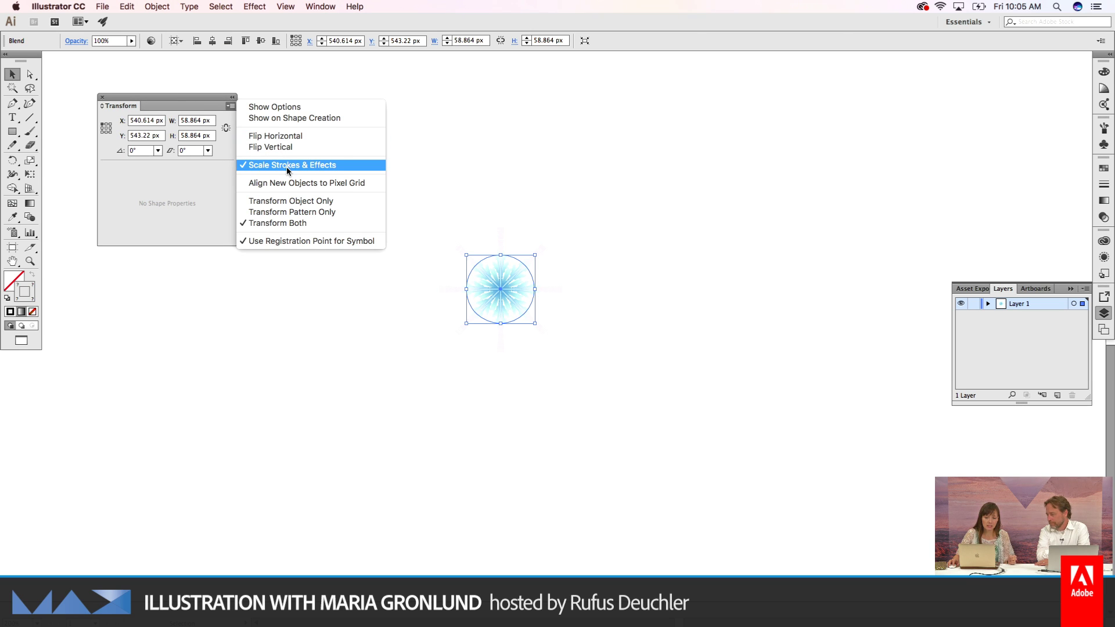
pyautogui.click(479, 155)
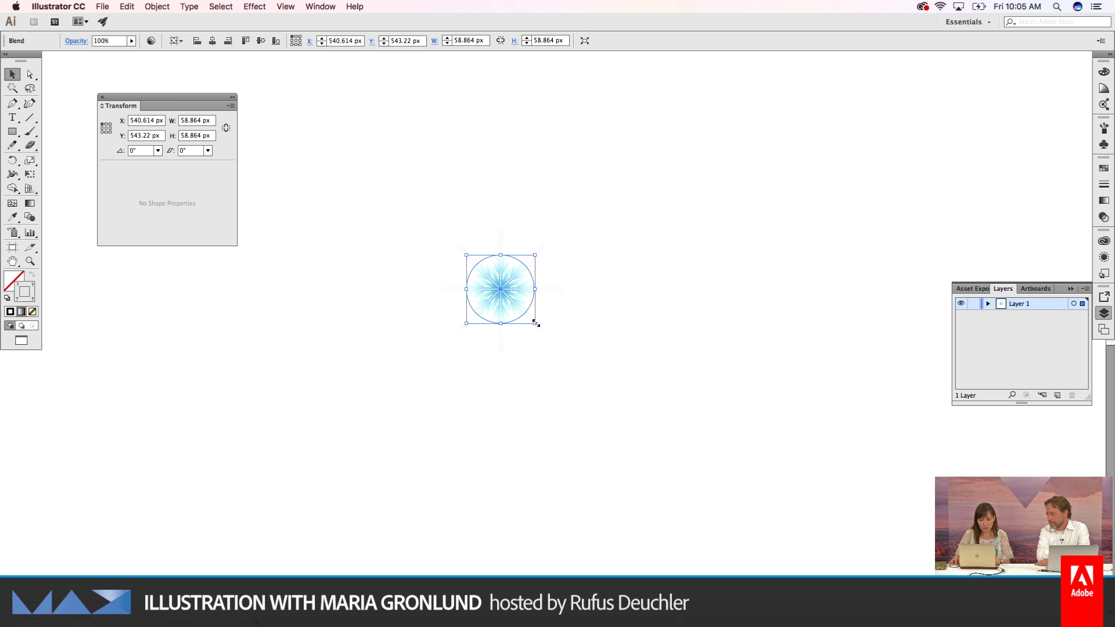
# Step: Scale the blue flower blend up proportionally to about 121 px wide and high
pyautogui.moveTo(535, 323); pyautogui.dragTo(609, 426)
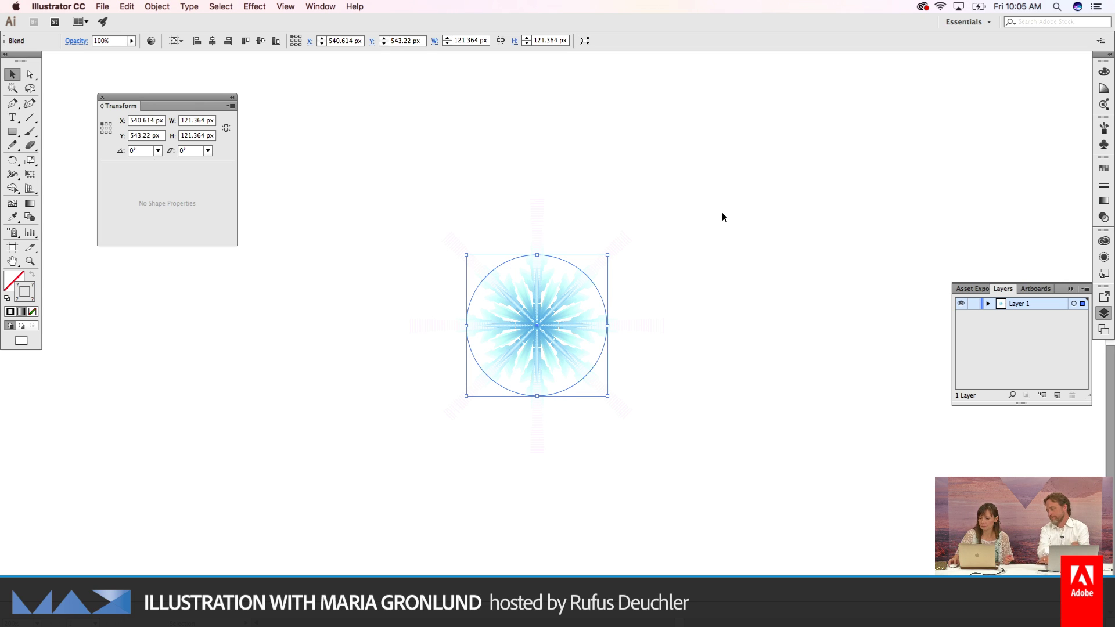
pyautogui.scroll(1, 1027, 232)
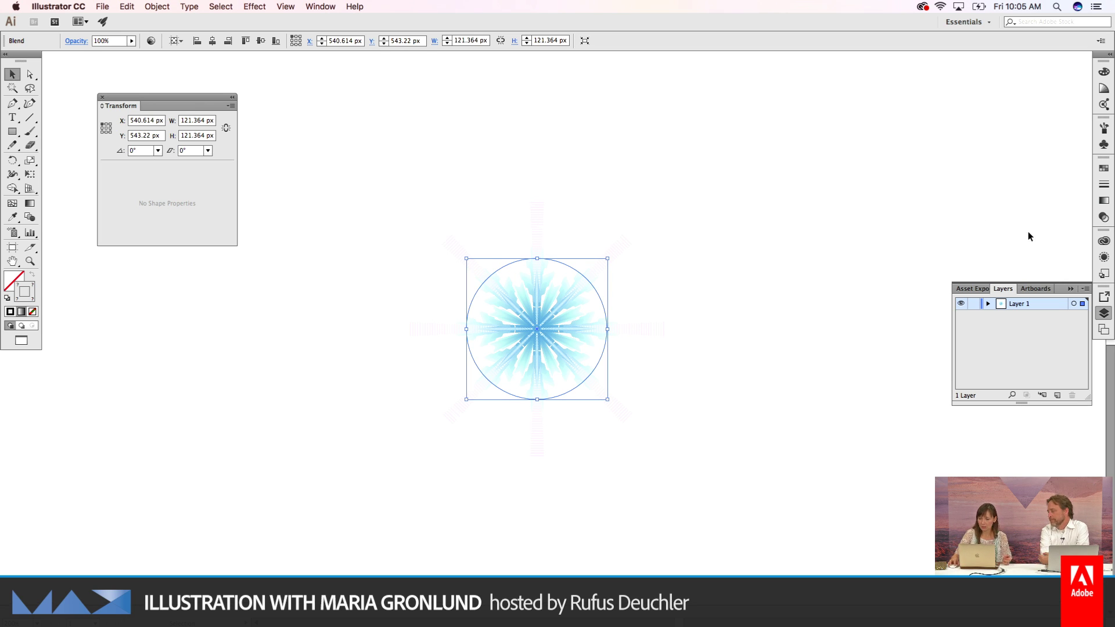
# Step: Display the blend's Appearance attributes undocked beside the flower and enlarged enough to show the full list
pyautogui.click(1104, 257)
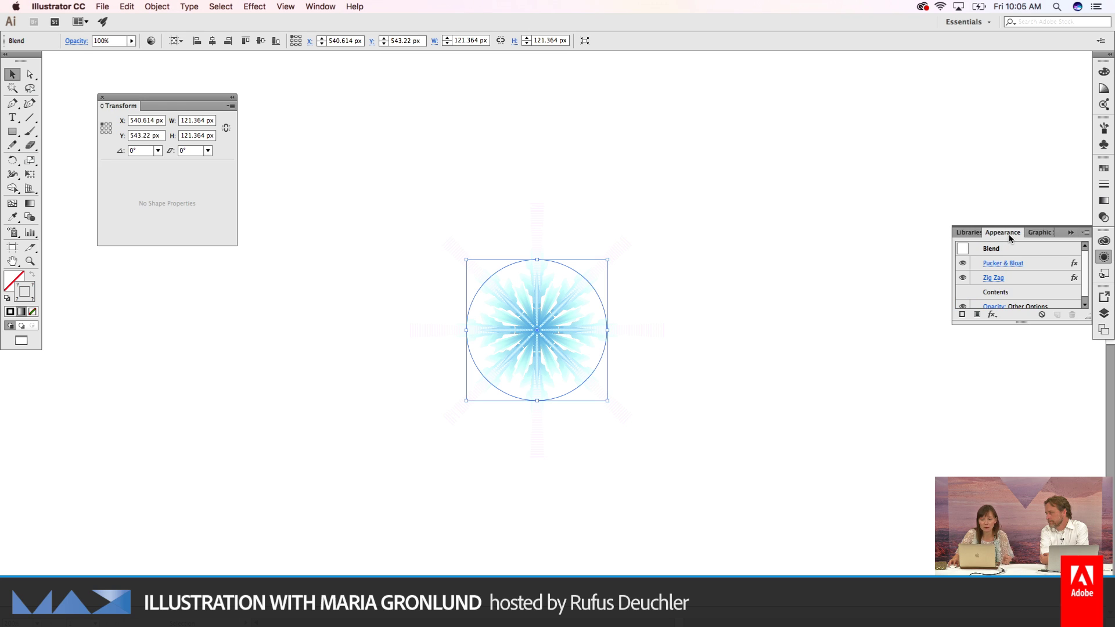
pyautogui.moveTo(1010, 237); pyautogui.dragTo(784, 170)
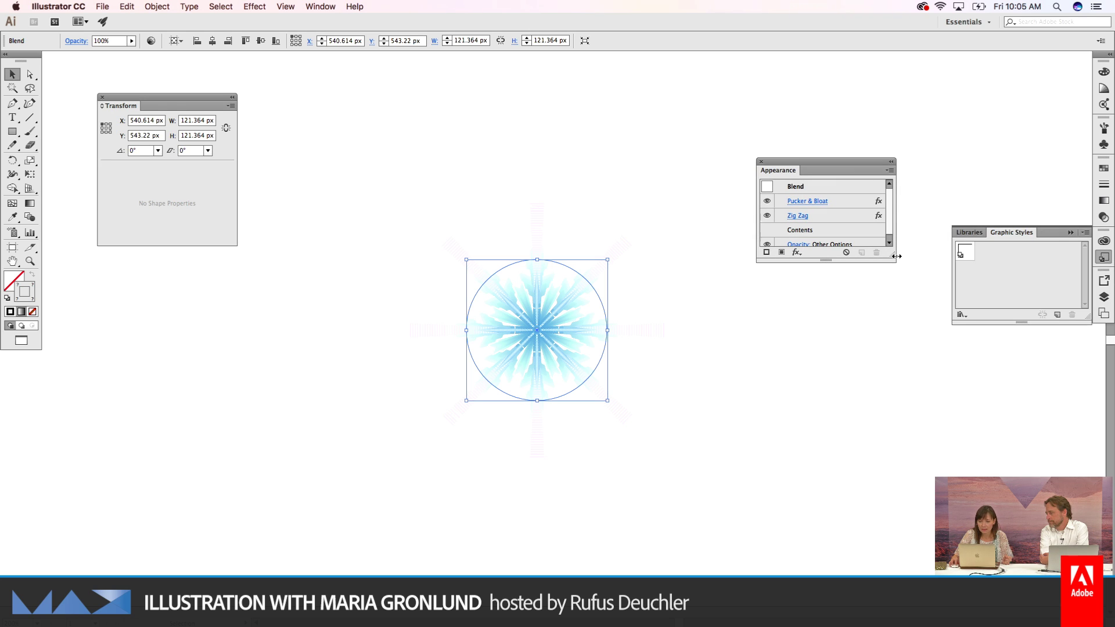
pyautogui.moveTo(896, 256); pyautogui.dragTo(910, 386)
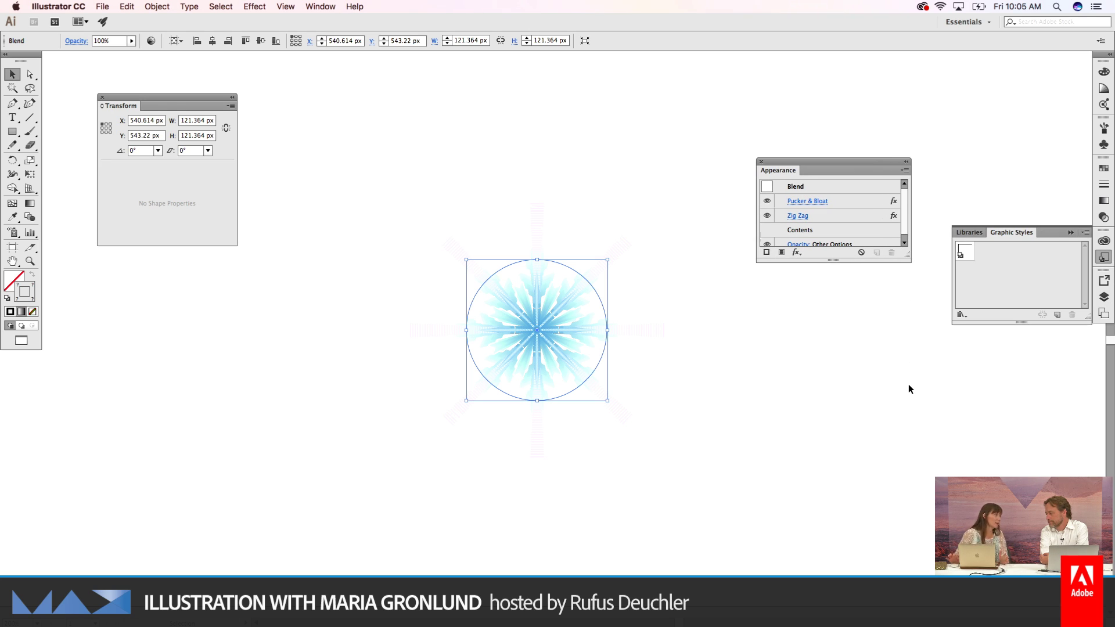
pyautogui.scroll(-1, 916, 339)
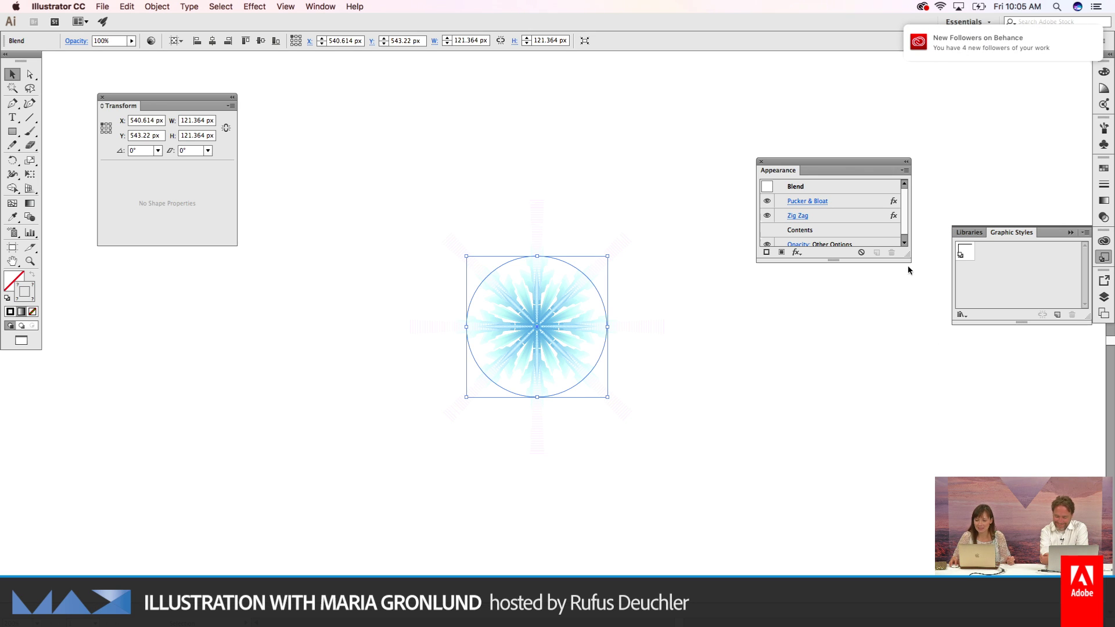
pyautogui.moveTo(909, 266); pyautogui.dragTo(920, 424)
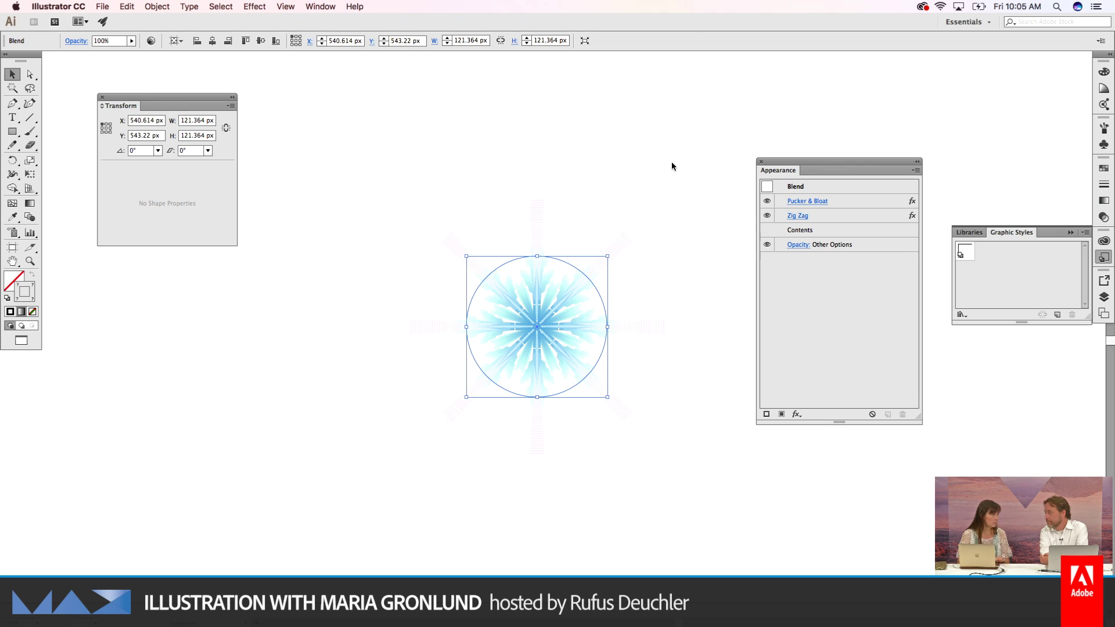
# Step: Show the artwork in outline mode and deselect the flower blend to examine its underlying circles
pyautogui.press('super+y')
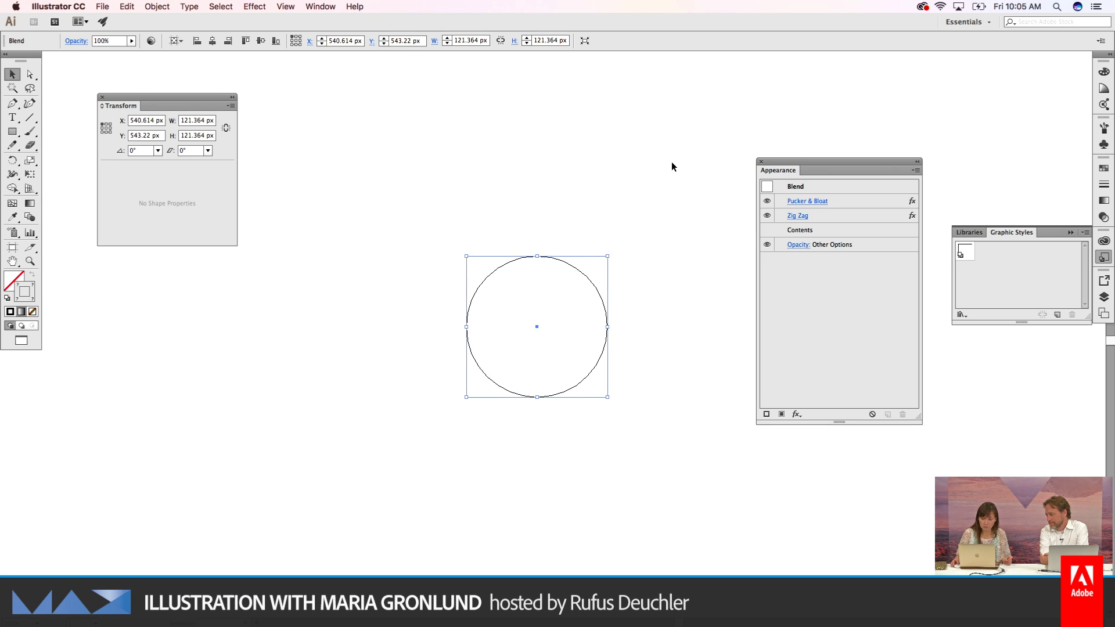
pyautogui.scroll(-2, 672, 162)
pyautogui.hscroll(2, 671, 162)
pyautogui.hscroll(1, 668, 174)
pyautogui.scroll(1, 668, 174)
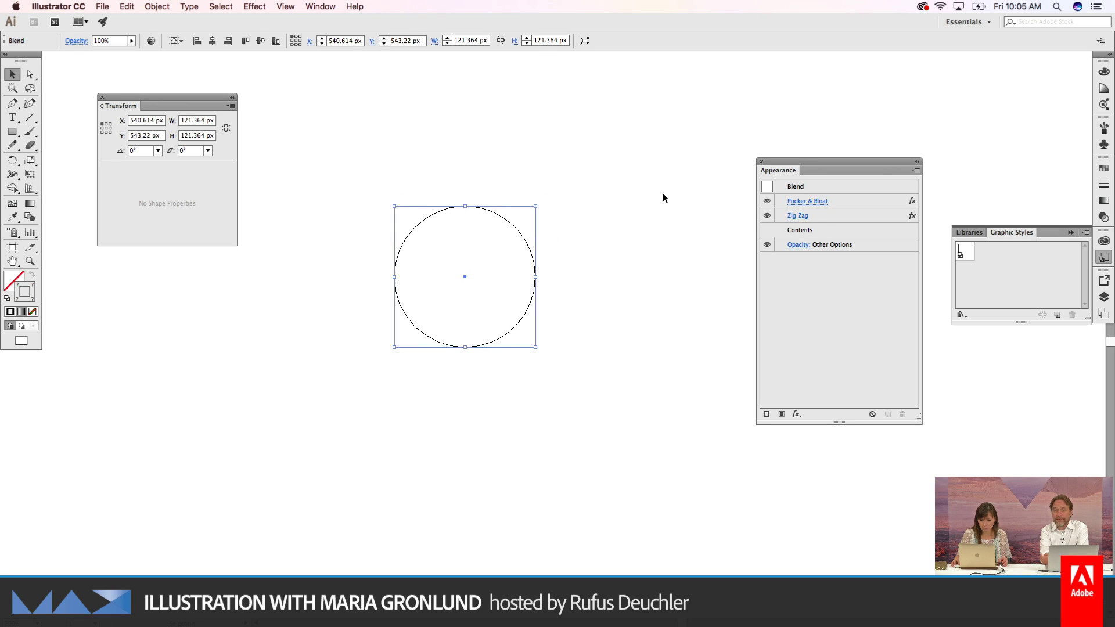
pyautogui.click(662, 194)
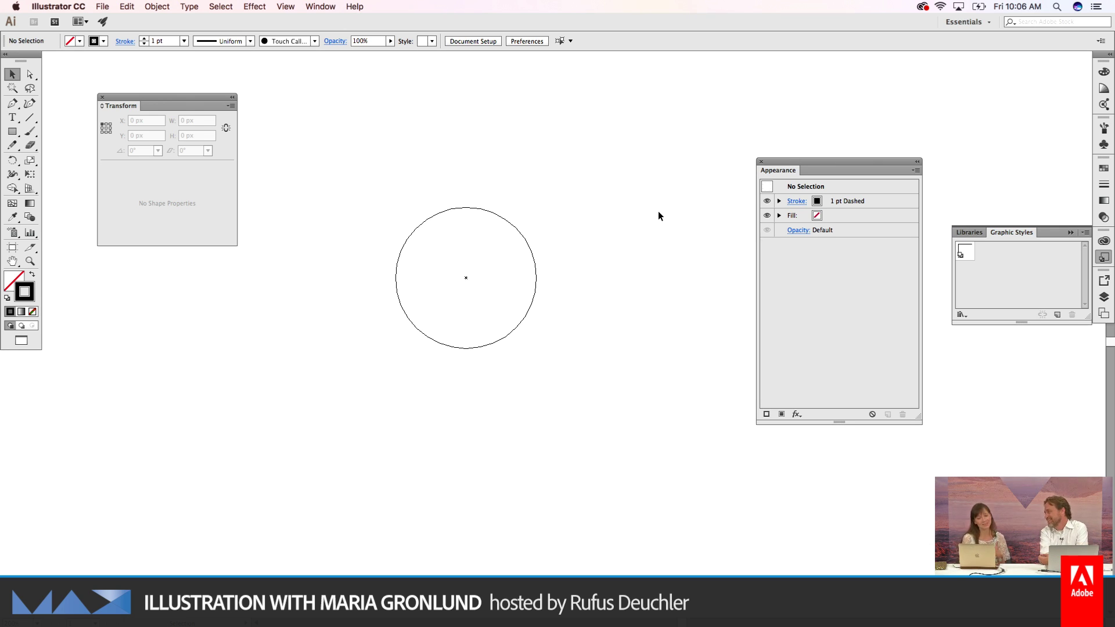
pyautogui.scroll(-3, 657, 211)
pyautogui.hscroll(2, 658, 211)
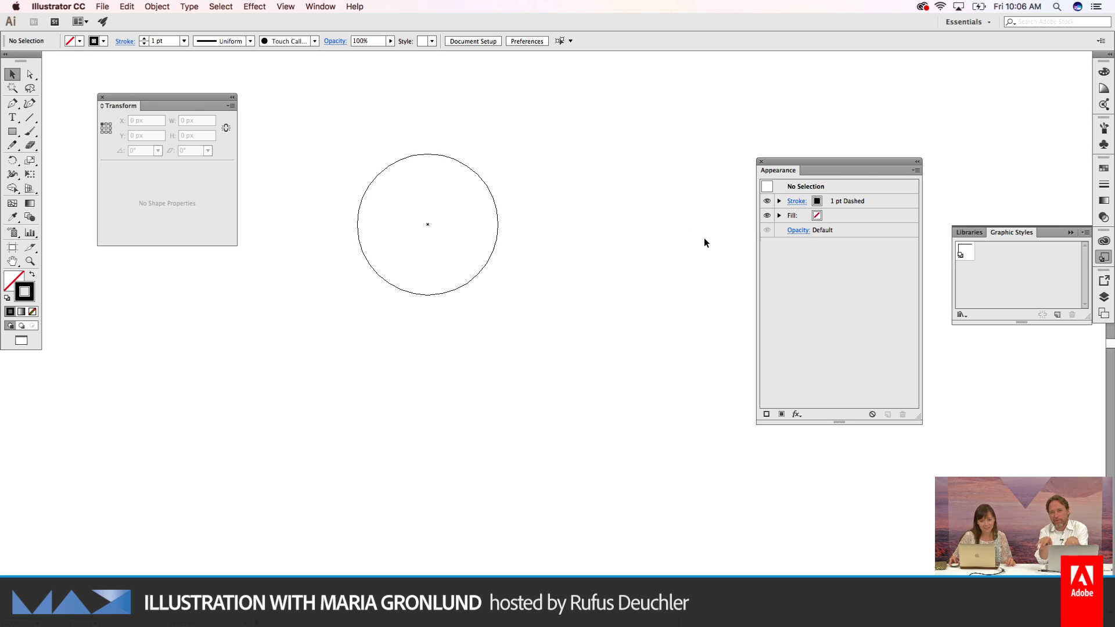
pyautogui.click(223, 8)
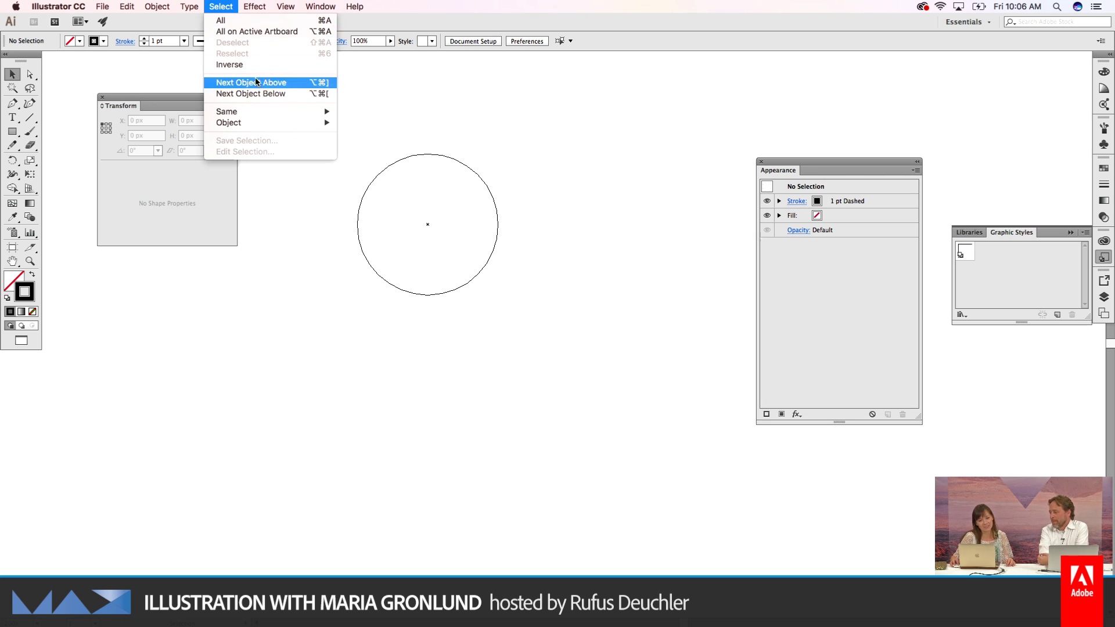
pyautogui.moveTo(273, 124)
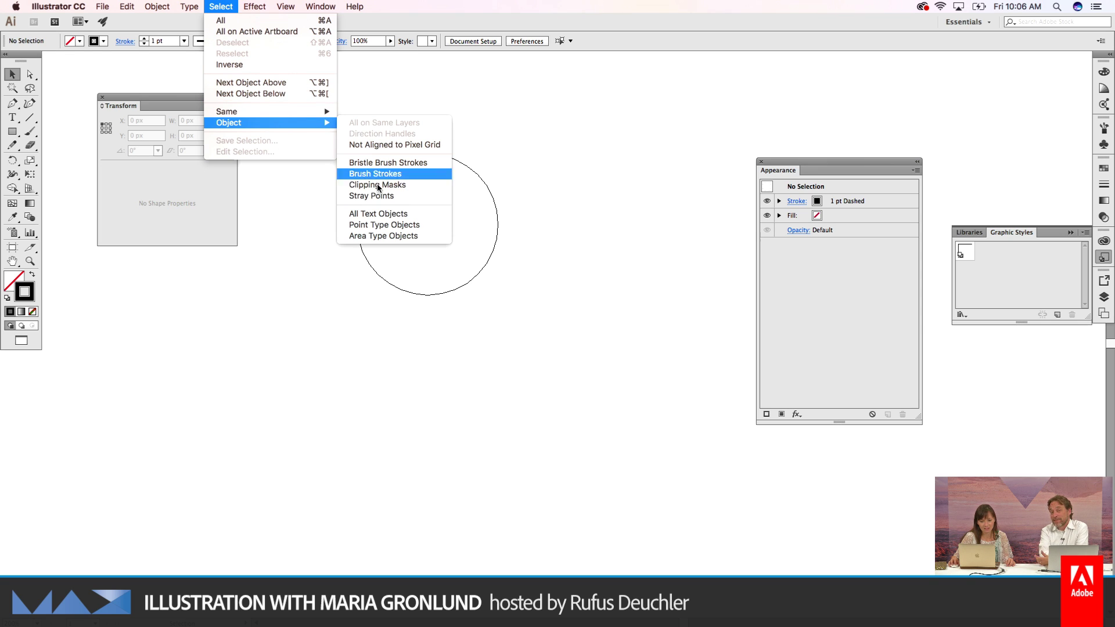
pyautogui.click(521, 148)
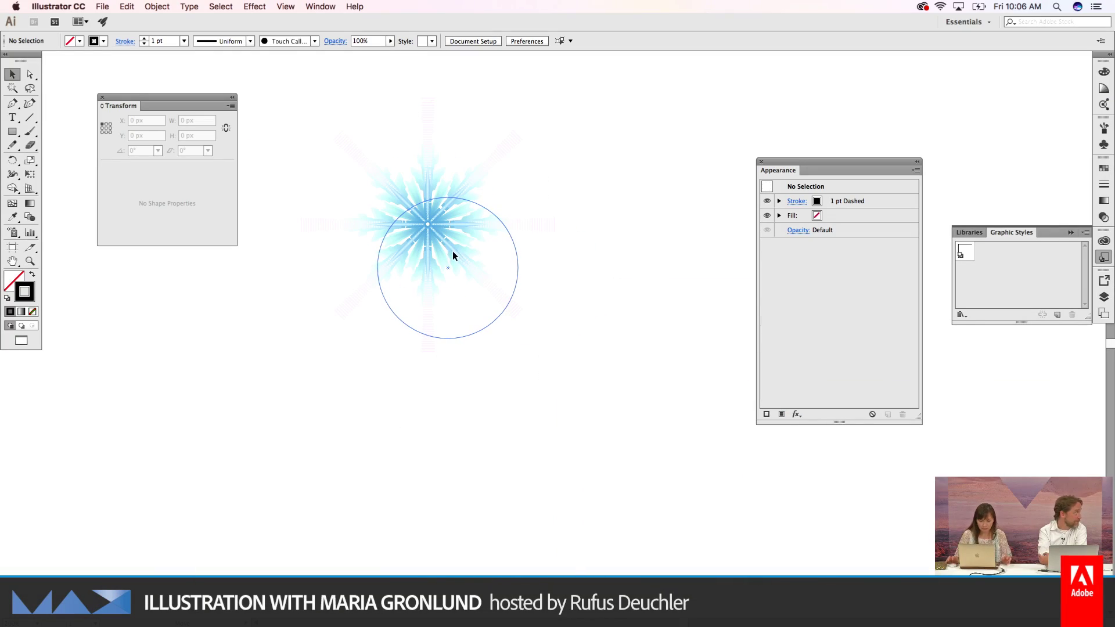
# Step: Move the blue flower blend aside to clear space and place a duplicate beside it at the same height
pyautogui.click(452, 251)
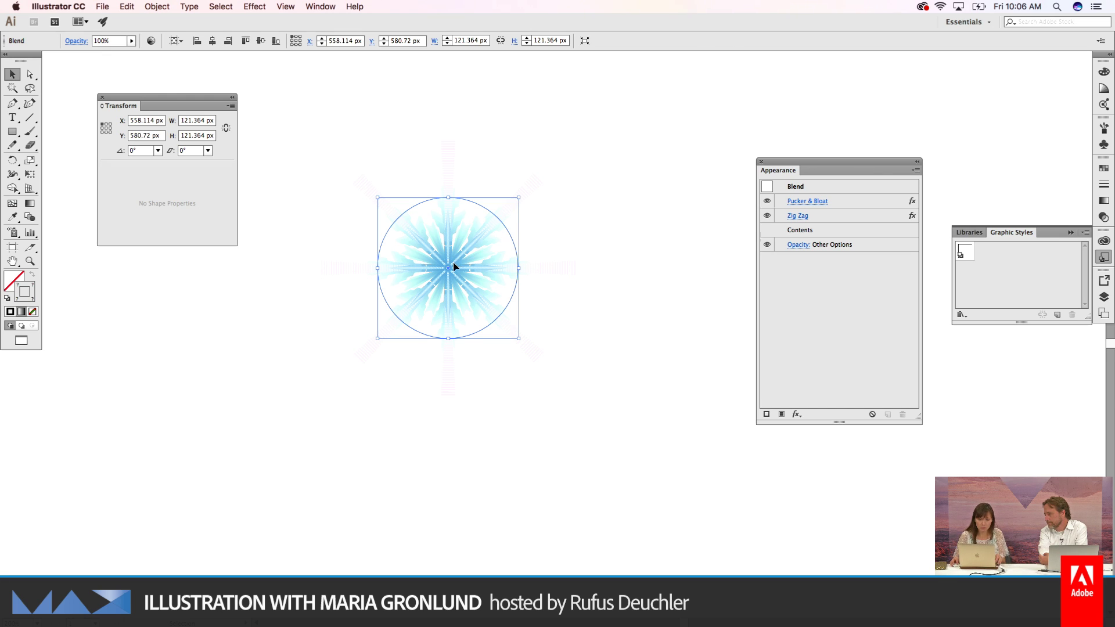
pyautogui.moveTo(454, 267); pyautogui.dragTo(377, 286)
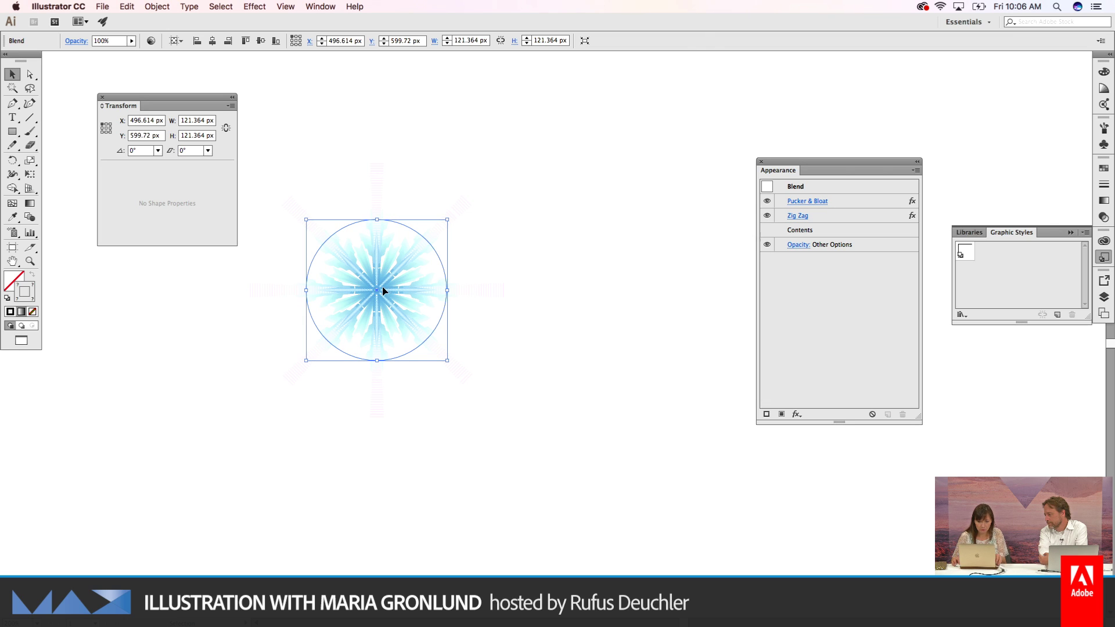
pyautogui.press('super+shift+a')
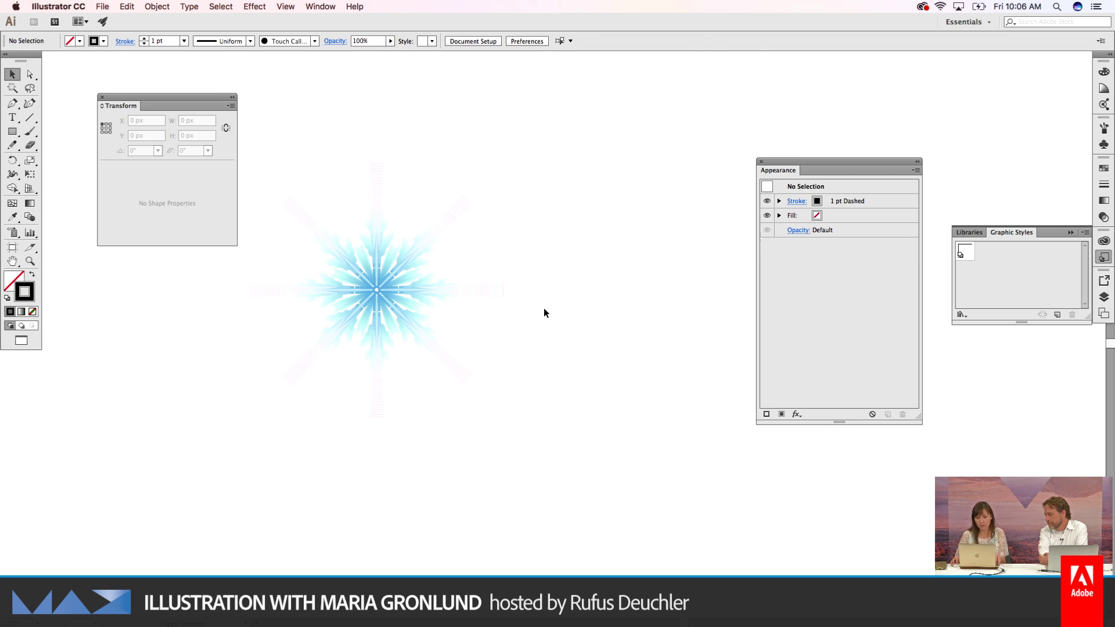
pyautogui.click(410, 297)
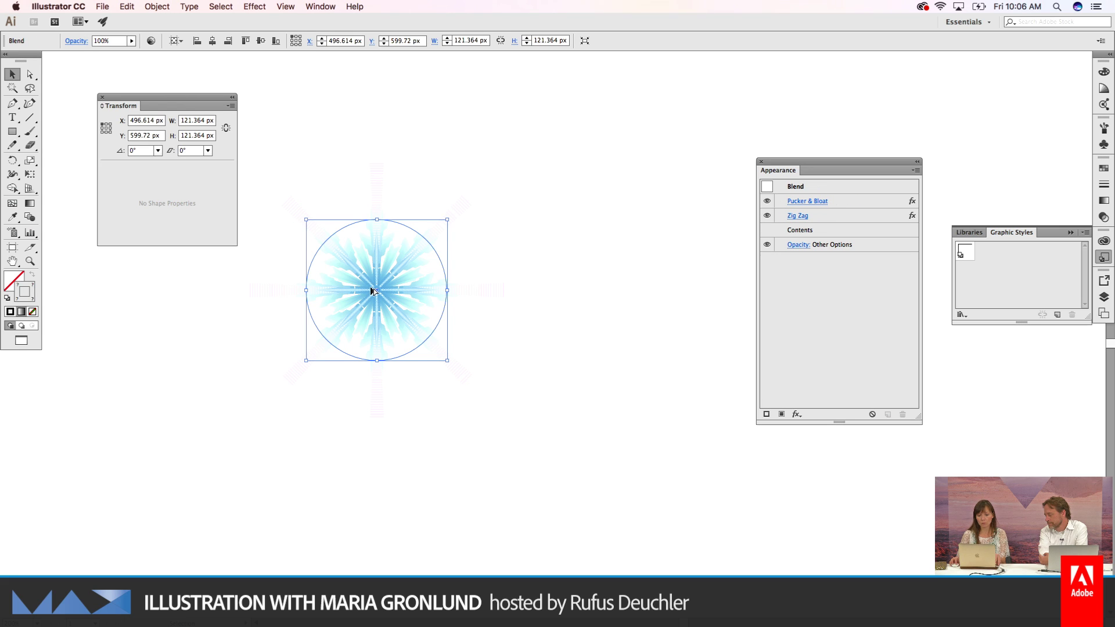
pyautogui.moveTo(377, 291); pyautogui.dragTo(623, 299)
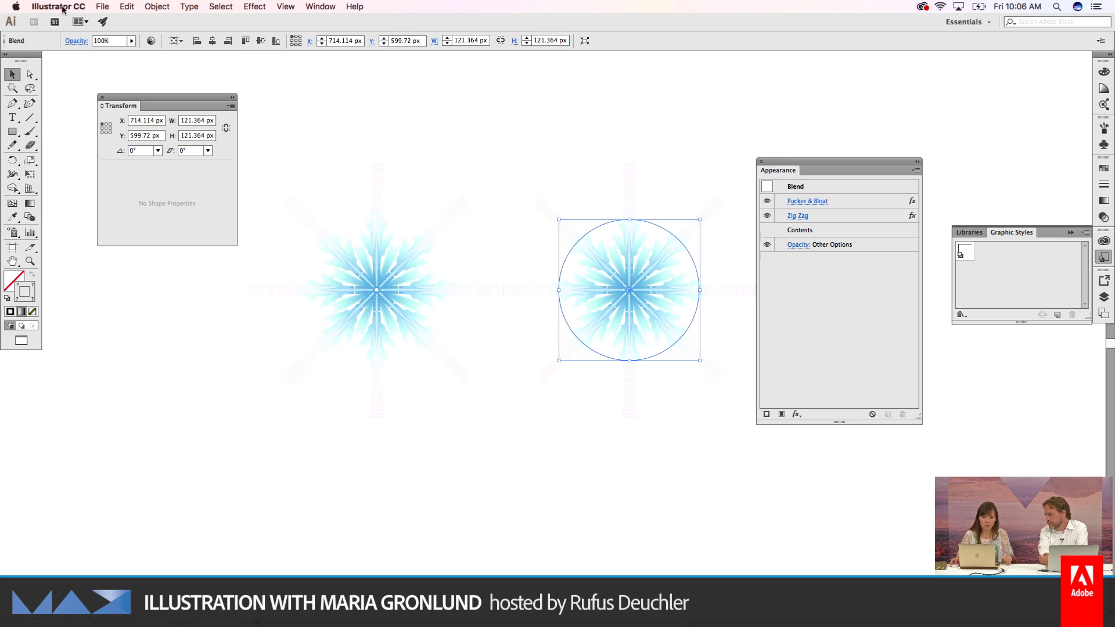
# Step: Release the duplicate flower's blend into its original circles and deselect them
pyautogui.click(156, 7)
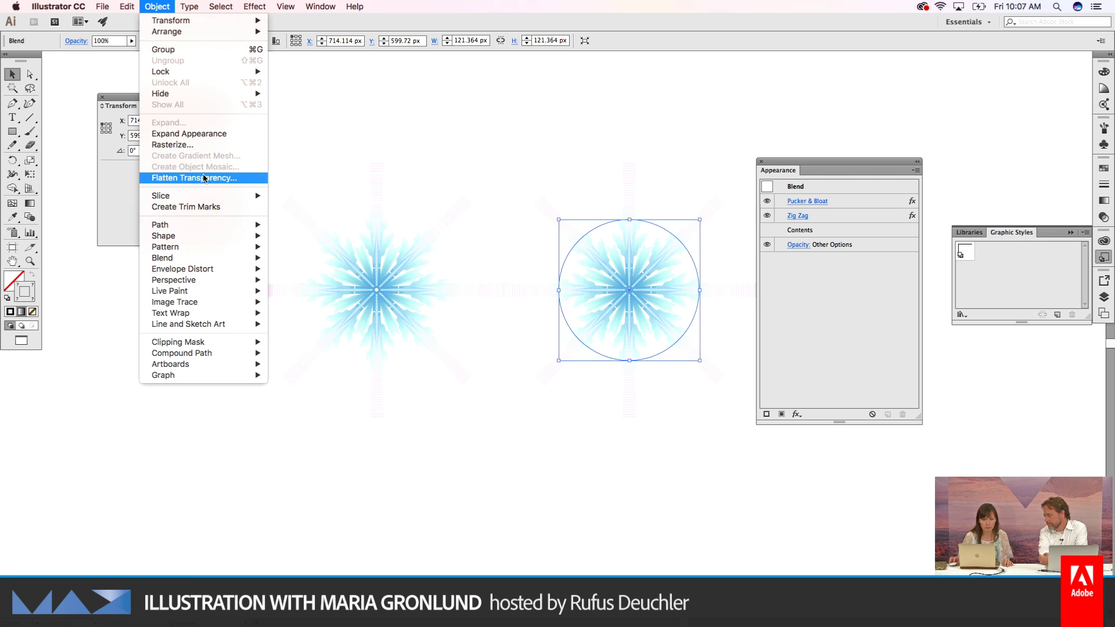
pyautogui.moveTo(204, 226)
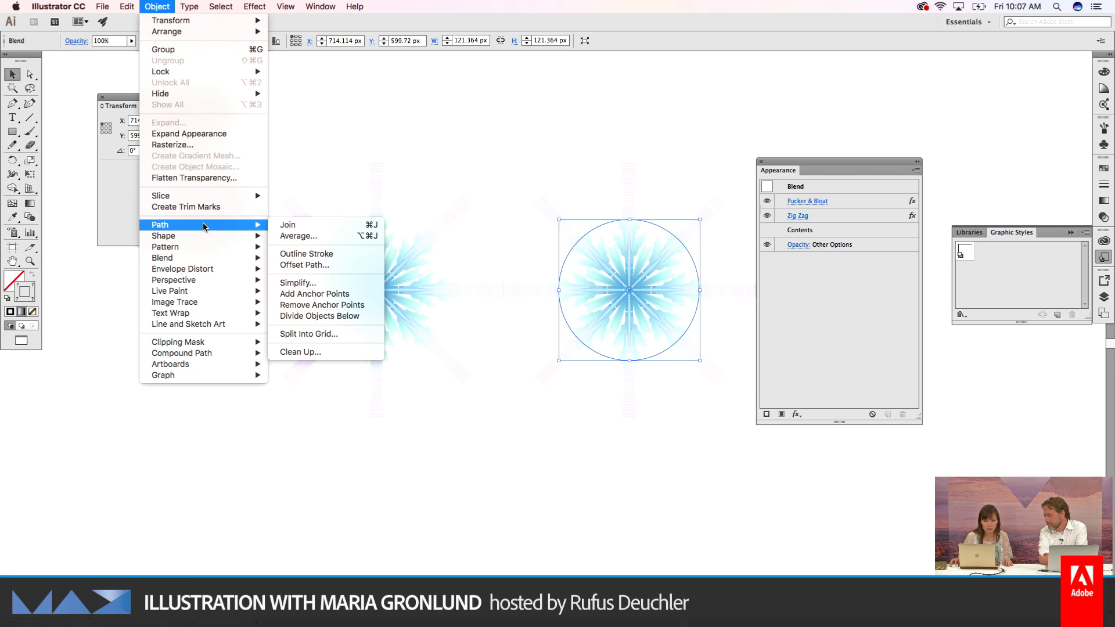
pyautogui.moveTo(198, 257)
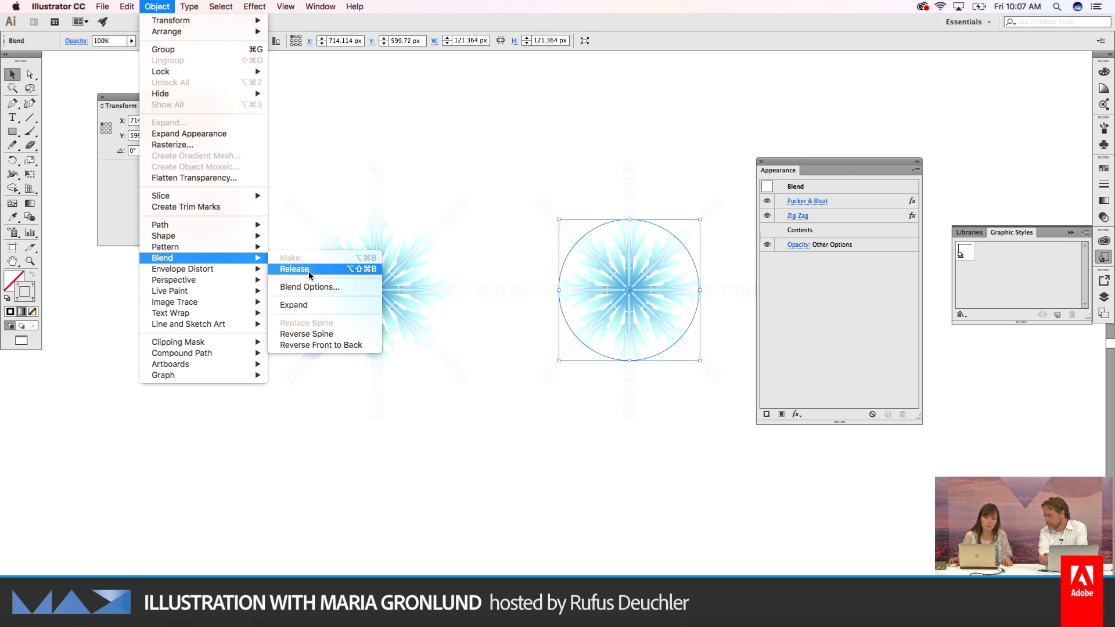
pyautogui.click(294, 269)
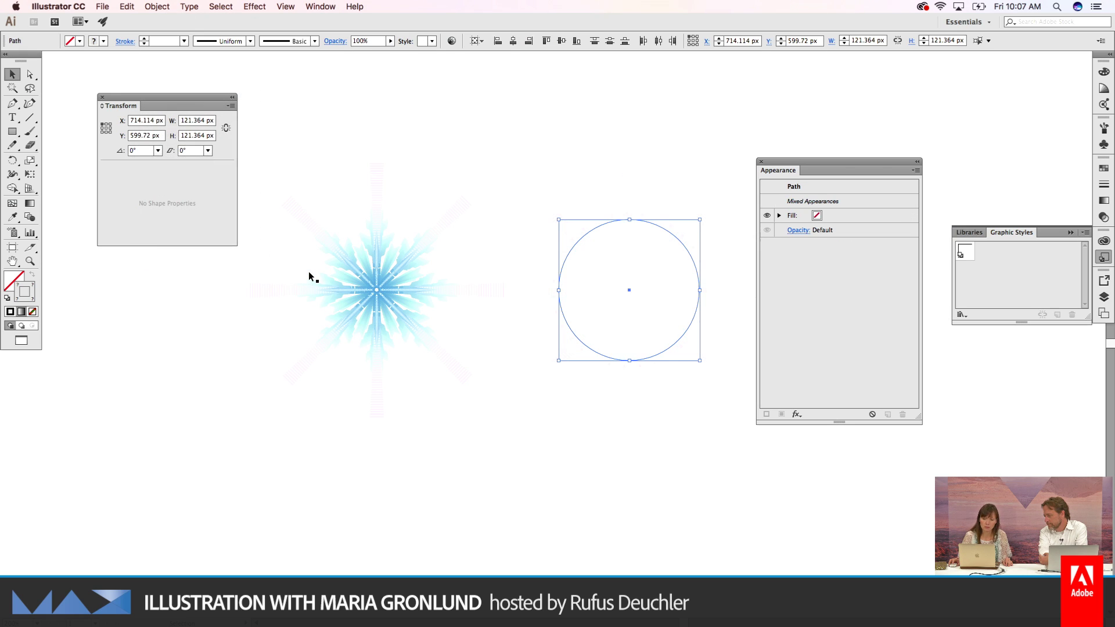
pyautogui.click(549, 158)
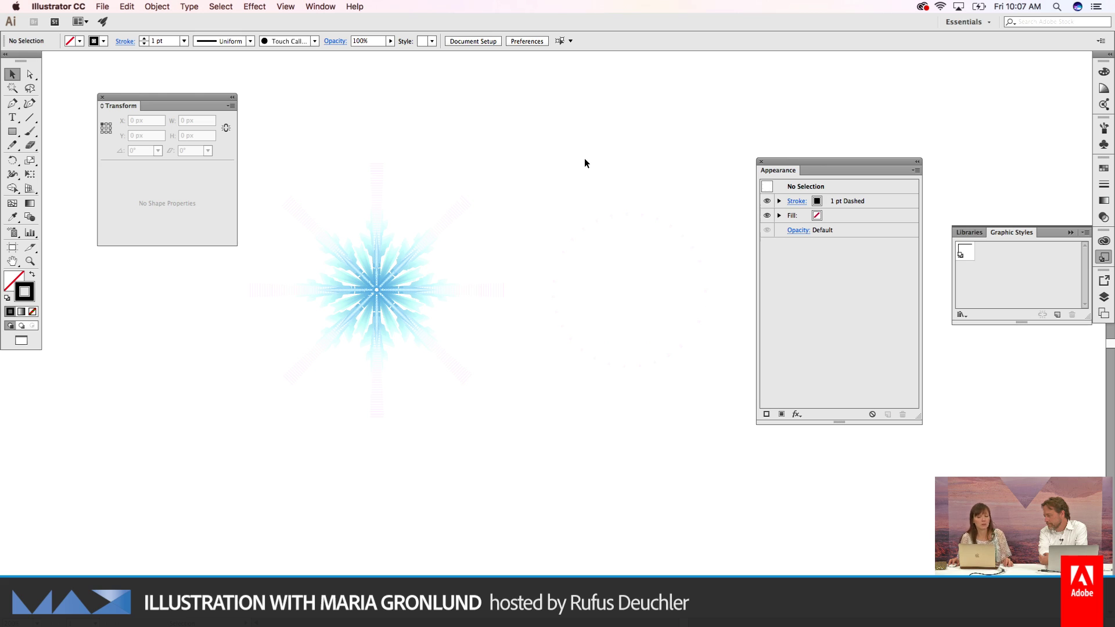
# Step: Select the large outer circle of the released copy and display its full dashed-stroke settings undocked beside the artwork
pyautogui.moveTo(594, 164); pyautogui.dragTo(654, 246)
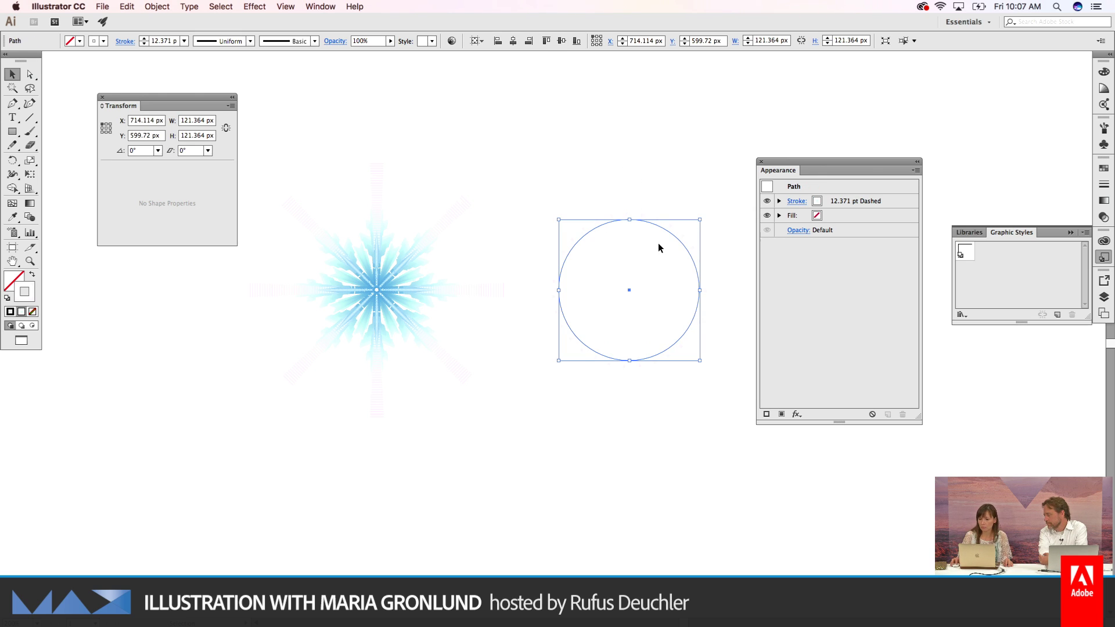
pyautogui.hscroll(-1, 987, 210)
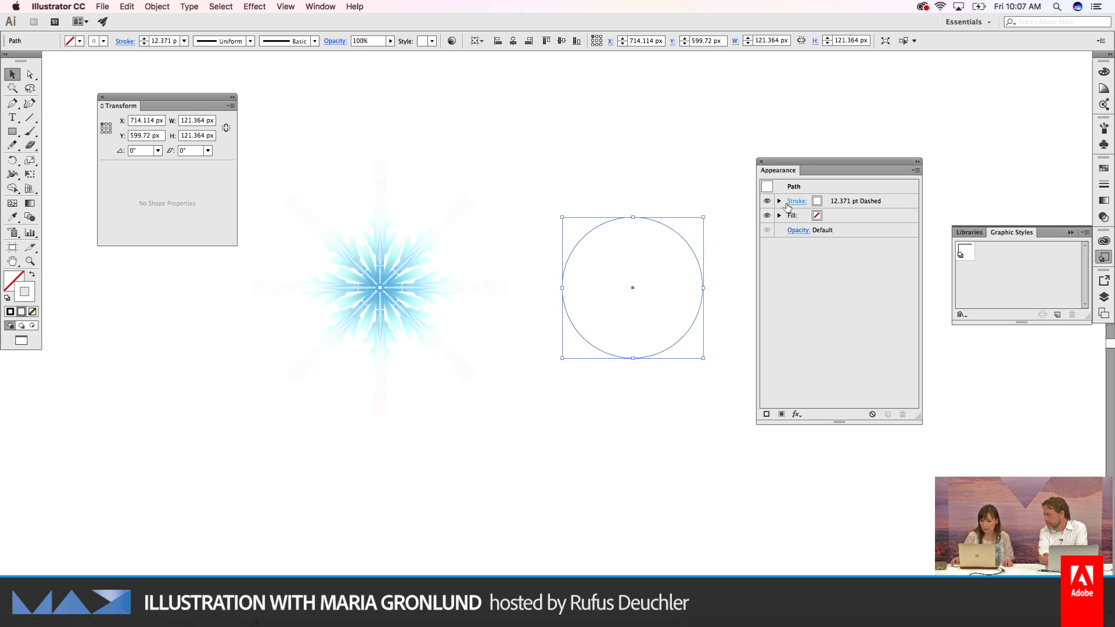
pyautogui.click(781, 201)
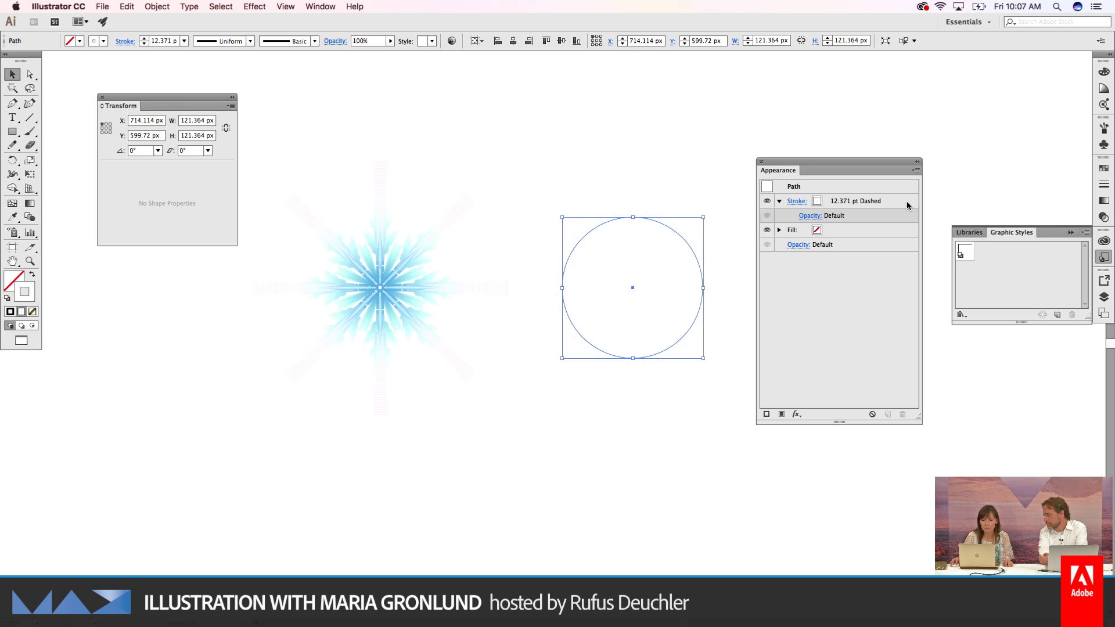
pyautogui.click(1103, 185)
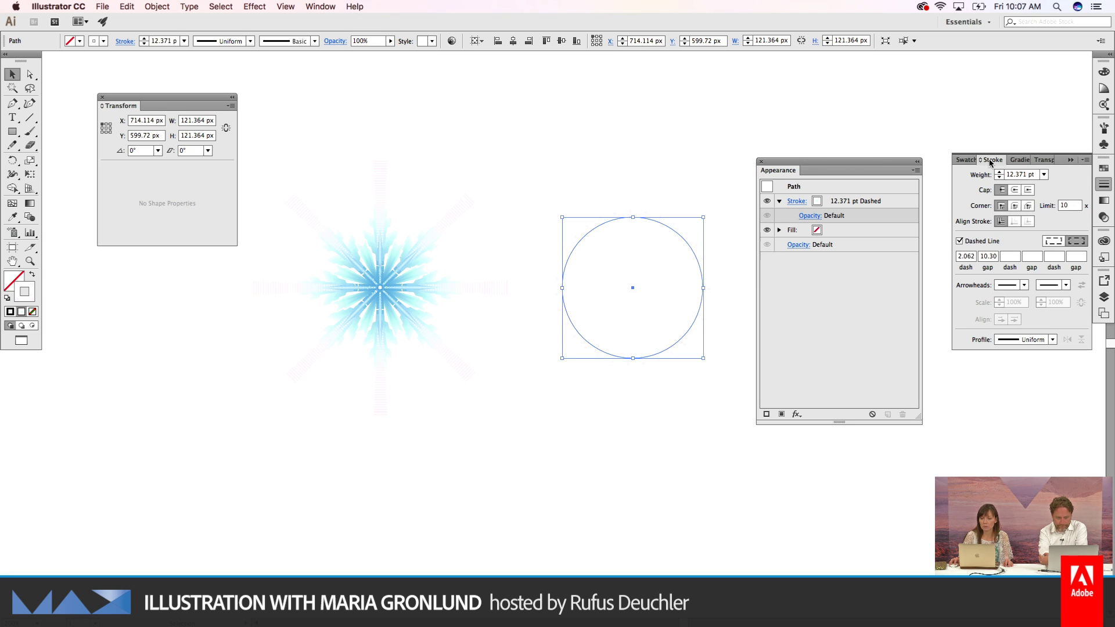
pyautogui.moveTo(992, 159); pyautogui.dragTo(767, 129)
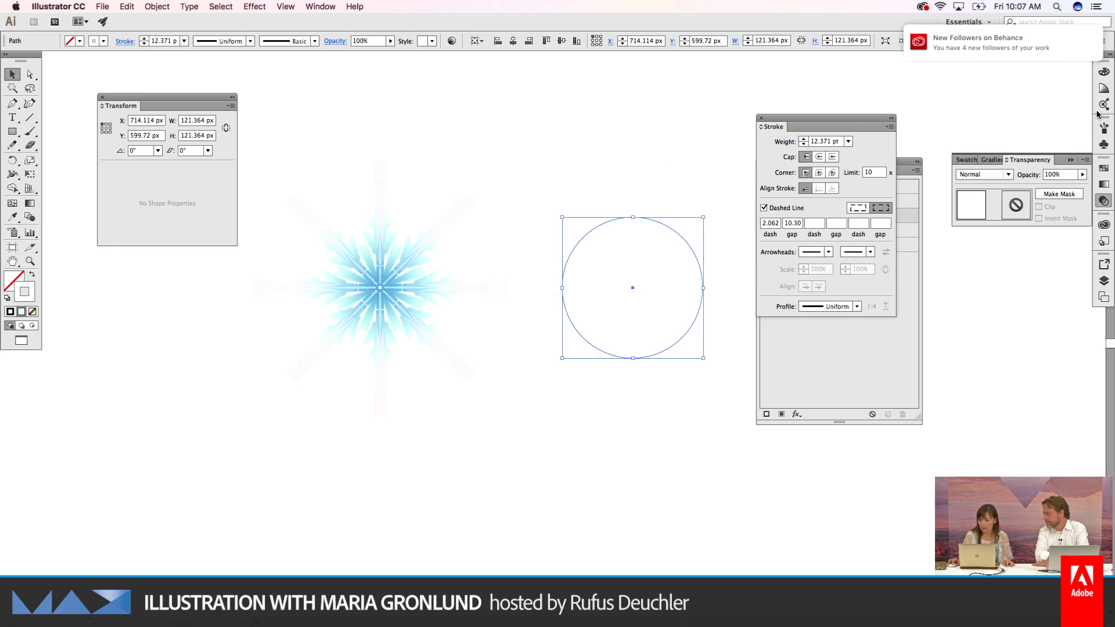
# Step: Examine the outer circle's radial stroke gradient, and select the tiny centre circle to compare its stroke weight and gradient
pyautogui.click(1104, 184)
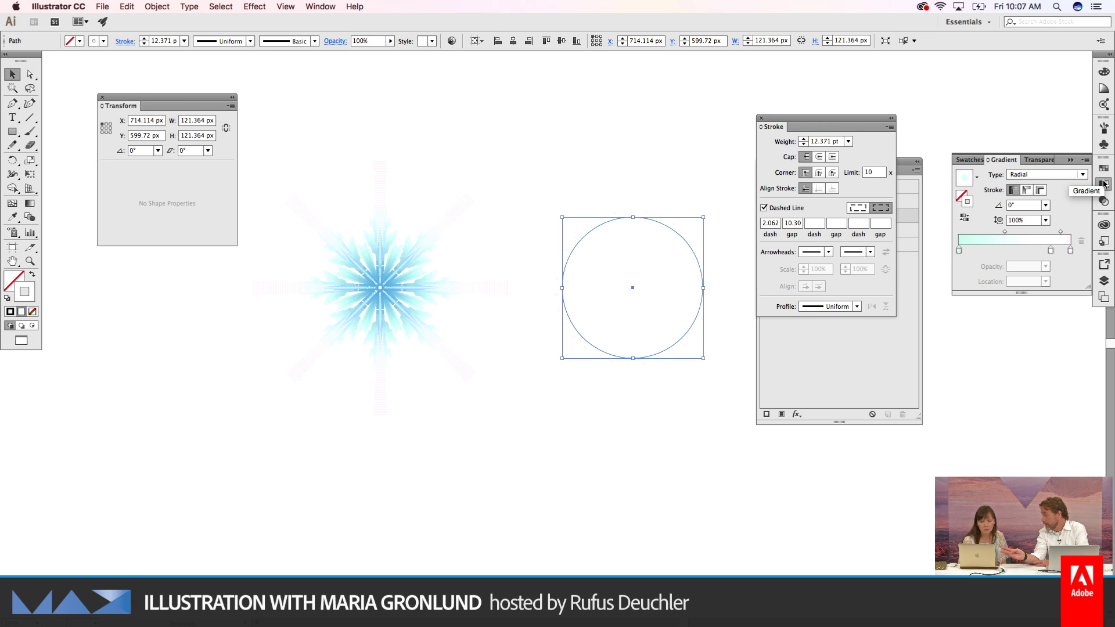
pyautogui.click(1103, 184)
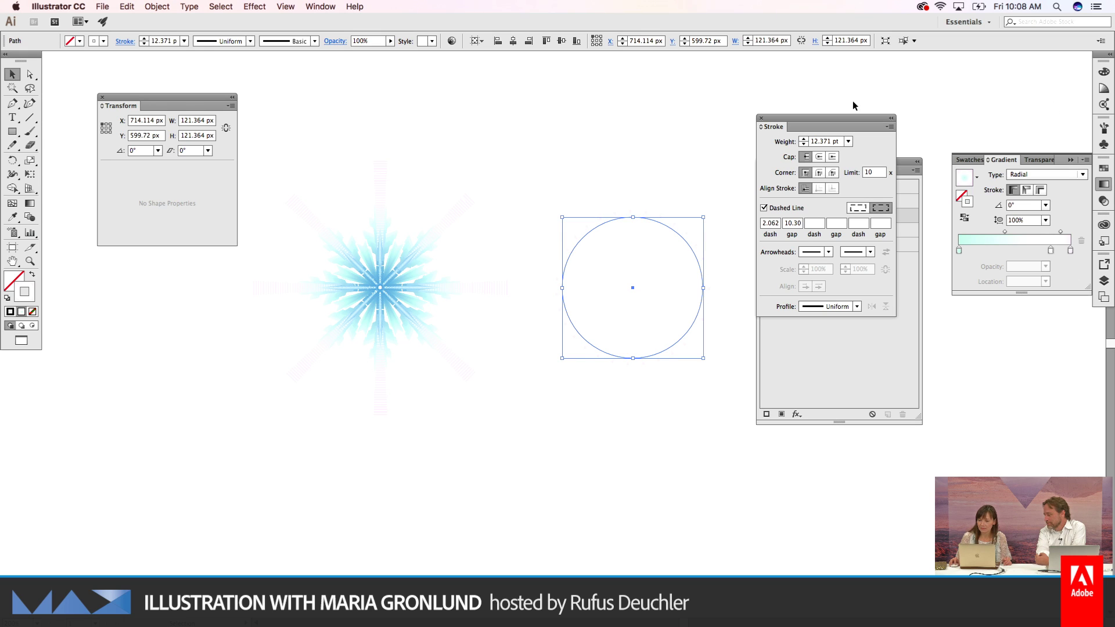
pyautogui.scroll(-2, 706, 66)
pyautogui.hscroll(-1, 706, 70)
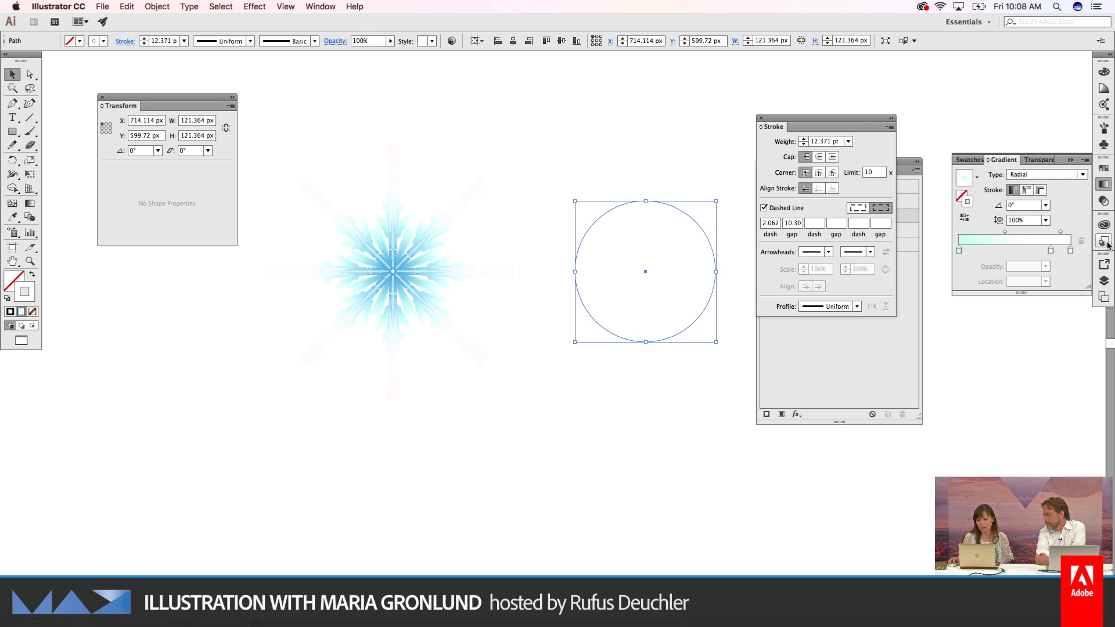
pyautogui.click(667, 147)
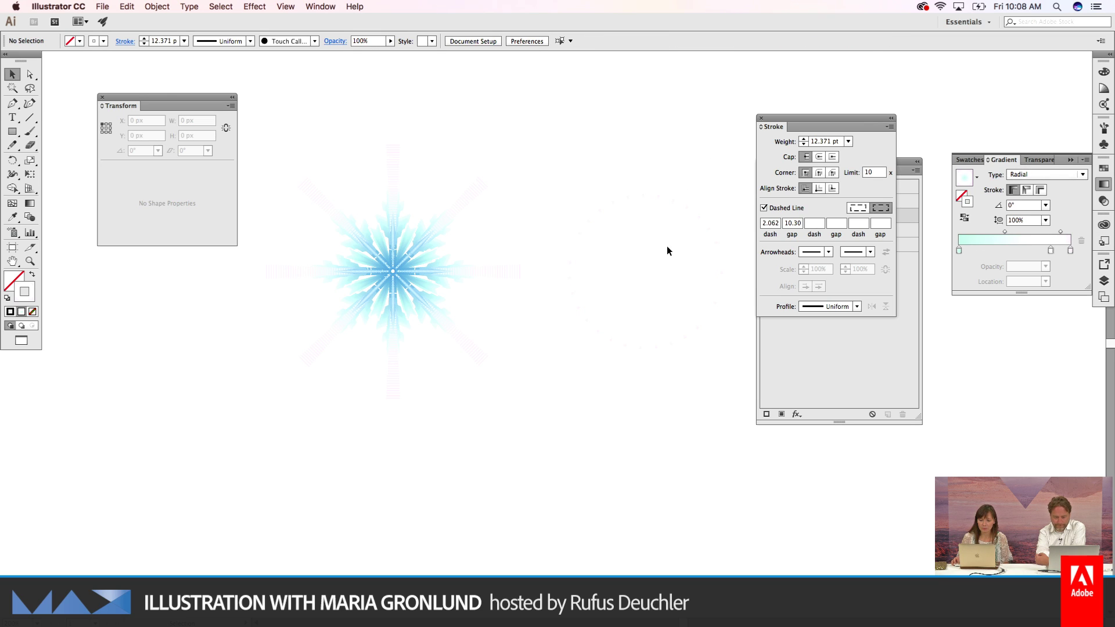
pyautogui.click(645, 270)
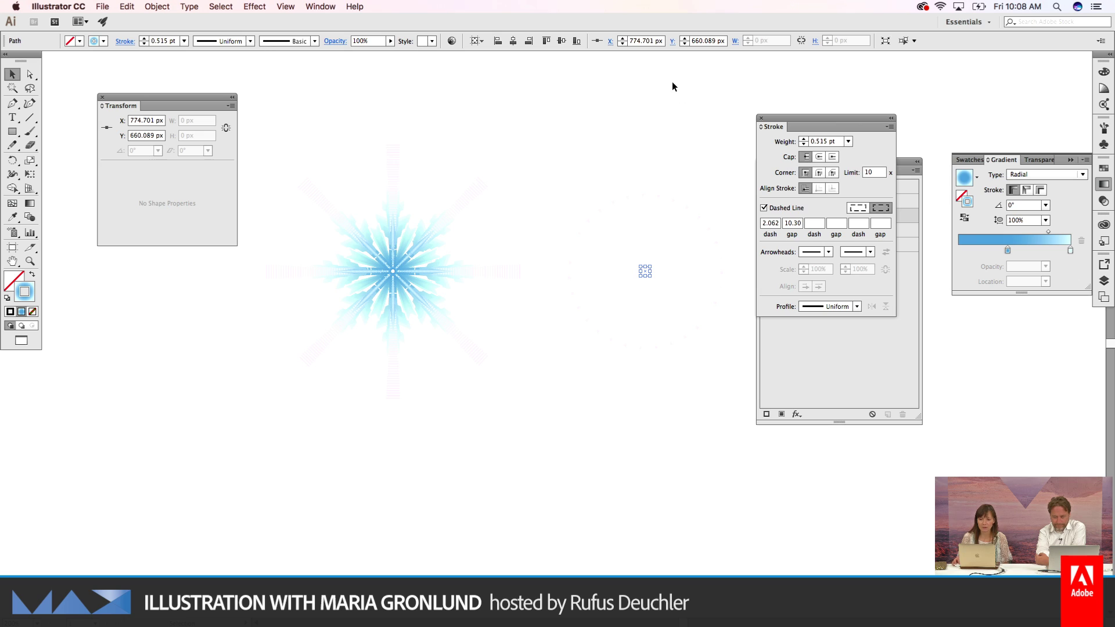
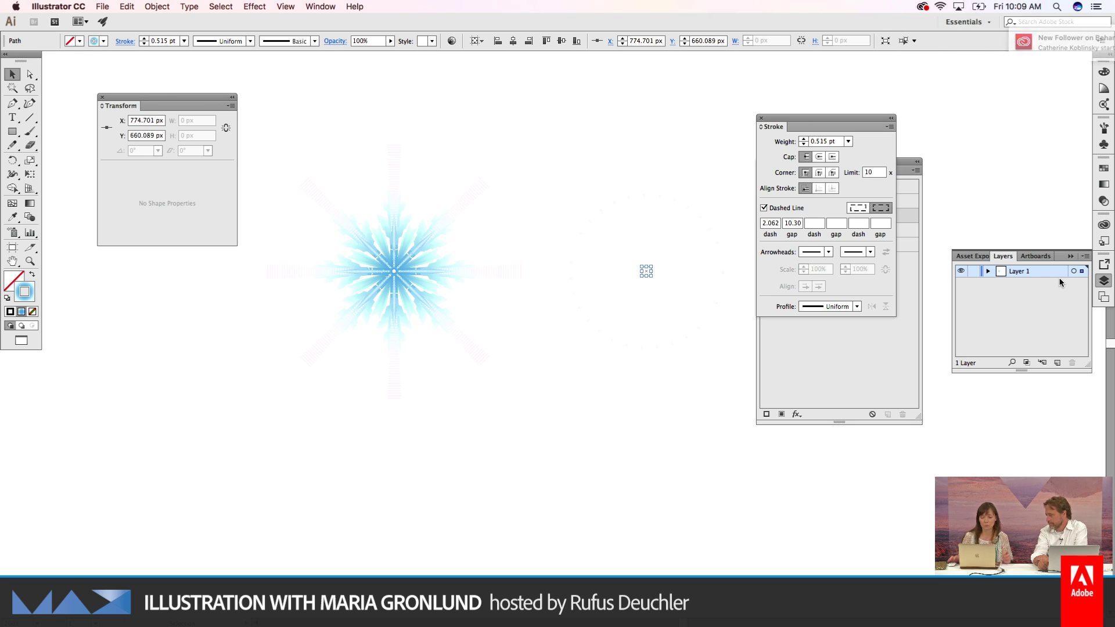
# Step: Select both the outer and centre circles of the copy and make a new blend from them
pyautogui.click(631, 141)
pyautogui.moveTo(631, 132); pyautogui.dragTo(675, 298)
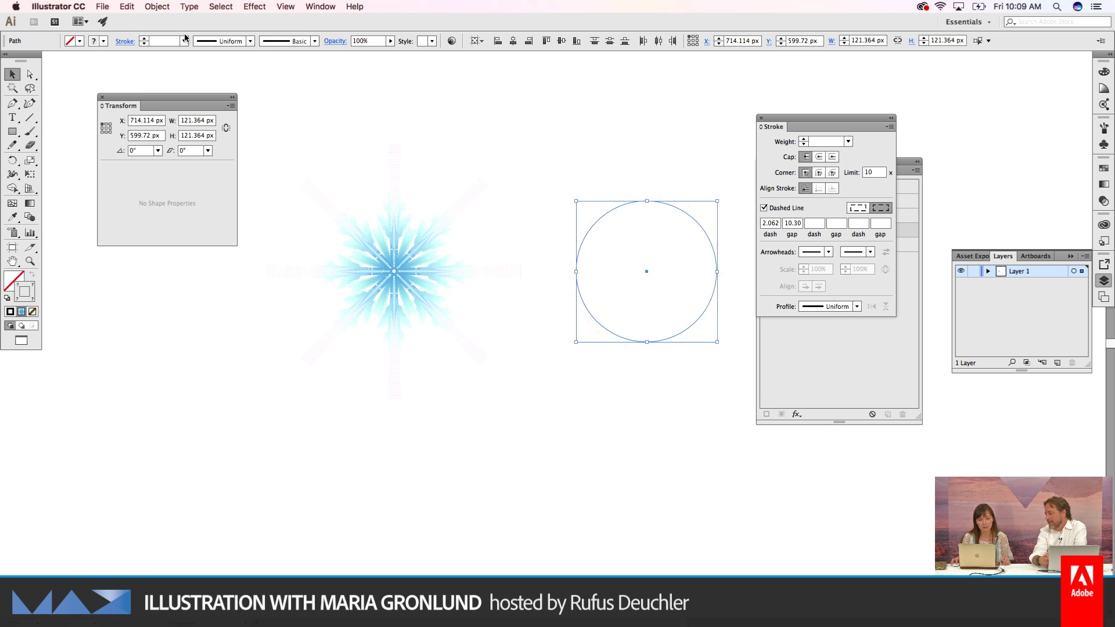
pyautogui.click(157, 6)
pyautogui.moveTo(219, 249)
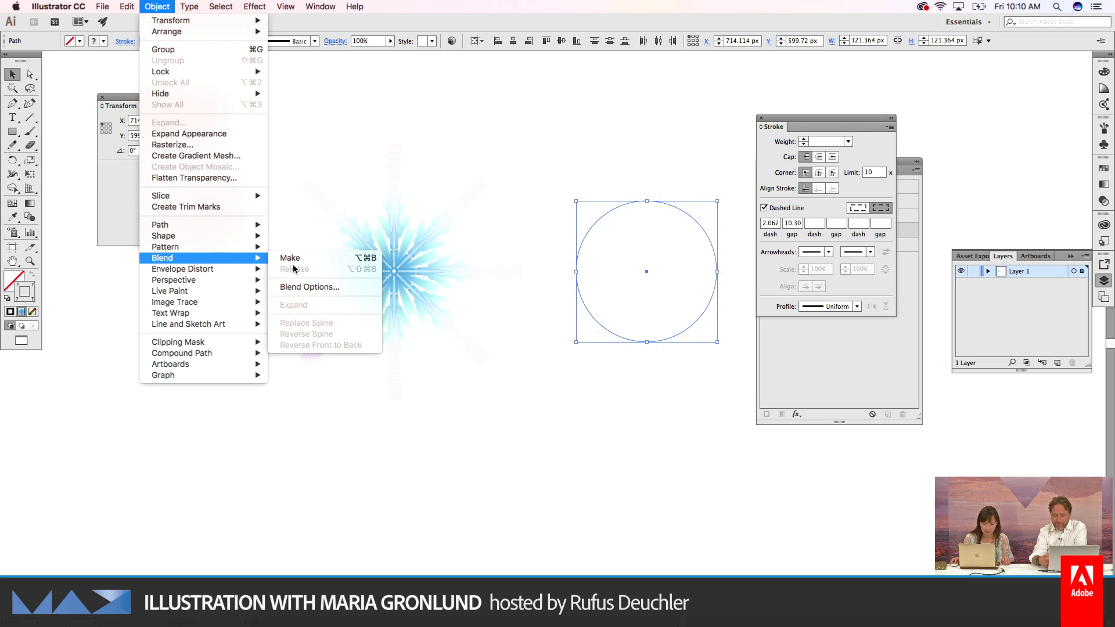
pyautogui.click(290, 259)
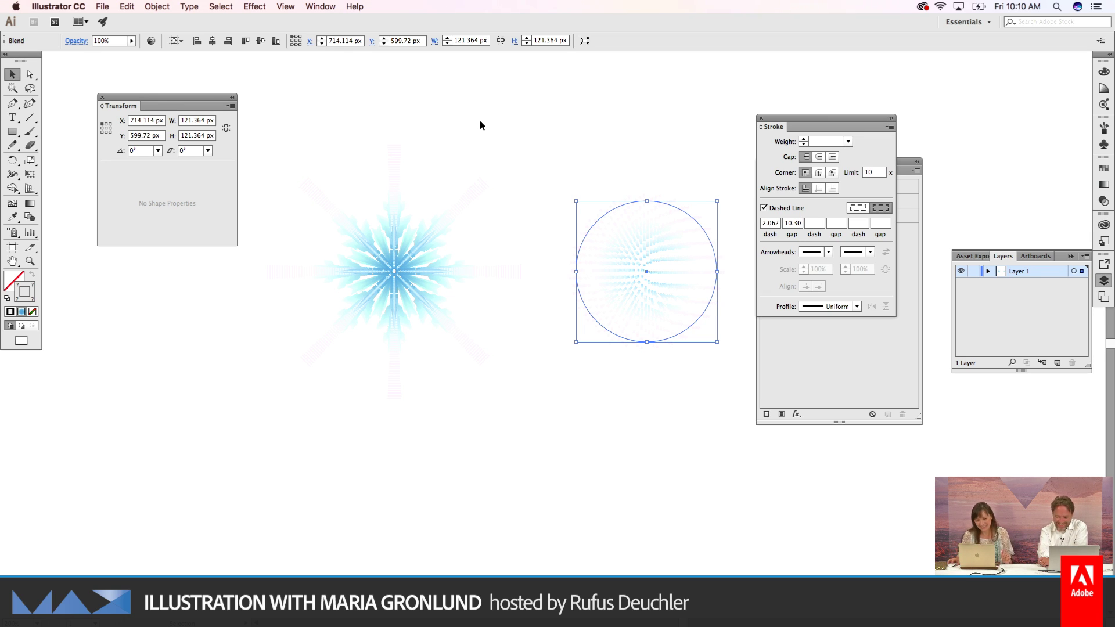
# Step: Review the new blend's Specified Steps spacing in Blend Options and close the options without changing them
pyautogui.scroll(-3, 463, 133)
pyautogui.hscroll(2, 464, 134)
pyautogui.hscroll(-2, 464, 134)
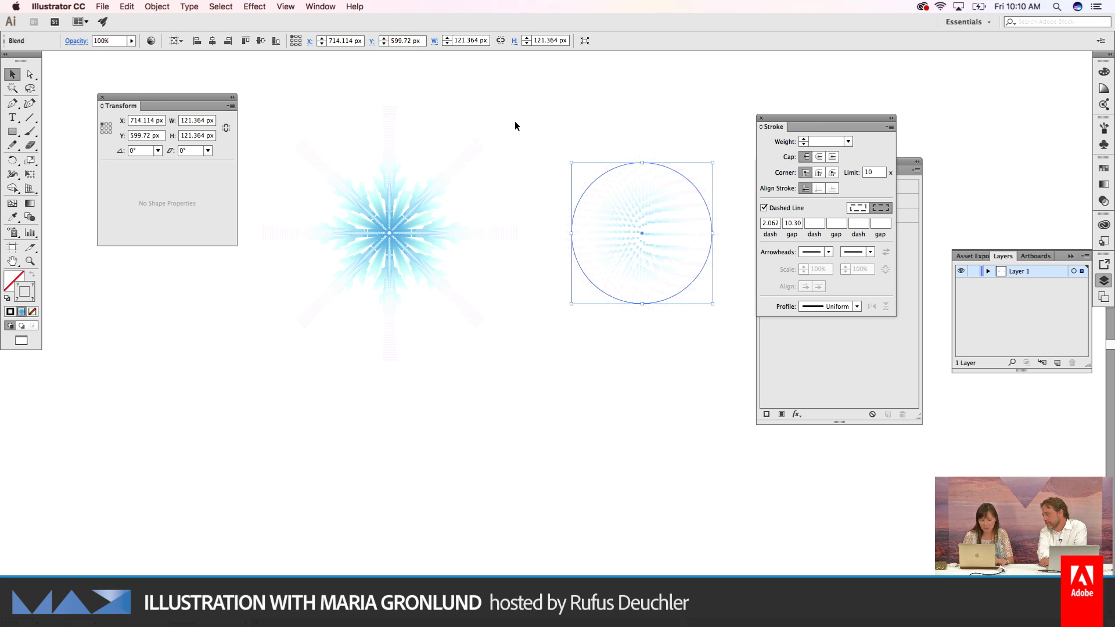
pyautogui.hotkey('shift', 'm')
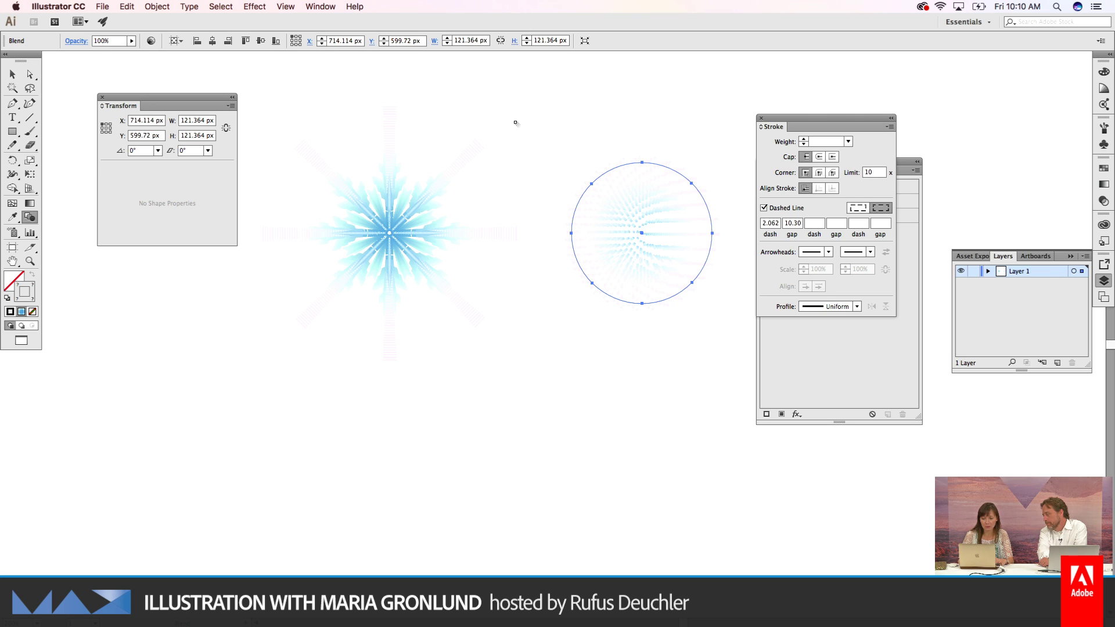
pyautogui.press('Return')
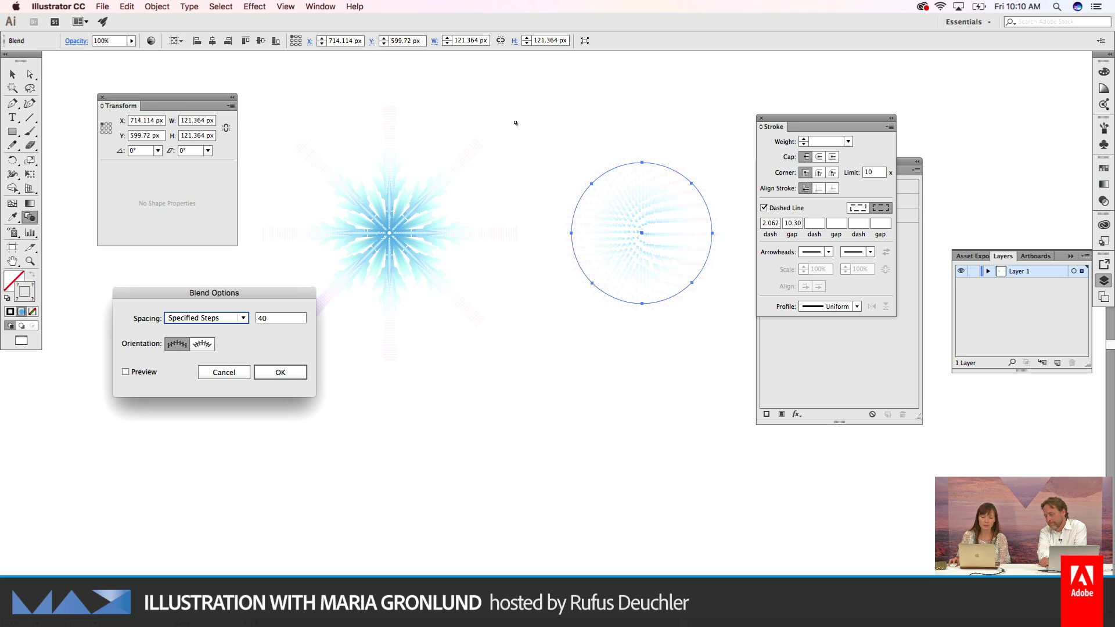
pyautogui.moveTo(293, 295); pyautogui.dragTo(289, 318)
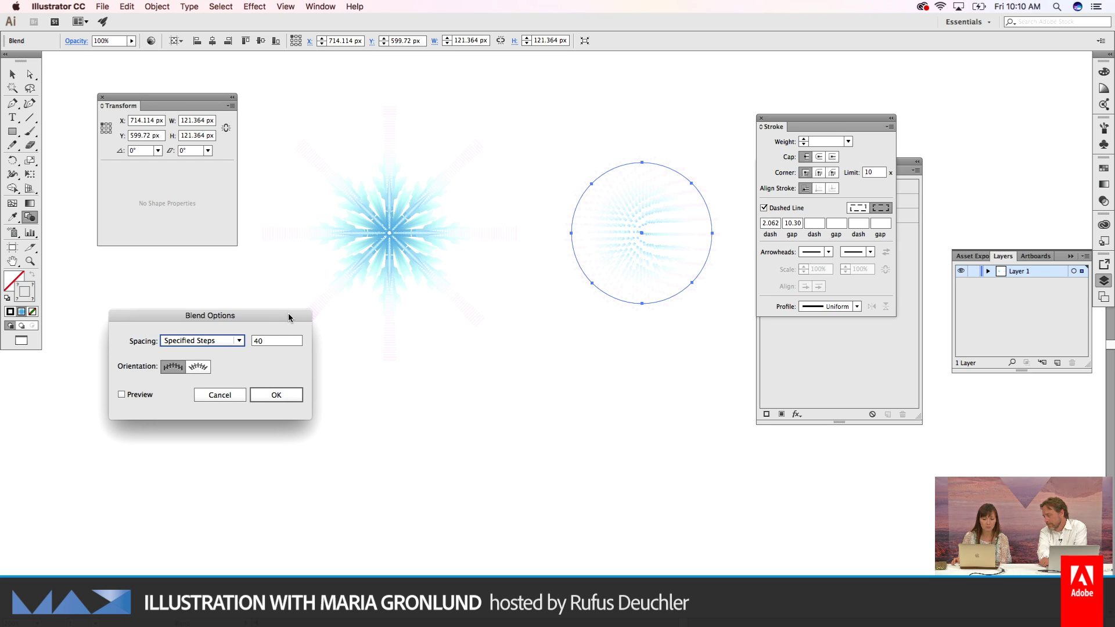
pyautogui.click(284, 341)
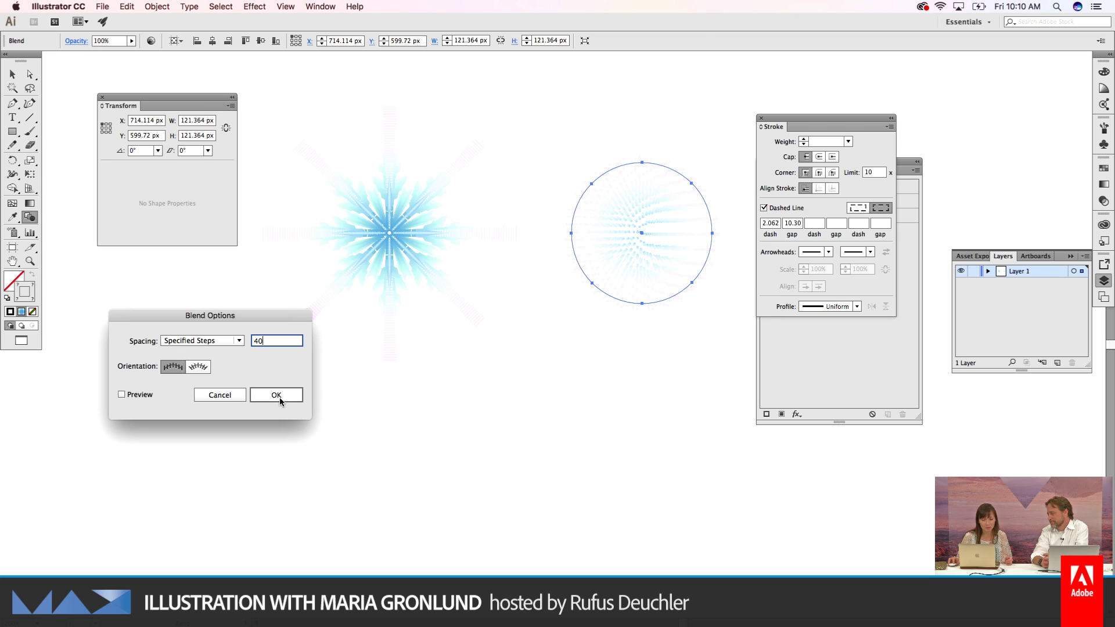
pyautogui.click(230, 399)
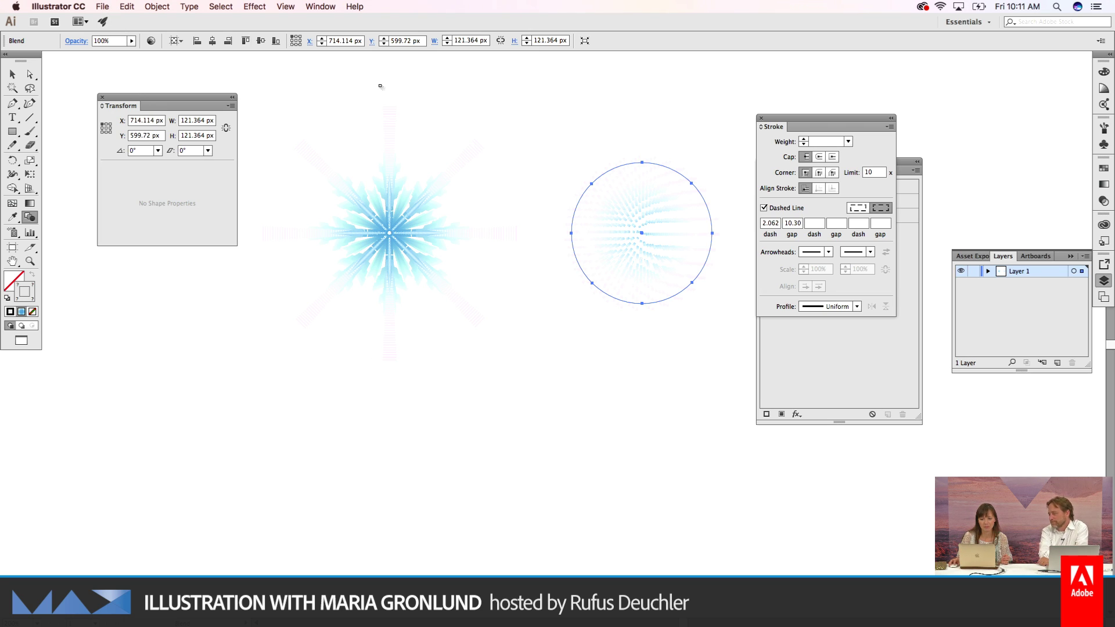
# Step: Select the original flower and check its blend's spacing settings in Blend Options, keeping them as they are
pyautogui.hscroll(-2, 516, 112)
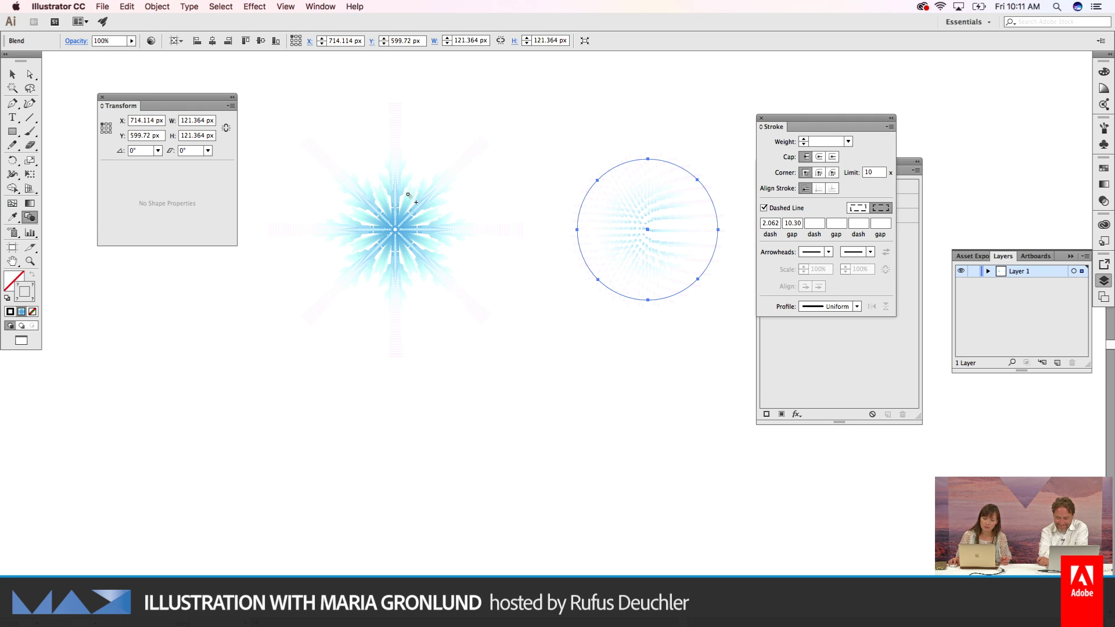
pyautogui.hscroll(-5, 408, 196)
pyautogui.press('v')
pyautogui.click(437, 216)
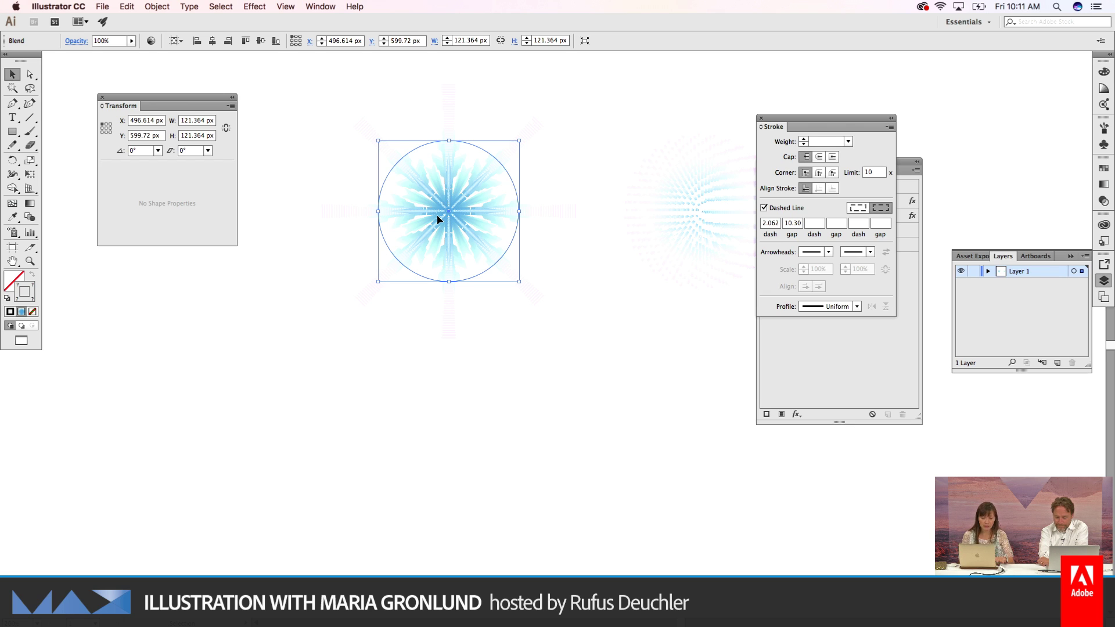
pyautogui.press('w')
pyautogui.press('Return')
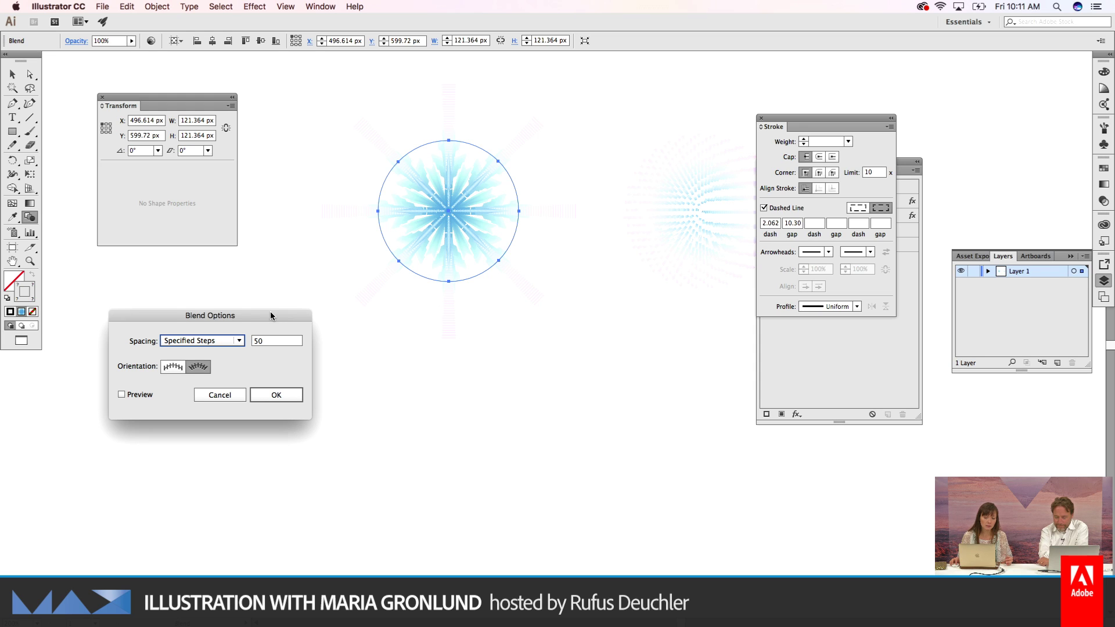
pyautogui.moveTo(270, 312); pyautogui.dragTo(264, 328)
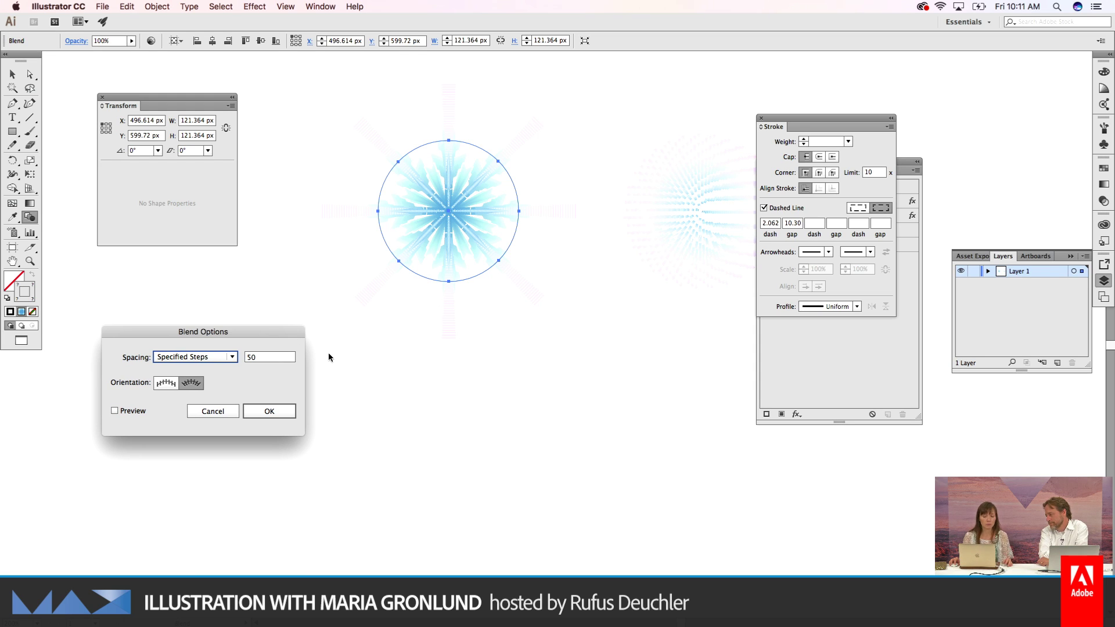
pyautogui.click(284, 413)
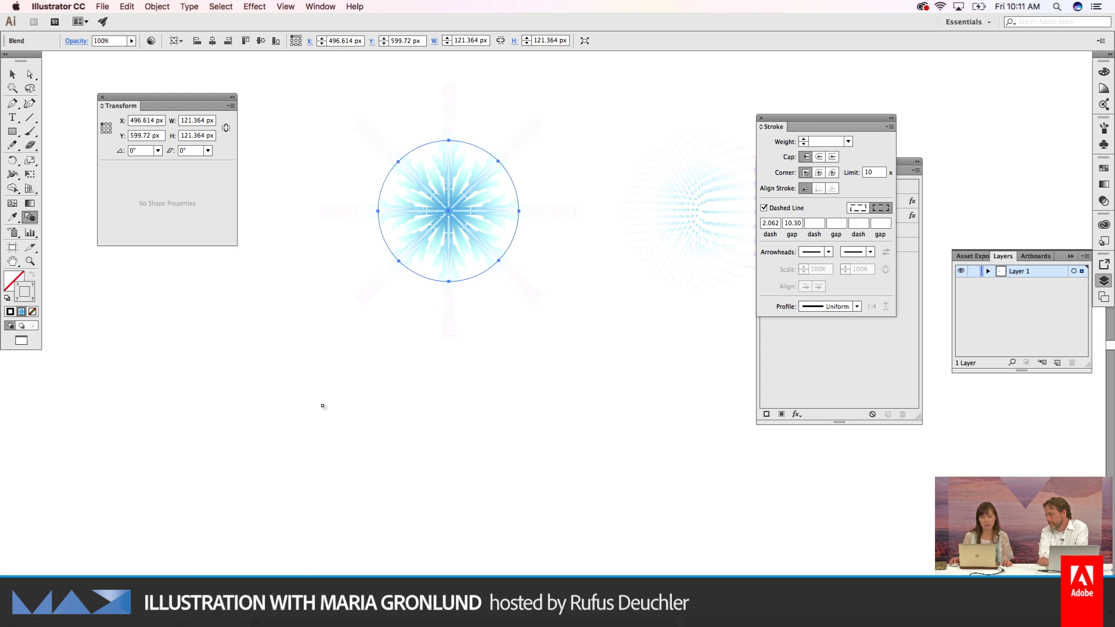
# Step: Select the copy's blend and try Smooth Color spacing in its Blend Options
pyautogui.press('v')
pyautogui.click(685, 219)
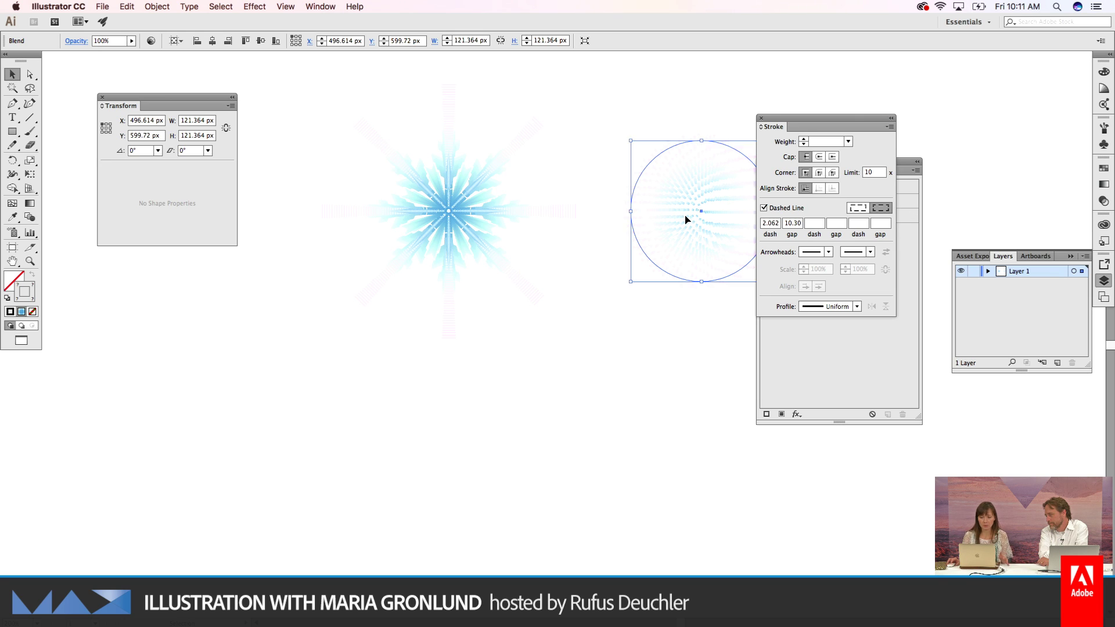
pyautogui.press('w')
pyautogui.press('Return')
pyautogui.click(246, 357)
pyautogui.click(222, 357)
pyautogui.click(223, 347)
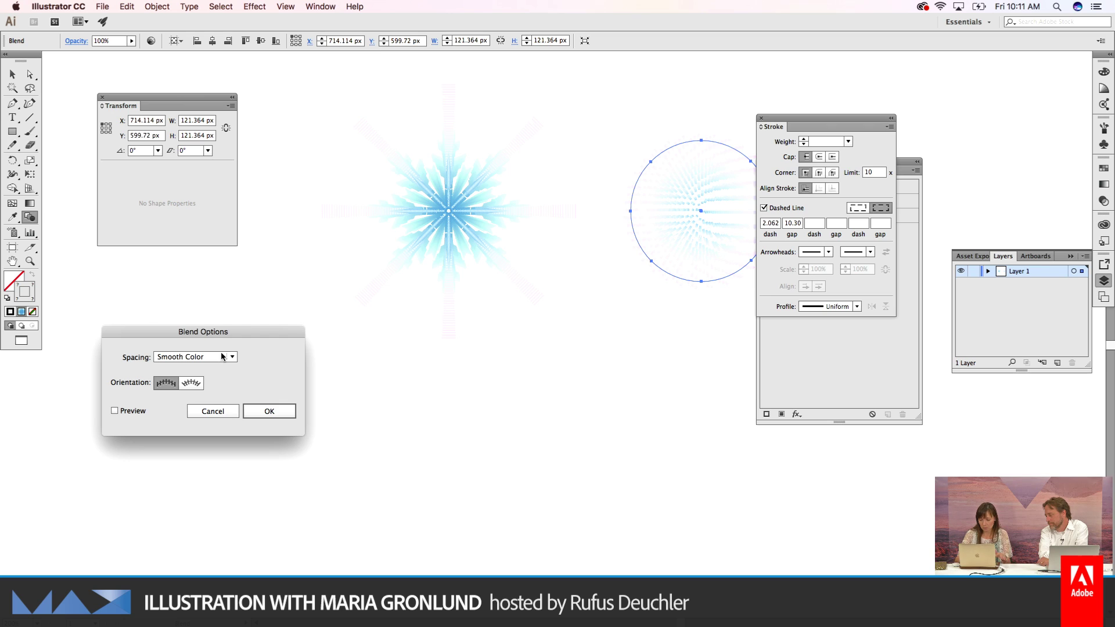
pyautogui.press('Return')
pyautogui.scroll(5, 222, 353)
pyautogui.scroll(2, 221, 354)
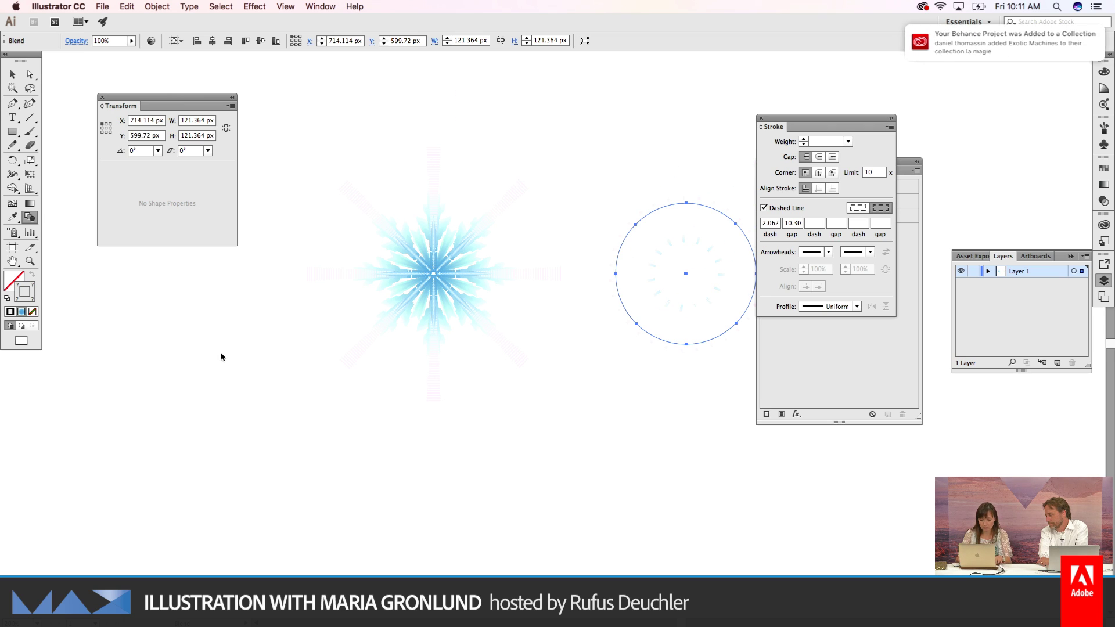
# Step: Set the copy's blend spacing to Specified Steps with 50 steps
pyautogui.press('Return')
pyautogui.click(220, 356)
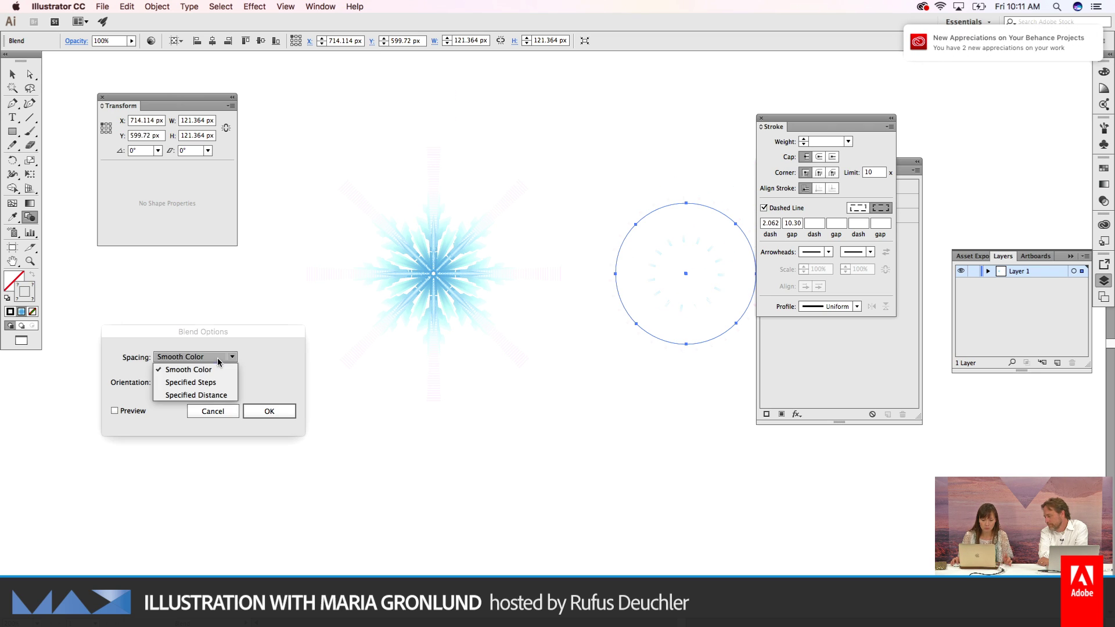
pyautogui.click(211, 375)
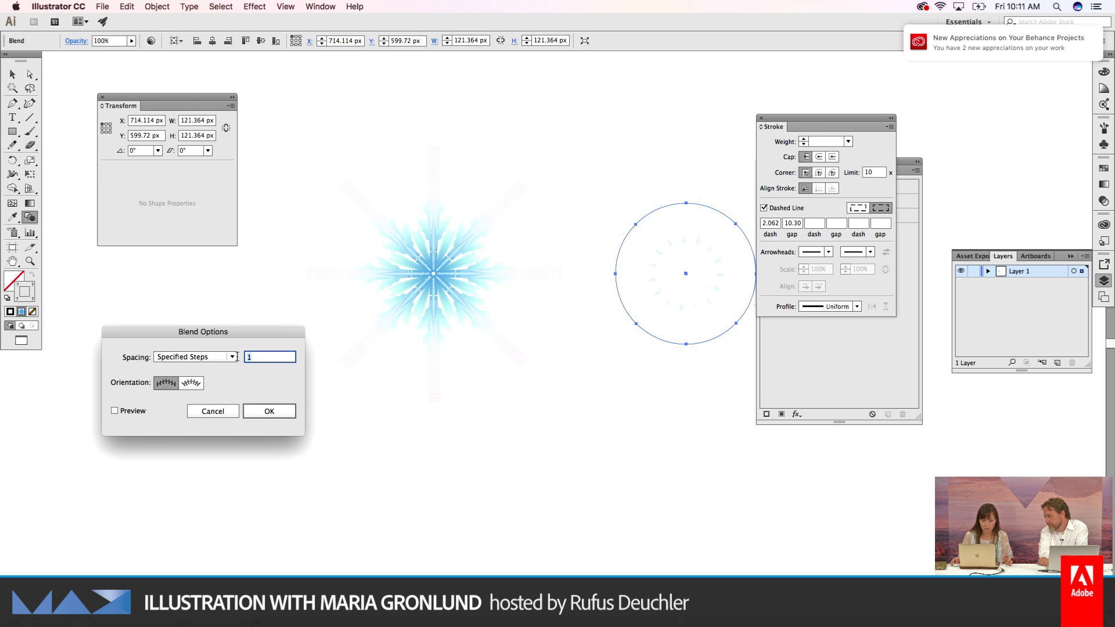
pyautogui.write('20')
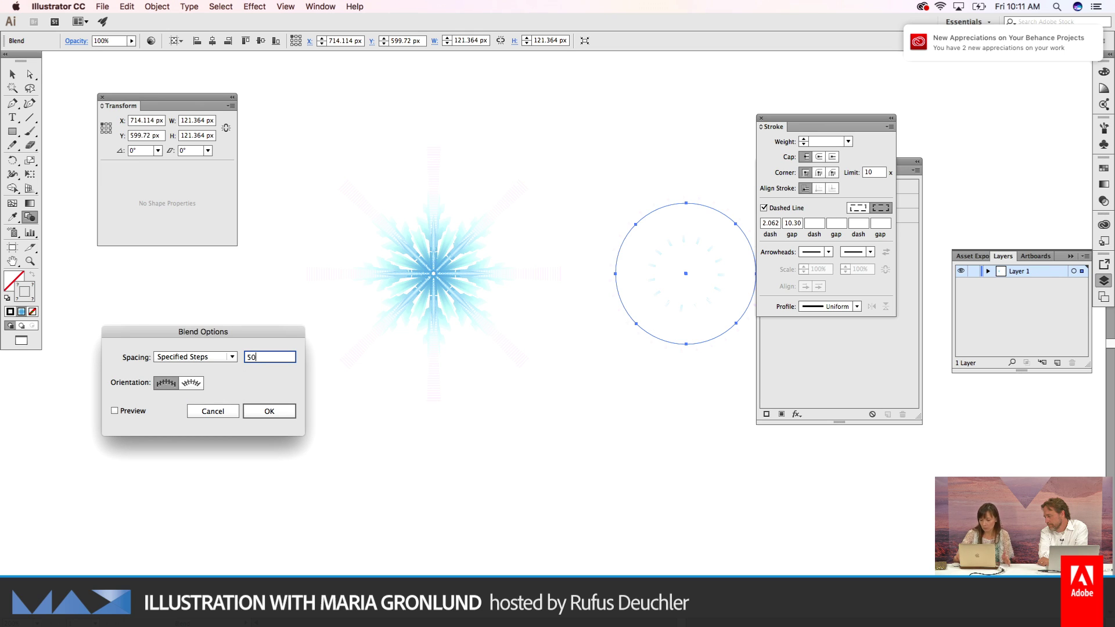
pyautogui.press('Return')
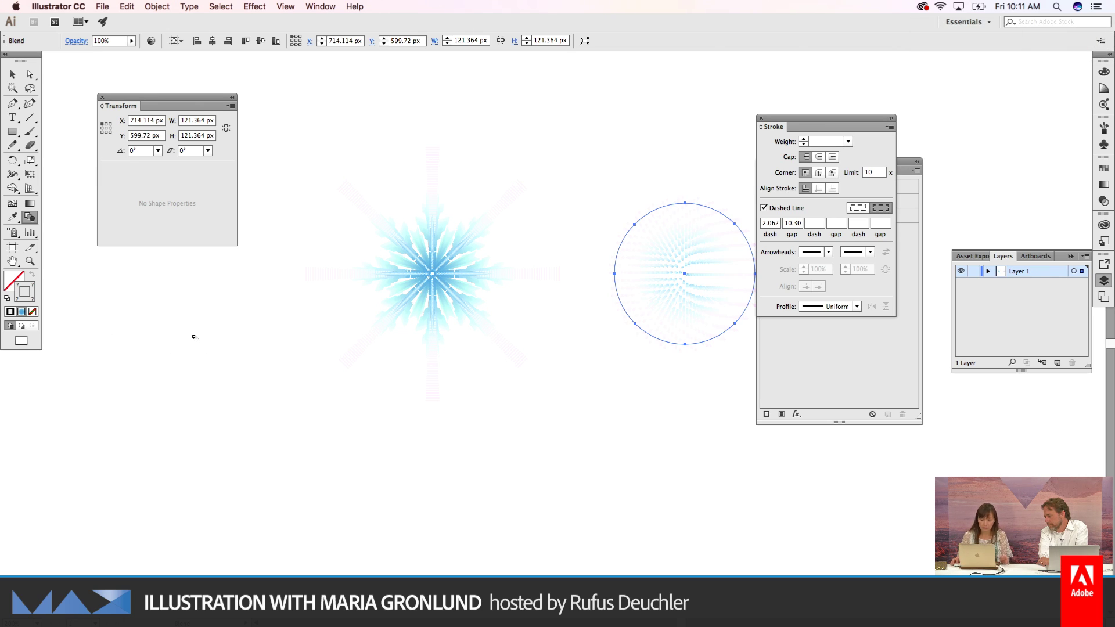
# Step: Select the original flower, move the Stroke settings clear of its Appearance list, and check its Pucker & Bloat amount
pyautogui.press('v')
pyautogui.click(434, 287)
pyautogui.scroll(-1, 453, 283)
pyautogui.moveTo(832, 127); pyautogui.dragTo(843, 357)
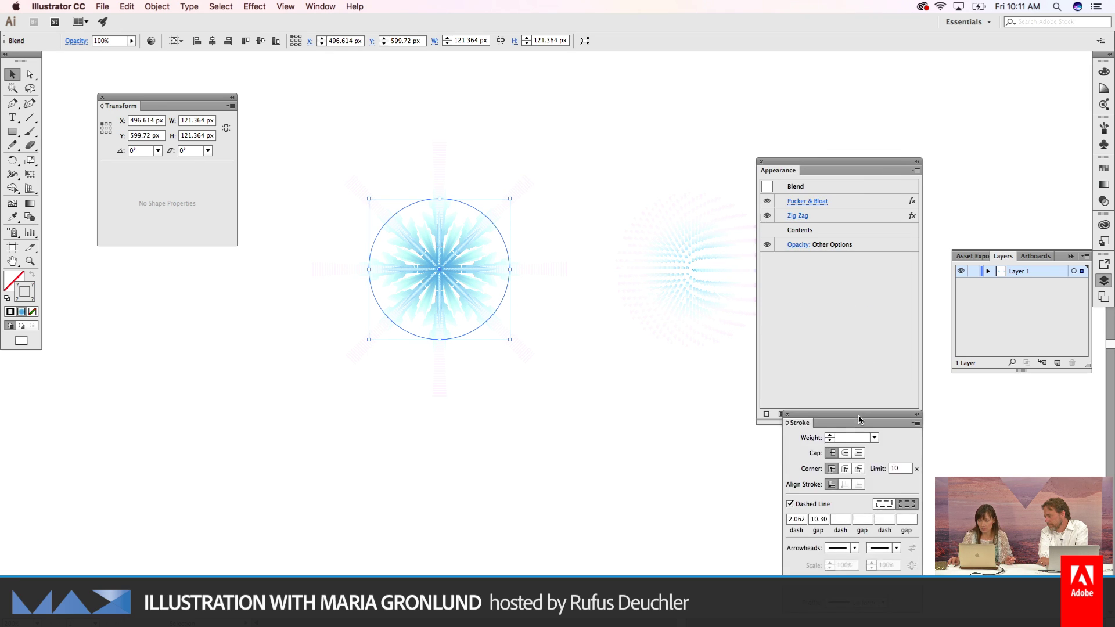
pyautogui.doubleClick(839, 206)
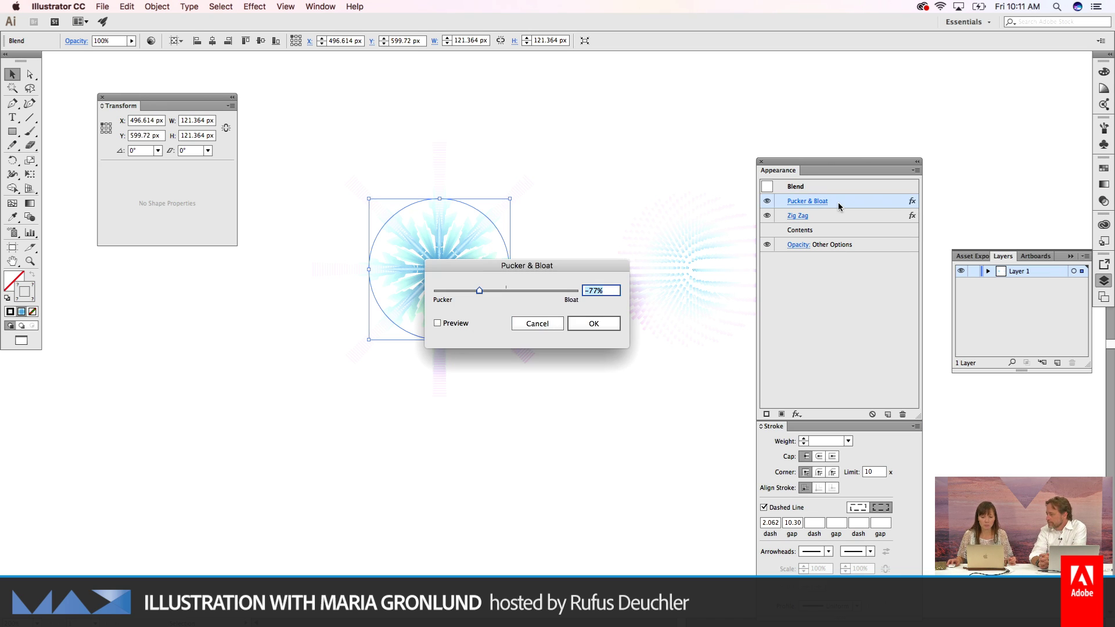
pyautogui.click(612, 326)
# Step: Apply a Pucker & Bloat effect of -77% to the copy's blend
pyautogui.click(691, 273)
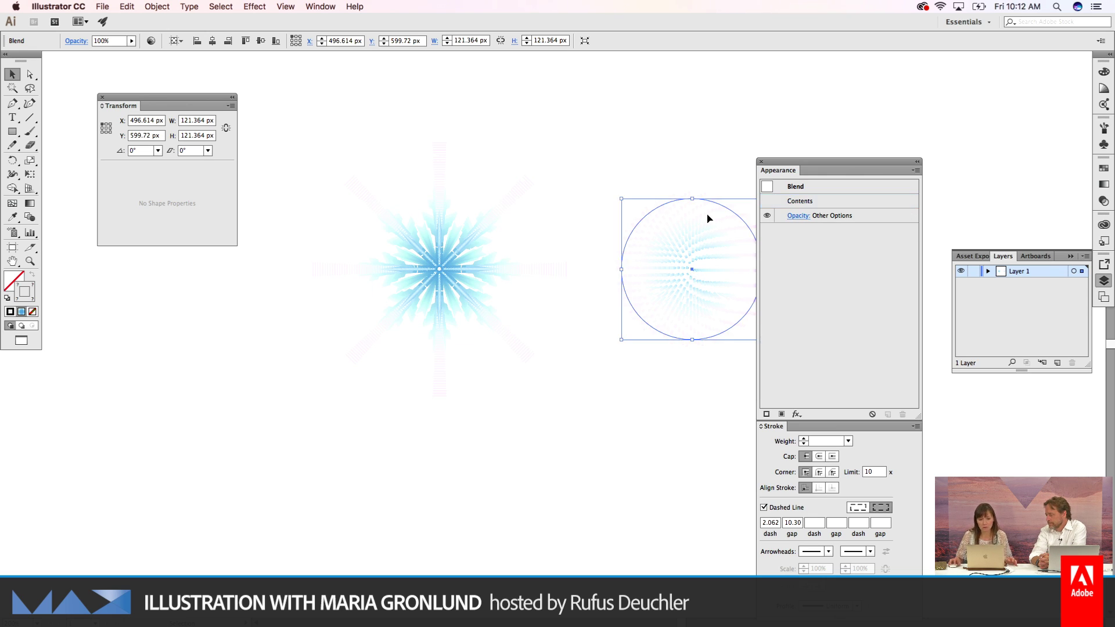
pyautogui.click(256, 6)
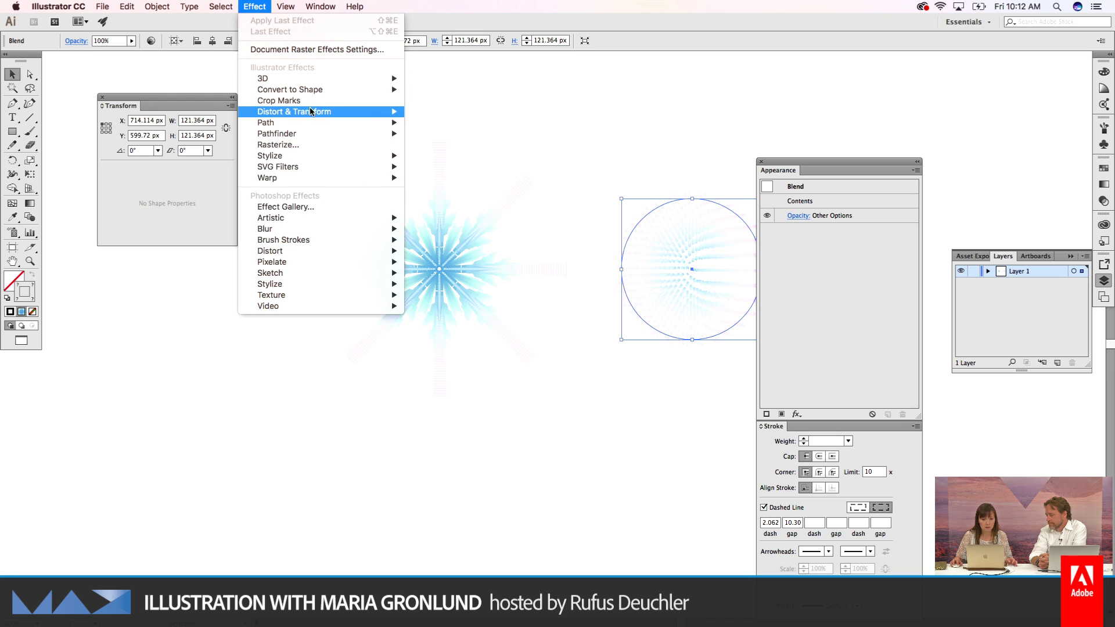
pyautogui.moveTo(325, 112)
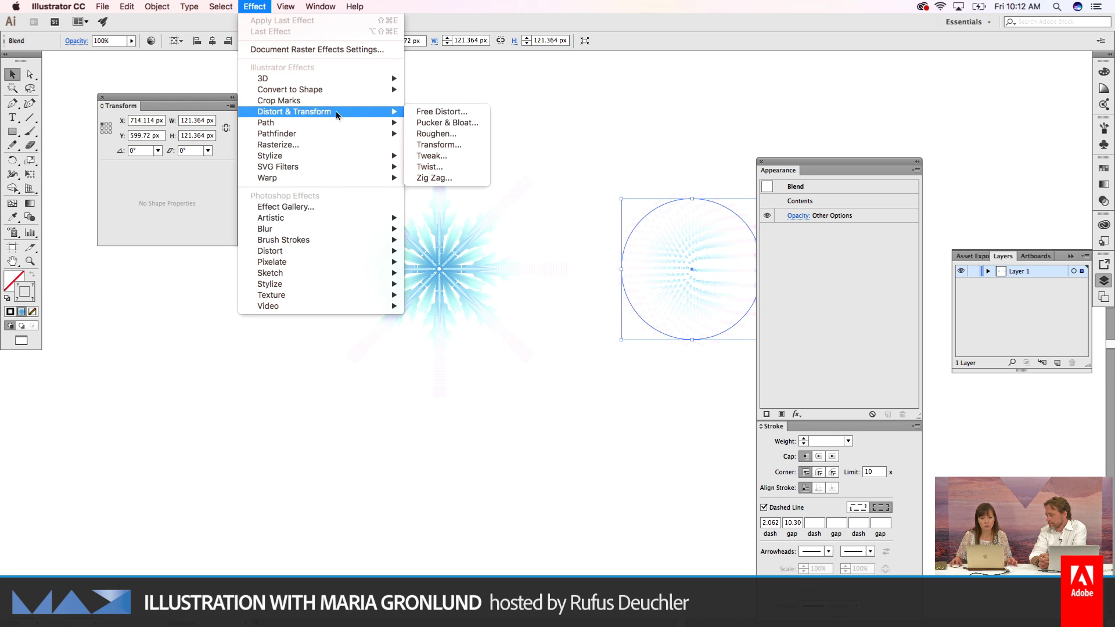
pyautogui.click(452, 124)
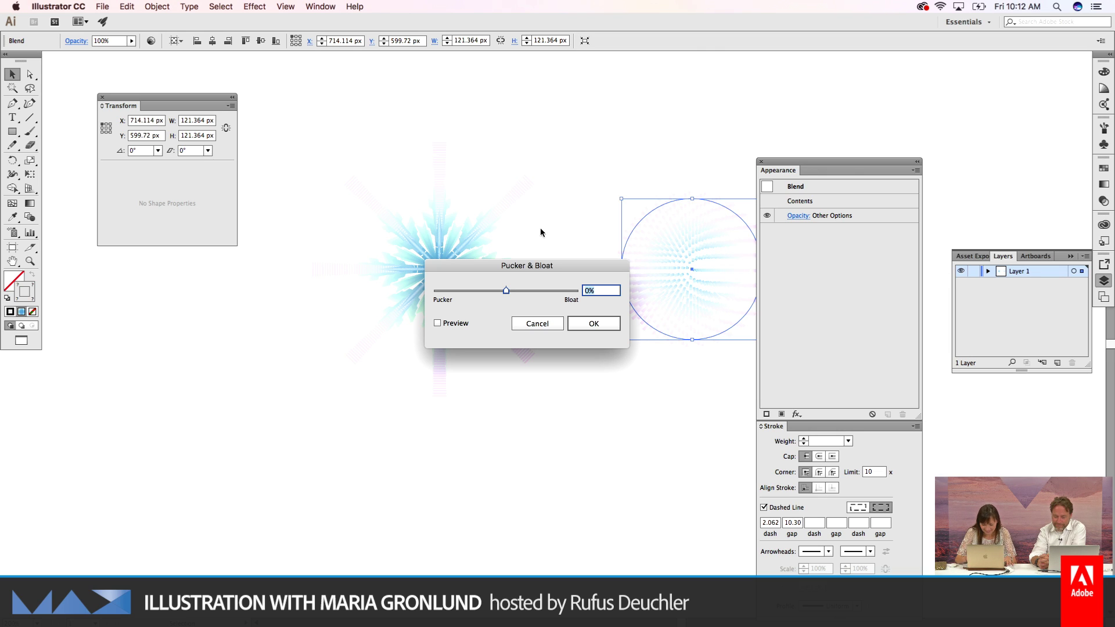
pyautogui.write('-77')
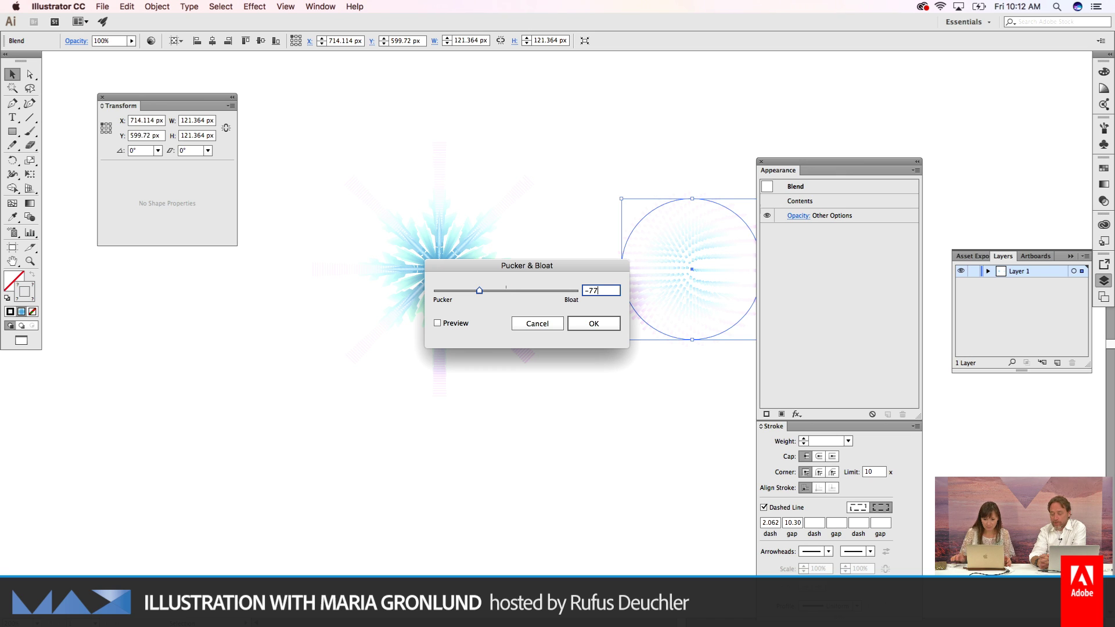
pyautogui.press('Return')
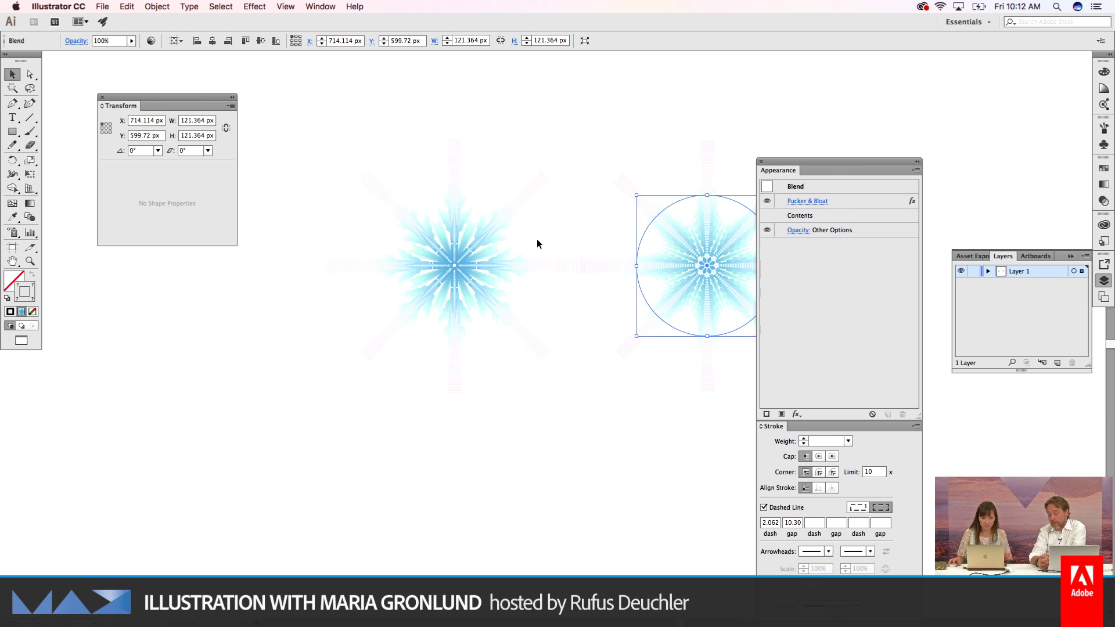
# Step: Move the original flower slightly farther away from the copy and leave nothing selected
pyautogui.hscroll(-2, 647, 267)
pyautogui.scroll(-2, 648, 267)
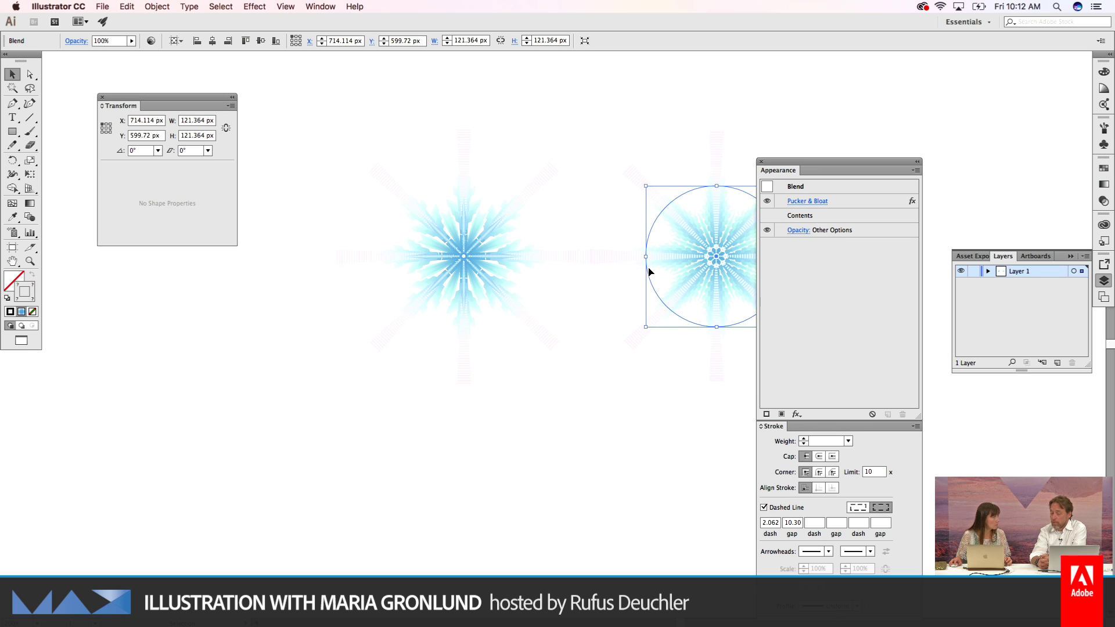
pyautogui.hscroll(1, 649, 272)
pyautogui.hscroll(1, 644, 280)
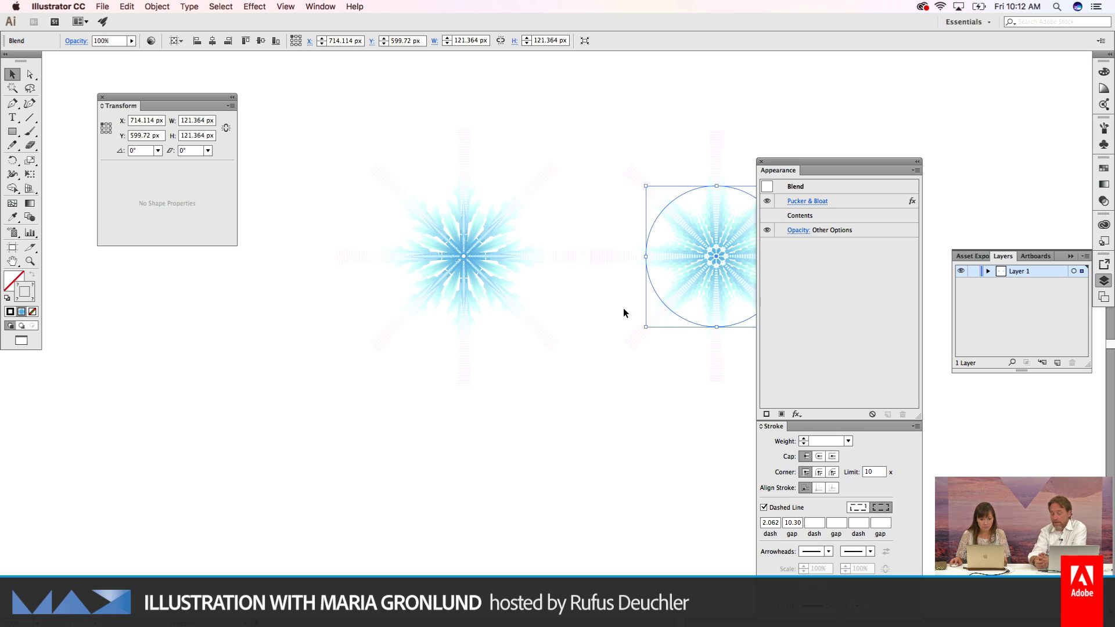
pyautogui.click(580, 364)
pyautogui.moveTo(468, 258); pyautogui.dragTo(433, 257)
pyautogui.click(577, 363)
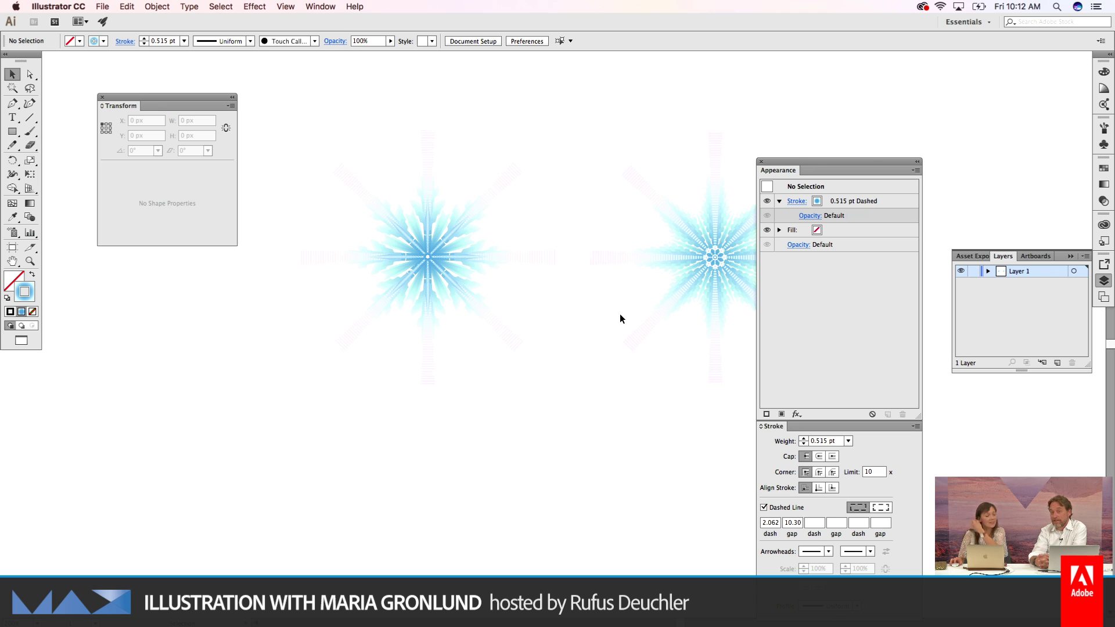
# Step: Move the joined Appearance and Stroke panels off the artwork to uncover the whole copied flower beside the original
pyautogui.scroll(-3, 650, 263)
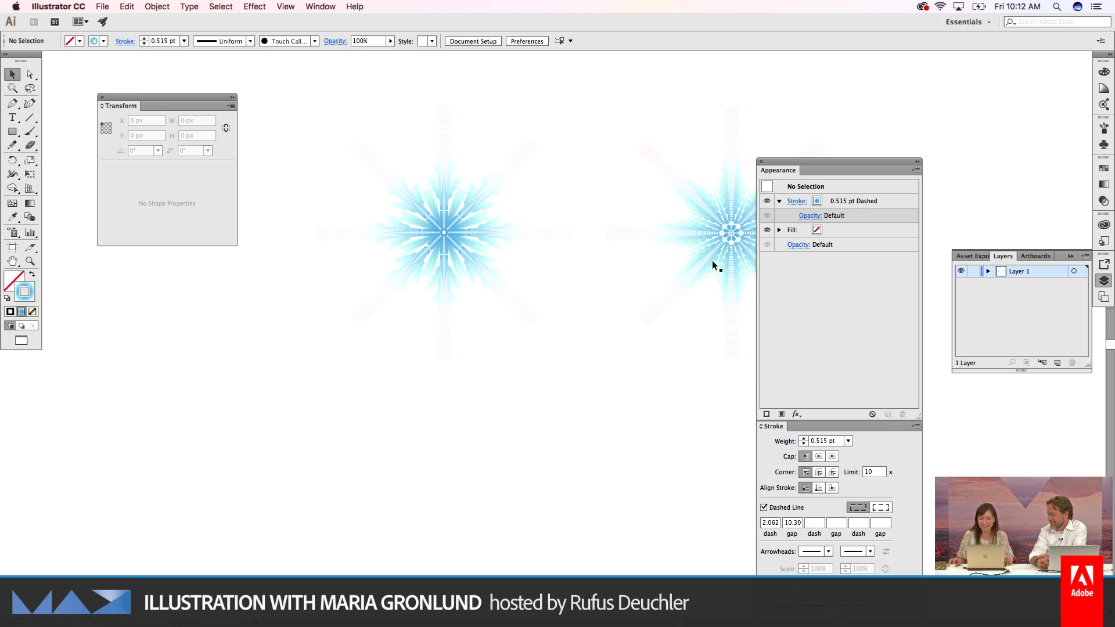
pyautogui.moveTo(833, 163)
pyautogui.mouseDown()
pyautogui.moveTo(868, 165)
pyautogui.moveTo(1001, 237)
pyautogui.mouseUp()
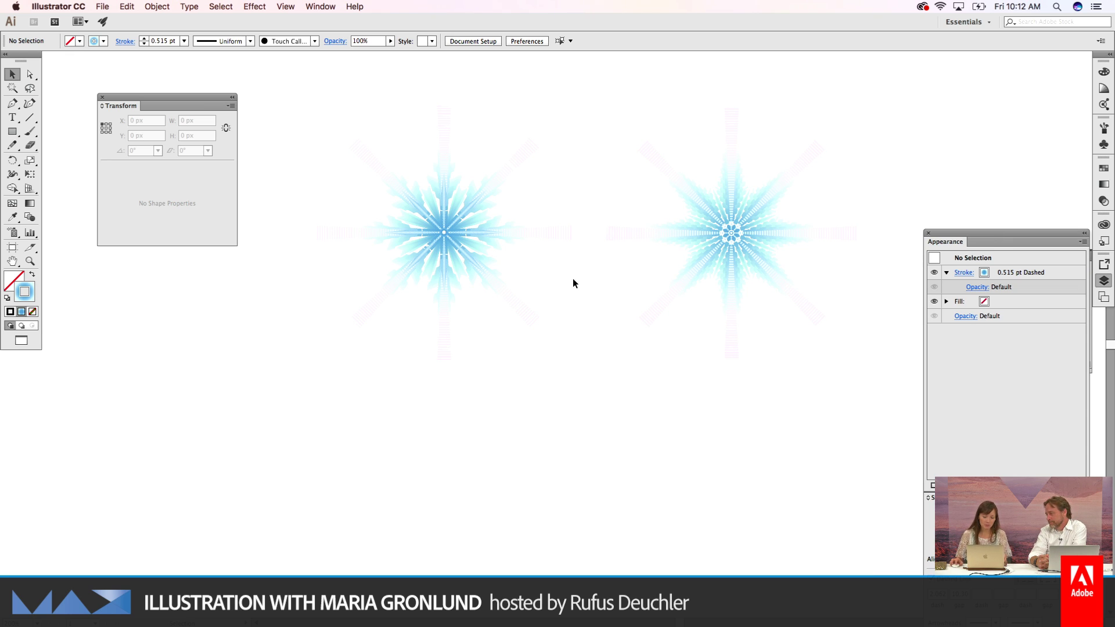
pyautogui.scroll(3, 697, 274)
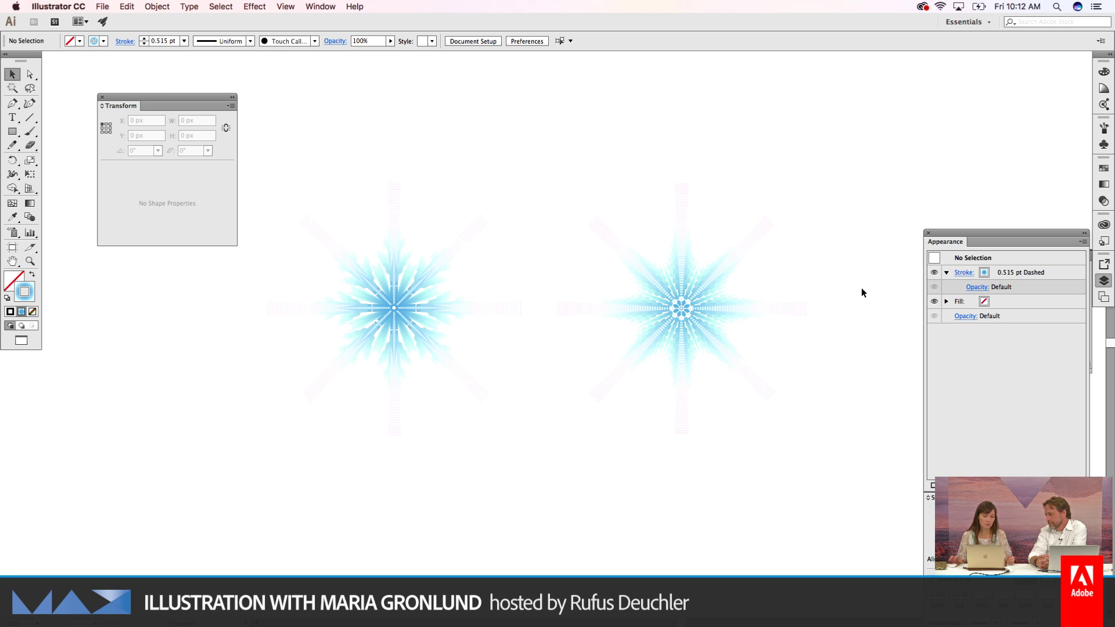
pyautogui.hscroll(-3, 862, 292)
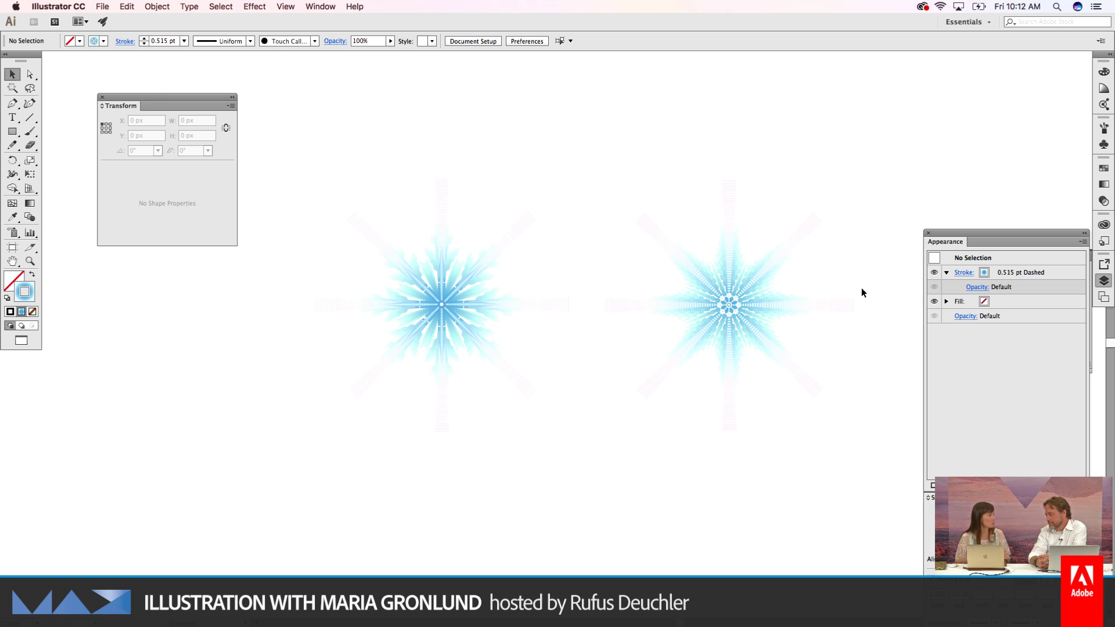
pyautogui.hscroll(-1, 861, 287)
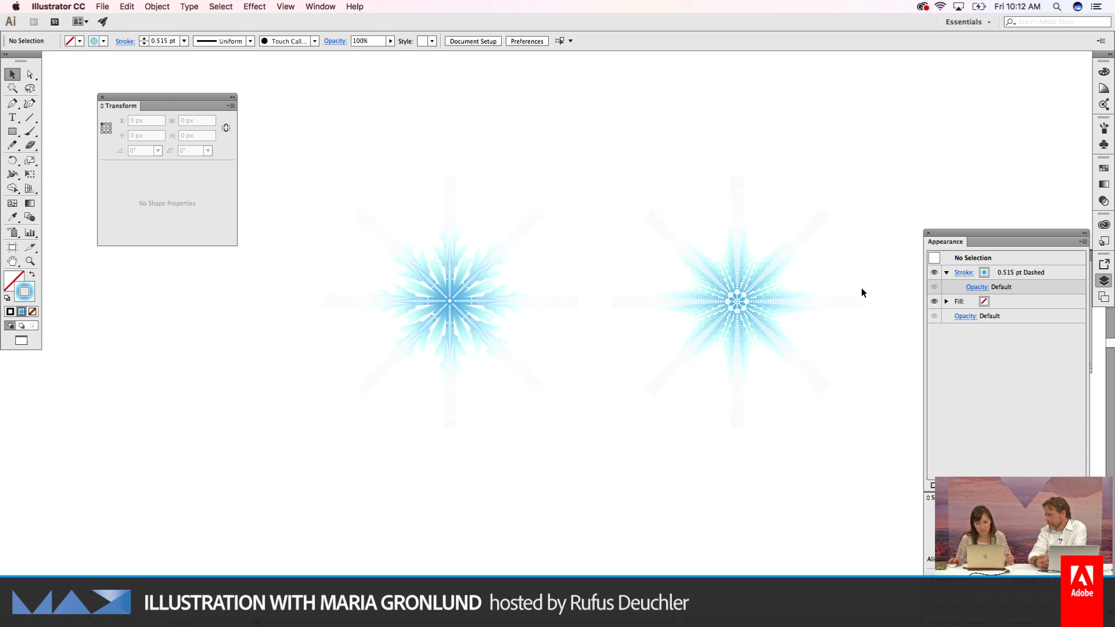
# Step: Examine the copied flower's centre up close to see how the blended dashes form its detailed pattern
pyautogui.press('z')
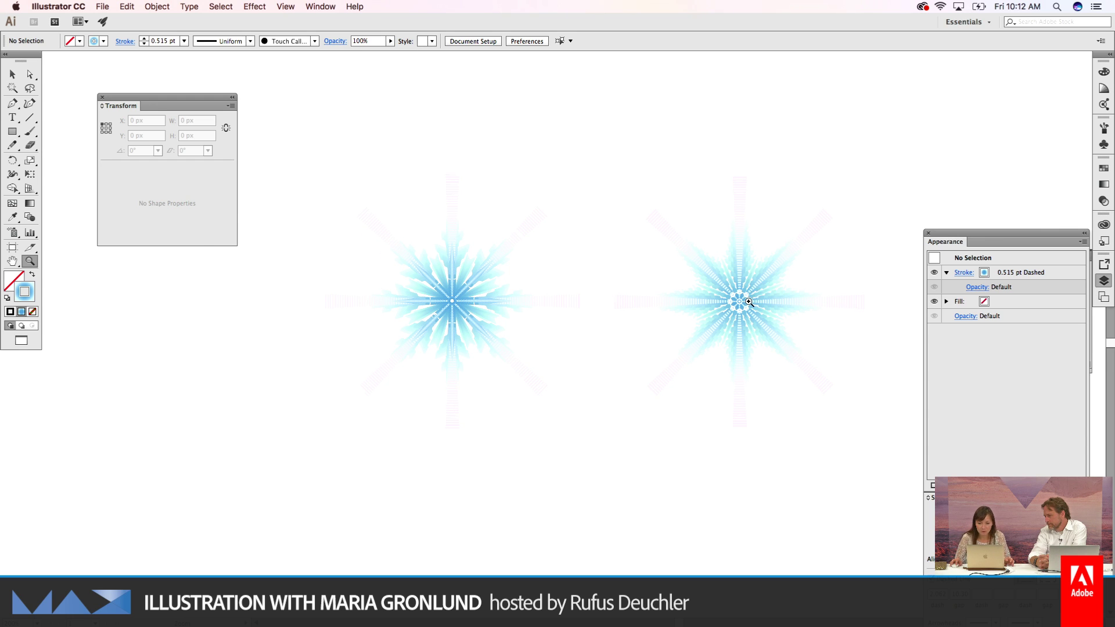
pyautogui.click(749, 299)
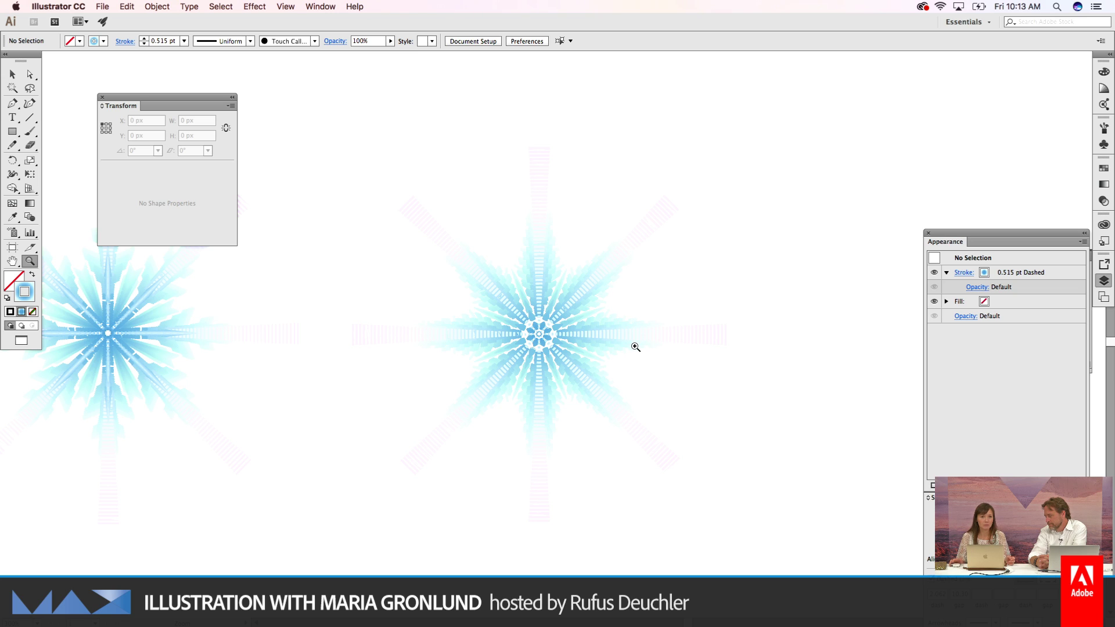
pyautogui.press('a')
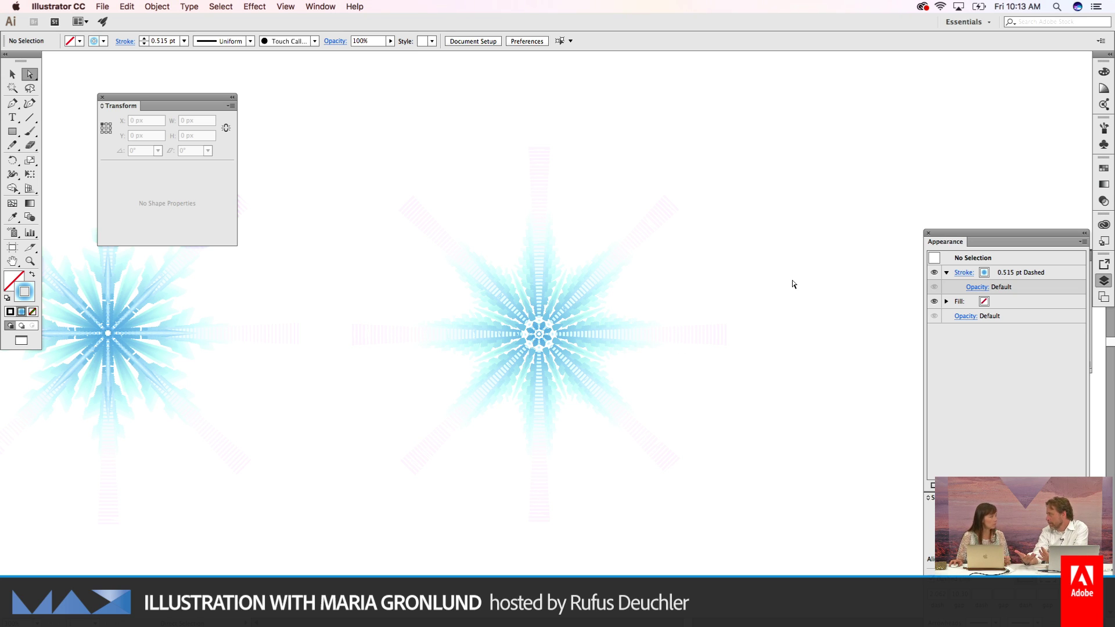
pyautogui.press('z')
pyautogui.hscroll(-1, 585, 343)
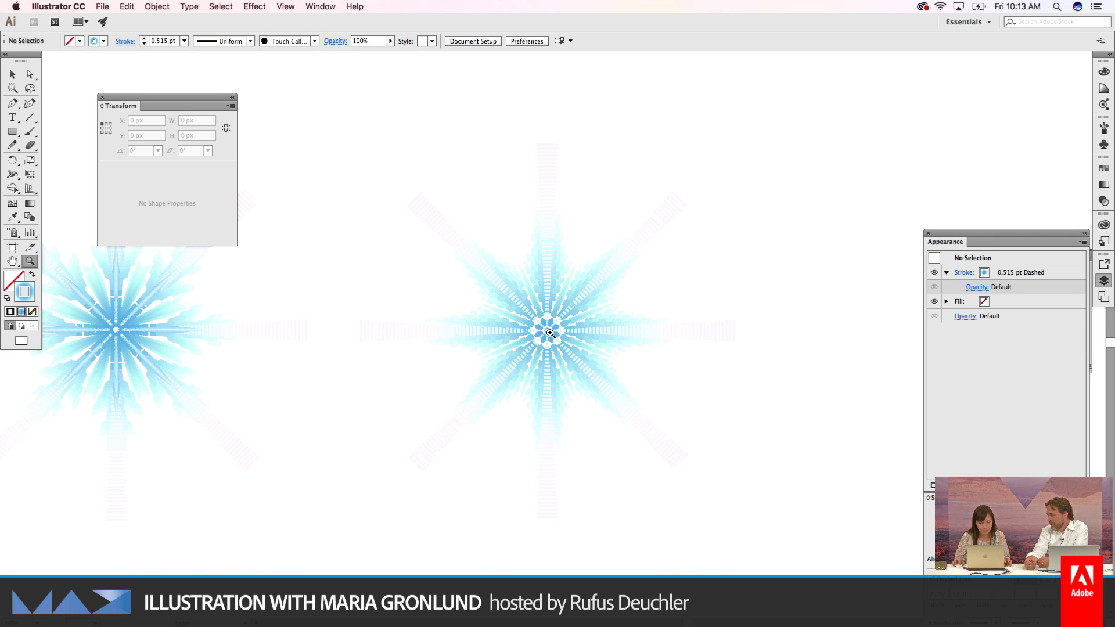
pyautogui.click(551, 334)
pyautogui.click(550, 334)
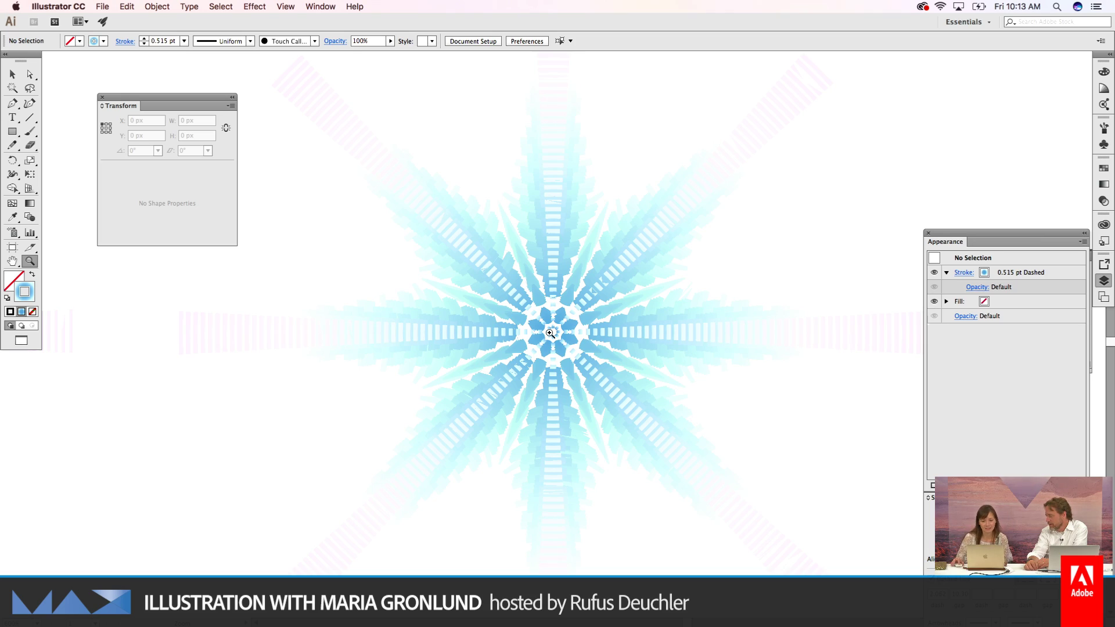
pyautogui.click(550, 333)
pyautogui.click(549, 333)
pyautogui.click(550, 333)
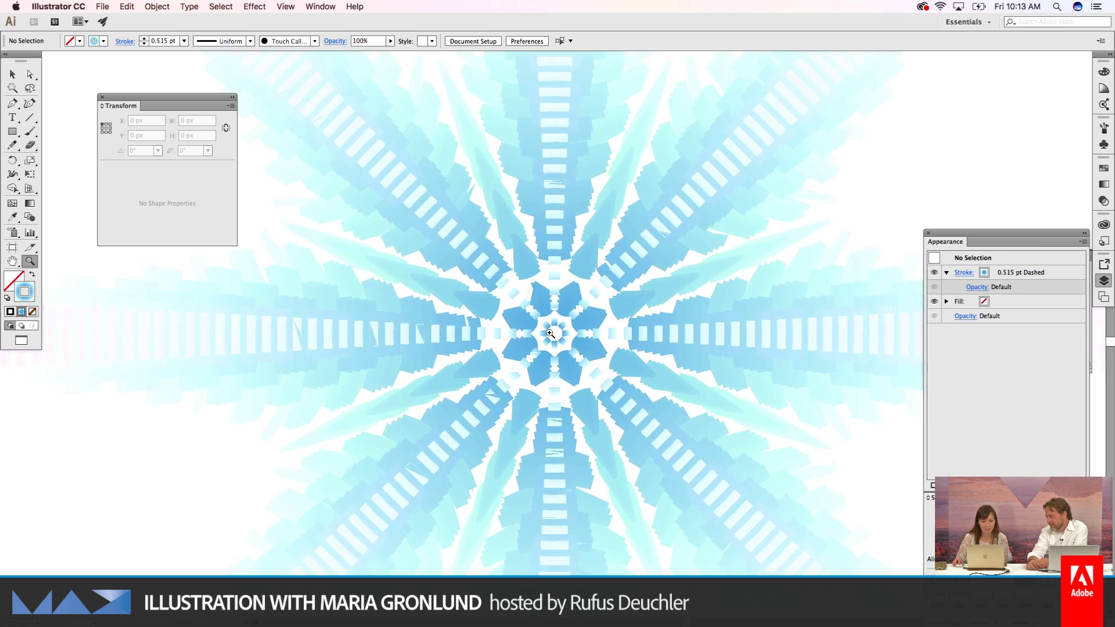
pyautogui.click(550, 333)
pyautogui.click(550, 334)
pyautogui.click(550, 334)
pyautogui.click(550, 333)
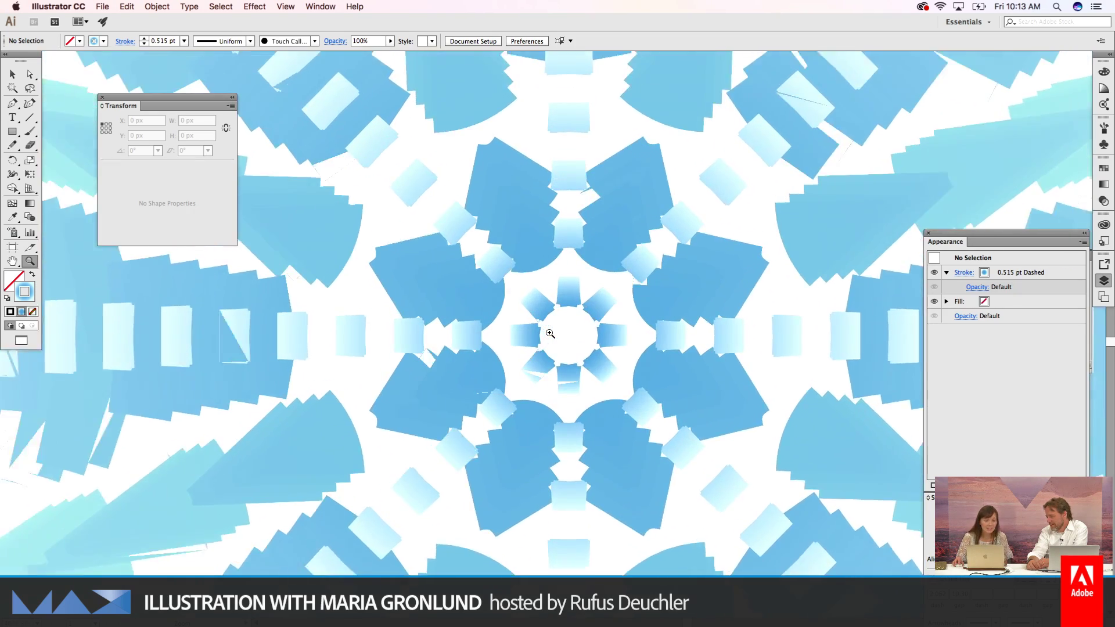
# Step: Select the outer circle inside the copied flower's blend as a whole path to inspect its anchor points
pyautogui.click(550, 333)
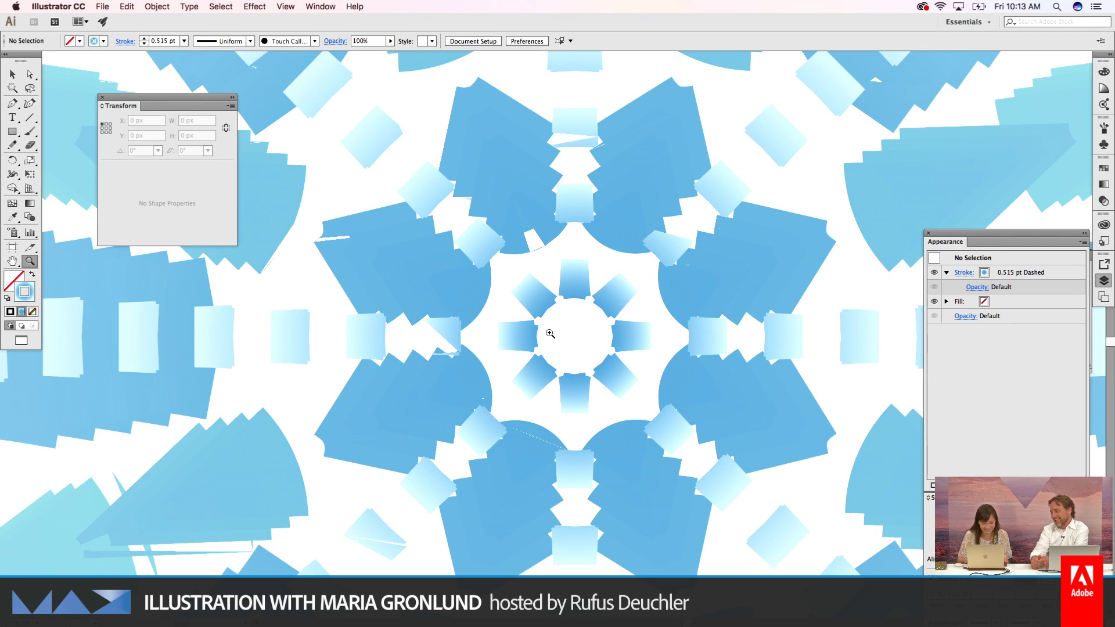
pyautogui.press('super+0')
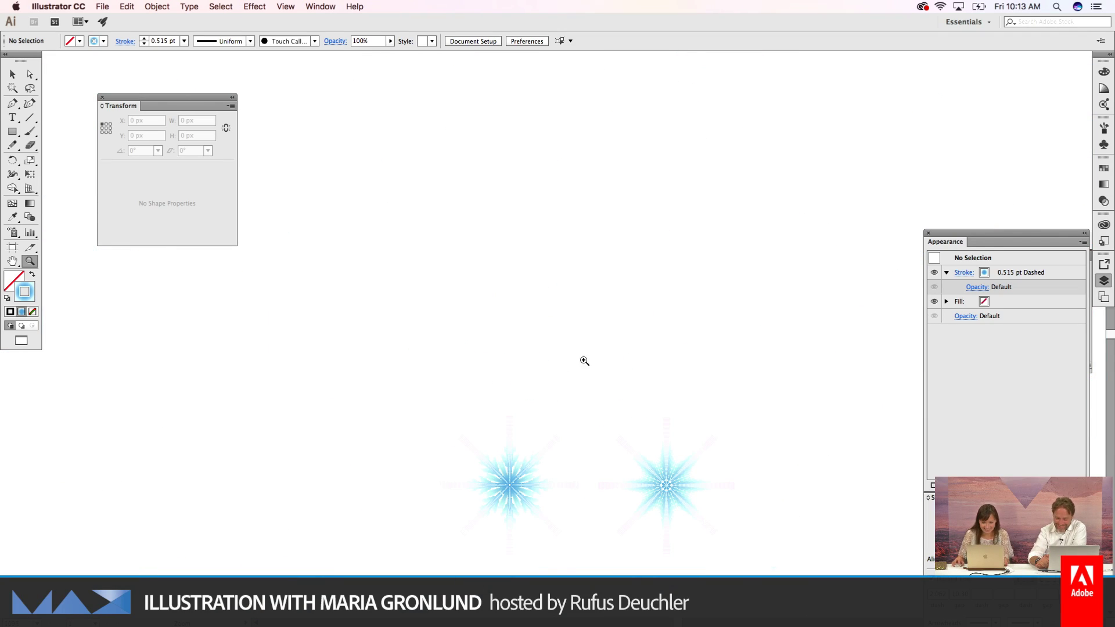
pyautogui.moveTo(671, 488); pyautogui.dragTo(694, 413)
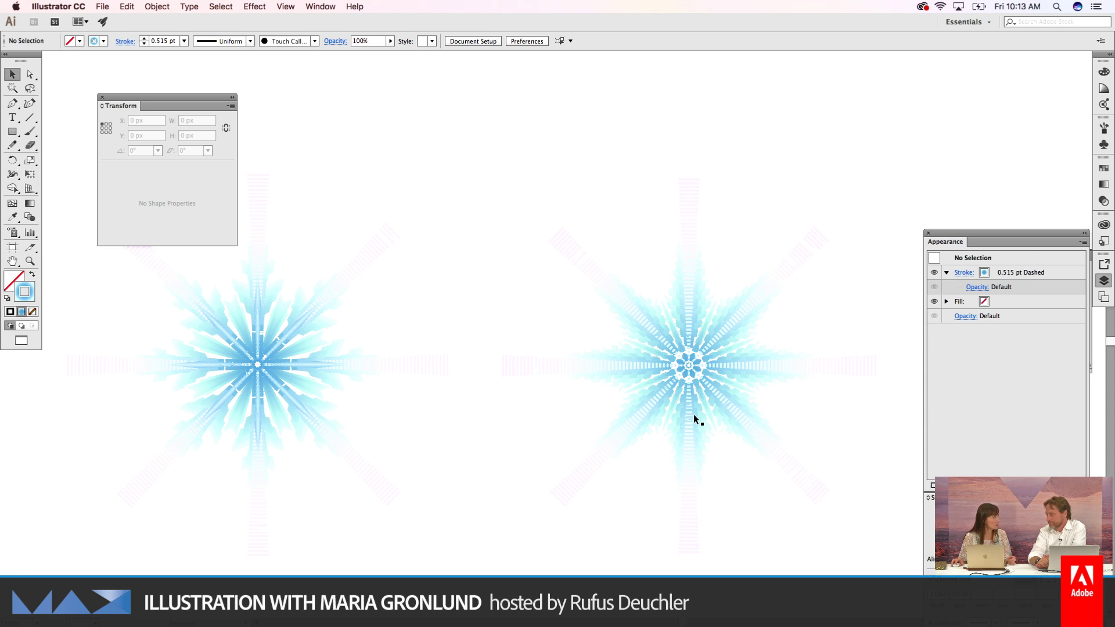
pyautogui.press('a')
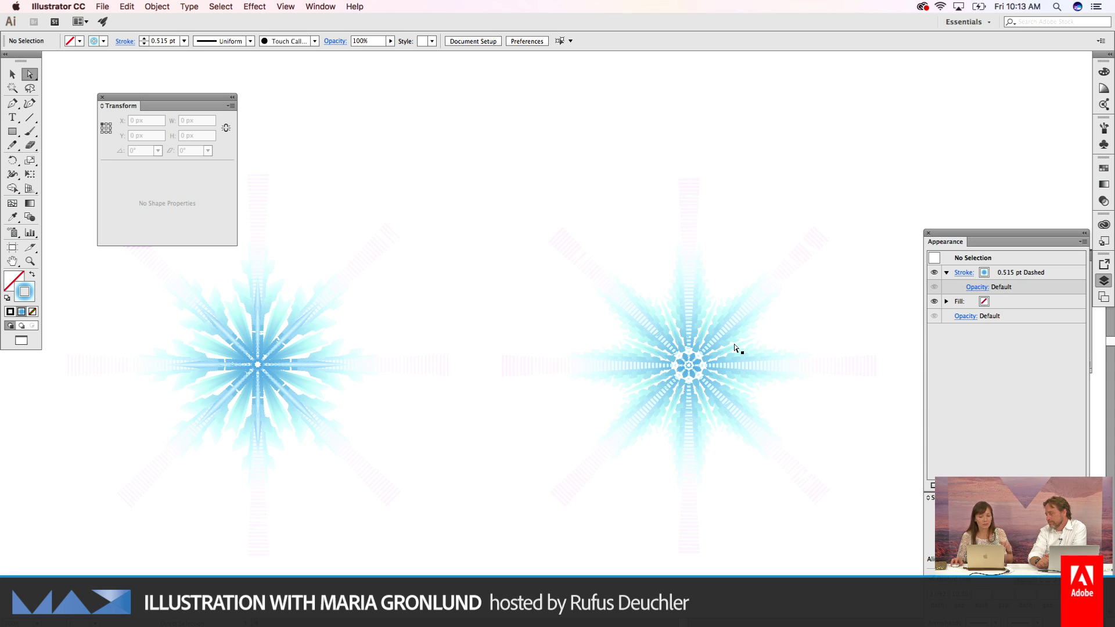
pyautogui.moveTo(743, 155); pyautogui.dragTo(829, 340)
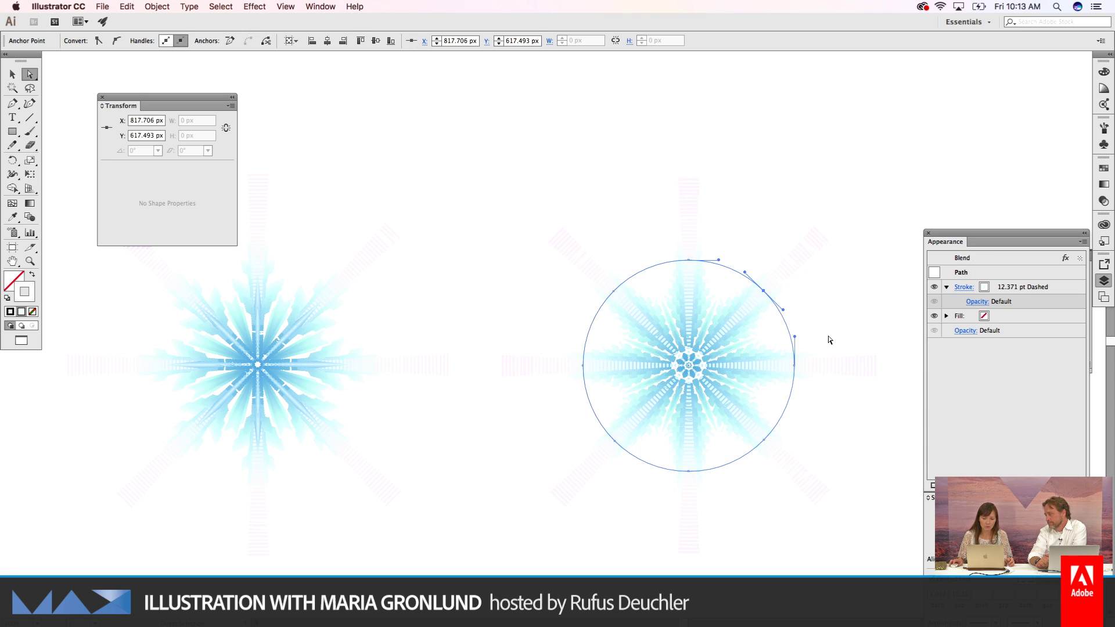
pyautogui.hscroll(1, 829, 340)
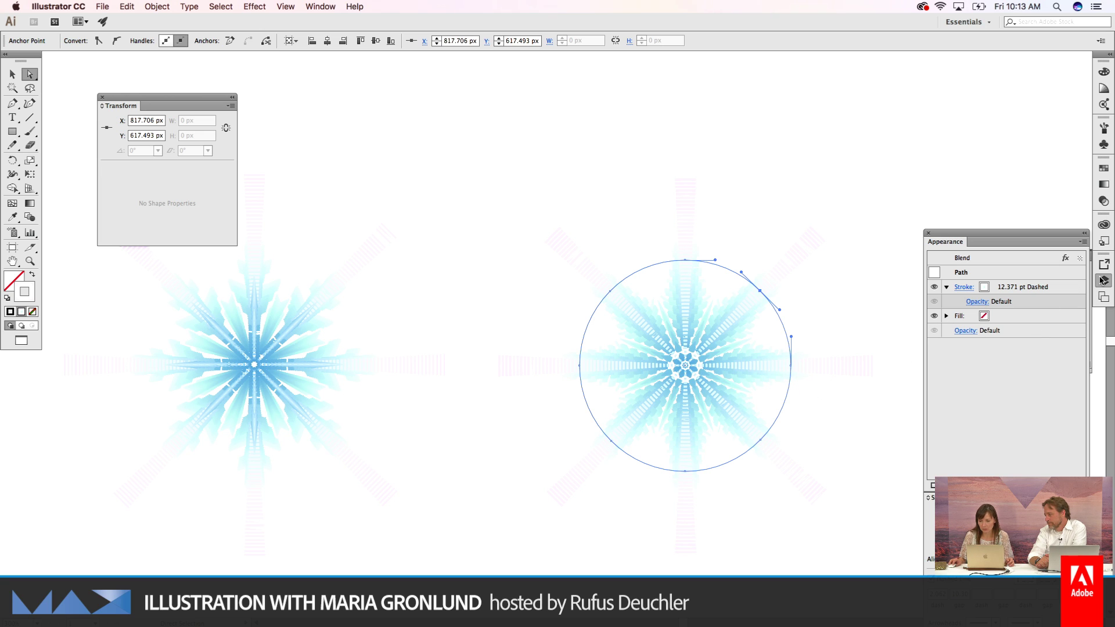
pyautogui.click(1102, 281)
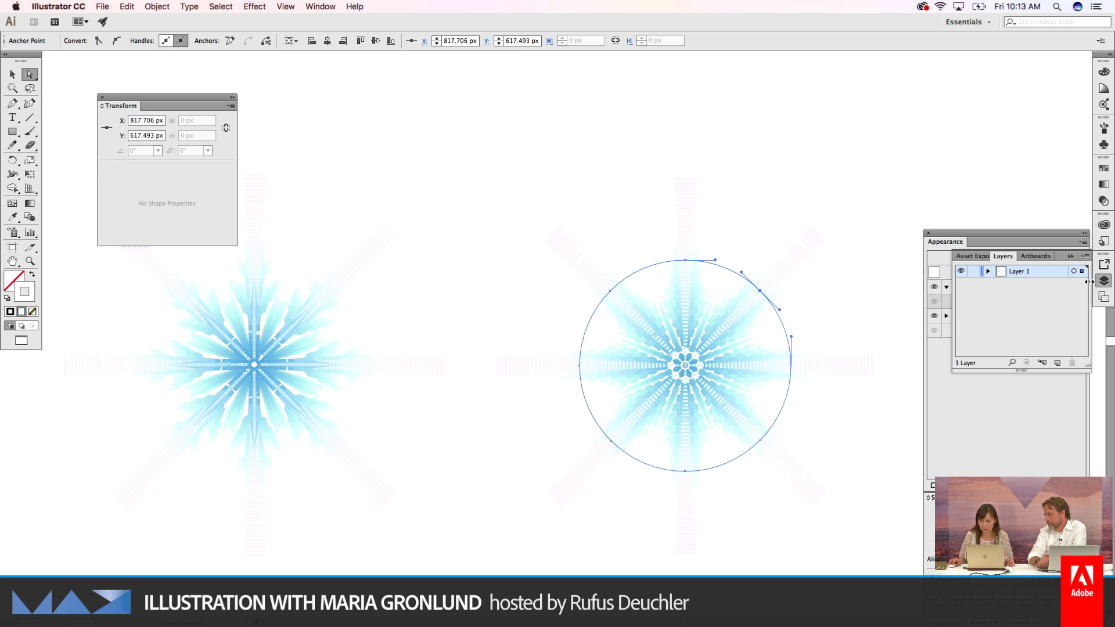
pyautogui.click(988, 273)
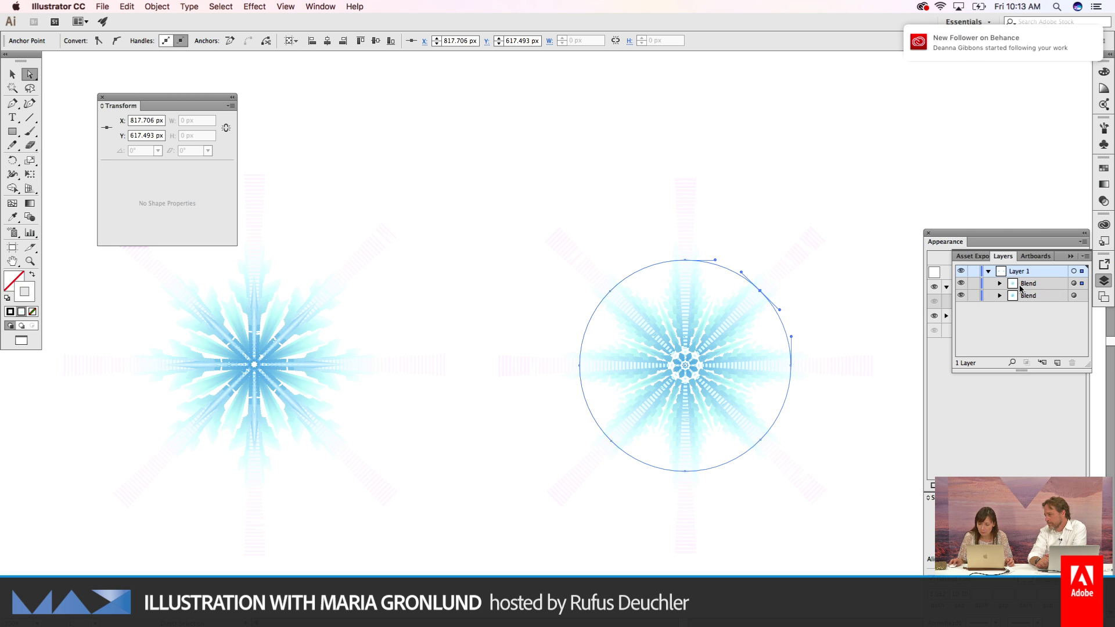
pyautogui.click(999, 284)
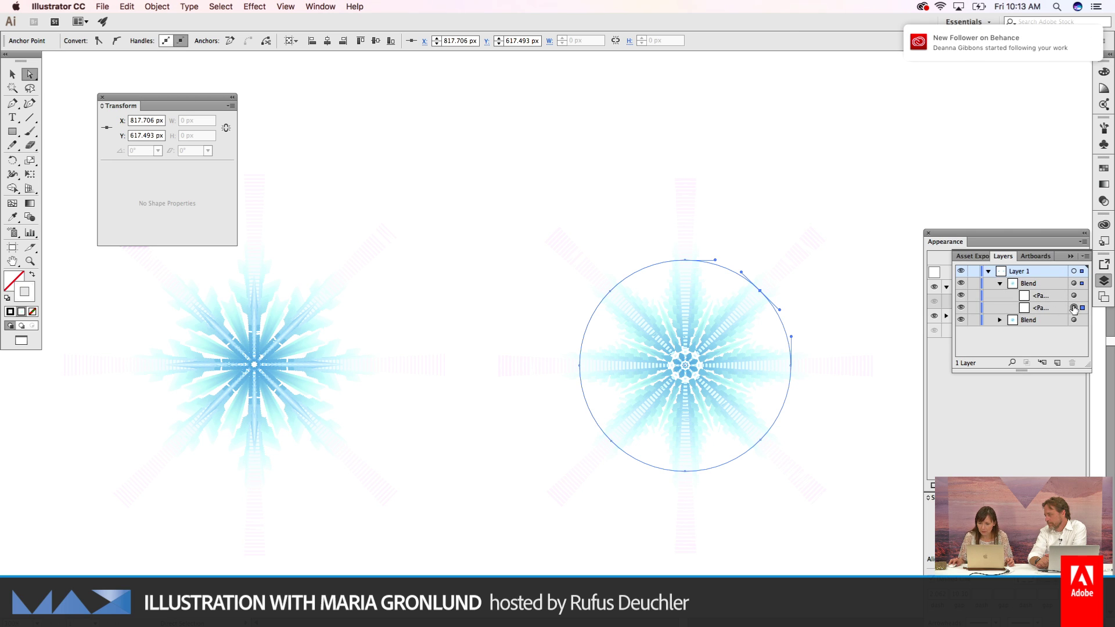
pyautogui.click(1074, 308)
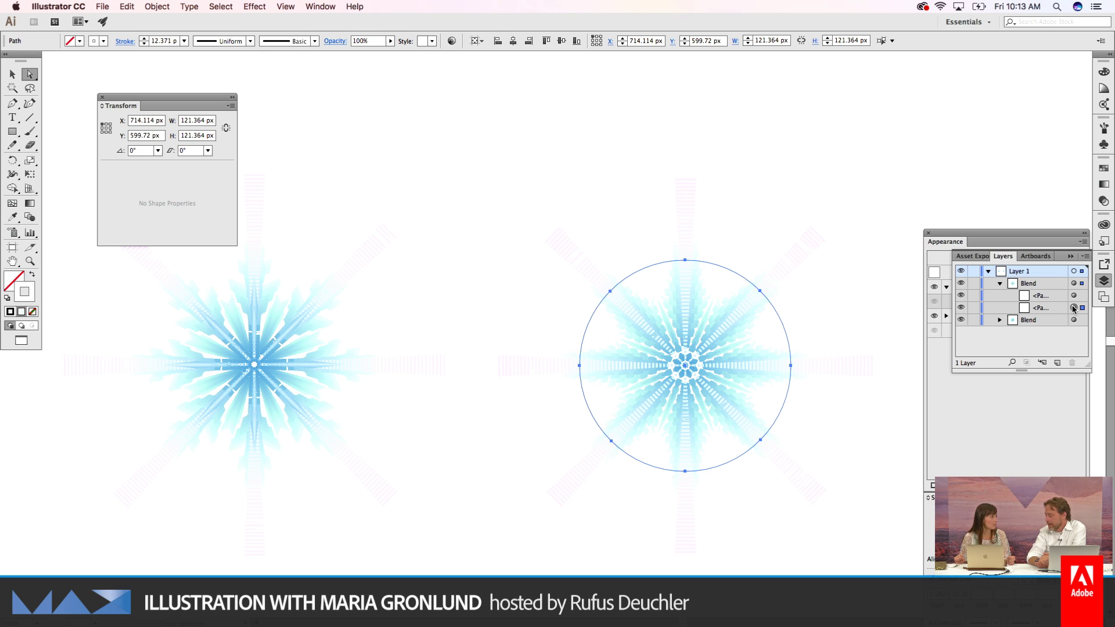
# Step: Draw a test circle about 39 px across above and between the two flowers, with the default fill and stroke
pyautogui.hscroll(-1, 612, 181)
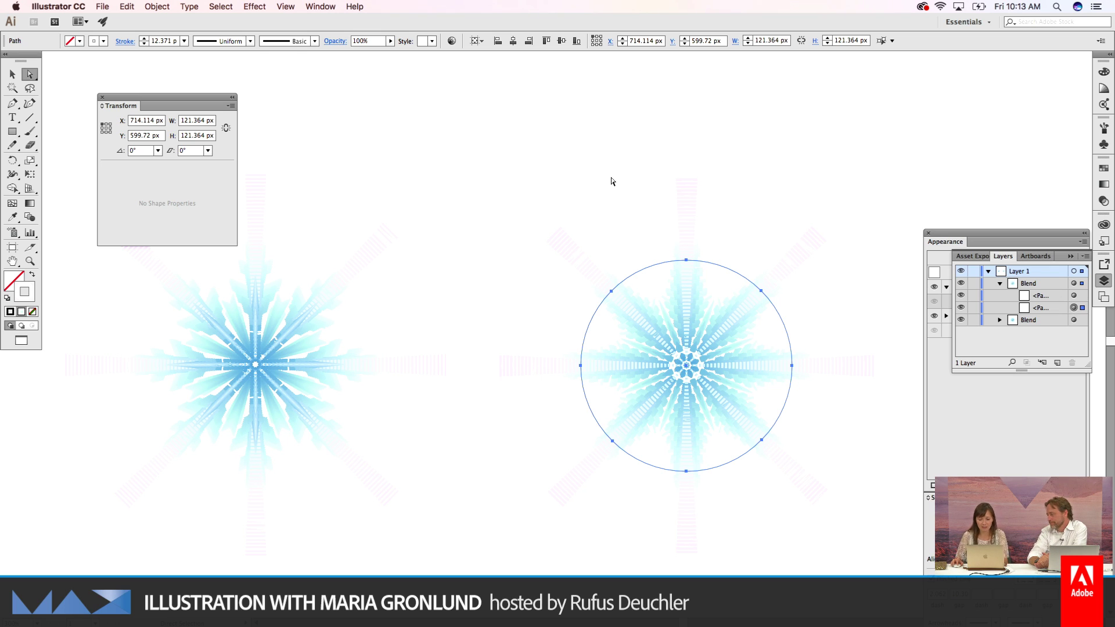
pyautogui.hscroll(-3, 611, 181)
pyautogui.press('l')
pyautogui.moveTo(495, 114); pyautogui.dragTo(563, 170)
pyautogui.press('d')
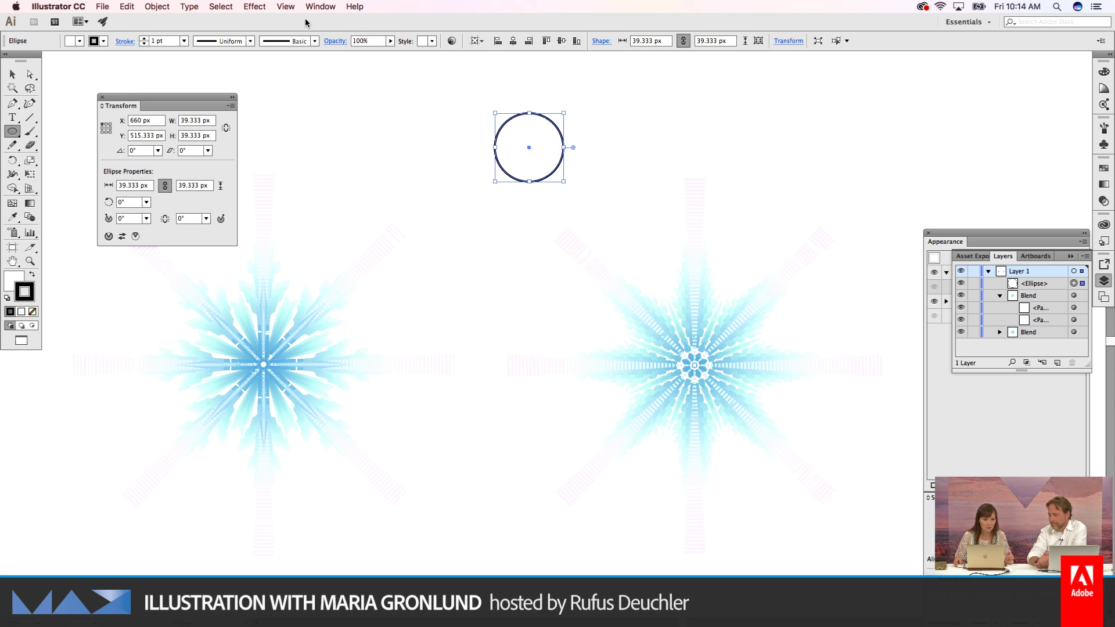
# Step: Add anchor points to the test circle's path and delete the circle
pyautogui.click(158, 7)
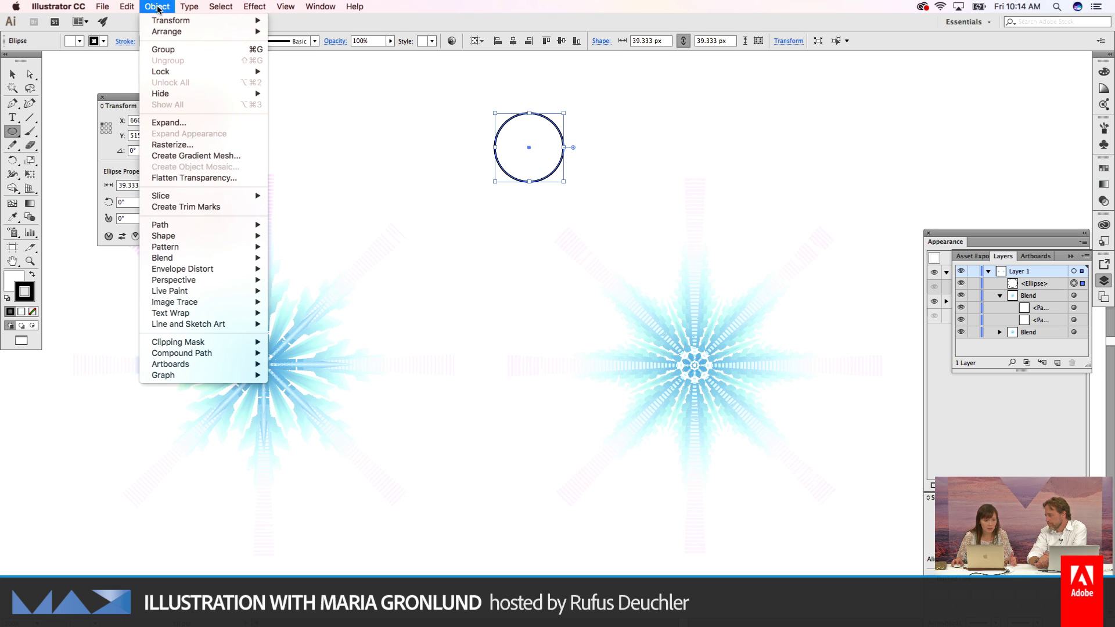
pyautogui.moveTo(220, 224)
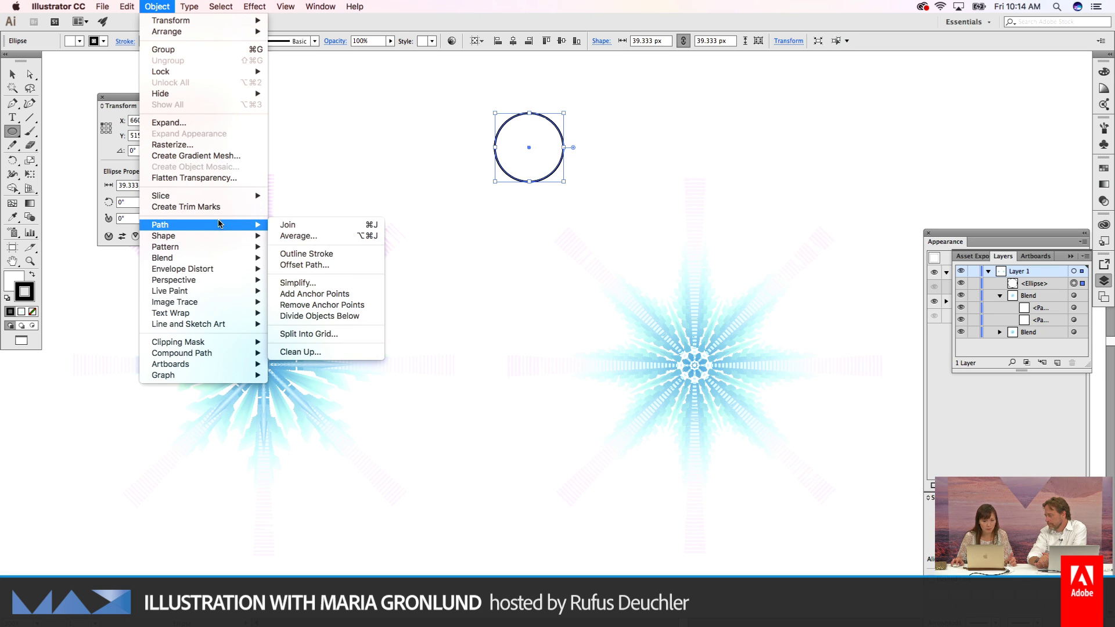
pyautogui.click(299, 294)
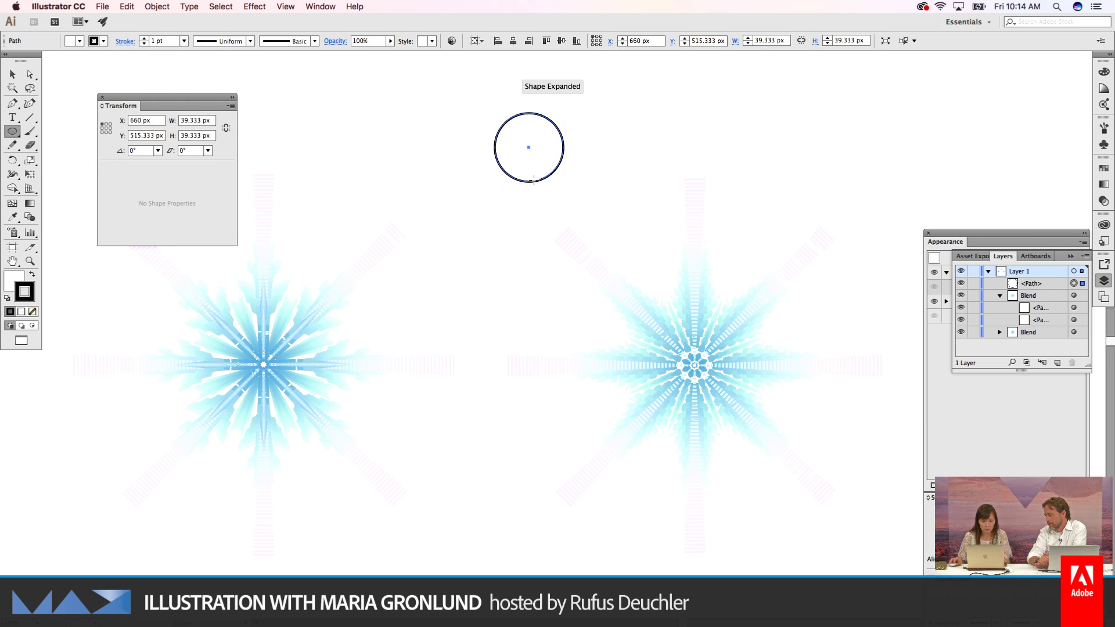
pyautogui.press('v')
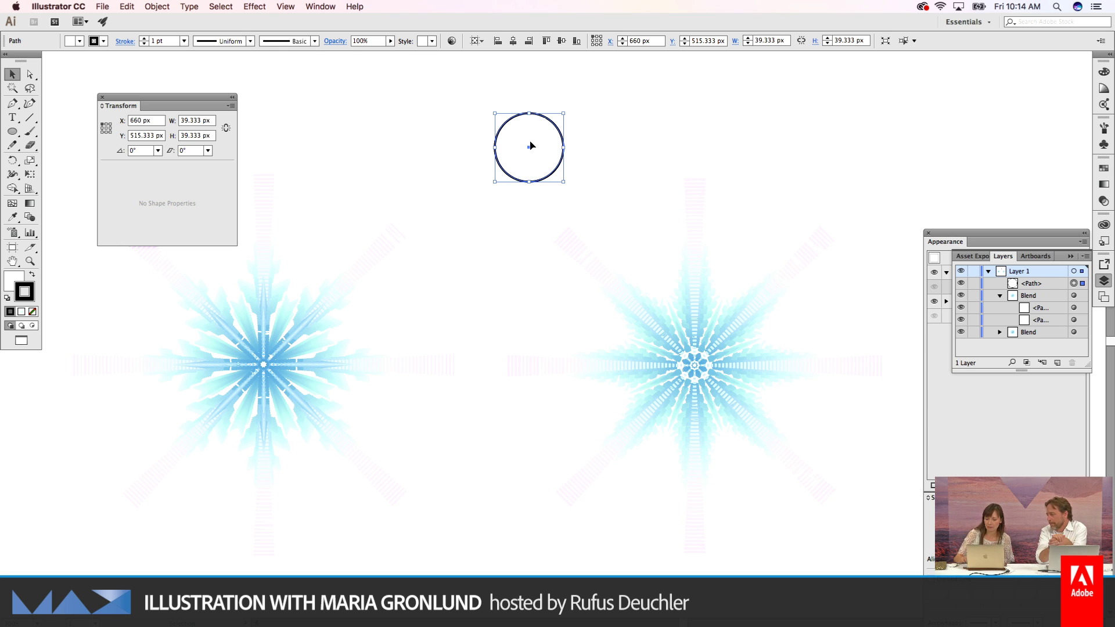
pyautogui.press('Delete')
pyautogui.scroll(-1, 556, 325)
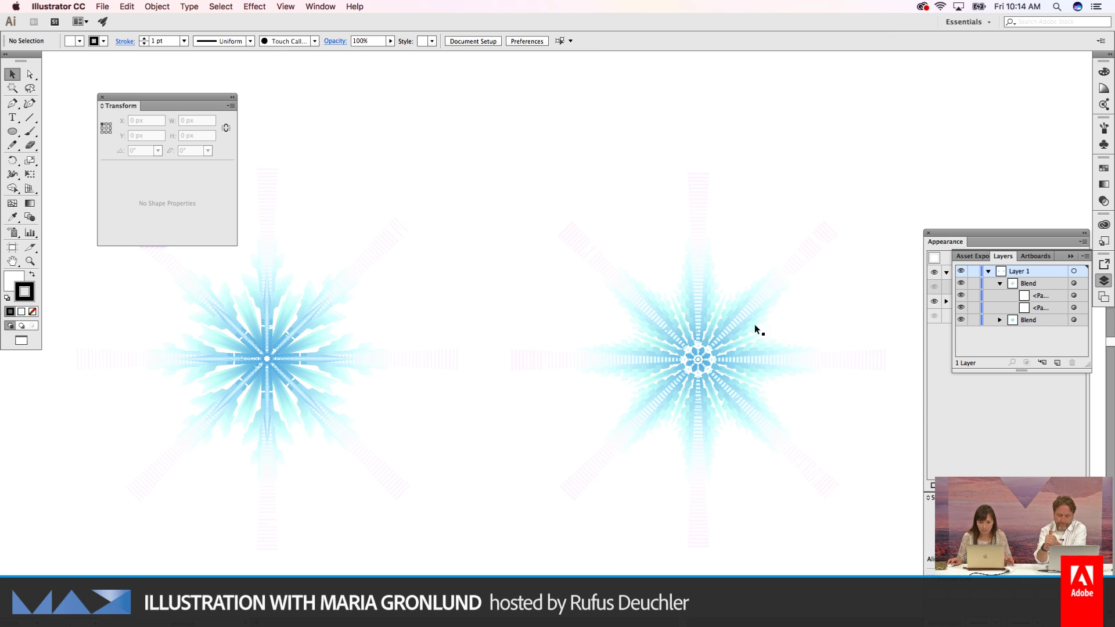
# Step: Check the Zig Zag settings applied to the original flower's blend without changing them
pyautogui.click(313, 350)
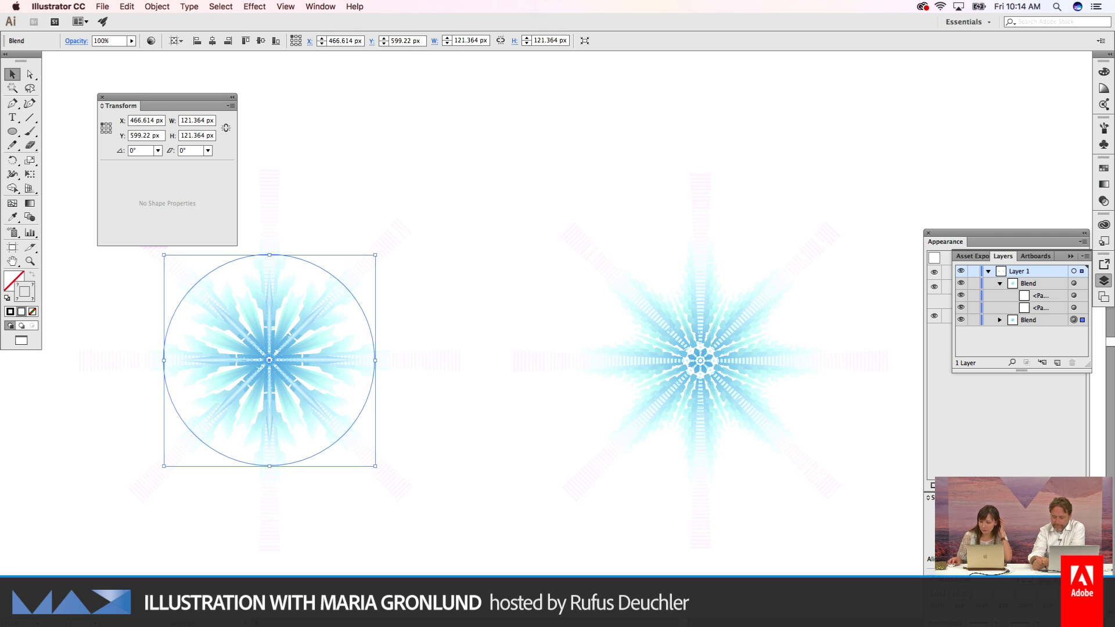
pyautogui.click(1039, 453)
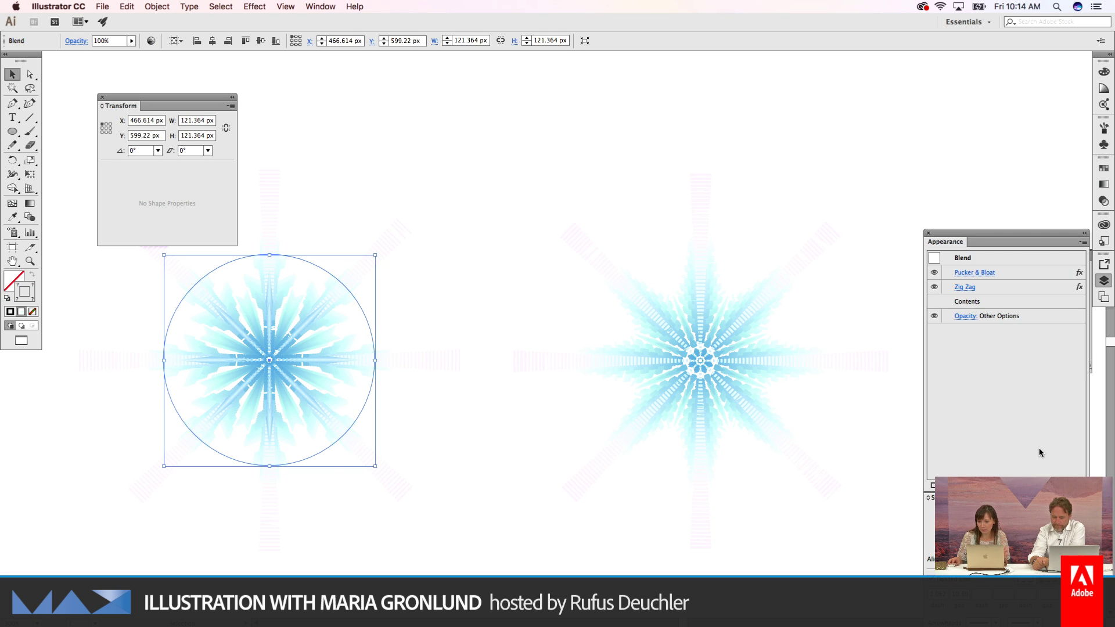
pyautogui.click(966, 288)
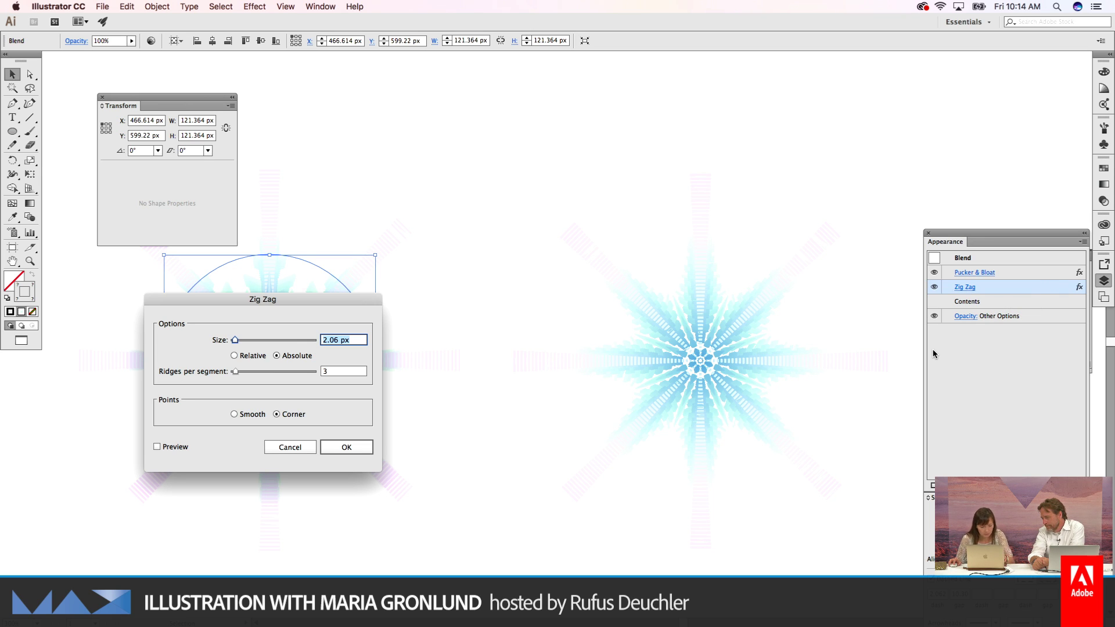
pyautogui.click(302, 448)
# Step: Apply a Zig Zag effect to the copied flower's blend with absolute size 2.06 px, 4 ridges per segment and corner points
pyautogui.click(263, 6)
pyautogui.click(702, 79)
pyautogui.click(774, 110)
pyautogui.moveTo(779, 126); pyautogui.dragTo(691, 366)
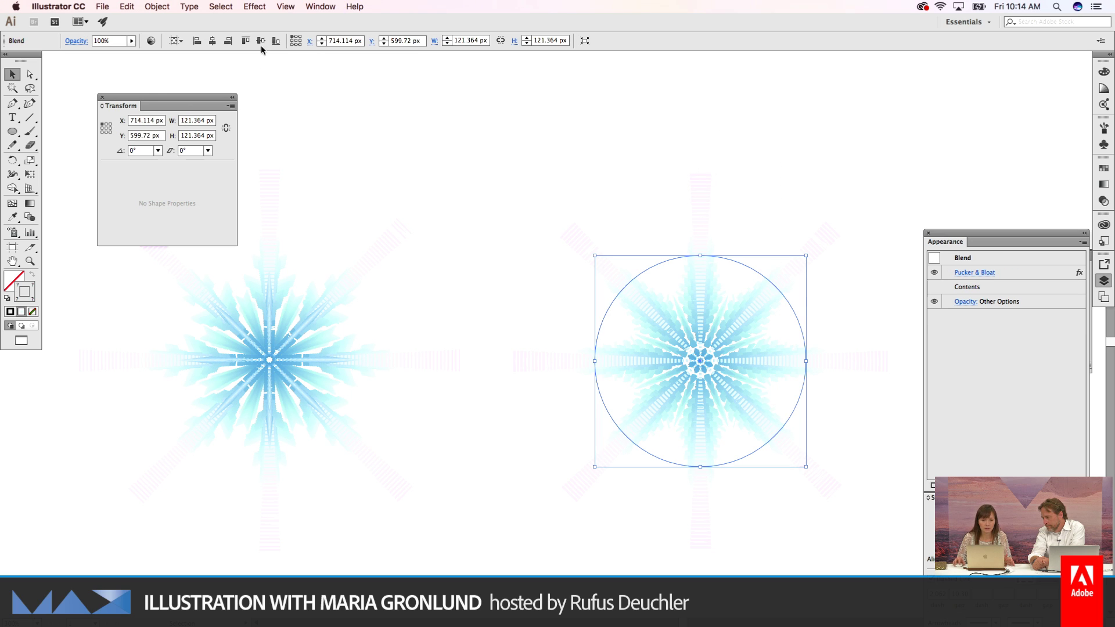
pyautogui.click(250, 7)
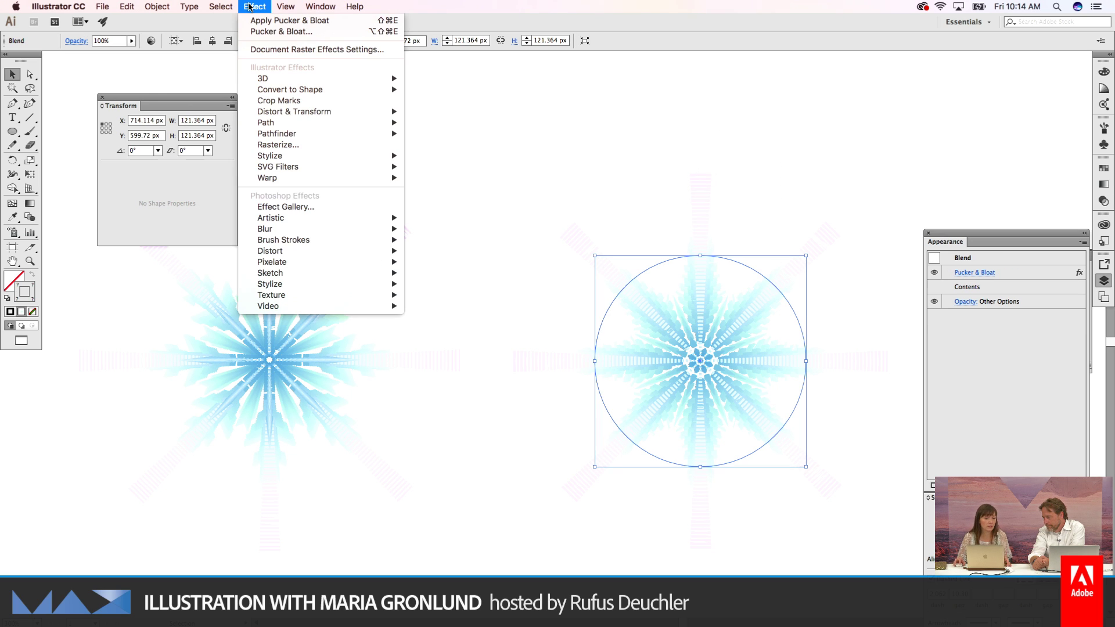
pyautogui.moveTo(311, 112)
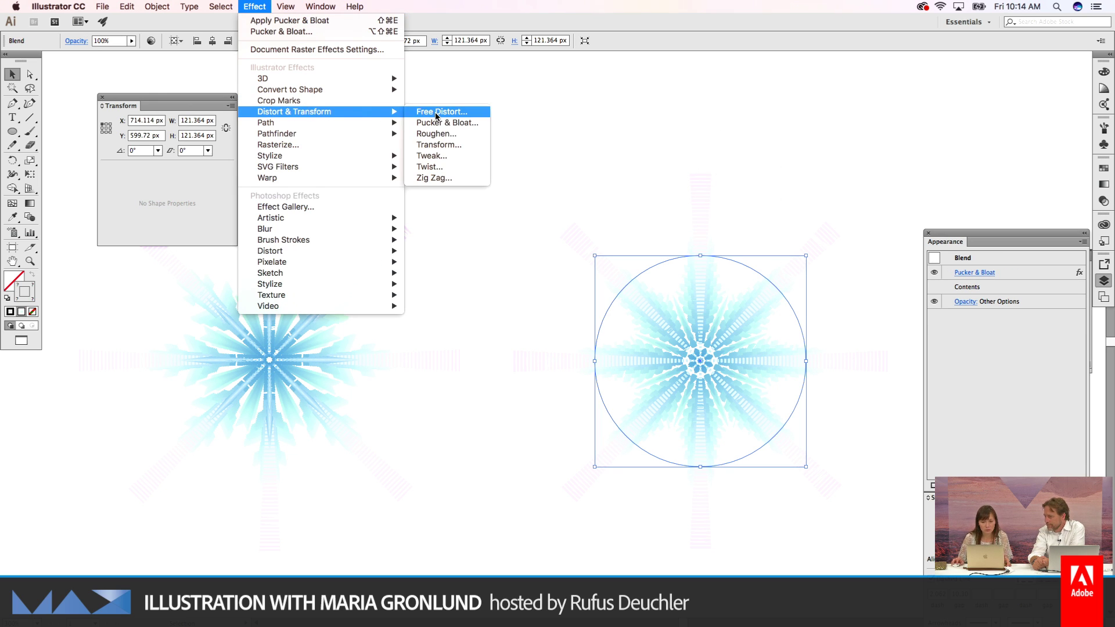
pyautogui.click(440, 178)
pyautogui.write('2.06')
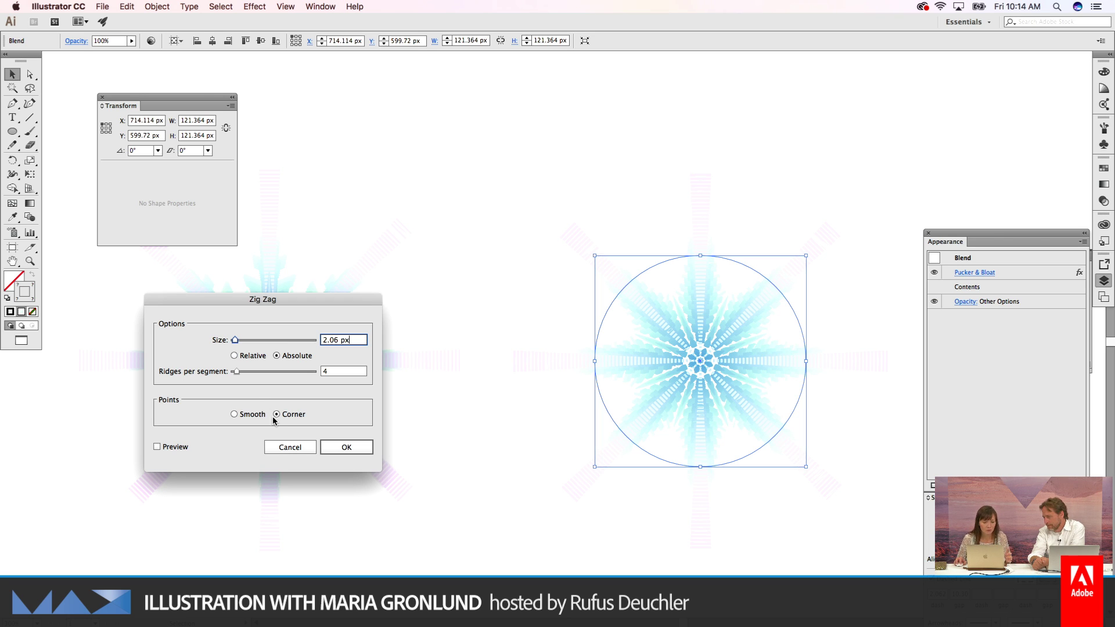
pyautogui.click(157, 446)
pyautogui.moveTo(342, 306); pyautogui.dragTo(434, 454)
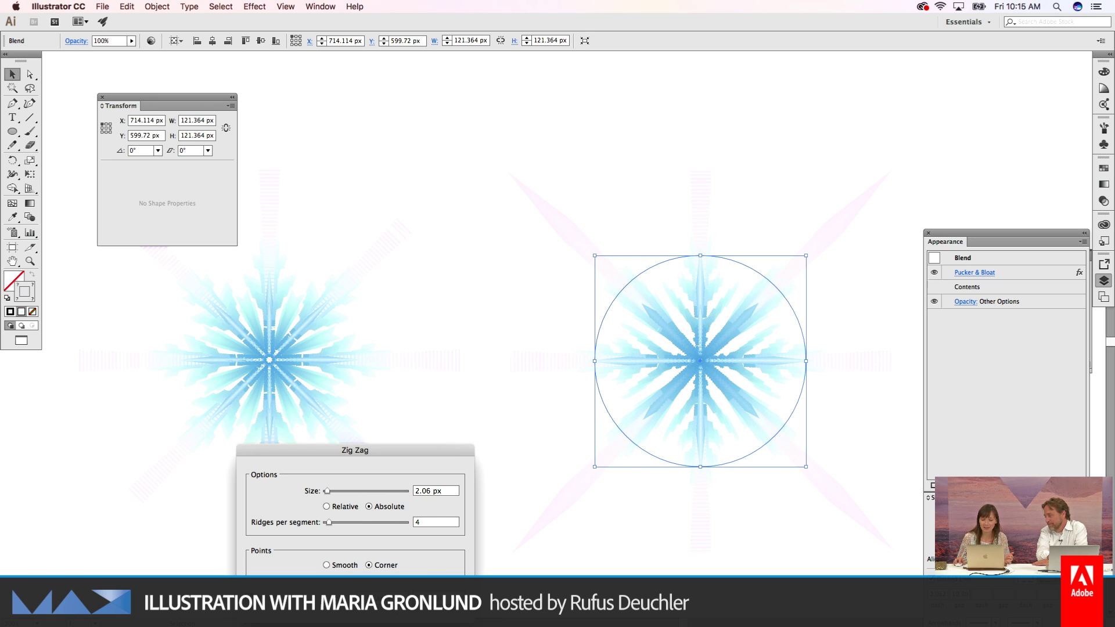
pyautogui.click(447, 582)
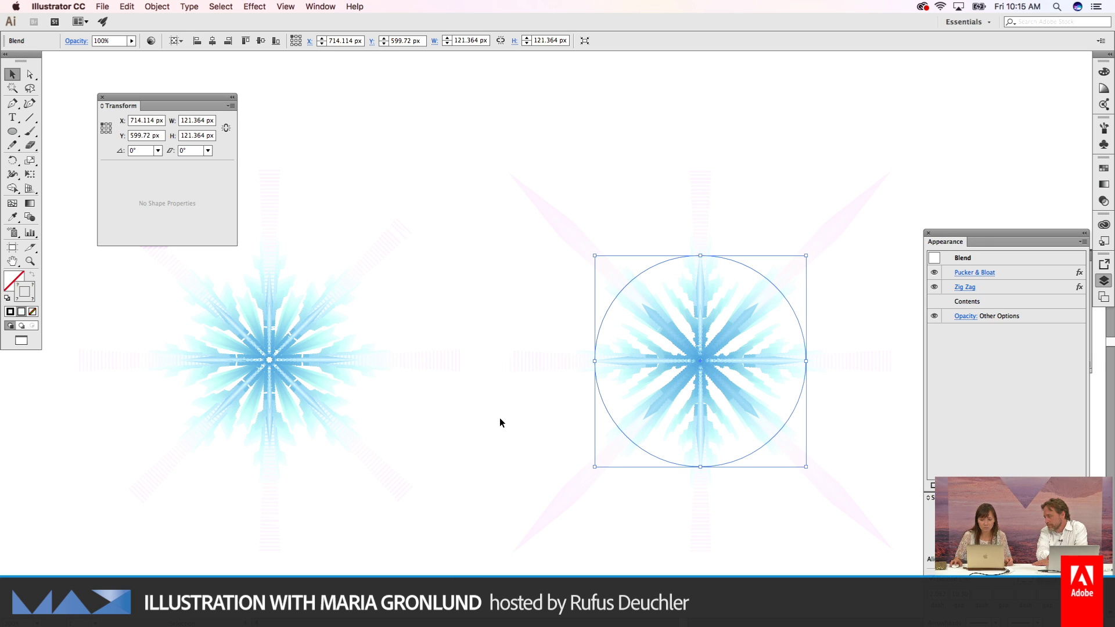
# Step: Save the copied flower's appearance as one new graphic style, undo the duplicate style and leave nothing selected
pyautogui.hscroll(-1, 421, 200)
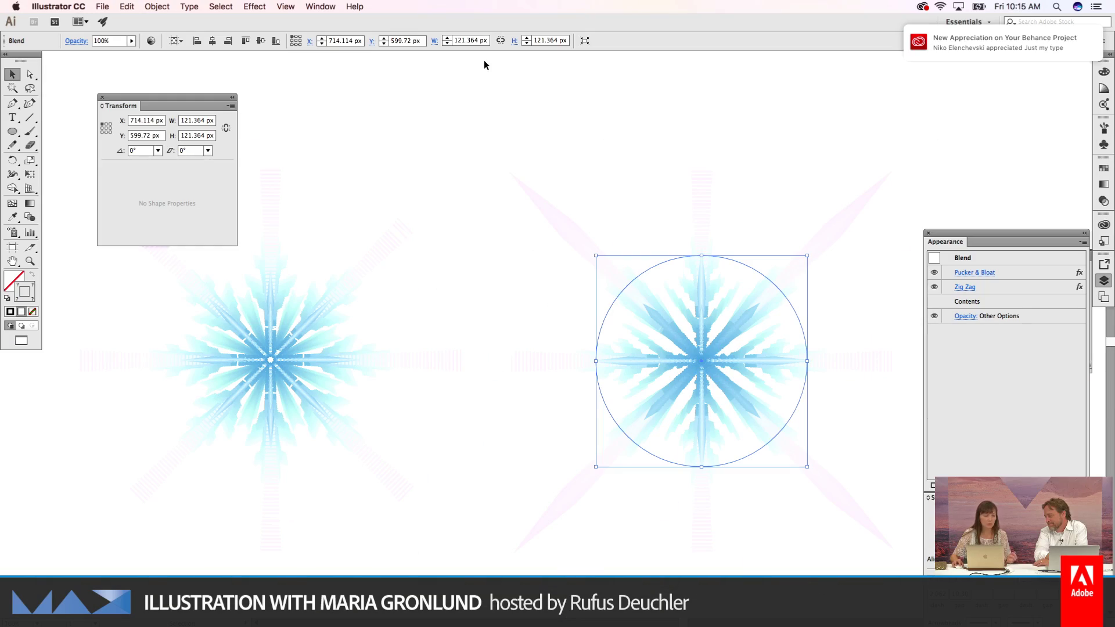
pyautogui.click(334, 7)
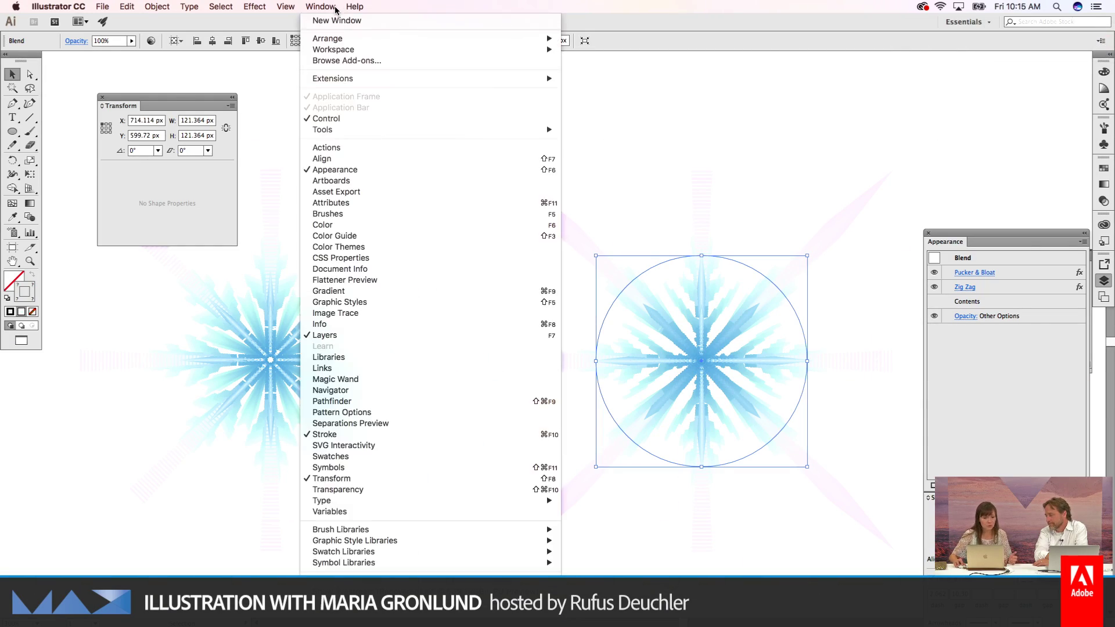
pyautogui.click(431, 304)
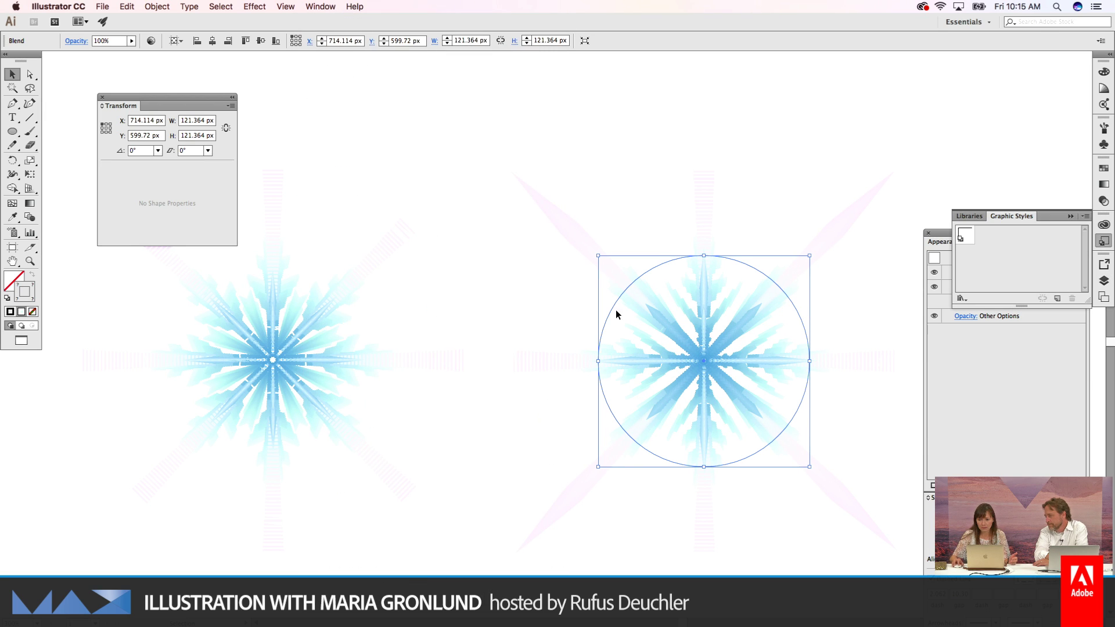
pyautogui.click(1057, 300)
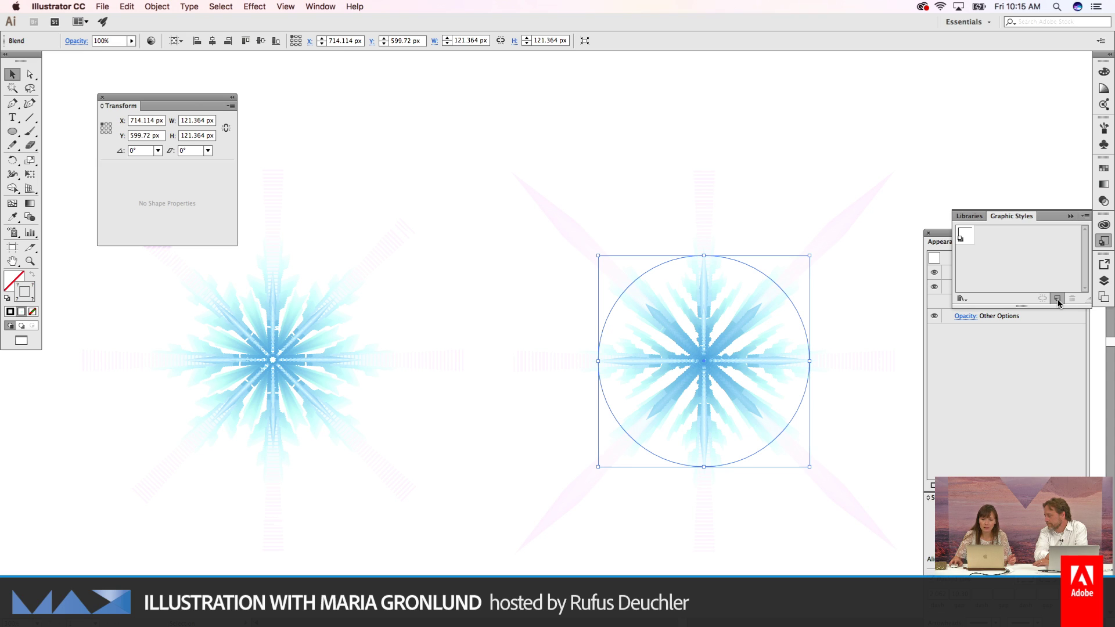
pyautogui.click(1057, 300)
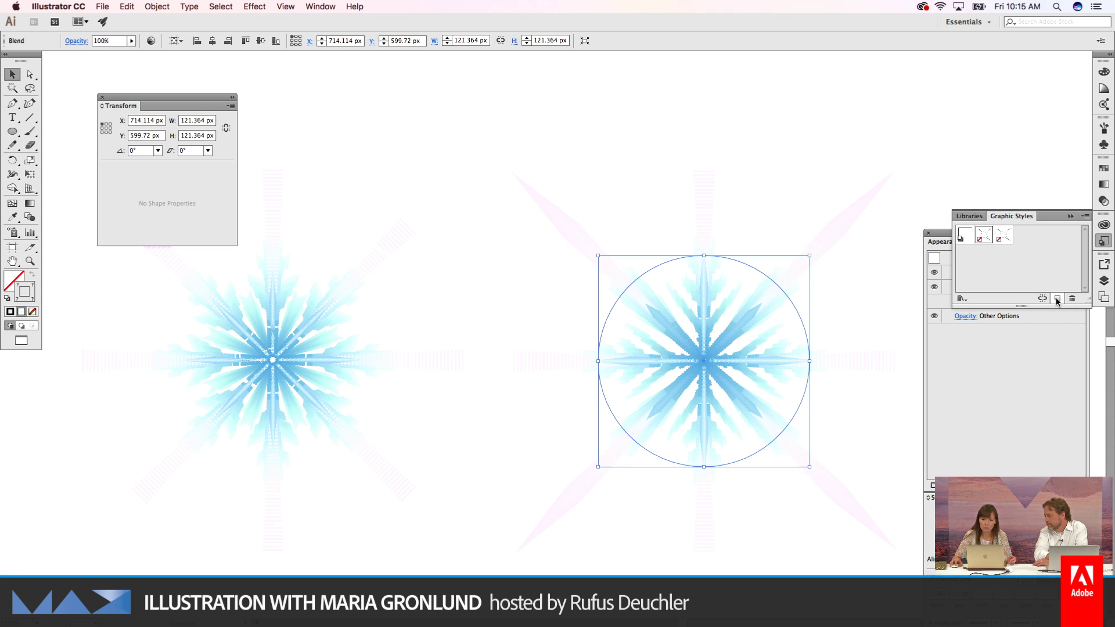
pyautogui.press('super+z')
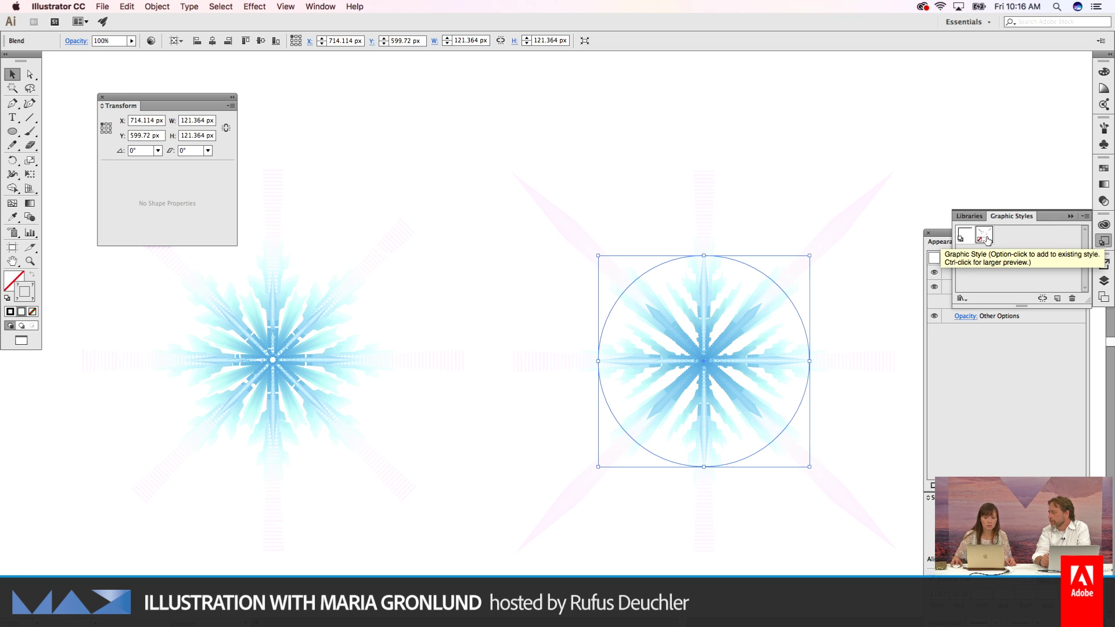
pyautogui.click(775, 118)
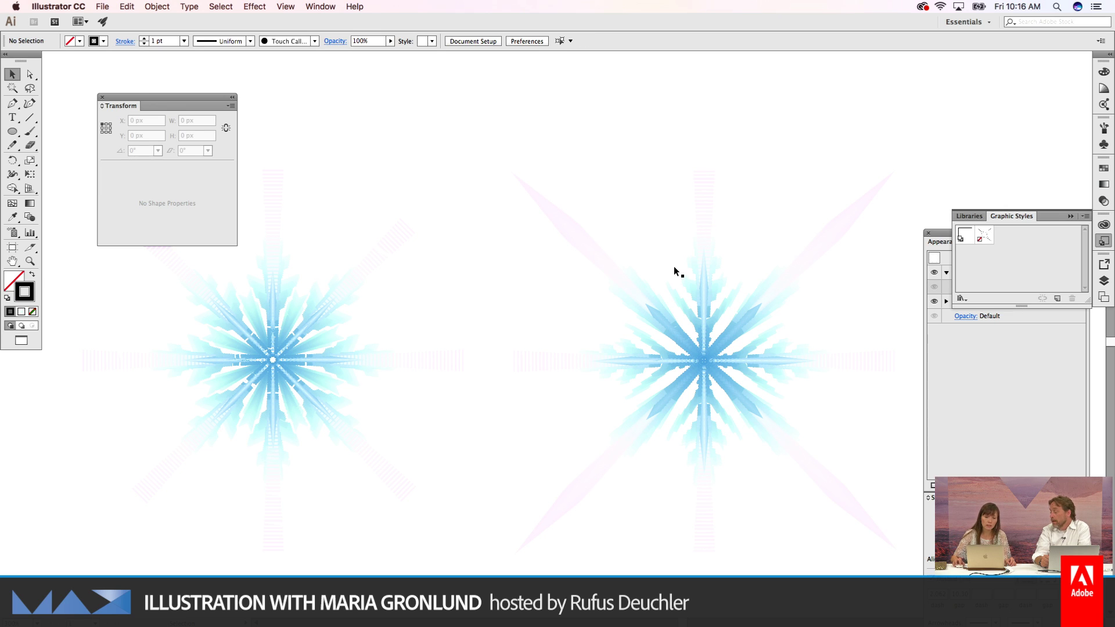
# Step: Select the copied flower and examine the graphic style and effects listed in its appearance
pyautogui.scroll(-2, 680, 258)
pyautogui.hscroll(1, 677, 267)
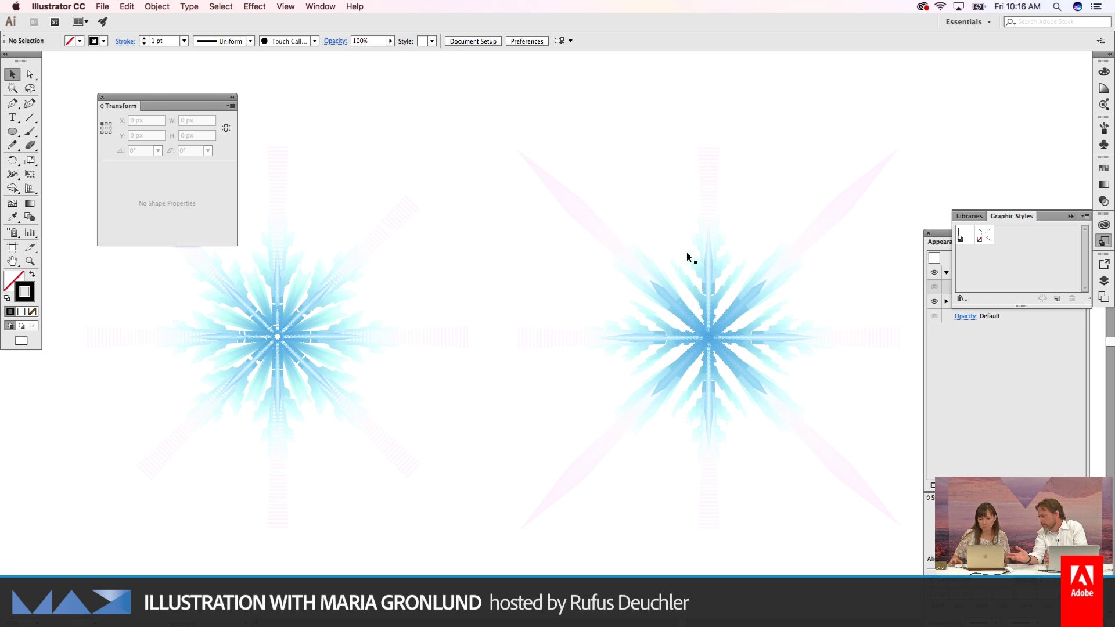
pyautogui.click(723, 290)
pyautogui.click(997, 395)
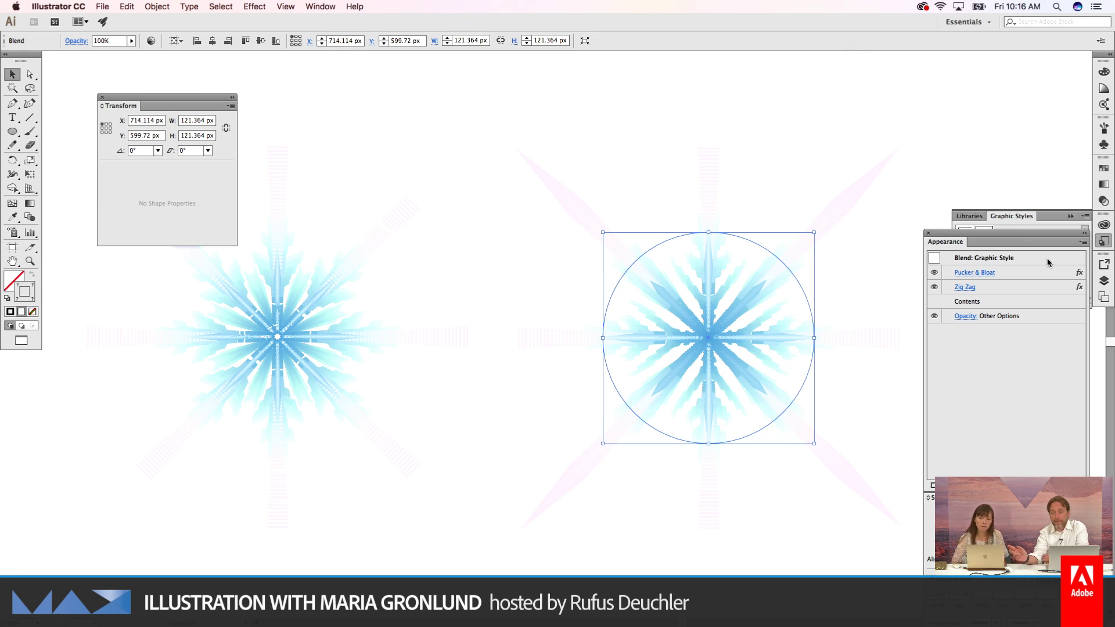
# Step: Compare the copied flower with its Pucker & Bloat and Zig Zag effects individually and jointly hidden, leaving both effects visible
pyautogui.click(934, 273)
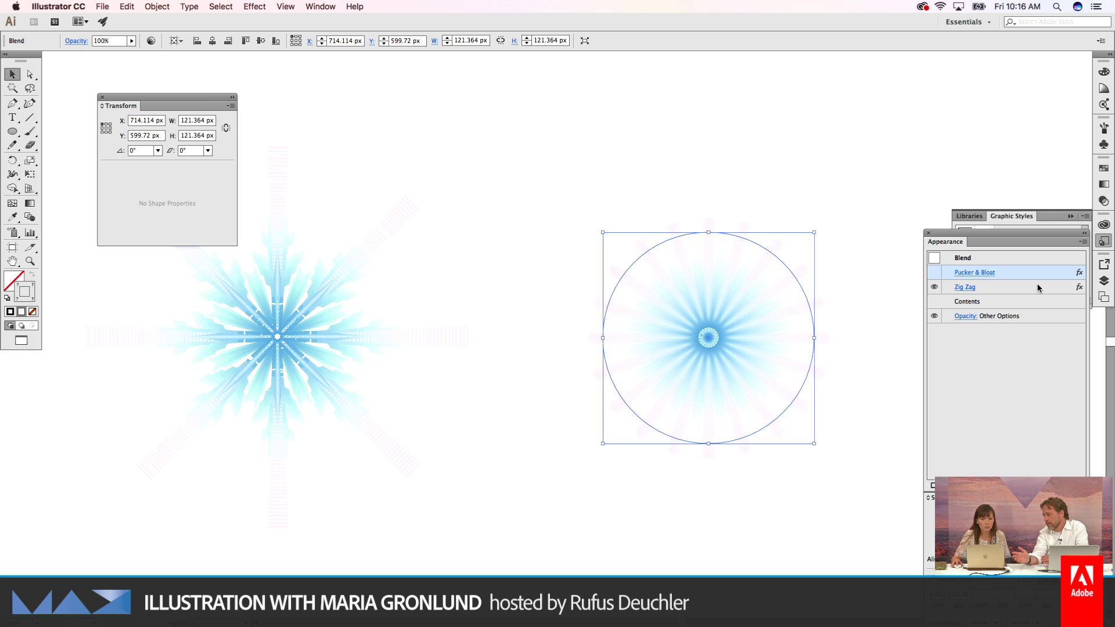
pyautogui.click(934, 273)
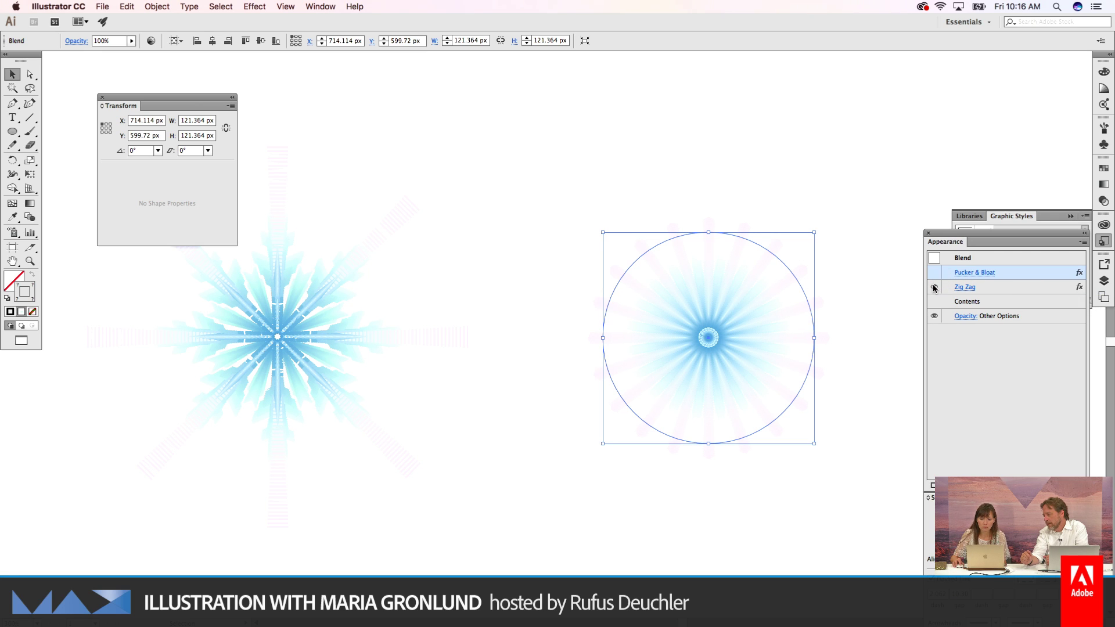
pyautogui.click(935, 287)
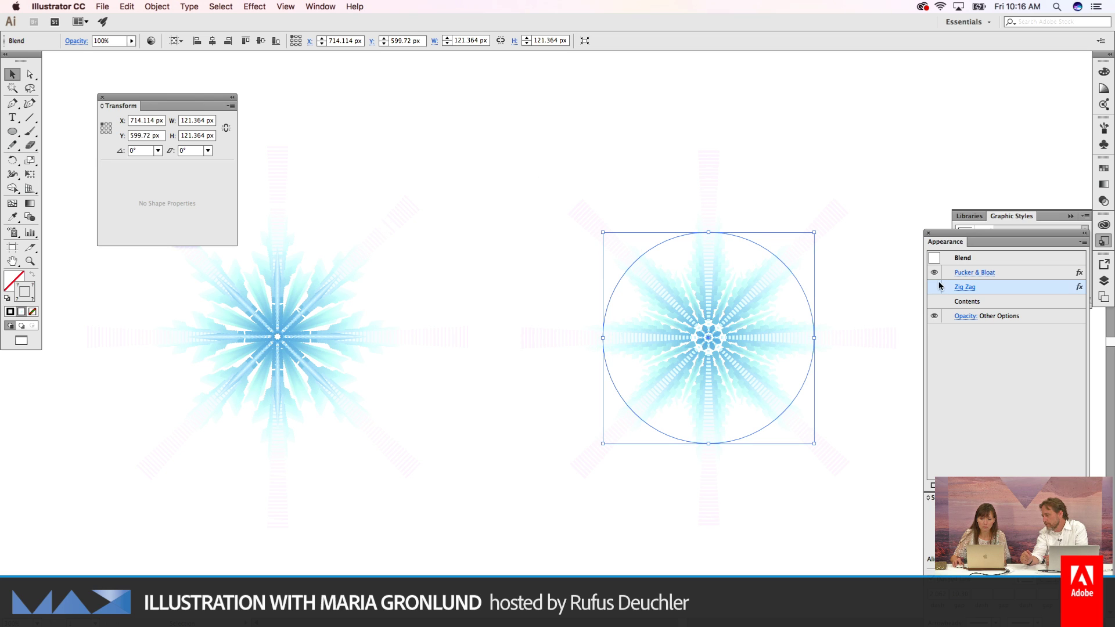
pyautogui.click(934, 273)
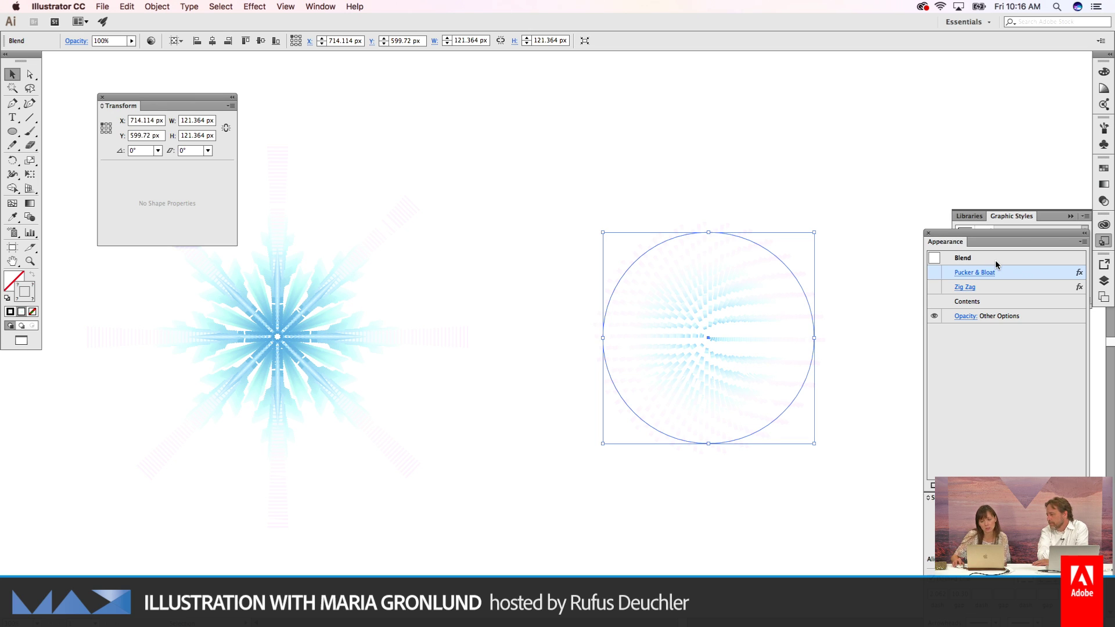
pyautogui.click(934, 286)
pyautogui.click(935, 286)
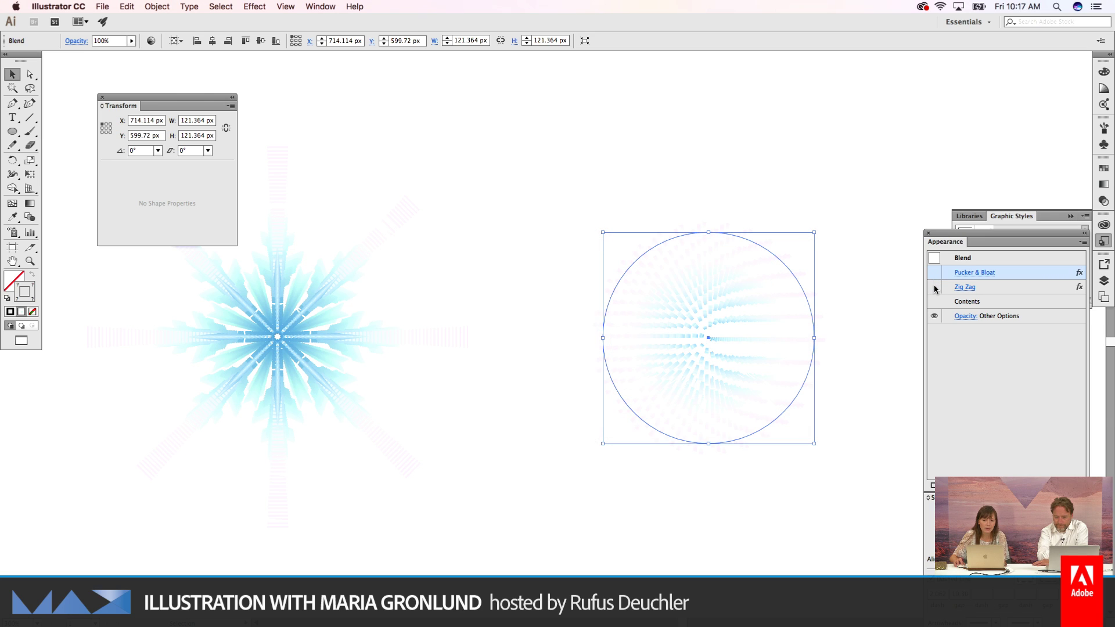
pyautogui.click(932, 286)
pyautogui.click(933, 286)
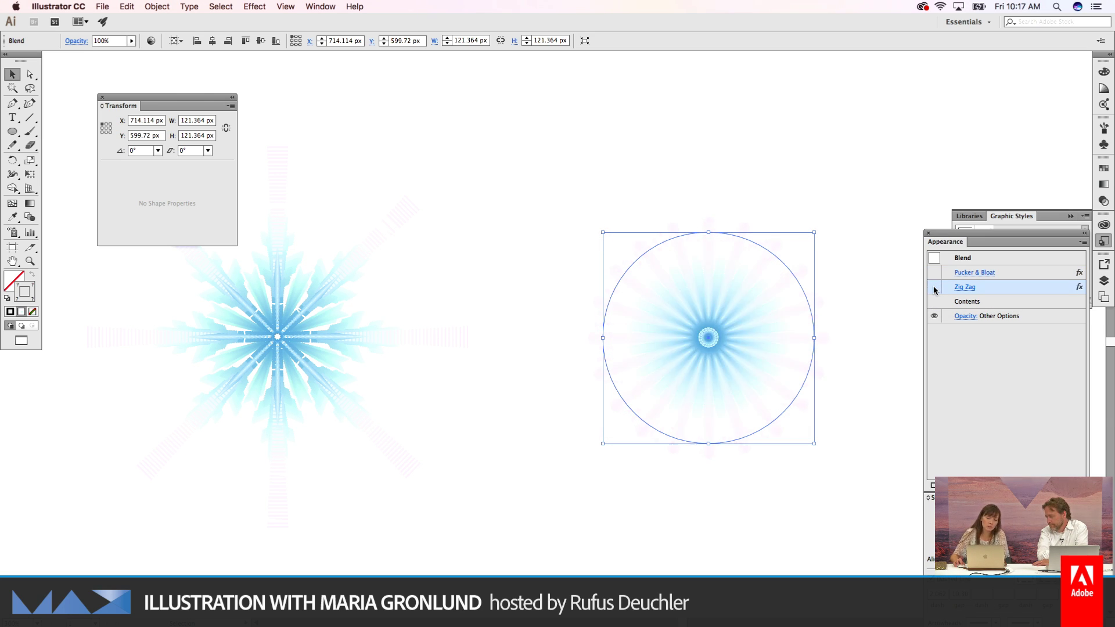
pyautogui.click(934, 273)
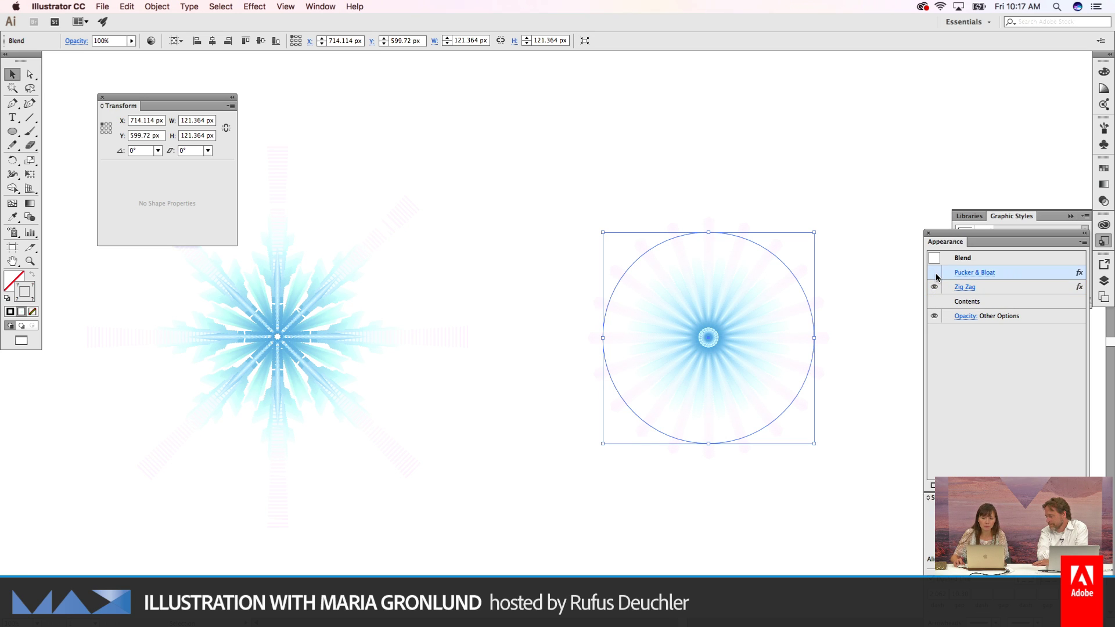
pyautogui.click(935, 274)
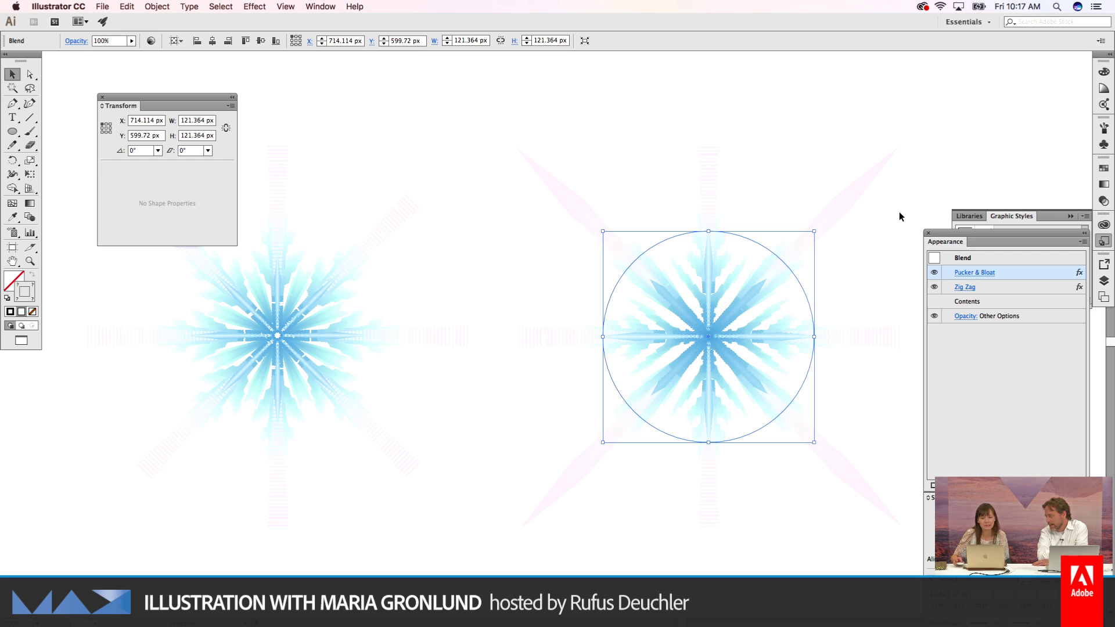
# Step: Turn off Scale Strokes & Effects in the transform options
pyautogui.hscroll(2, 535, 140)
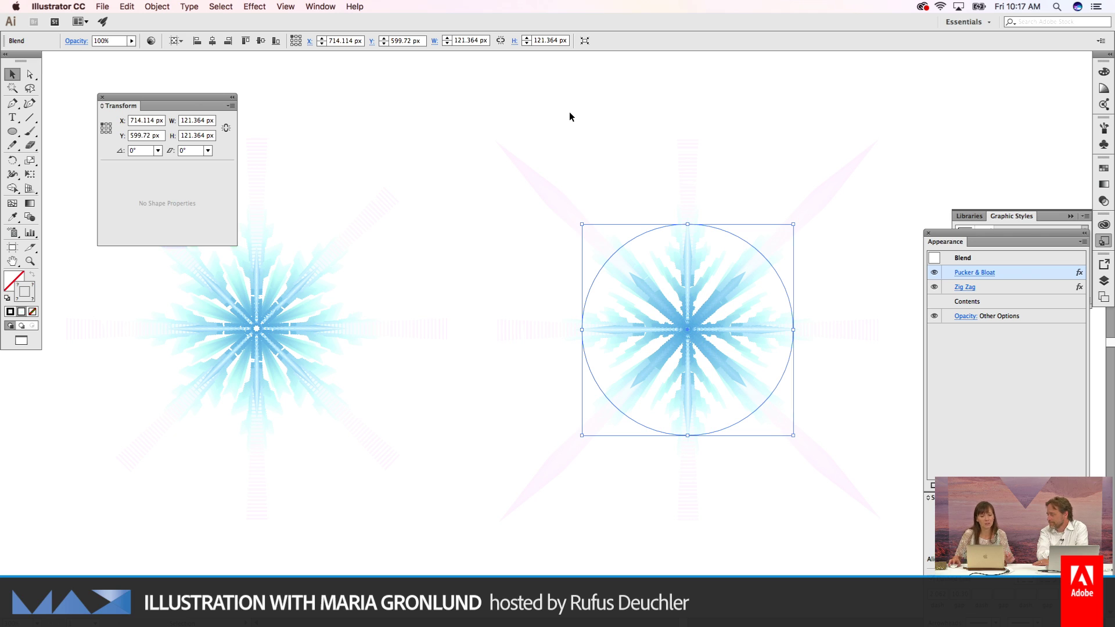
pyautogui.click(231, 106)
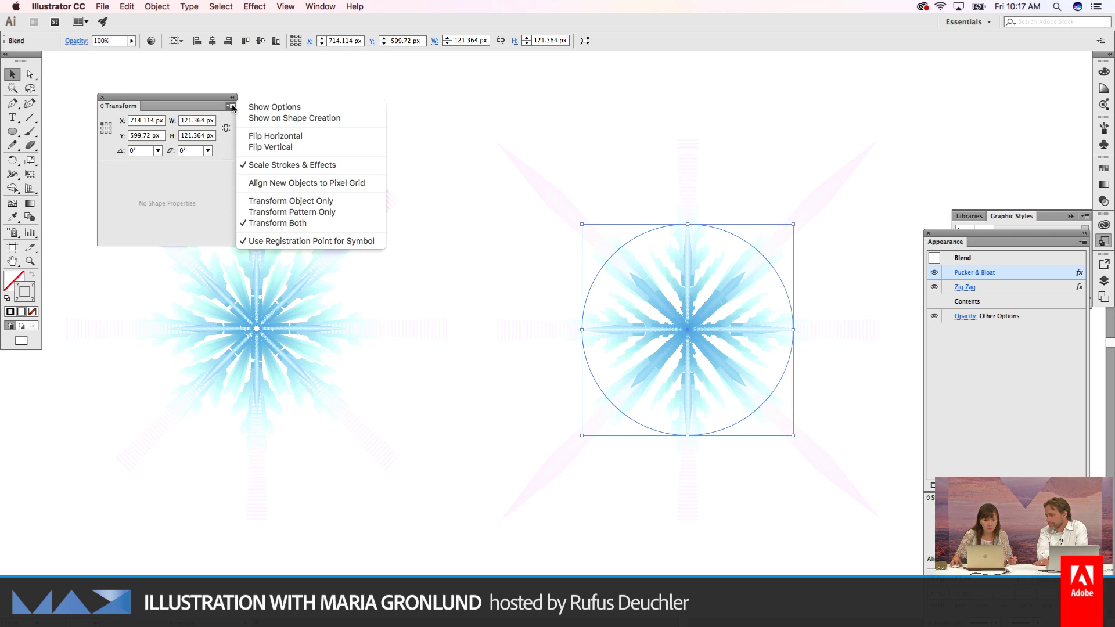
pyautogui.click(276, 167)
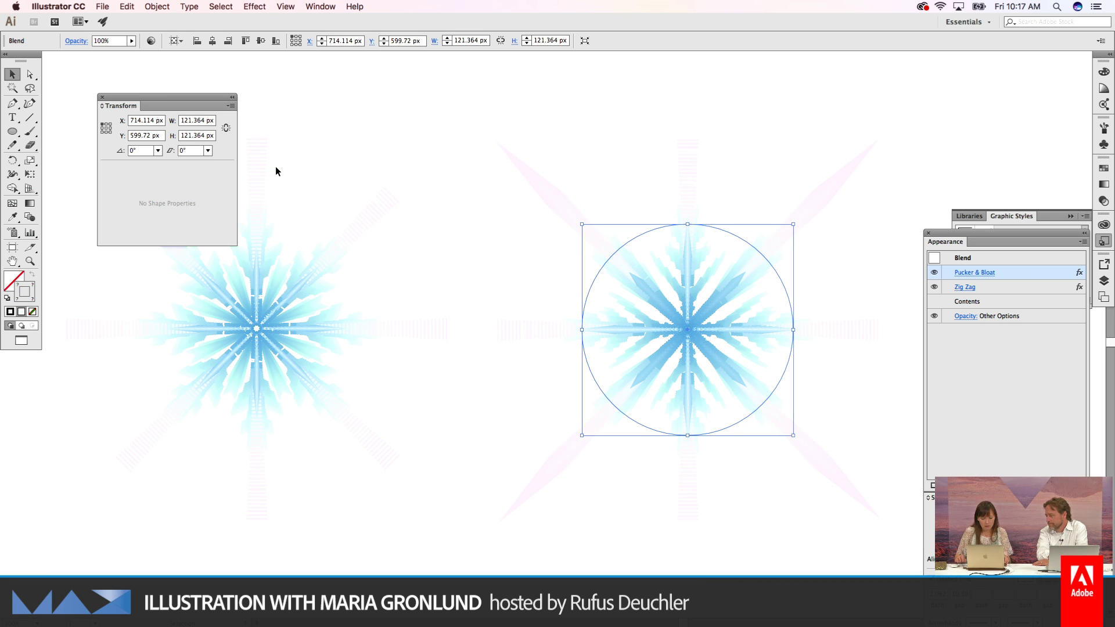
# Step: Duplicate the selected flower and place the duplicate below the other two, at about X 568 px, Y 832 px
pyautogui.press('z')
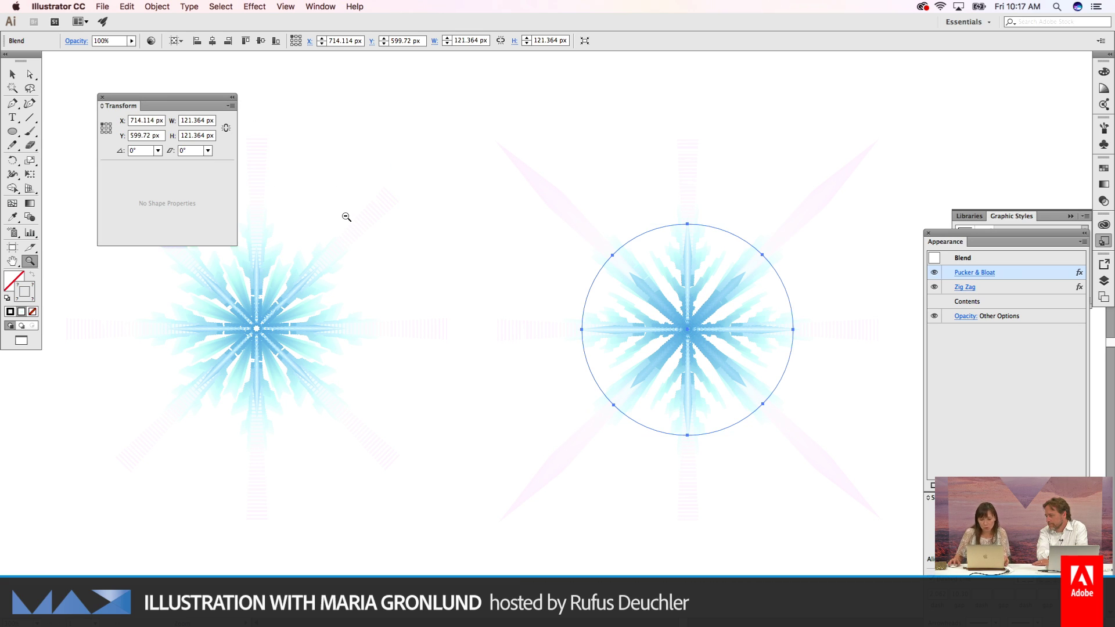
pyautogui.scroll(-1, 599, 358)
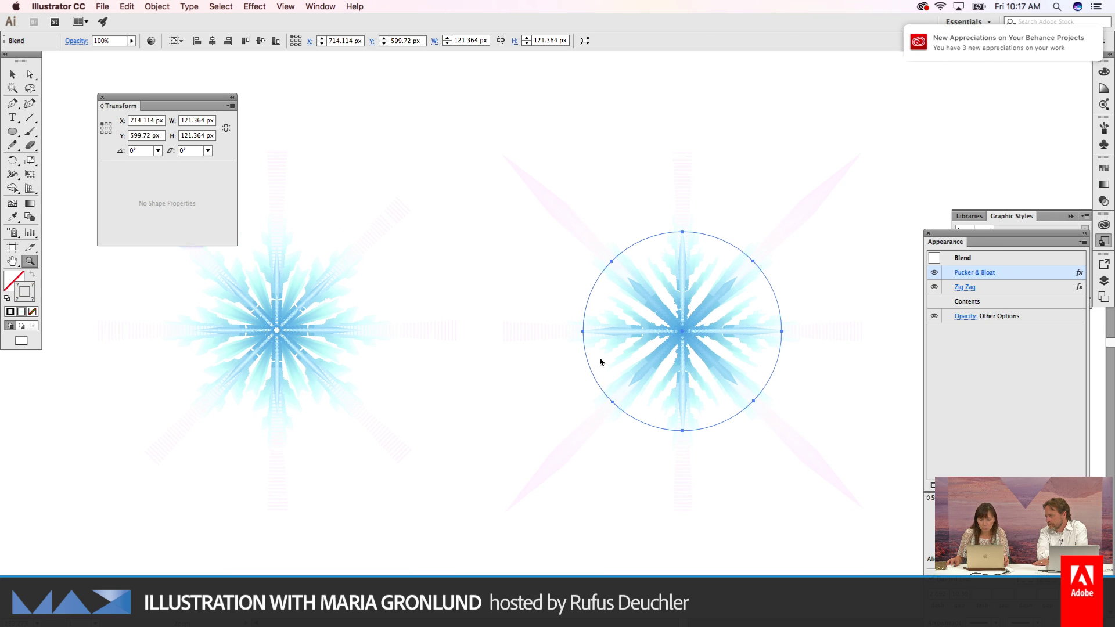
pyautogui.scroll(-1, 599, 357)
pyautogui.press('v')
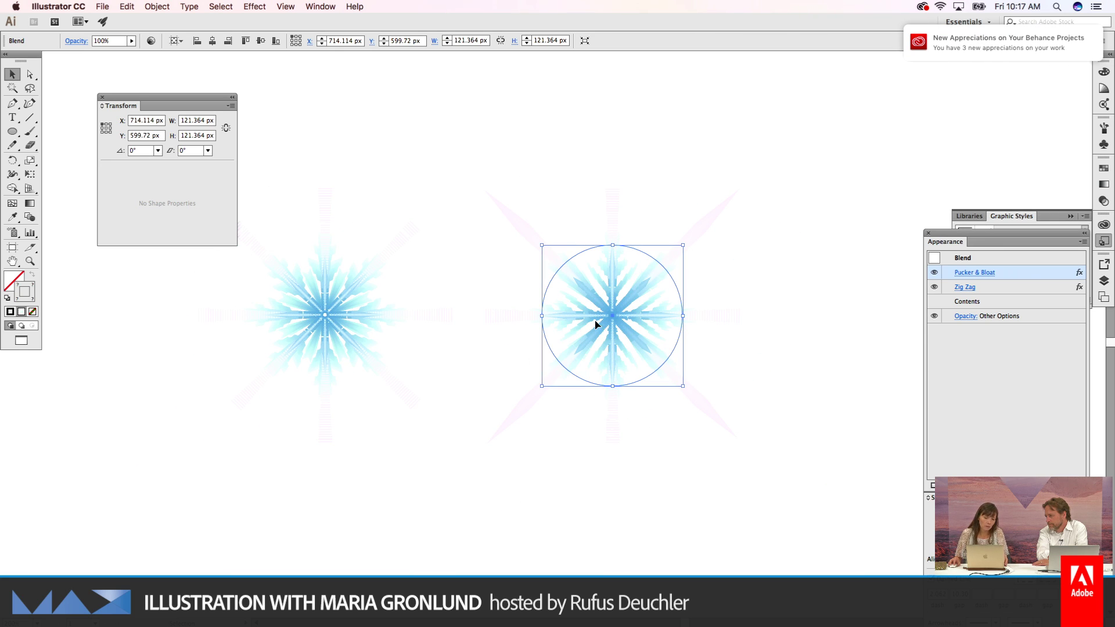
pyautogui.moveTo(614, 323); pyautogui.dragTo(456, 539)
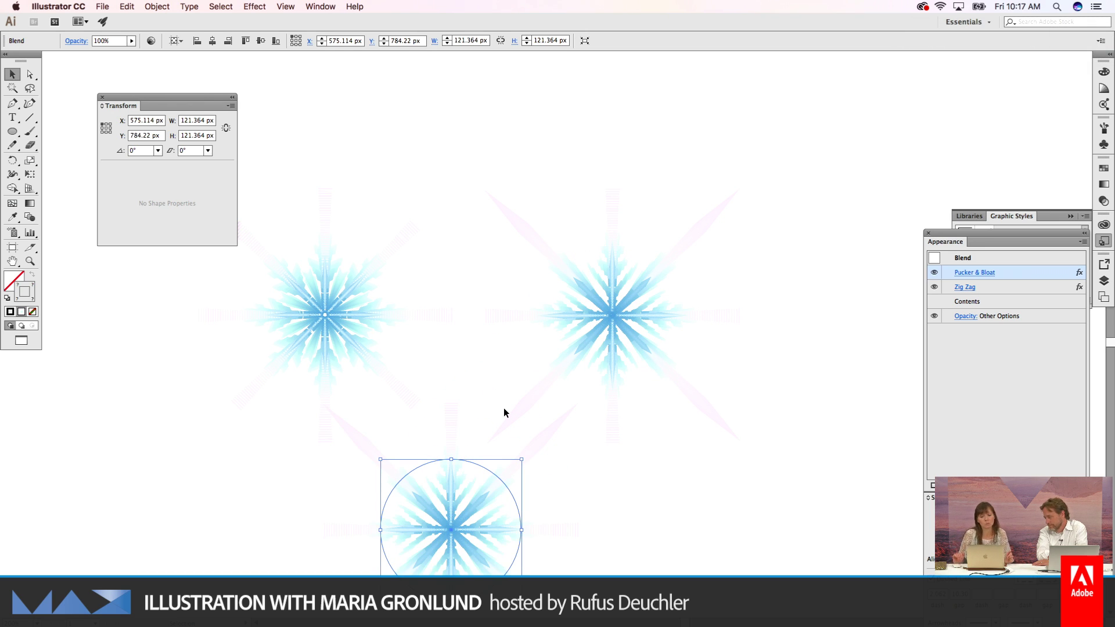
pyautogui.moveTo(690, 312); pyautogui.dragTo(704, 281)
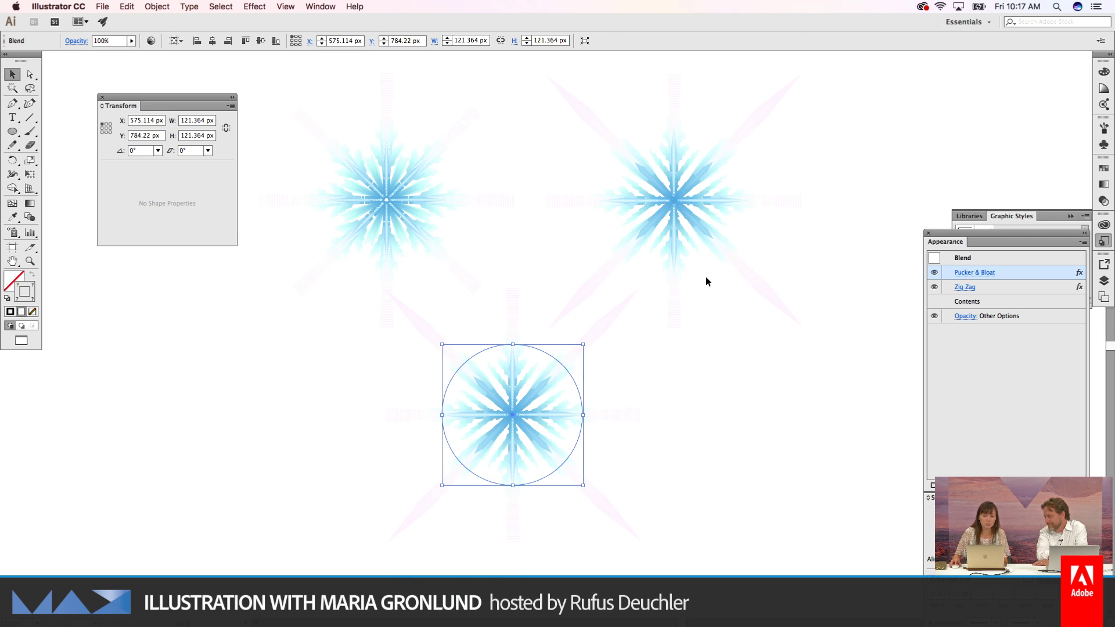
pyautogui.moveTo(540, 421); pyautogui.dragTo(549, 443)
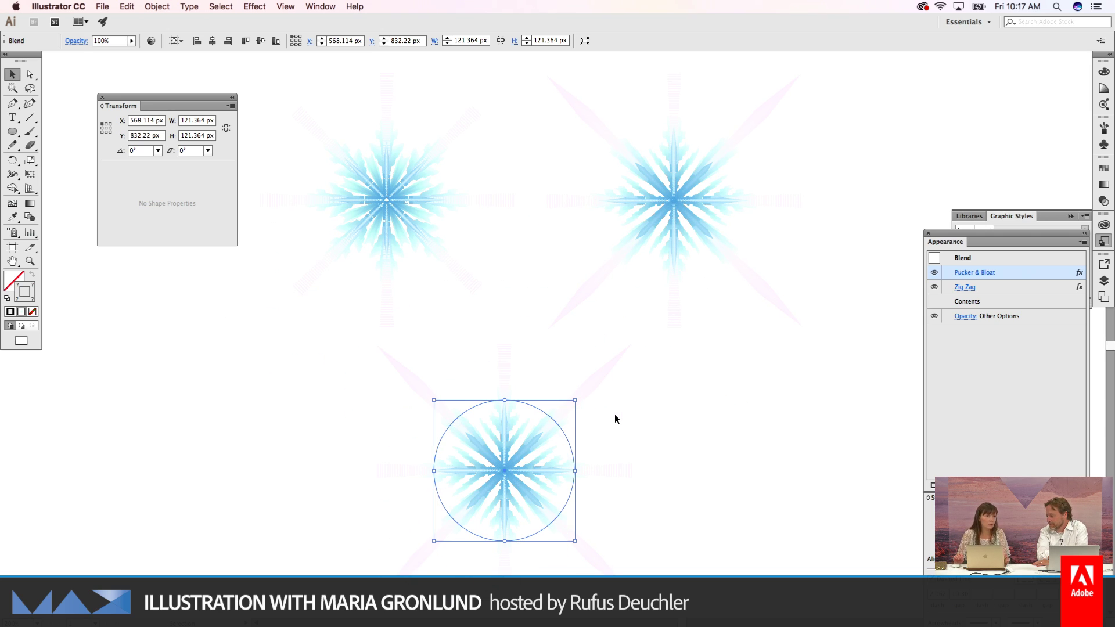
# Step: Scale the duplicate flower down proportionally to about 84 px wide and high
pyautogui.hscroll(2, 614, 413)
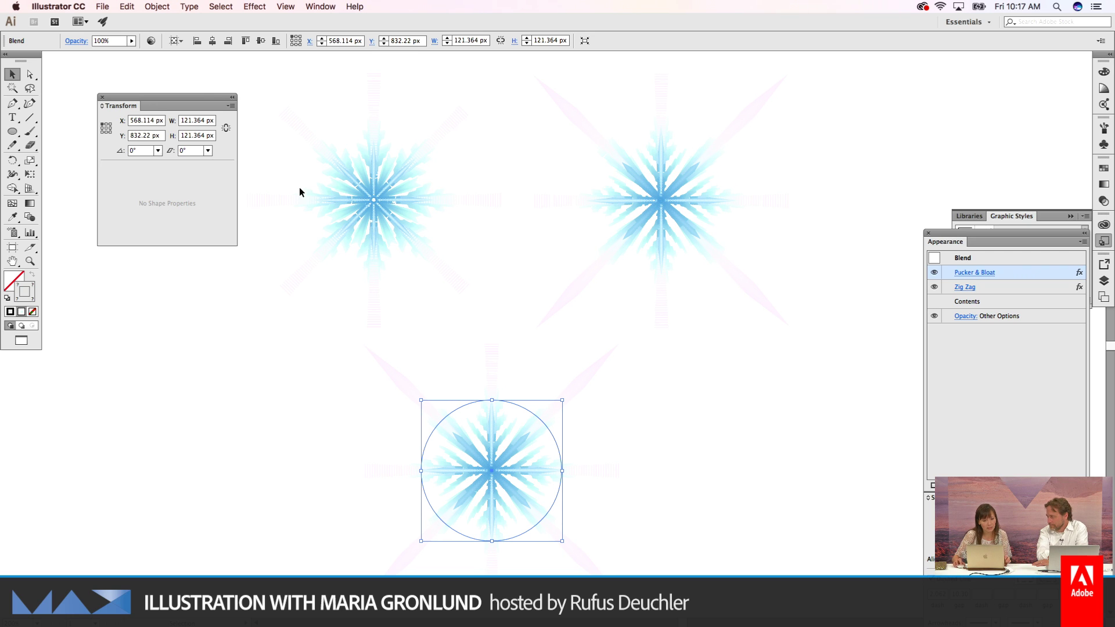
pyautogui.scroll(2, 739, 426)
pyautogui.hscroll(-2, 740, 426)
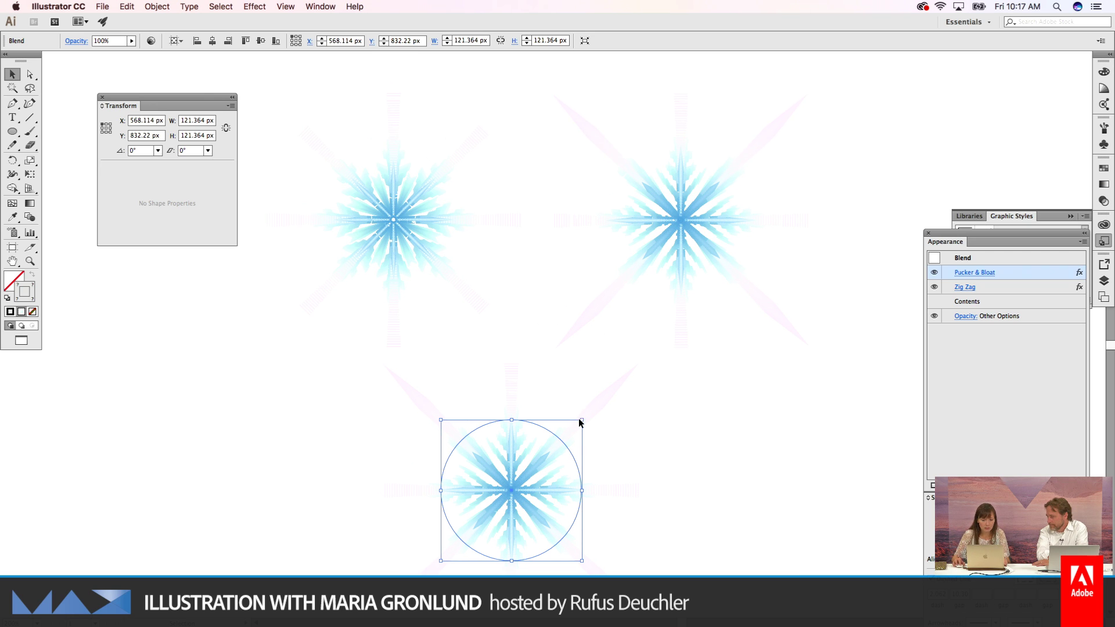
pyautogui.scroll(1, 584, 426)
pyautogui.hscroll(-1, 585, 426)
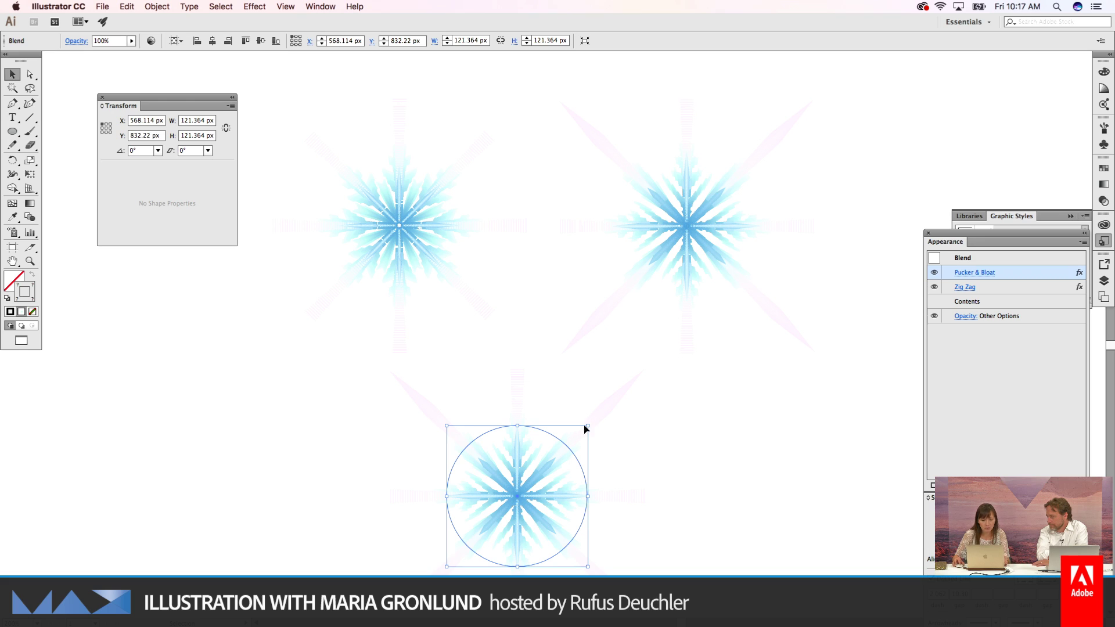
pyautogui.moveTo(587, 427); pyautogui.dragTo(542, 456)
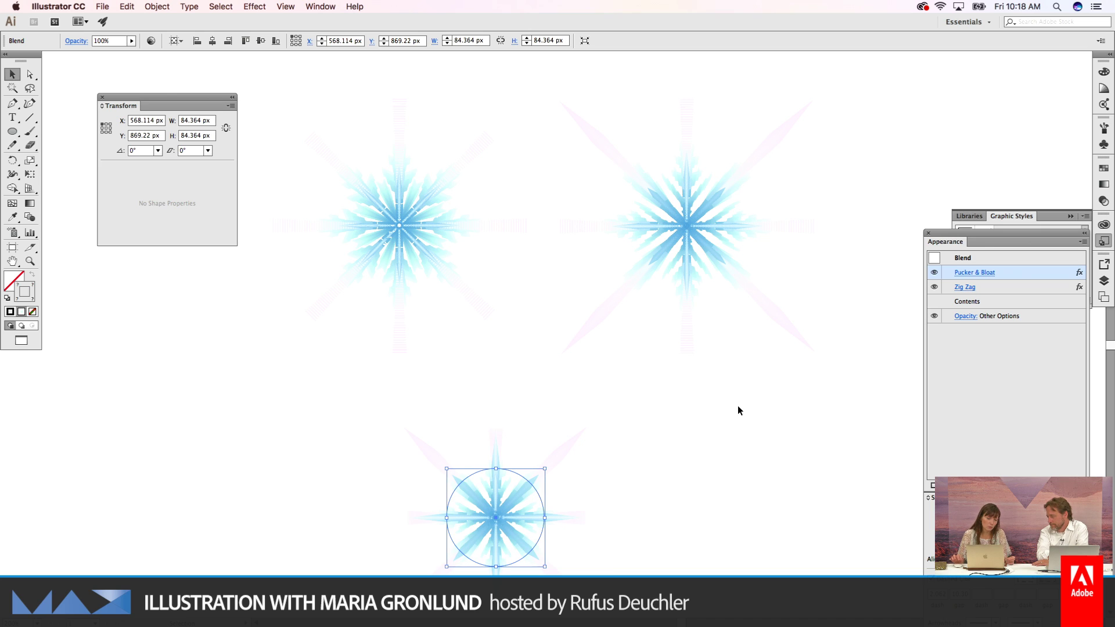
# Step: Shrink the duplicate flower proportionally to about 58 px and move it up to about X 596 px, Y 842 px
pyautogui.moveTo(546, 467); pyautogui.dragTo(517, 499)
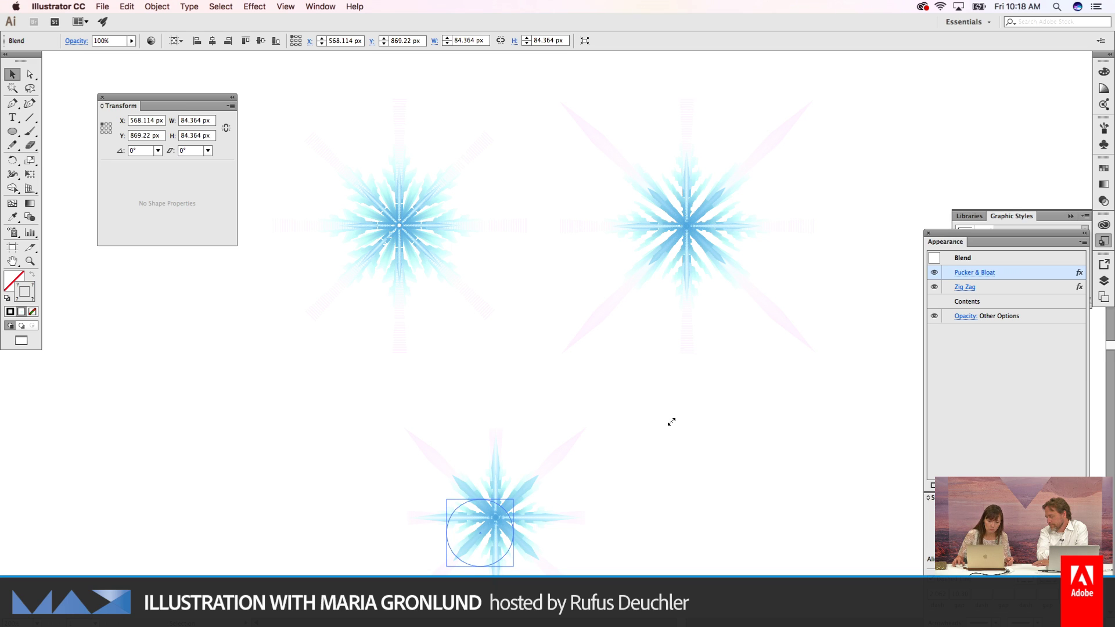
pyautogui.moveTo(485, 533); pyautogui.dragTo(518, 470)
pyautogui.press('z')
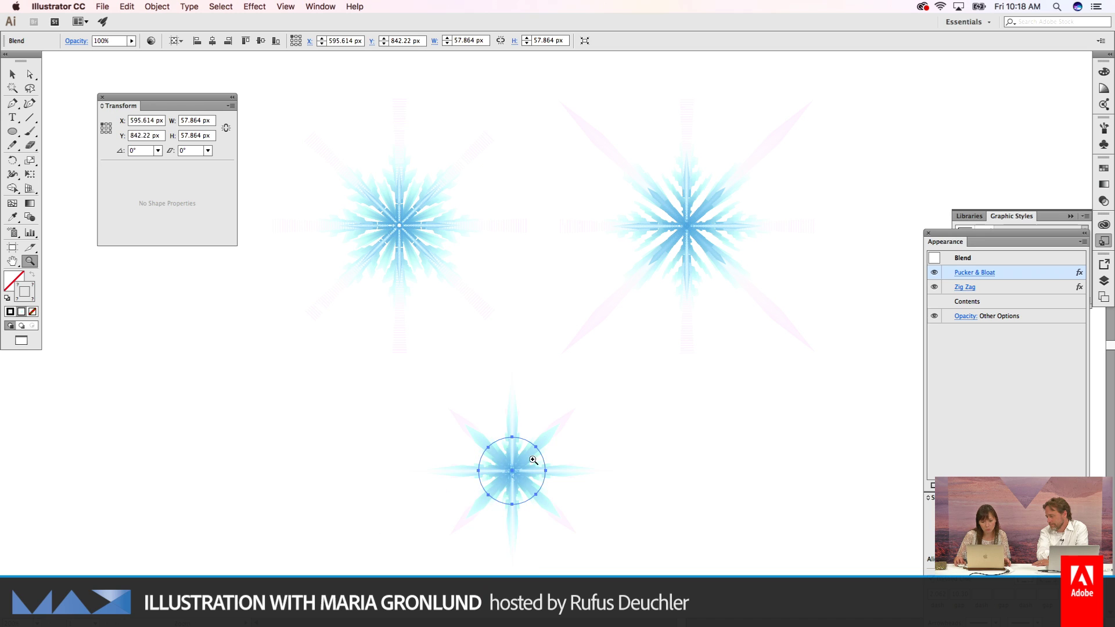
# Step: Examine the shrunken flower up close with nothing selected, and compare it with the two larger flowers
pyautogui.click(512, 473)
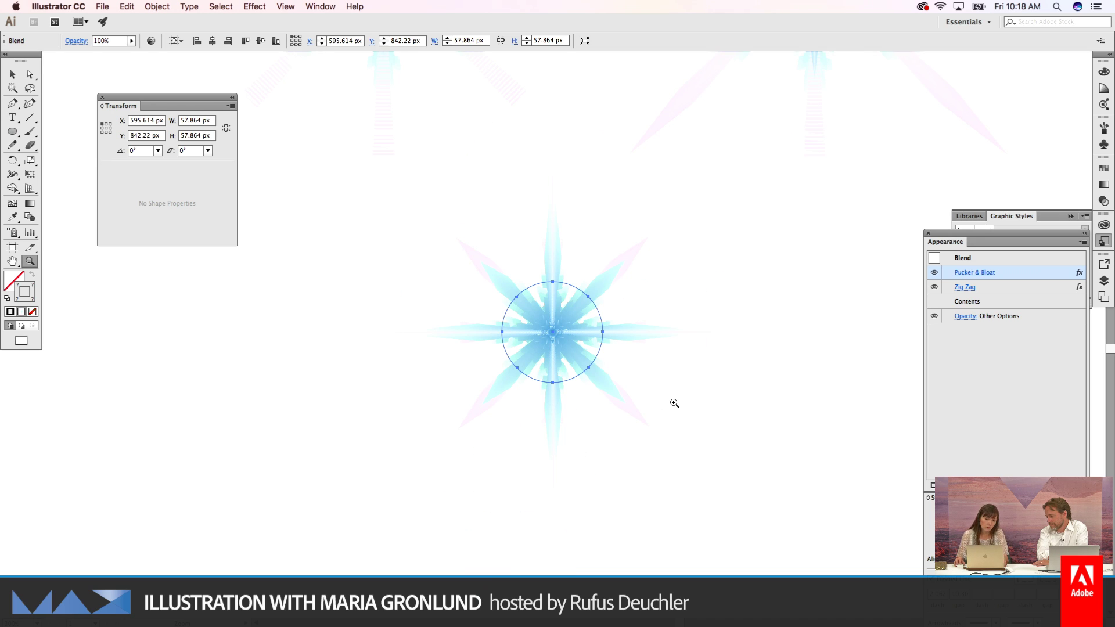
pyautogui.press('super+shift+a')
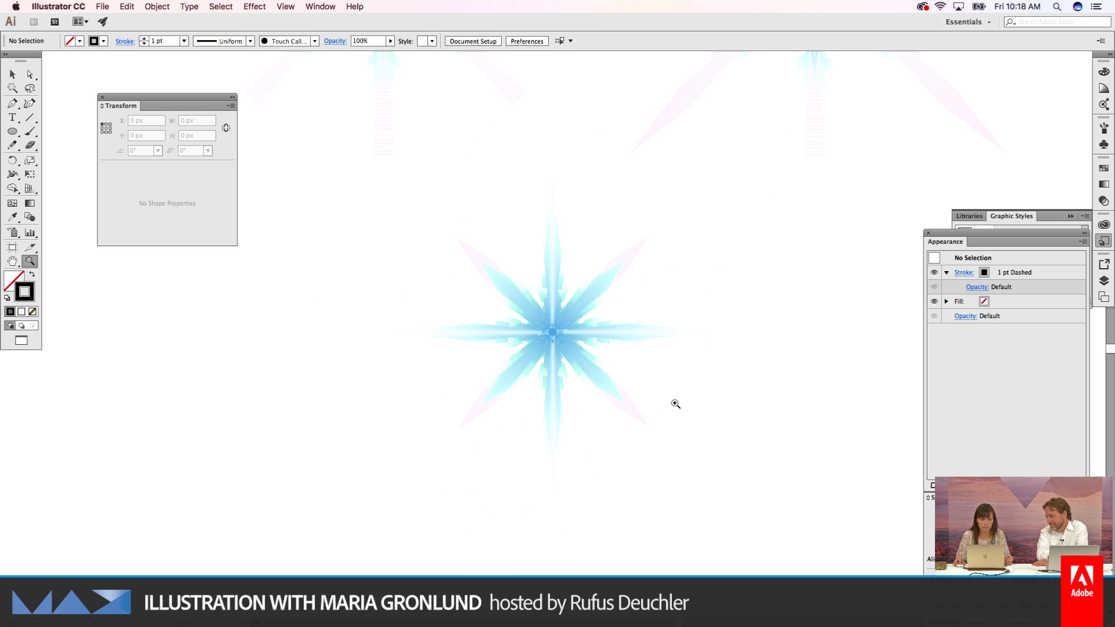
pyautogui.scroll(-3, 642, 353)
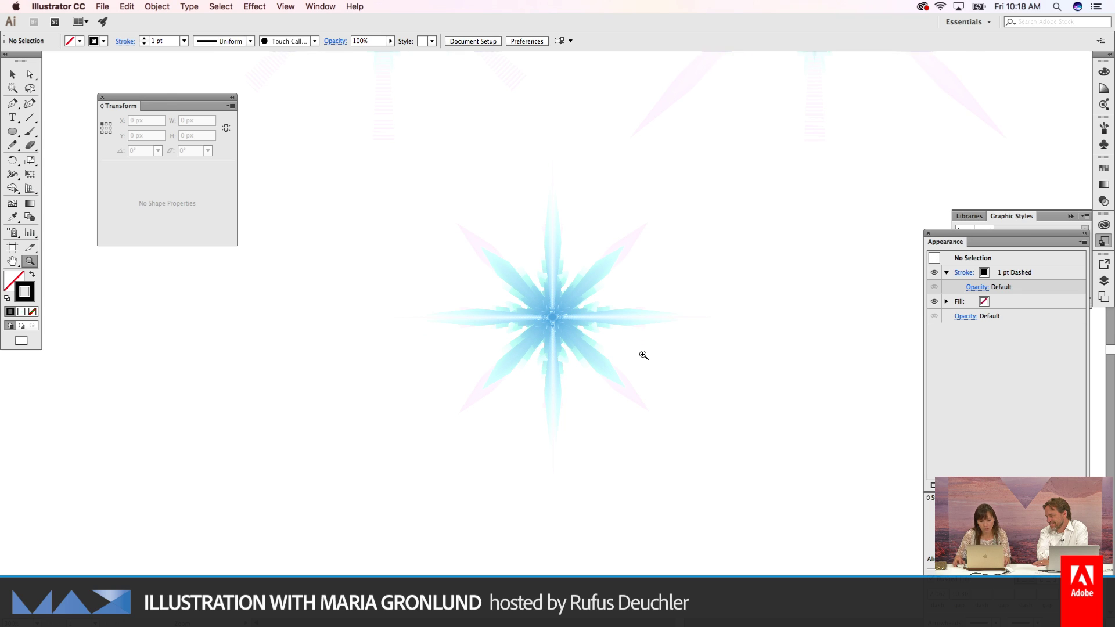
pyautogui.keyDown('alt'); pyautogui.click(668, 351); pyautogui.keyUp('alt')
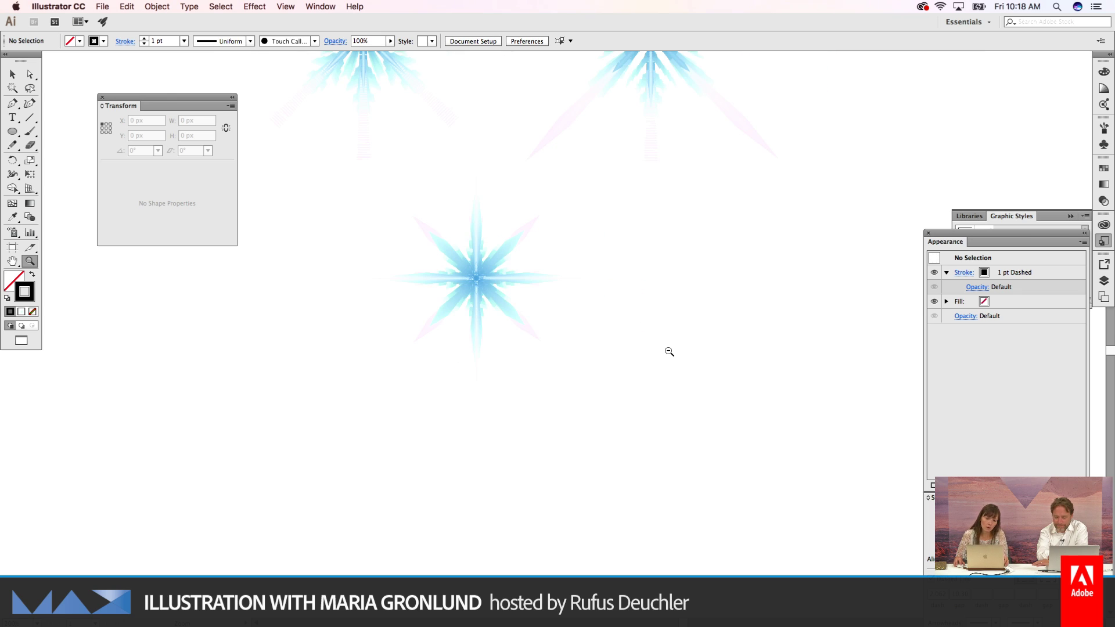
pyautogui.scroll(3, 592, 284)
pyautogui.moveTo(626, 304); pyautogui.dragTo(667, 403)
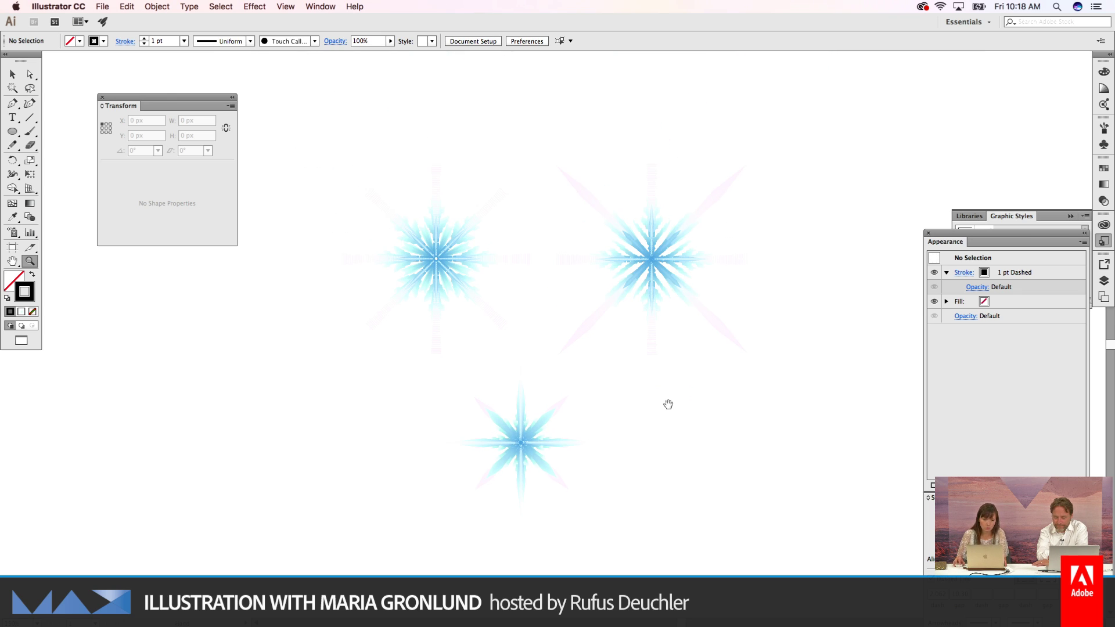
# Step: Move the original flower to an empty area away from the other two, at about X 344 px, Y 383 px
pyautogui.press('v')
pyautogui.scroll(-1, 494, 284)
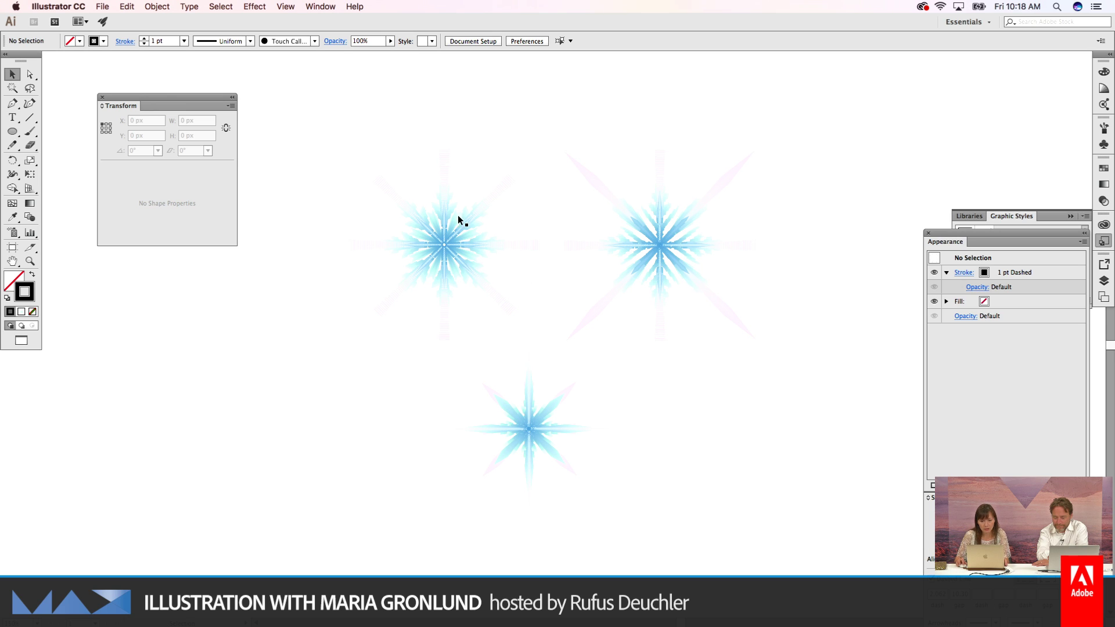
pyautogui.click(457, 238)
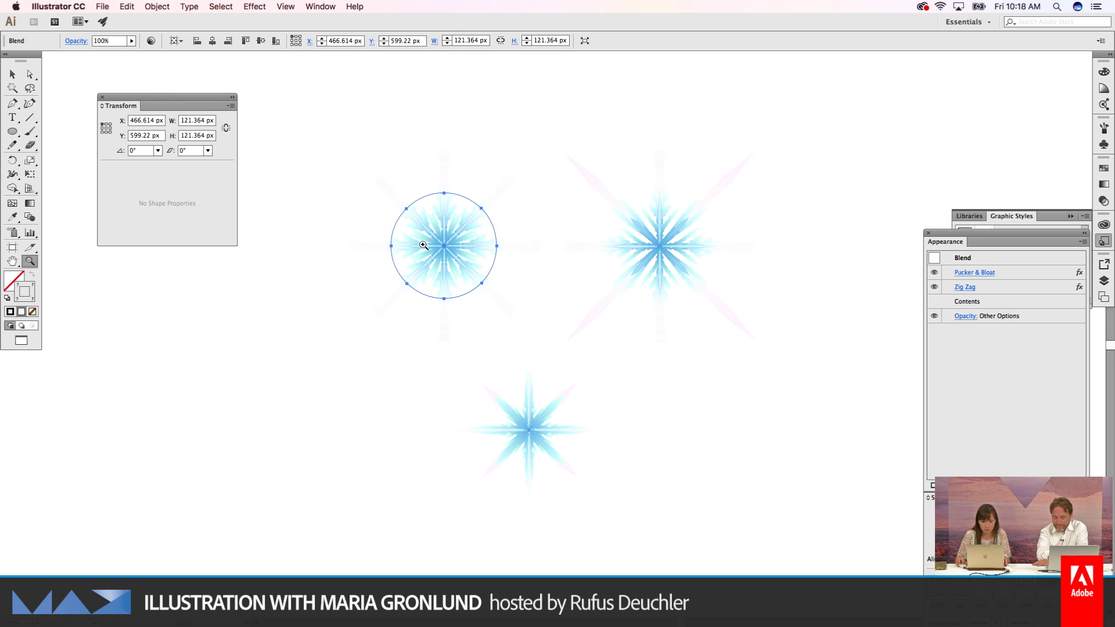
pyautogui.moveTo(444, 248); pyautogui.dragTo(269, 392)
pyautogui.moveTo(338, 343); pyautogui.dragTo(346, 326)
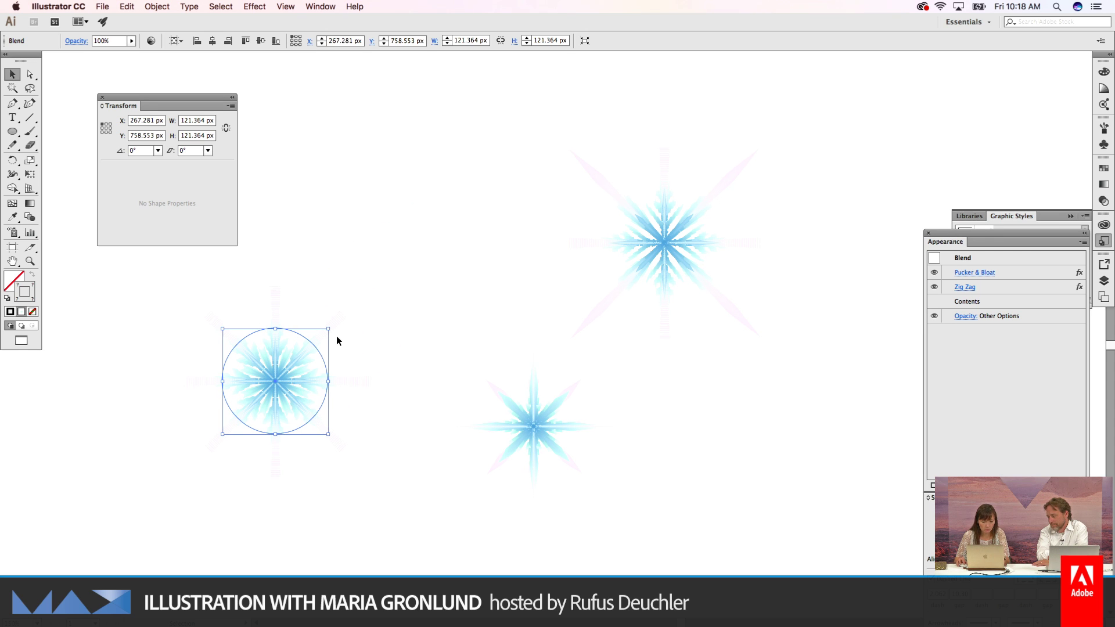
pyautogui.hscroll(-1, 336, 335)
pyautogui.scroll(5, 296, 372)
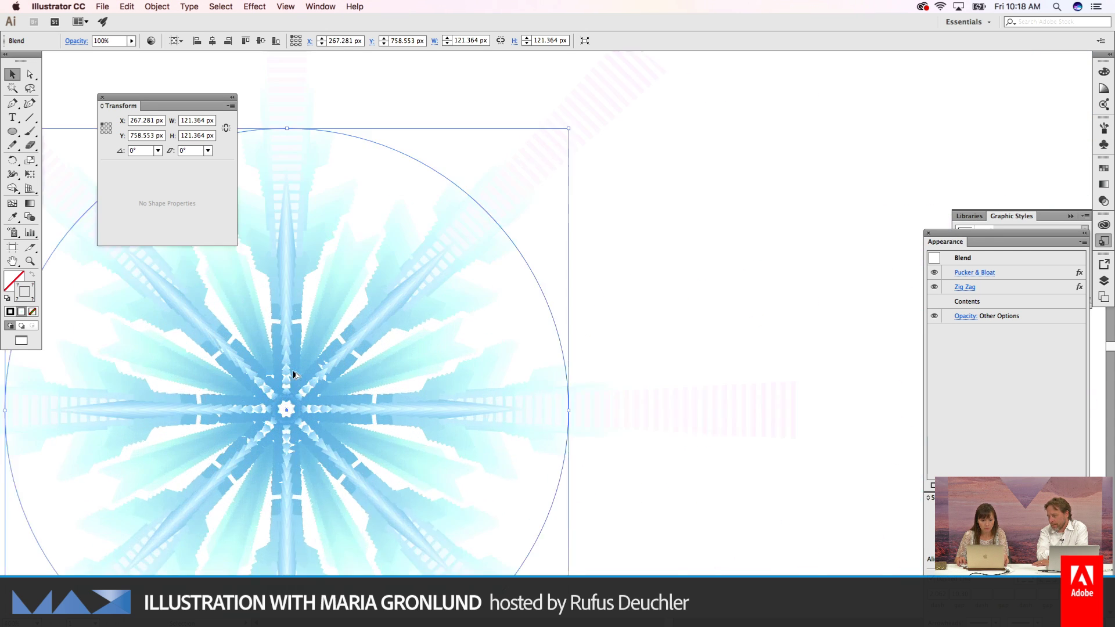
pyautogui.scroll(-6, 293, 374)
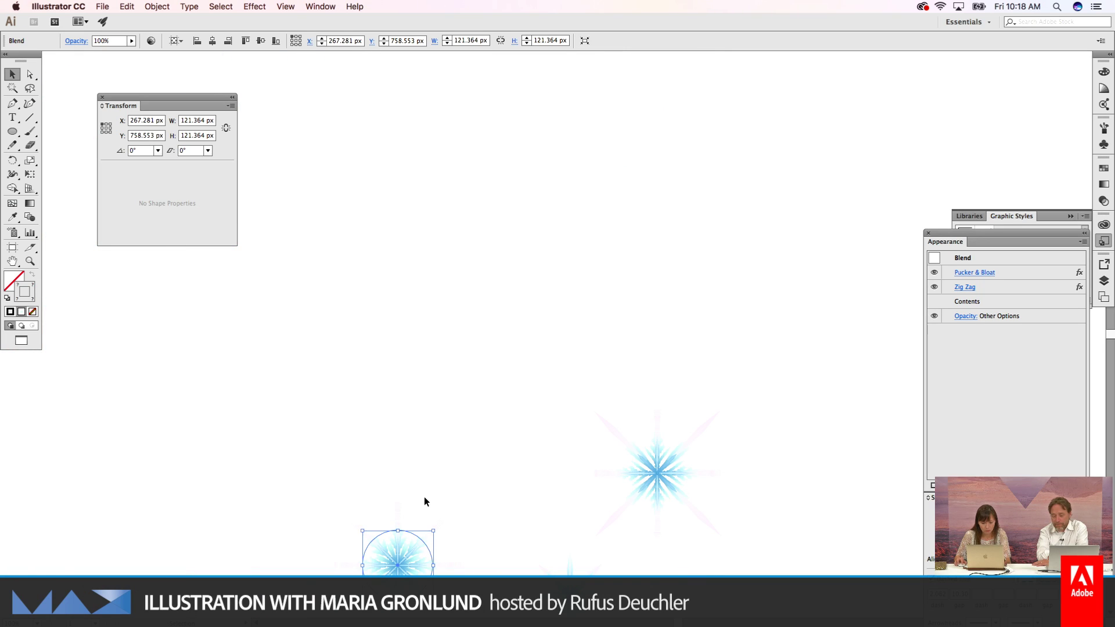
pyautogui.moveTo(369, 562); pyautogui.dragTo(461, 344)
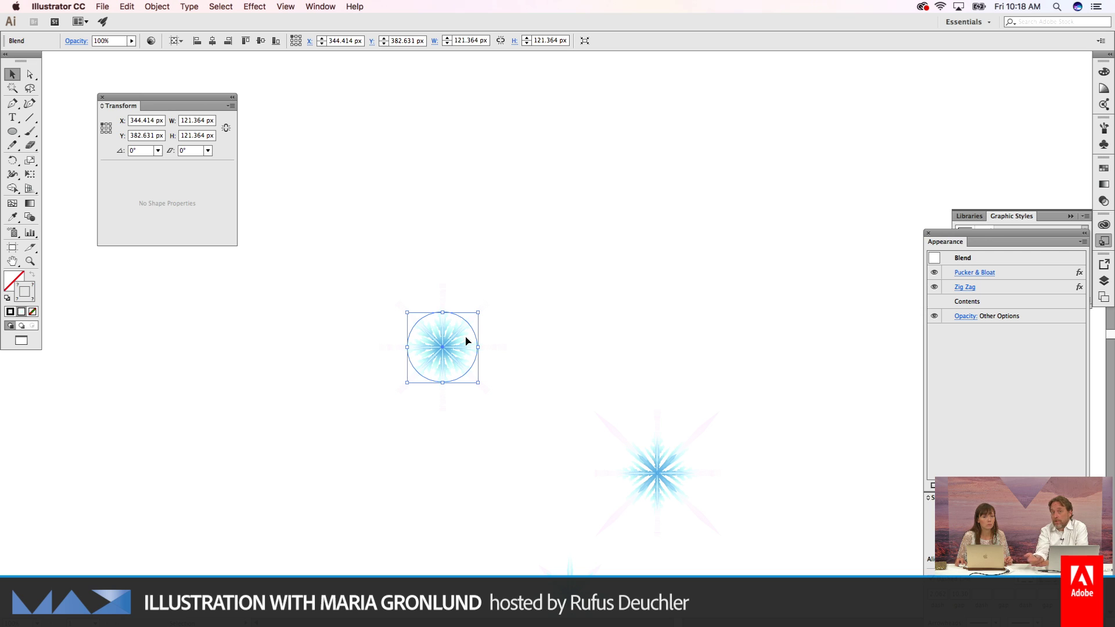
pyautogui.press('z')
pyautogui.click(470, 343)
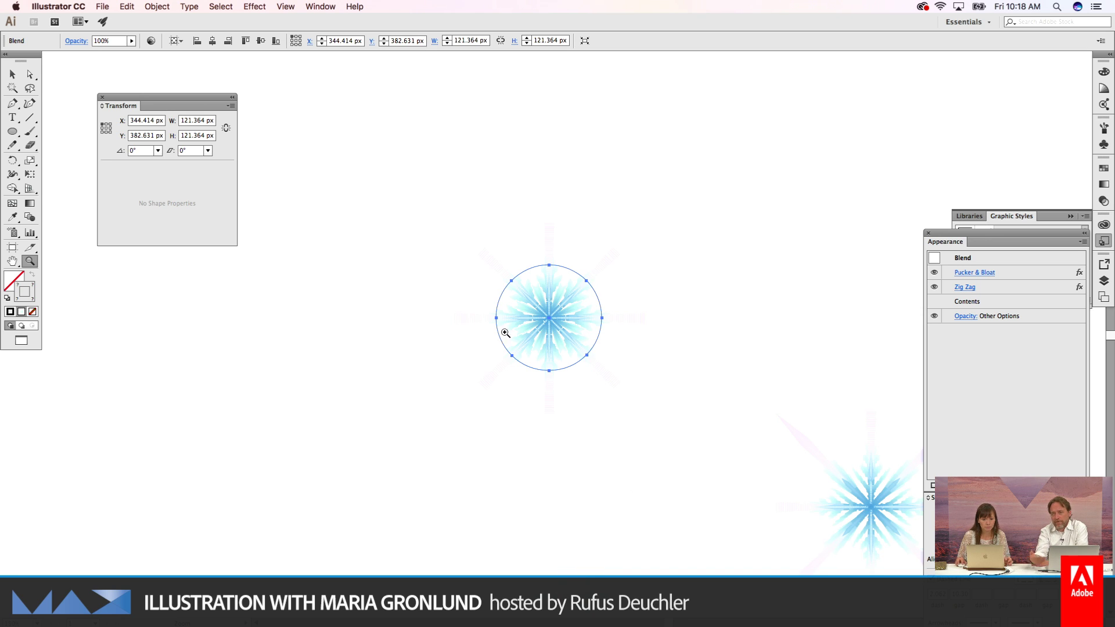
# Step: Enlarge the original flower proportionally to about 210 px wide and high
pyautogui.click(585, 332)
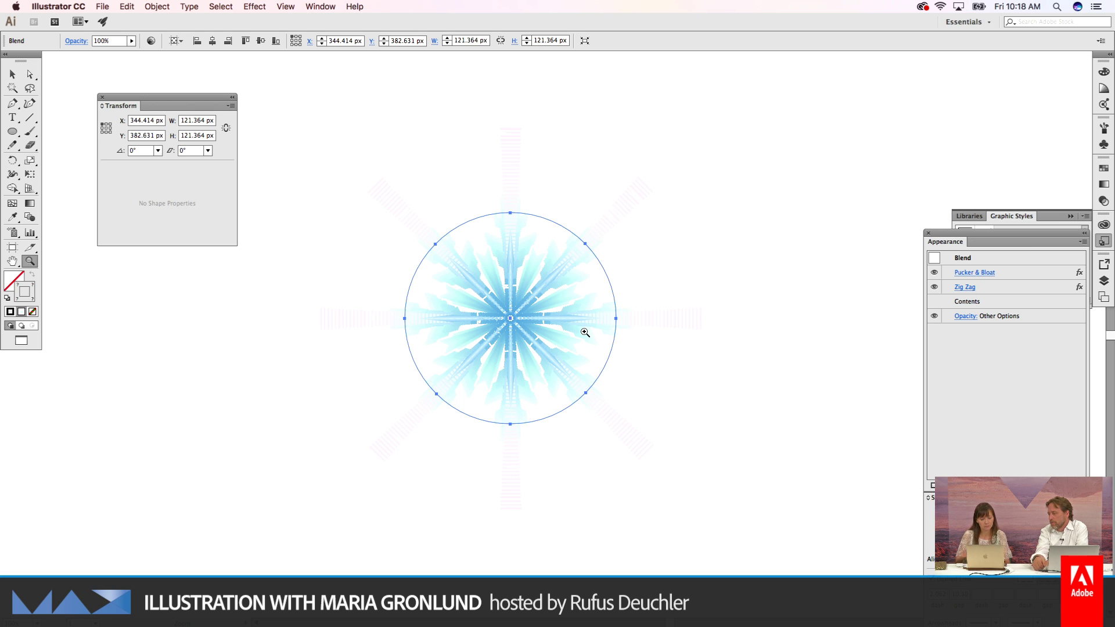
pyautogui.keyDown('alt'); pyautogui.click(613, 345); pyautogui.keyUp('alt')
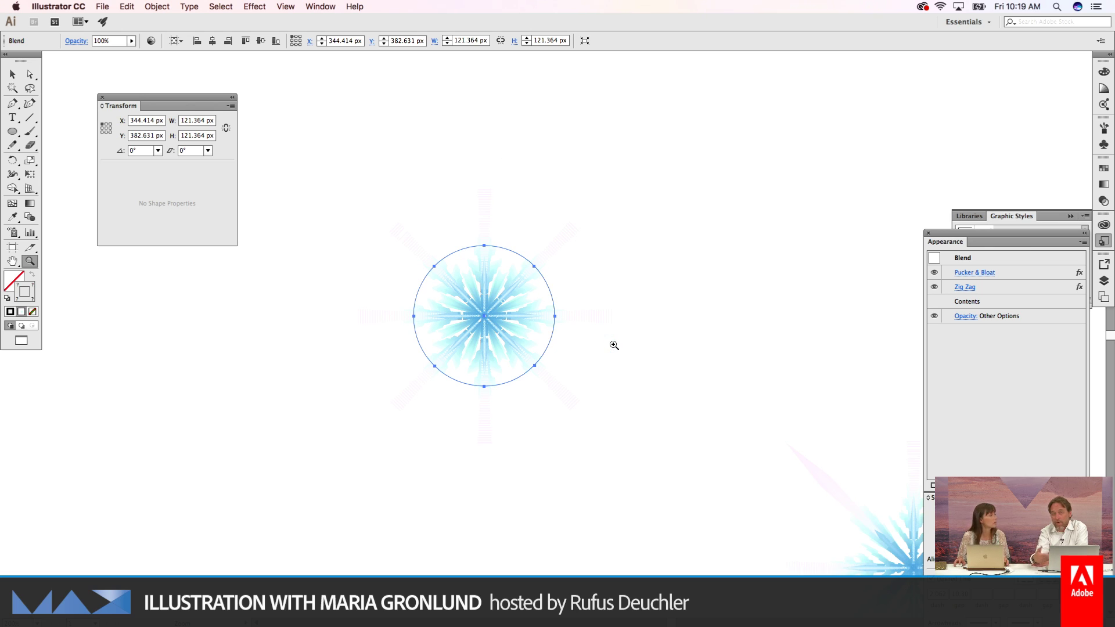
pyautogui.keyDown('alt'); pyautogui.click(639, 340); pyautogui.keyUp('alt')
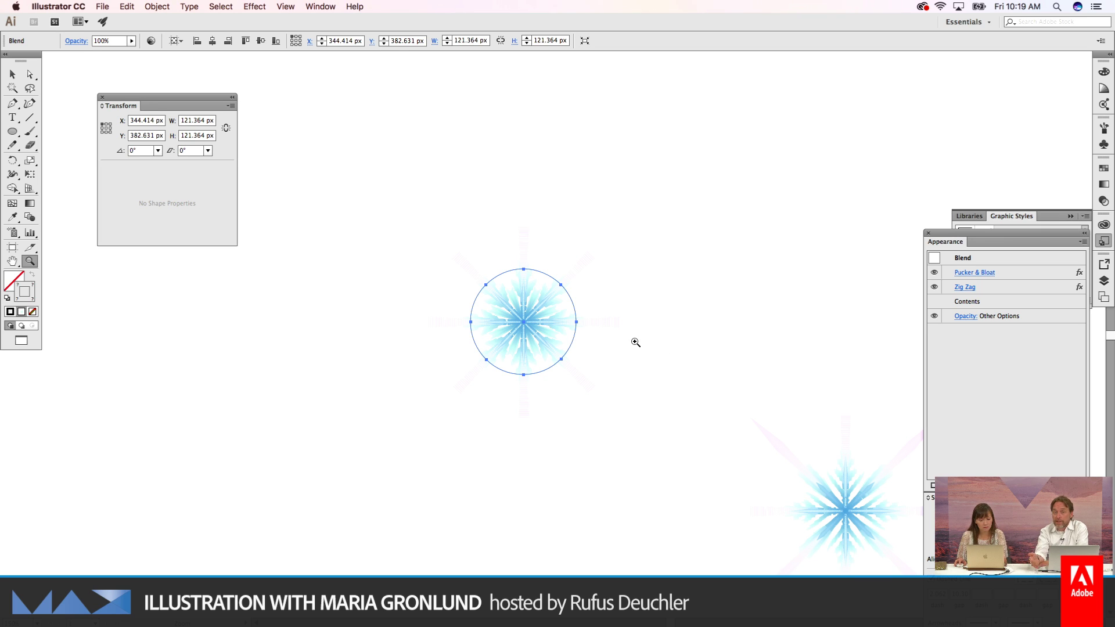
pyautogui.press('v')
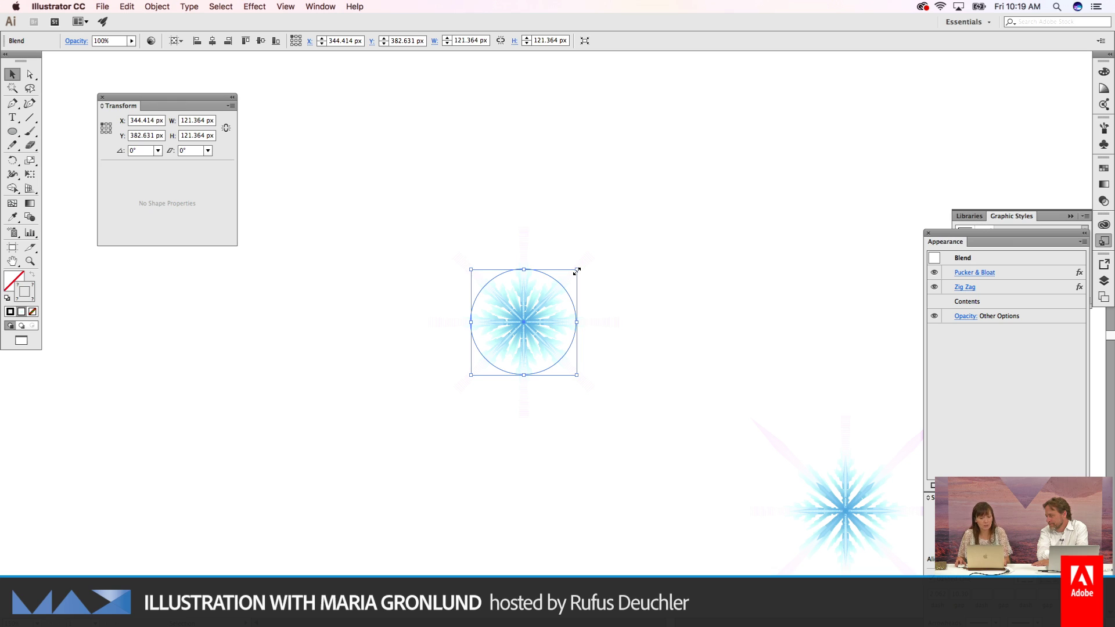
pyautogui.moveTo(576, 271); pyautogui.dragTo(697, 194)
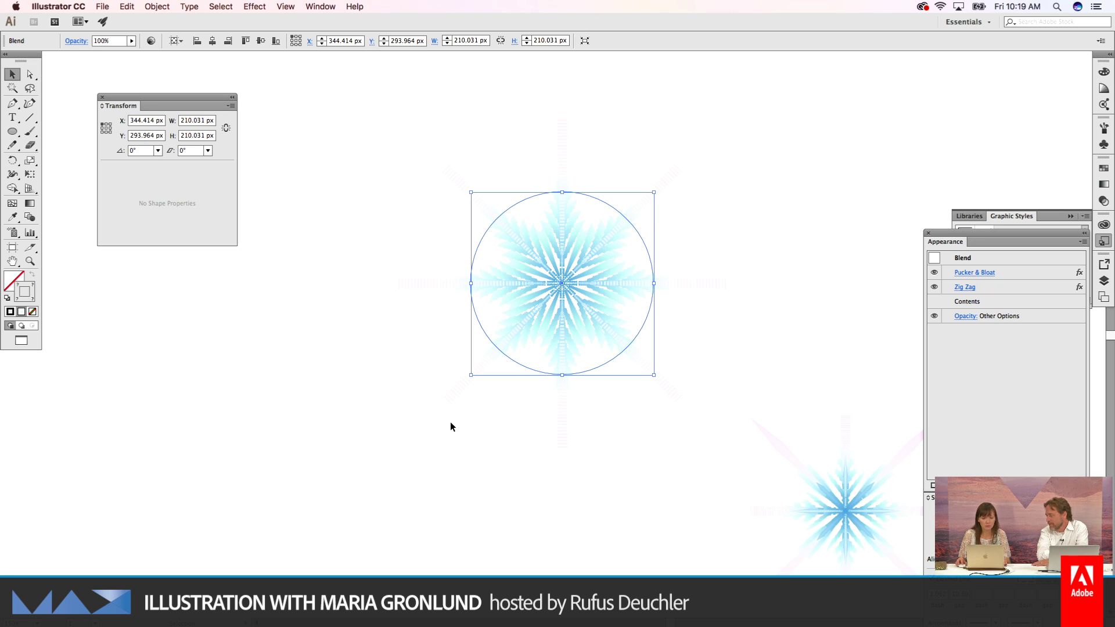
# Step: Try enlarging the flower further to about 340 px wide by 335 px high, and undo that scaling
pyautogui.moveTo(471, 375); pyautogui.dragTo(367, 482)
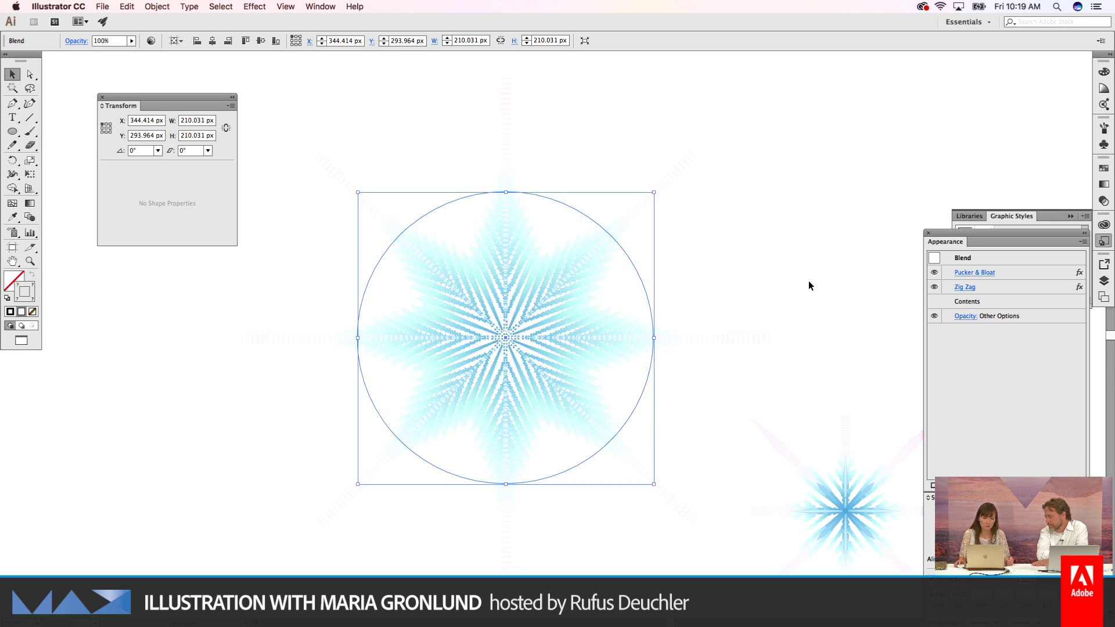
pyautogui.press('super+shift+b')
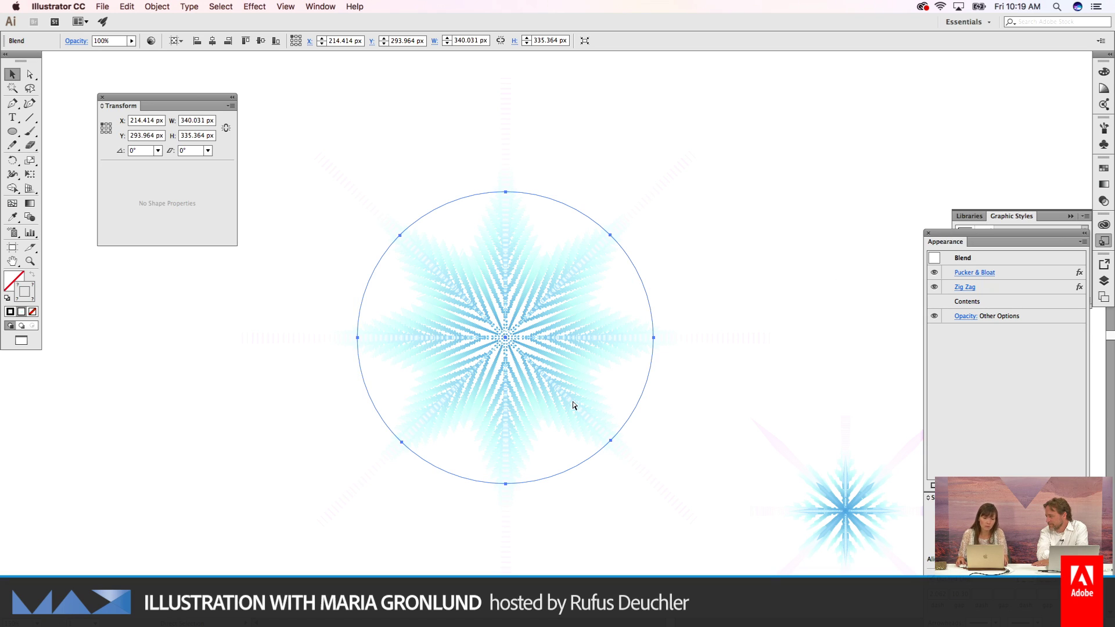
pyautogui.press('super+z')
pyautogui.press('super+shift+b')
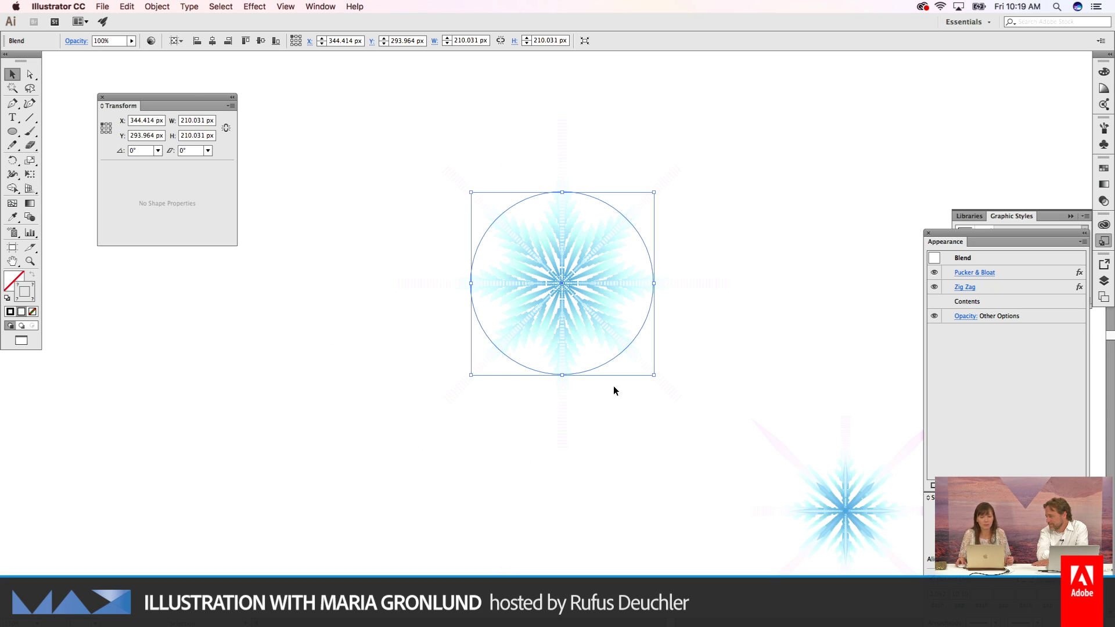
# Step: Move the enlarged flower to about X 286 px, Y 301 px and save its appearance as a new graphic style
pyautogui.click(747, 266)
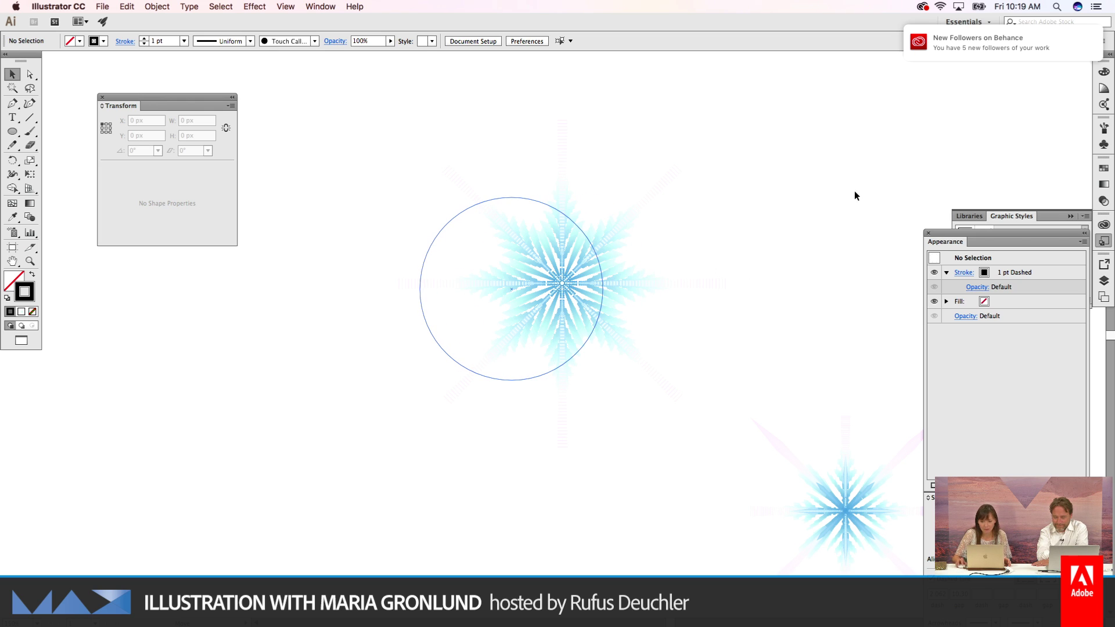
pyautogui.press('super+z')
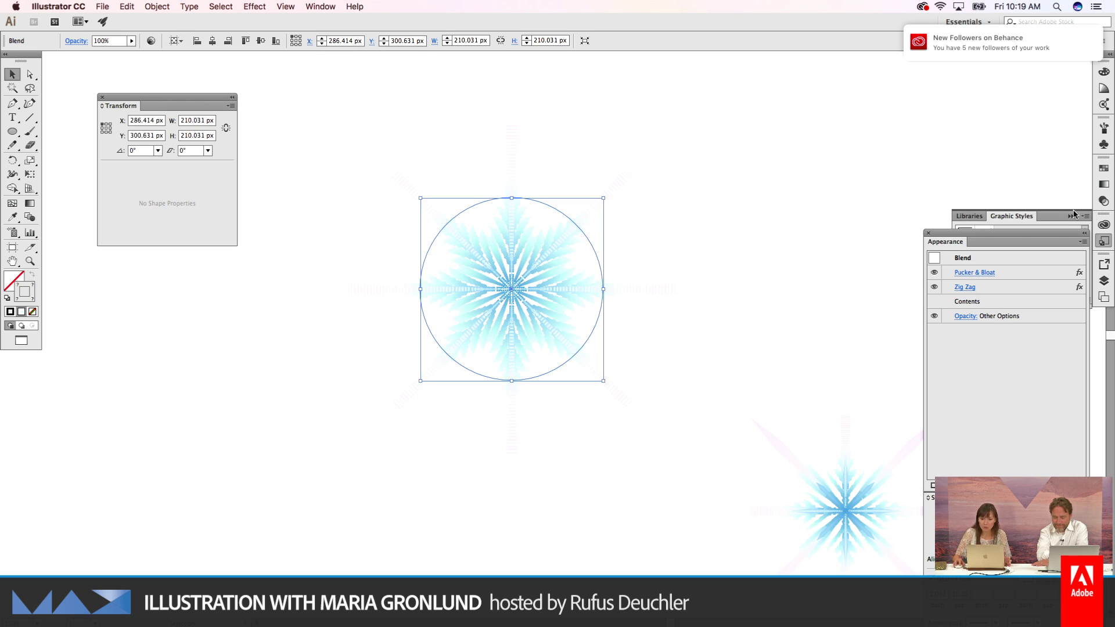
pyautogui.click(1022, 217)
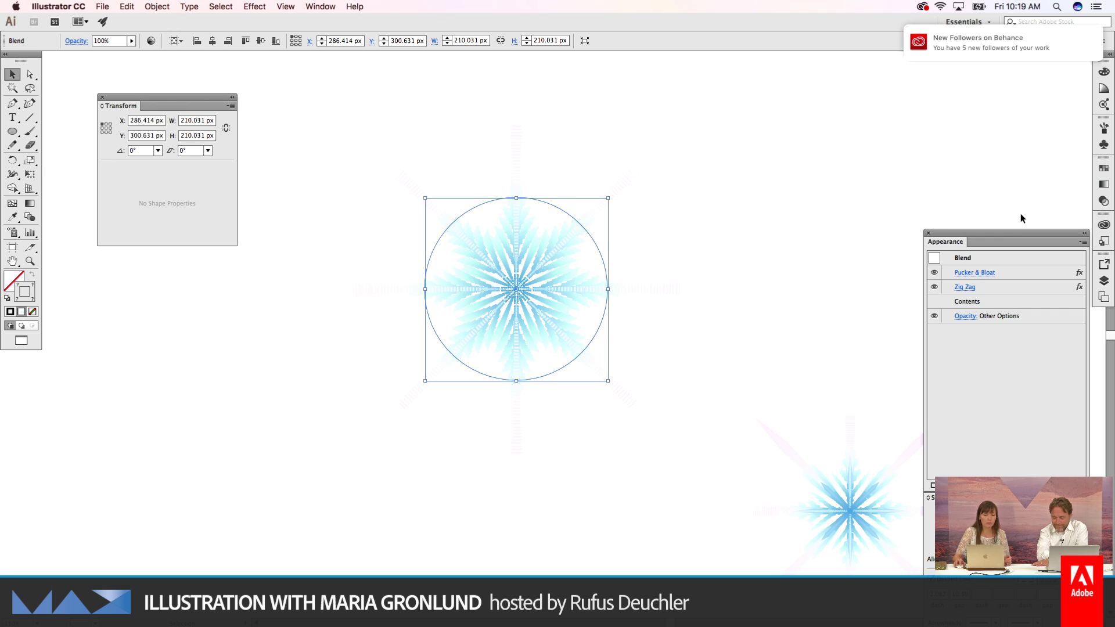
pyautogui.click(1103, 241)
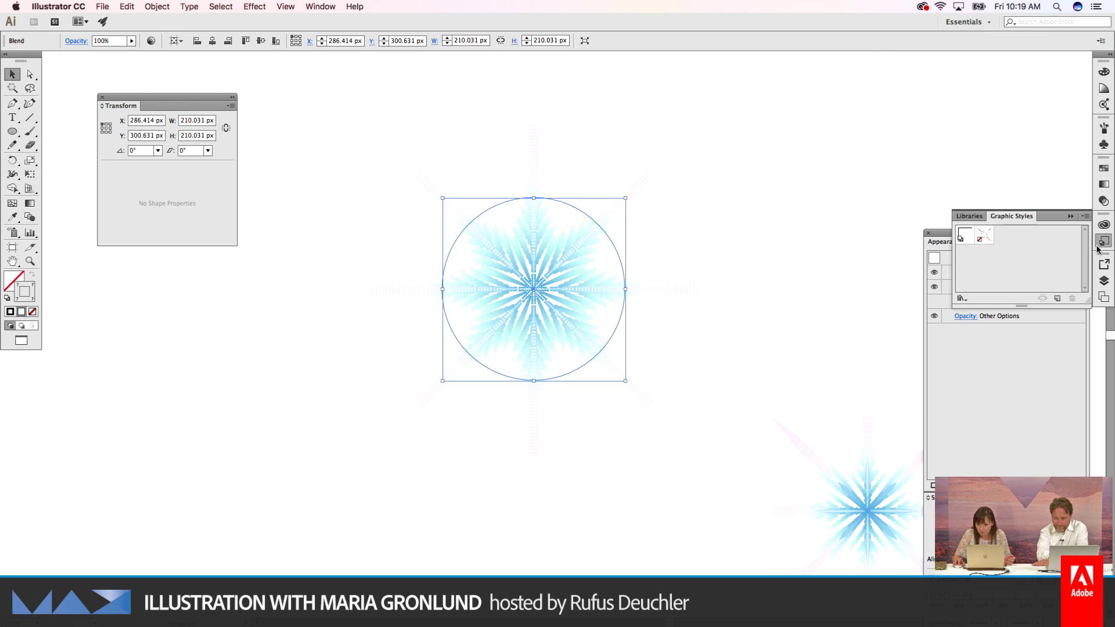
pyautogui.moveTo(1012, 217); pyautogui.dragTo(818, 125)
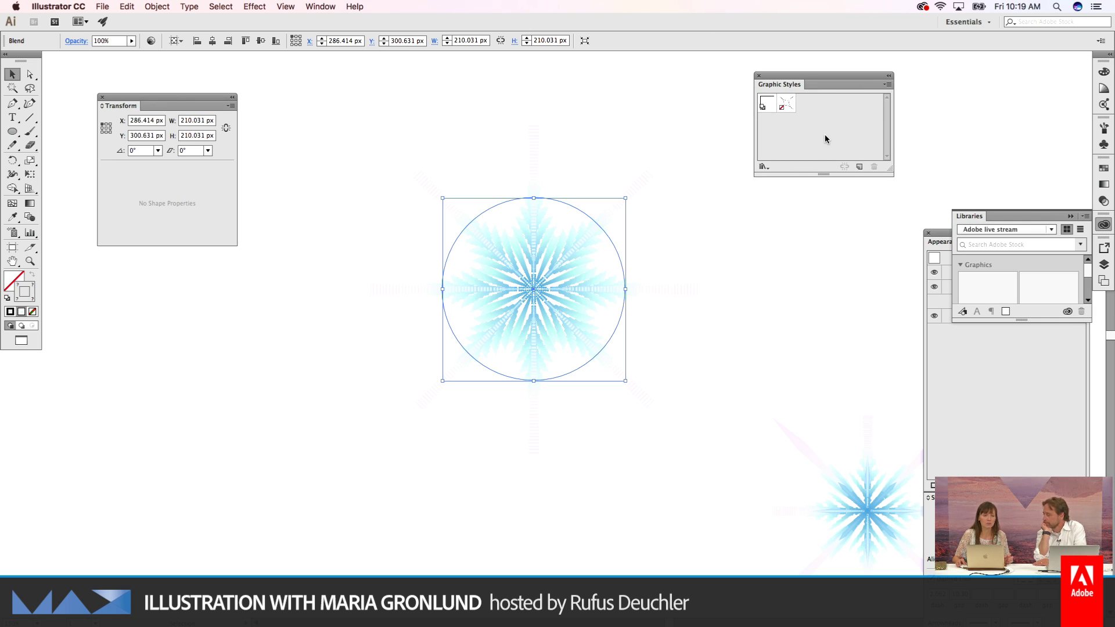
pyautogui.click(858, 168)
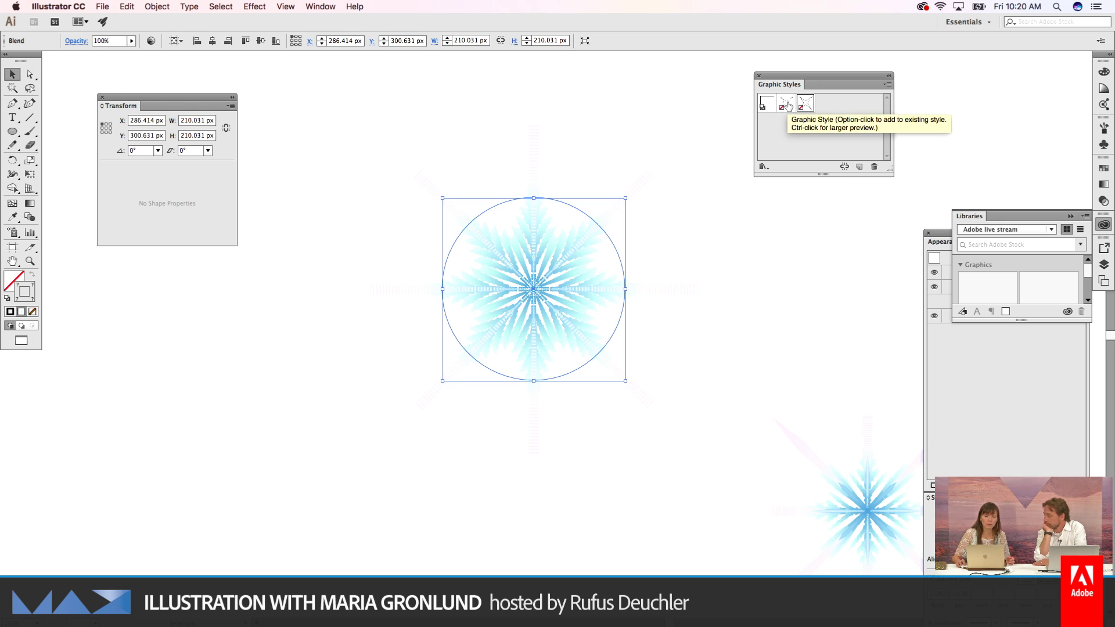
# Step: Apply the previously saved graphic style to the flower for comparison, and reapply the newly saved style
pyautogui.click(787, 105)
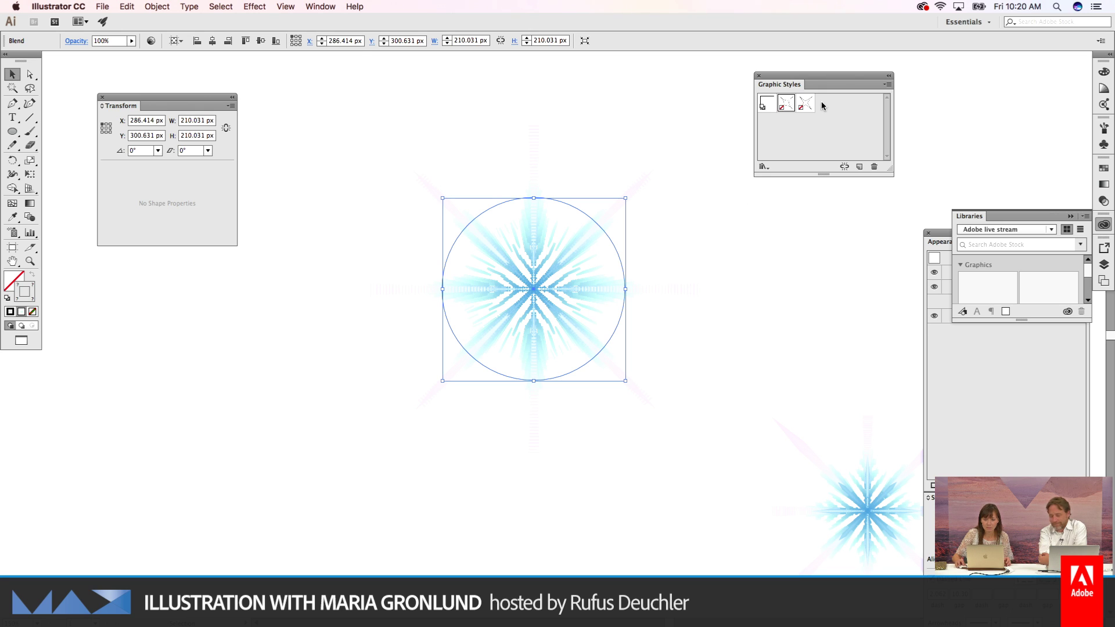
pyautogui.click(805, 103)
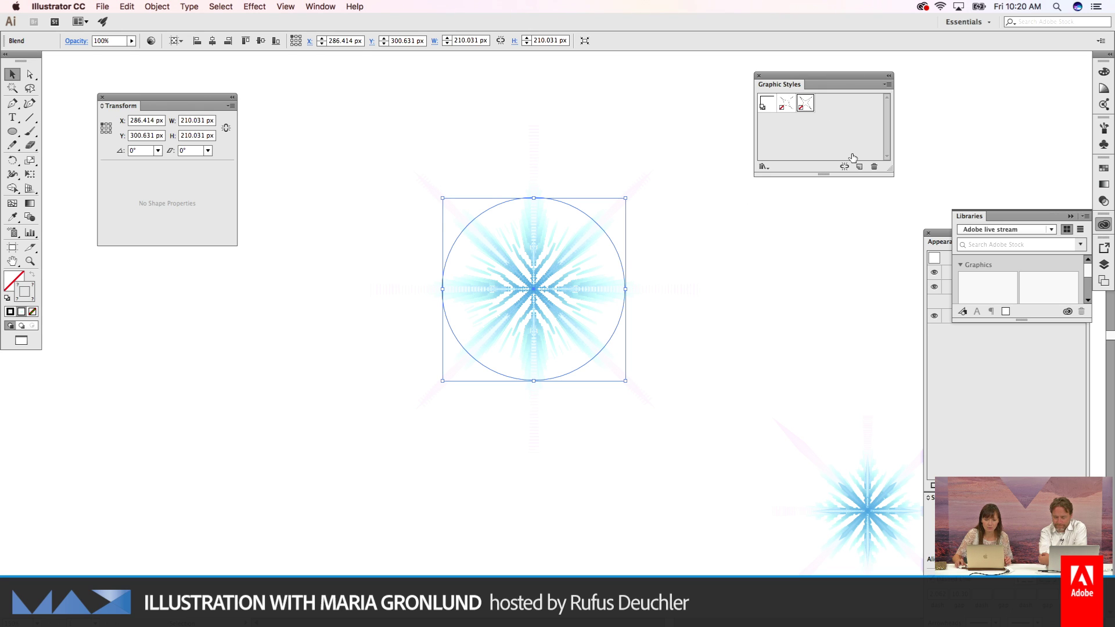
pyautogui.click(771, 256)
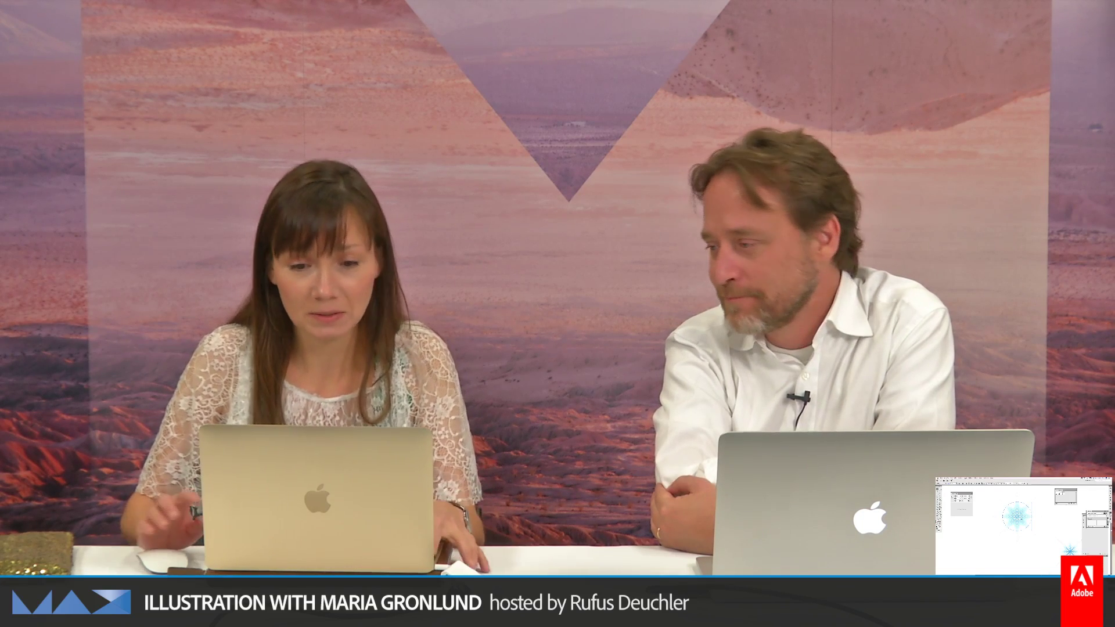
# Step: Switch to the Photoshop pattern document, collapse the green layer group and expand the red group
pyautogui.press('super+Tab')
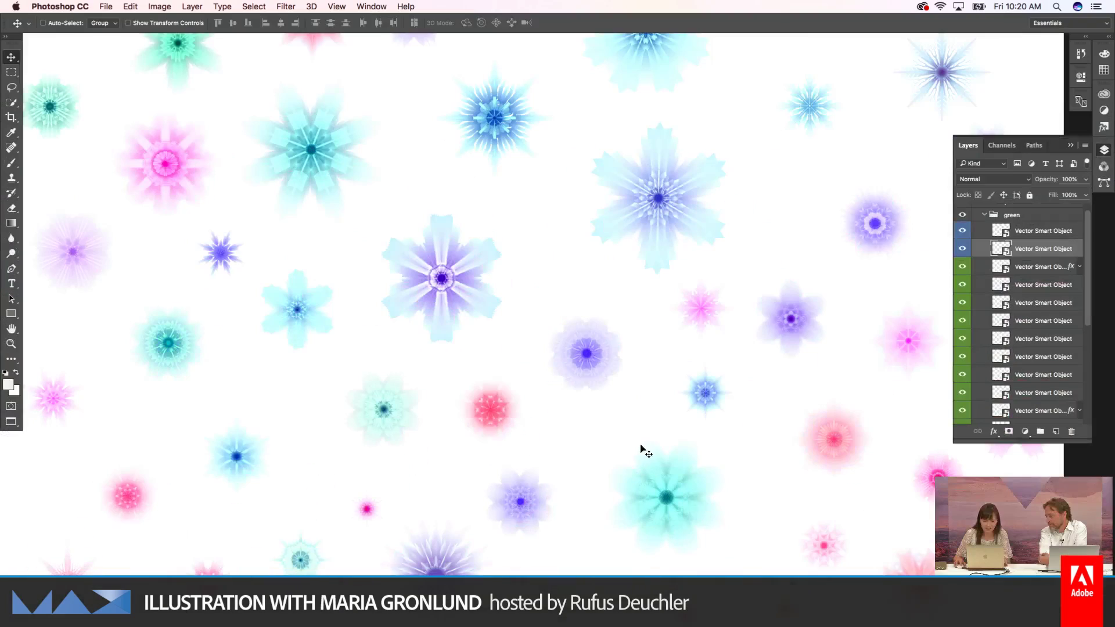
pyautogui.press('z')
pyautogui.moveTo(612, 404); pyautogui.dragTo(613, 405)
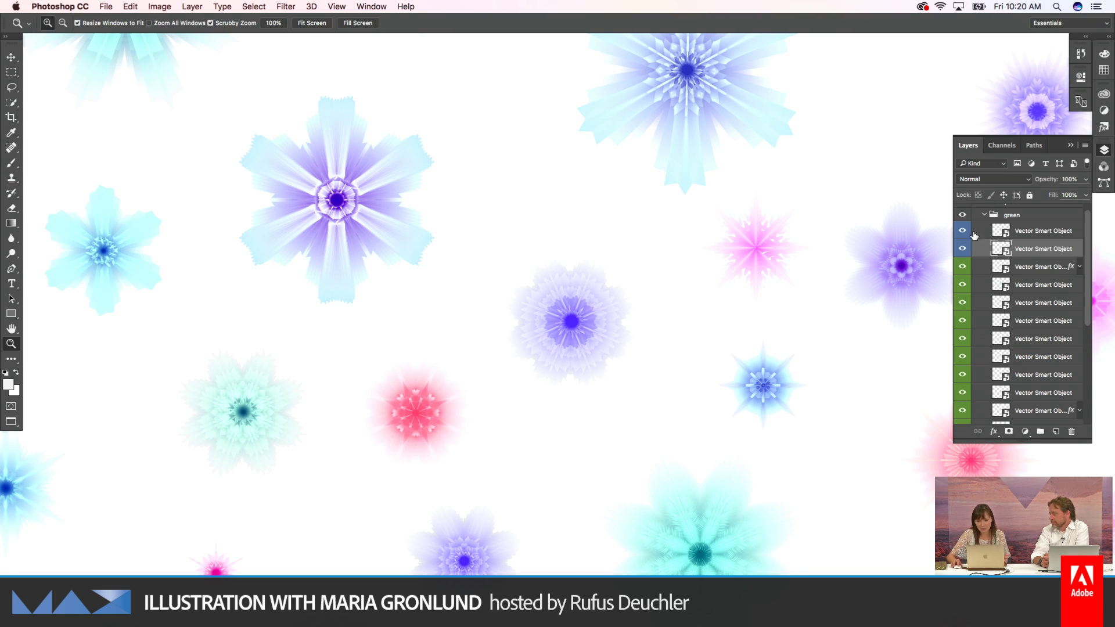
pyautogui.click(984, 215)
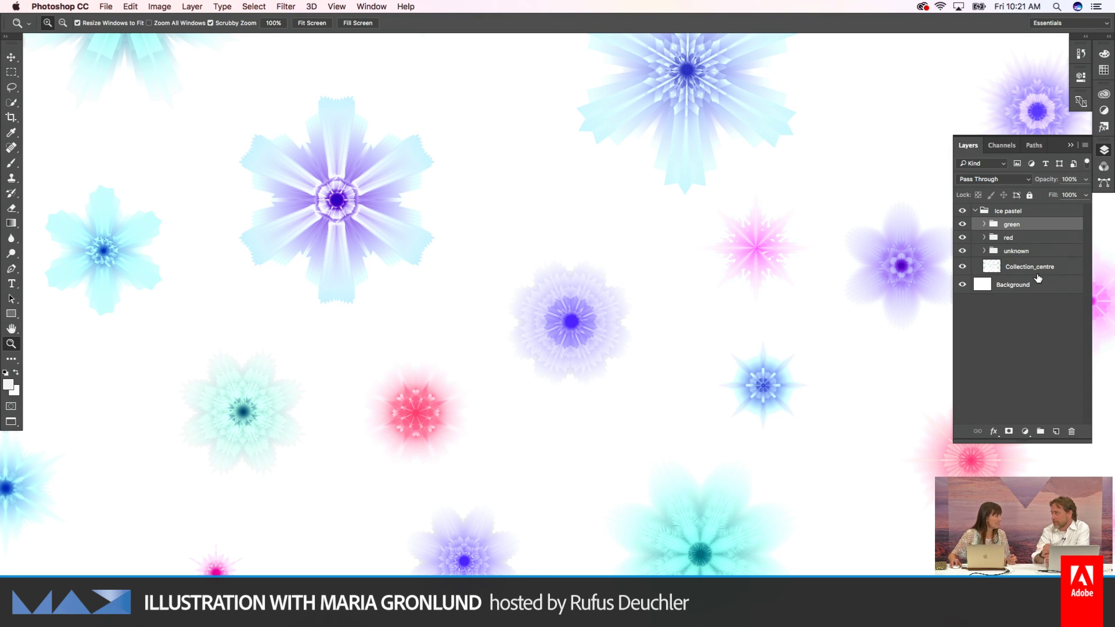
pyautogui.click(984, 238)
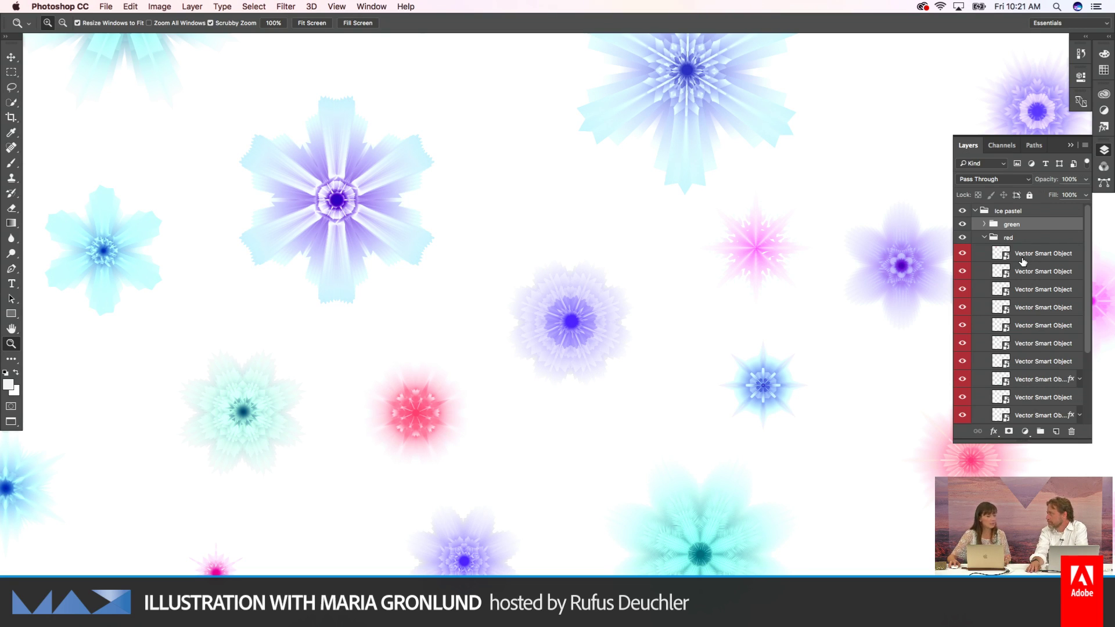
pyautogui.press('v')
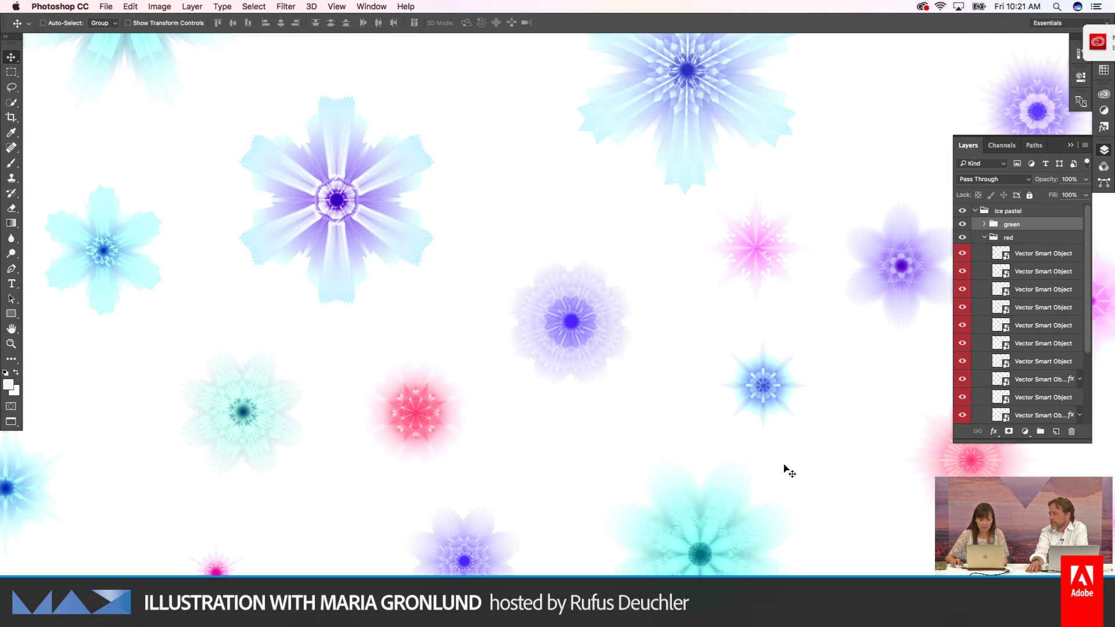
# Step: Select the red group's first smart object and toggle its first two layers off and on with the whole pattern in view
pyautogui.click(1024, 259)
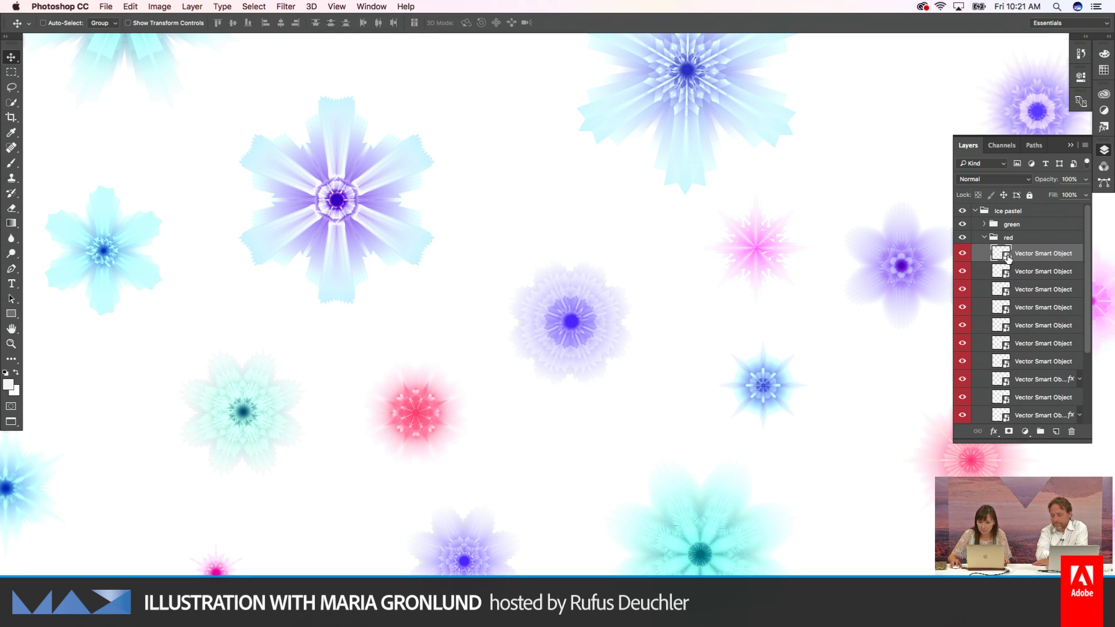
pyautogui.rightClick(1008, 258)
pyautogui.press('Escape')
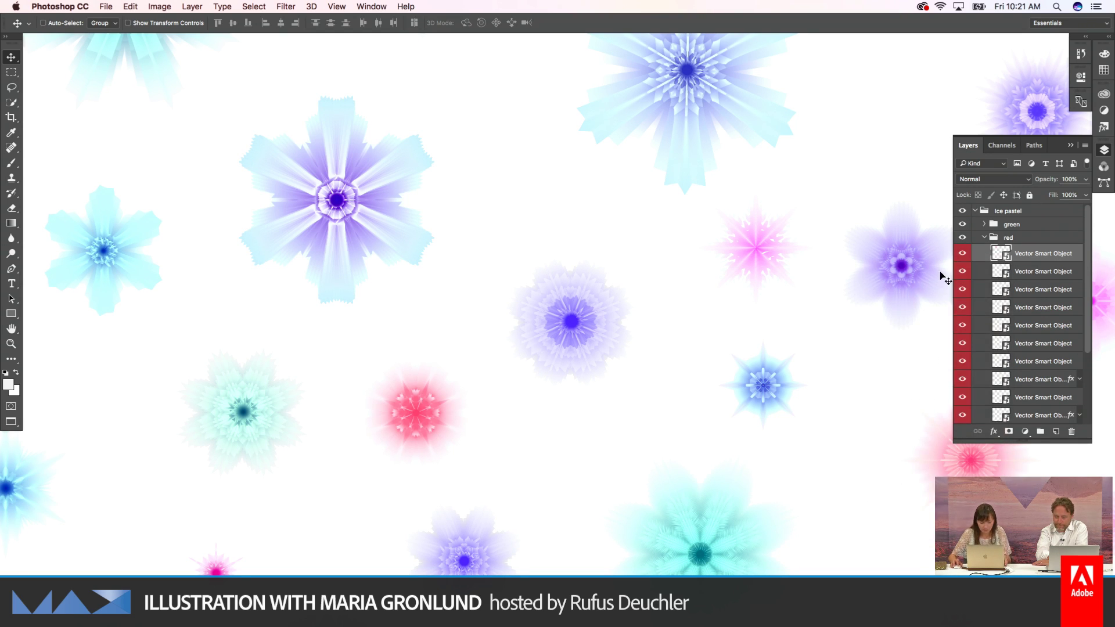
pyautogui.press('super+0')
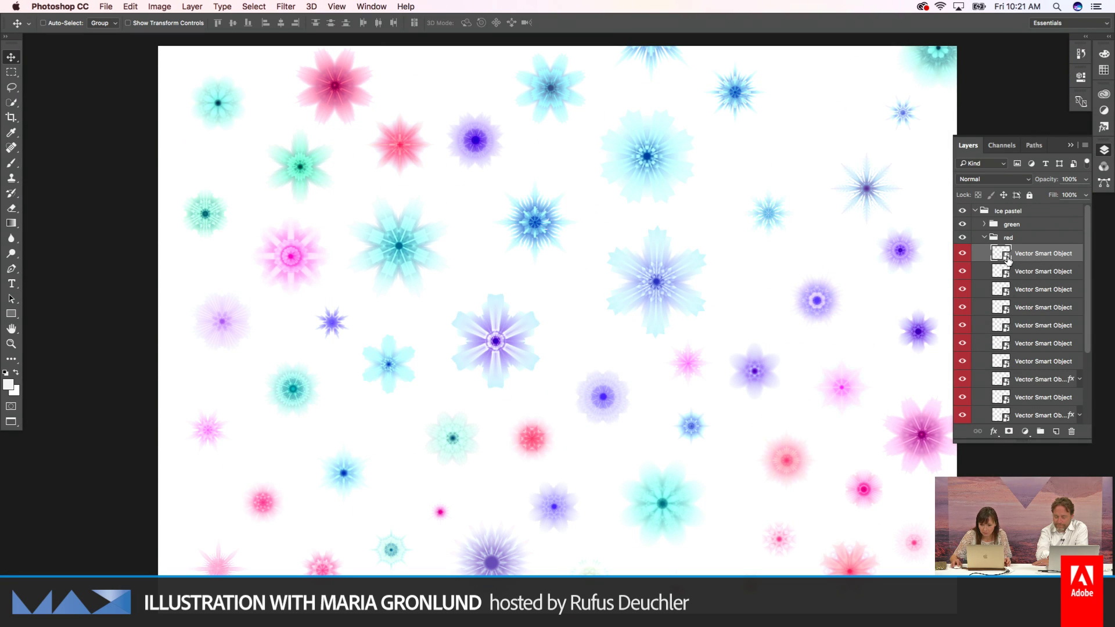
pyautogui.click(963, 254)
pyautogui.click(963, 254)
pyautogui.click(962, 271)
pyautogui.click(962, 271)
# Step: Examine the small pink flower and the teal flower beside it up close, and return to Illustrator
pyautogui.press('z')
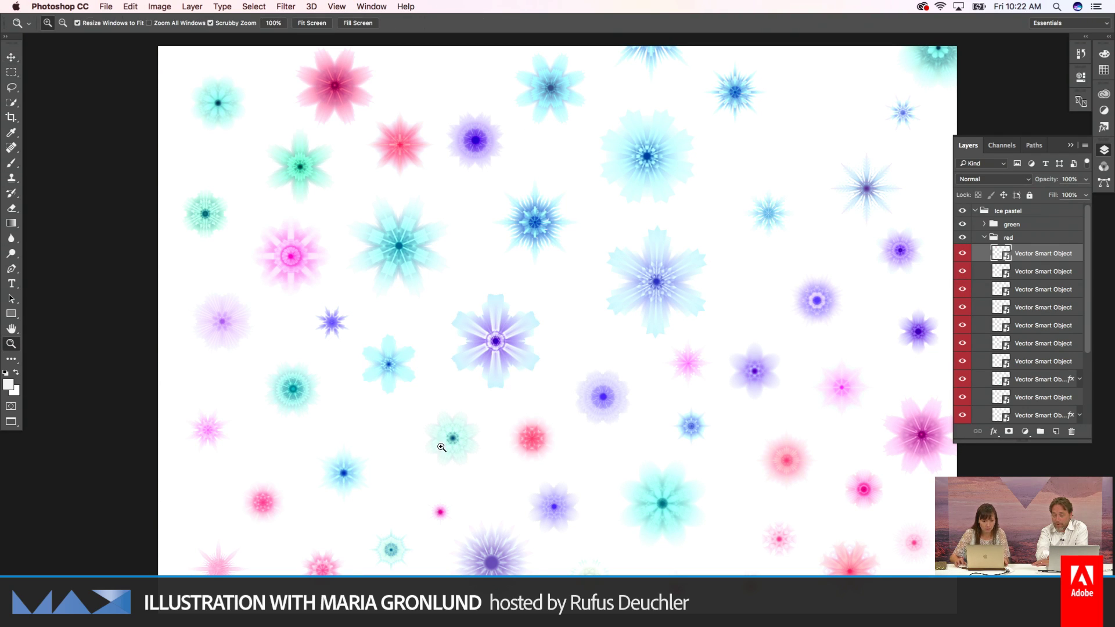
pyautogui.moveTo(221, 420); pyautogui.dragTo(331, 360)
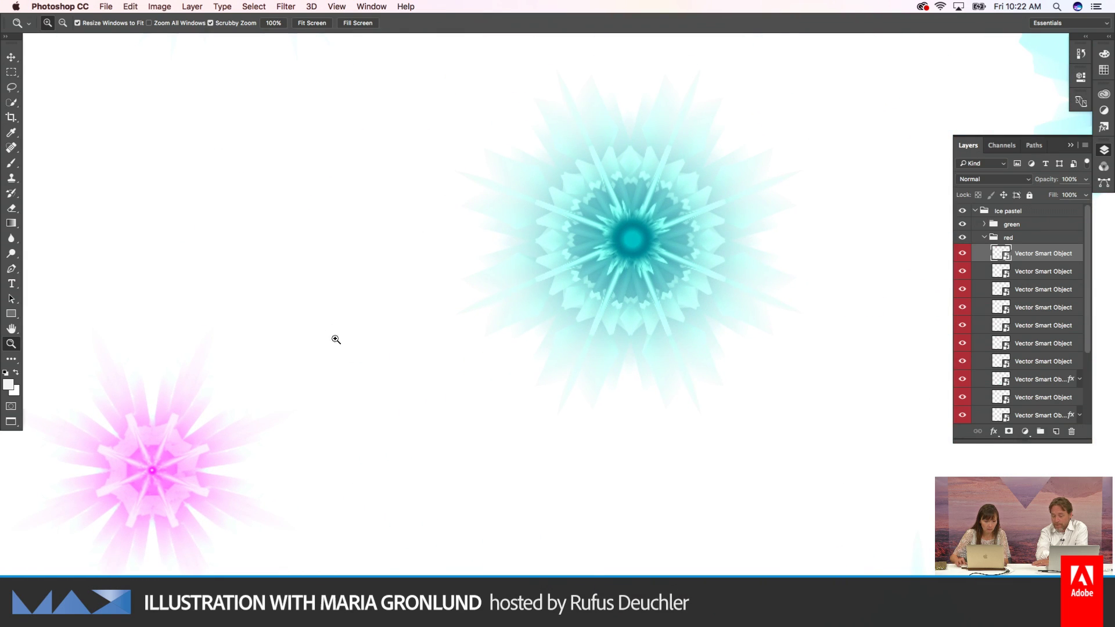
pyautogui.moveTo(199, 406); pyautogui.dragTo(314, 374)
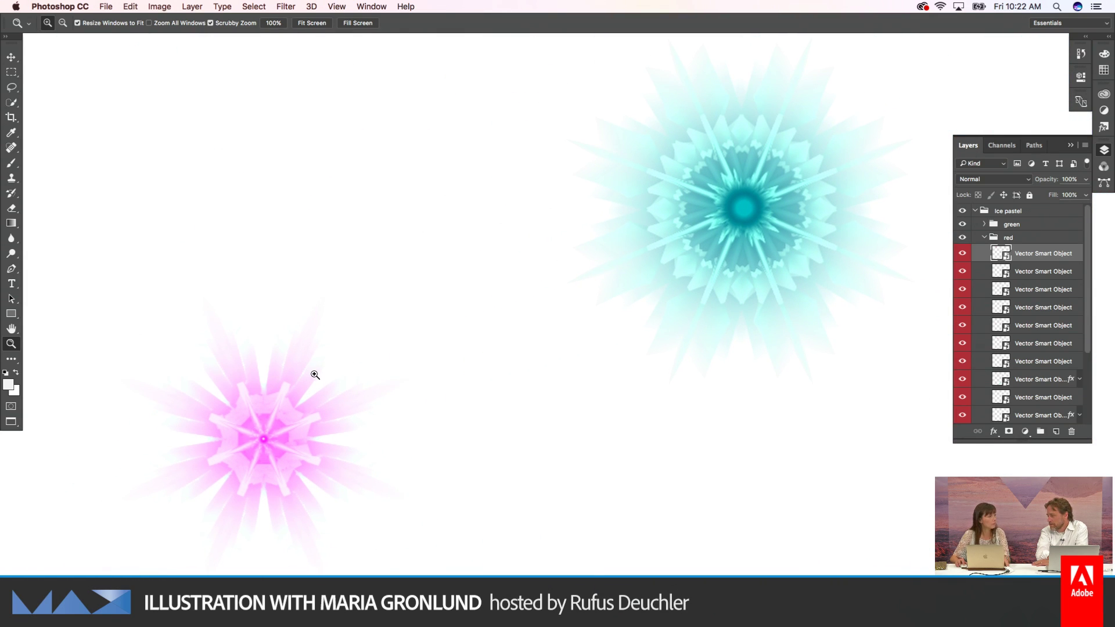
pyautogui.press('super+Tab')
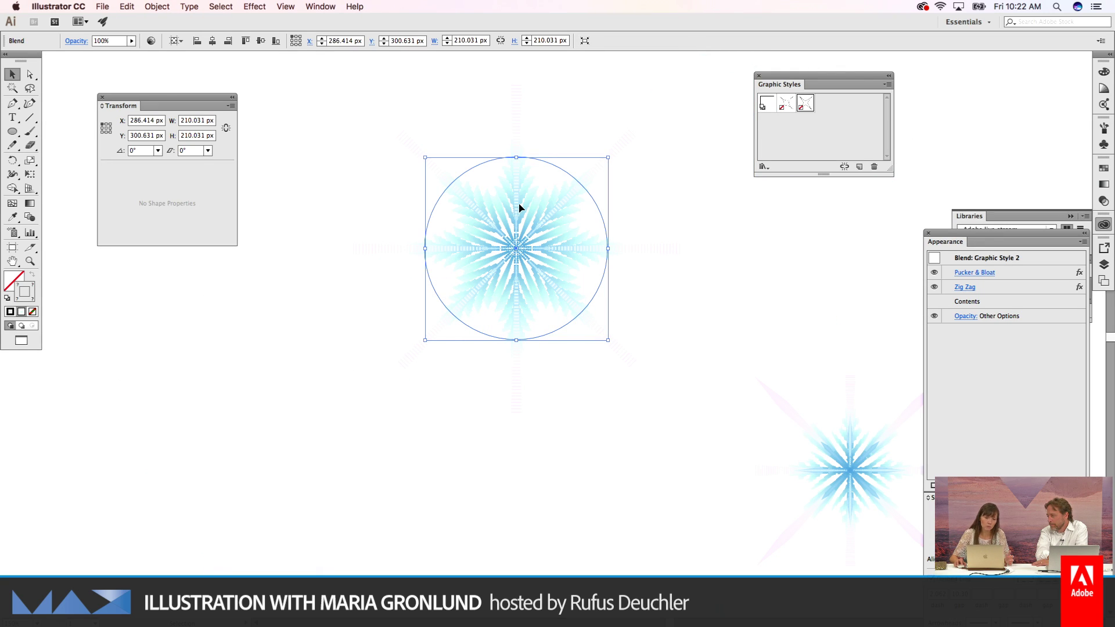
# Step: Try adding anchor points to the selected flower's path, and undo the addition
pyautogui.click(153, 7)
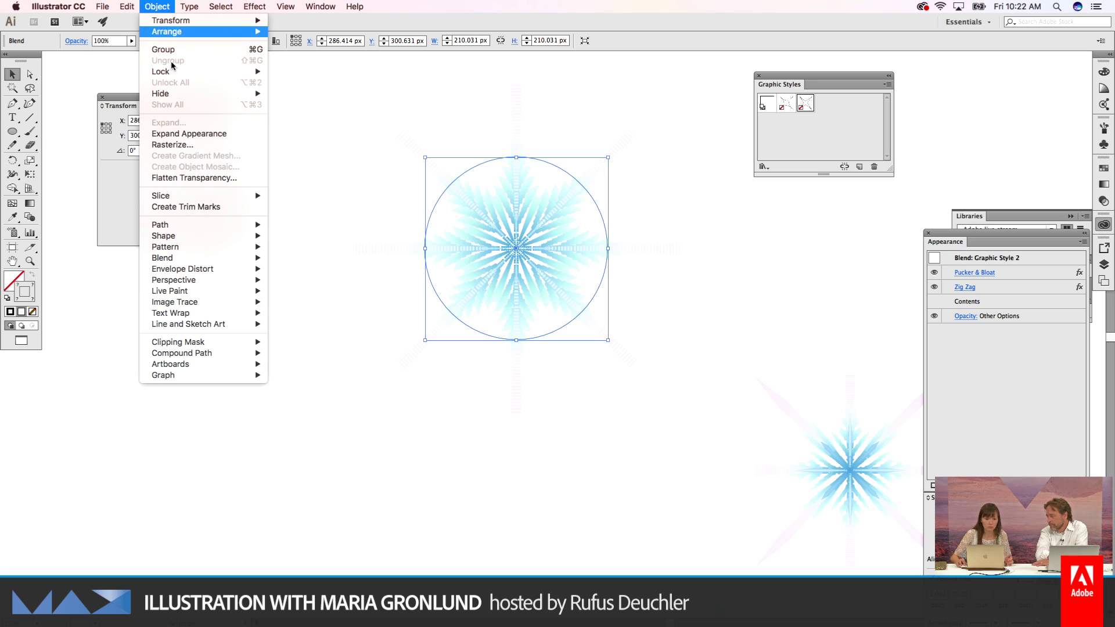
pyautogui.moveTo(216, 229)
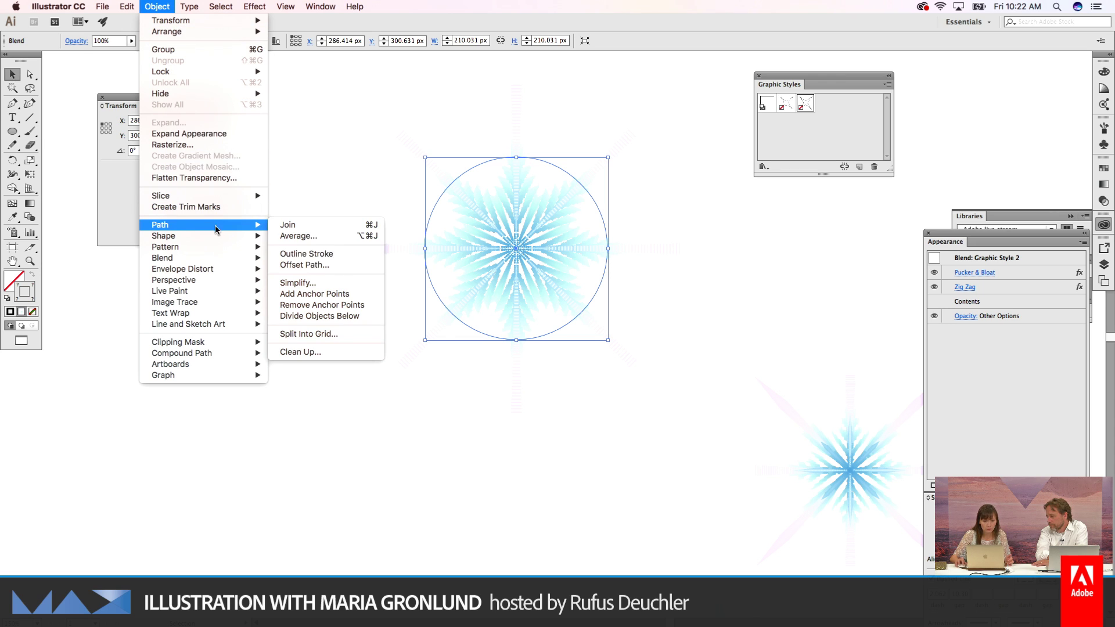
pyautogui.click(309, 295)
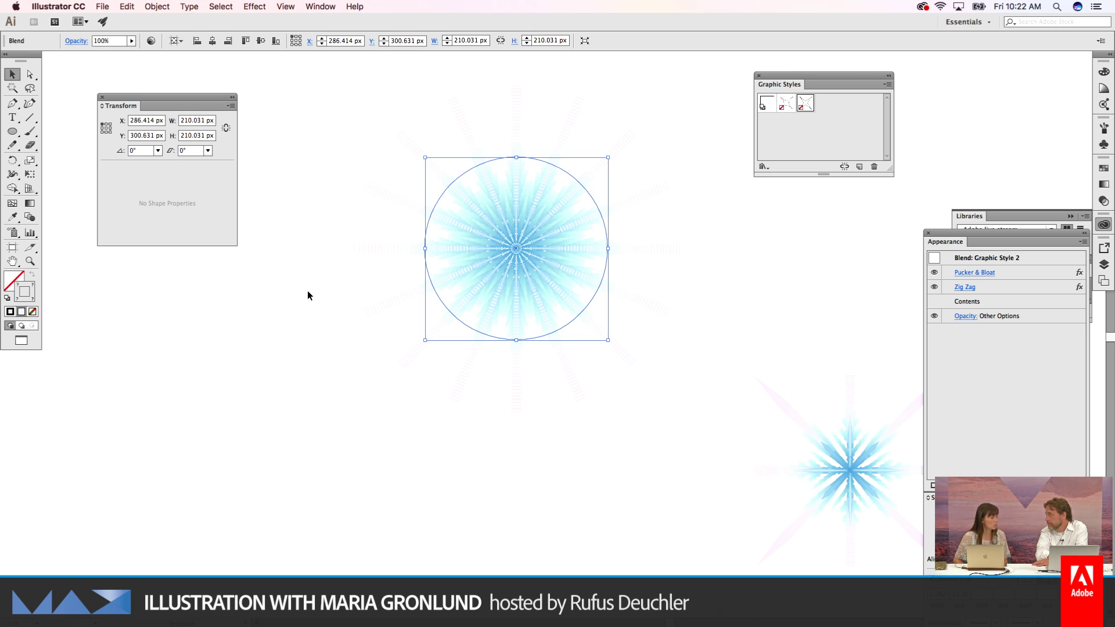
pyautogui.press('super+shift+b')
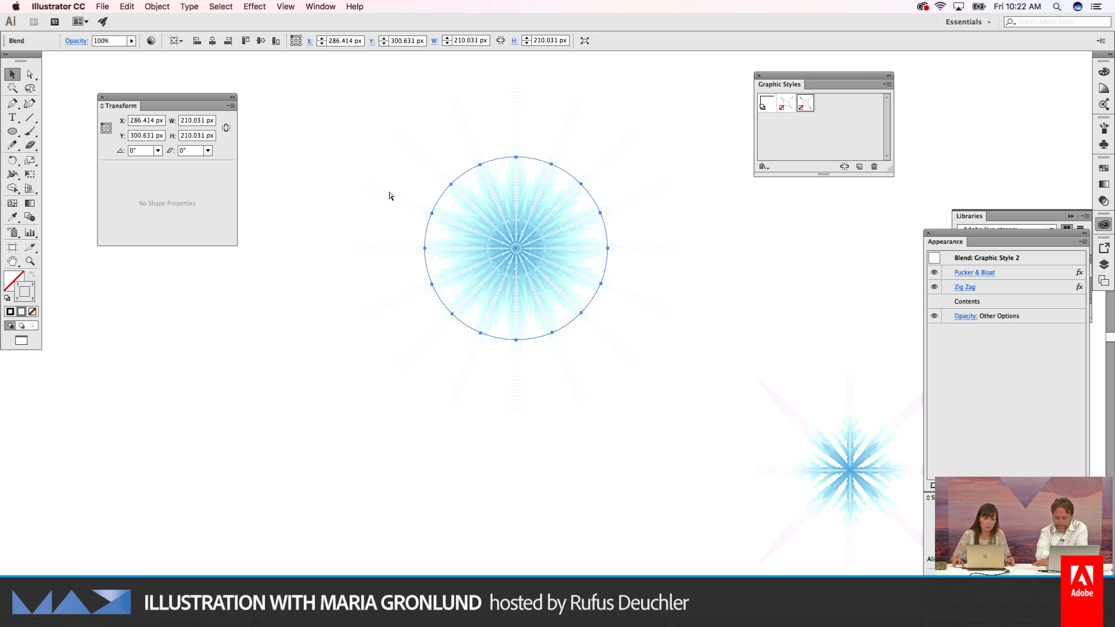
pyautogui.press('super+z')
# Step: Remove the topmost and bottommost anchor points from the flower's outer circle
pyautogui.press('a')
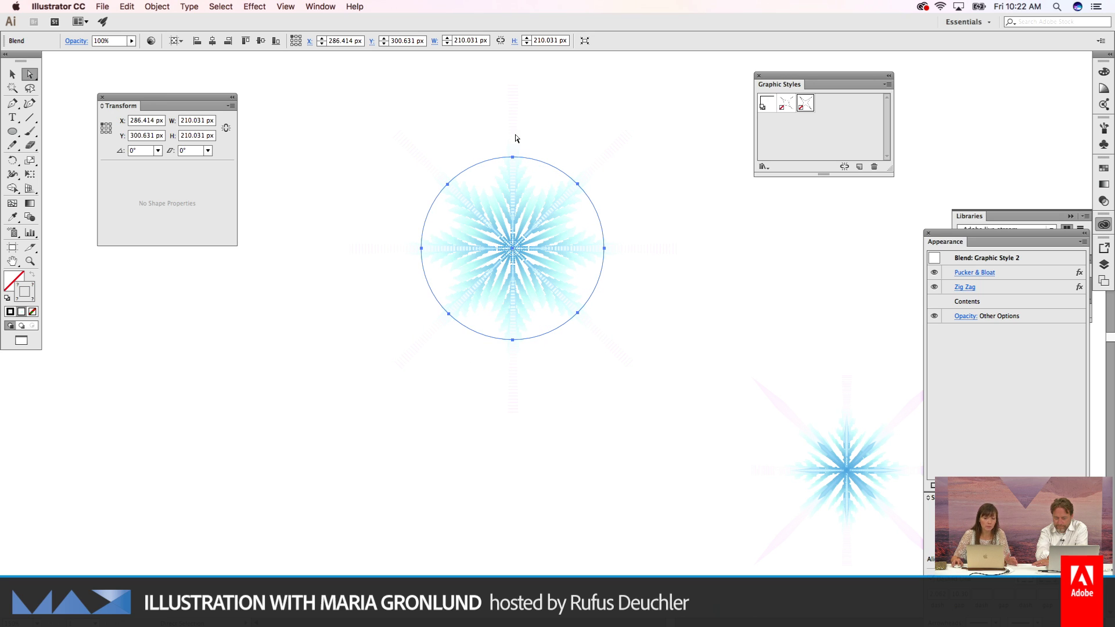
pyautogui.click(512, 157)
pyautogui.moveTo(541, 364); pyautogui.dragTo(505, 326)
pyautogui.click(229, 43)
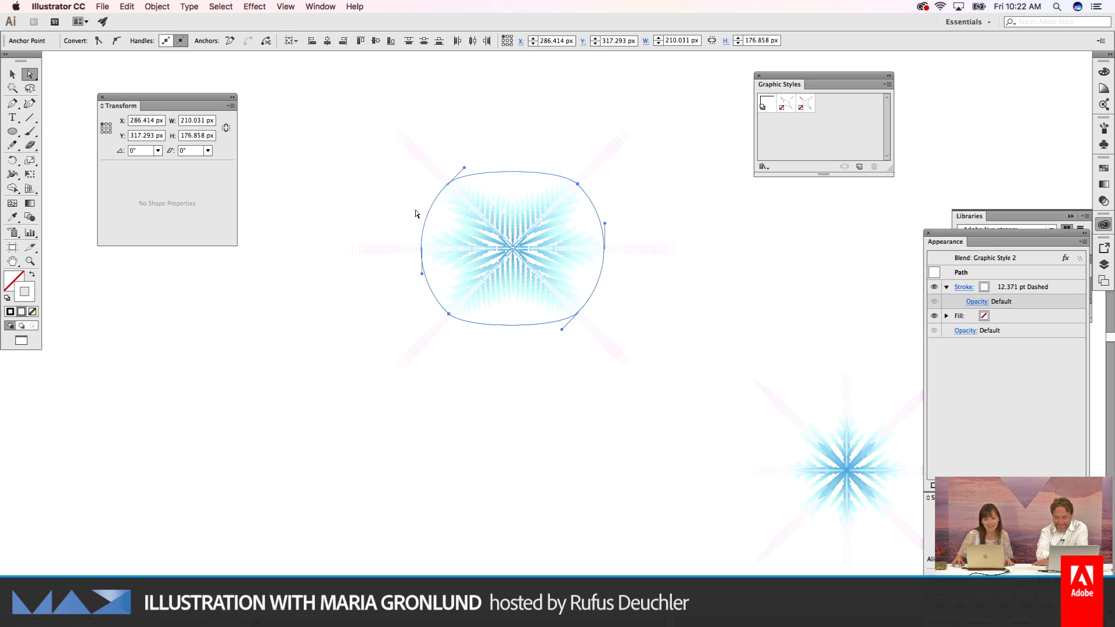
# Step: Undo the anchor-point removal on the flower's outer circle and deselect the path
pyautogui.press('super')
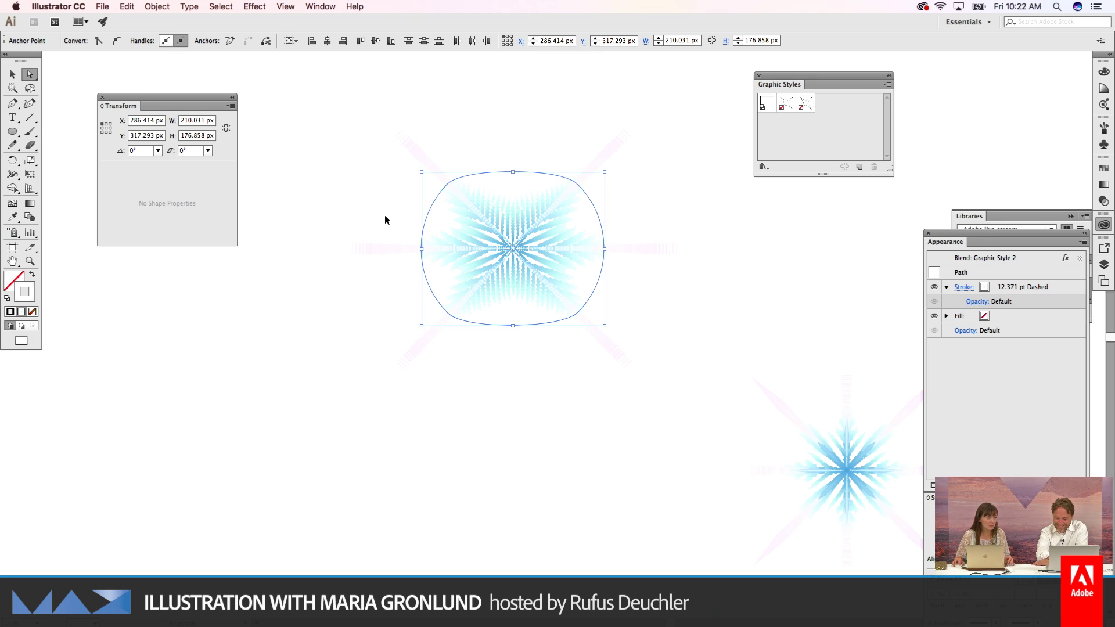
pyautogui.press('super+z')
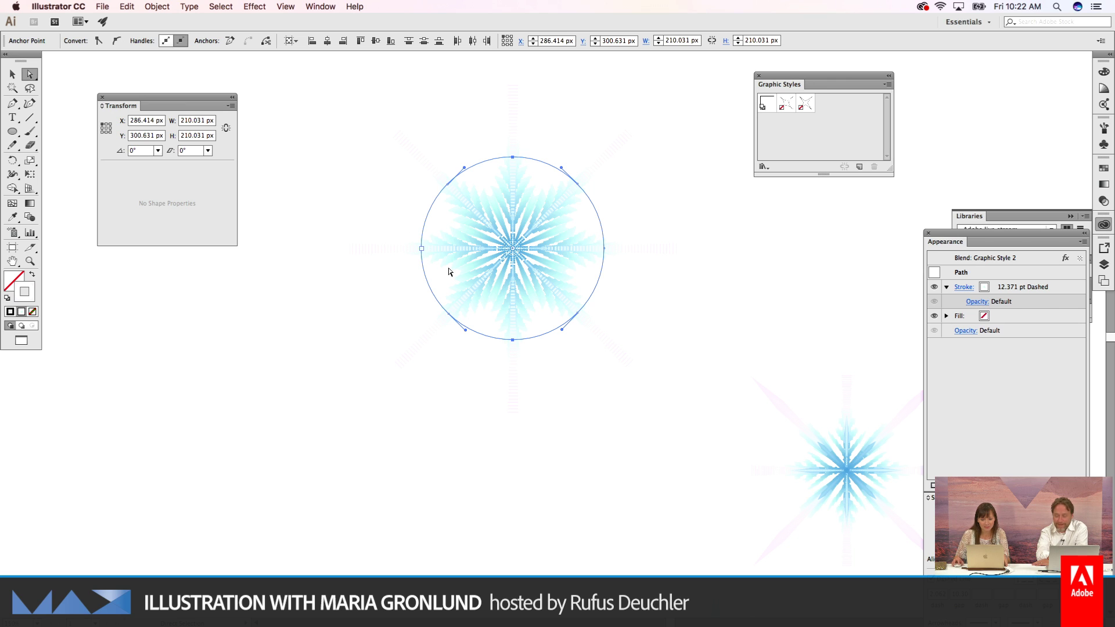
pyautogui.click(492, 418)
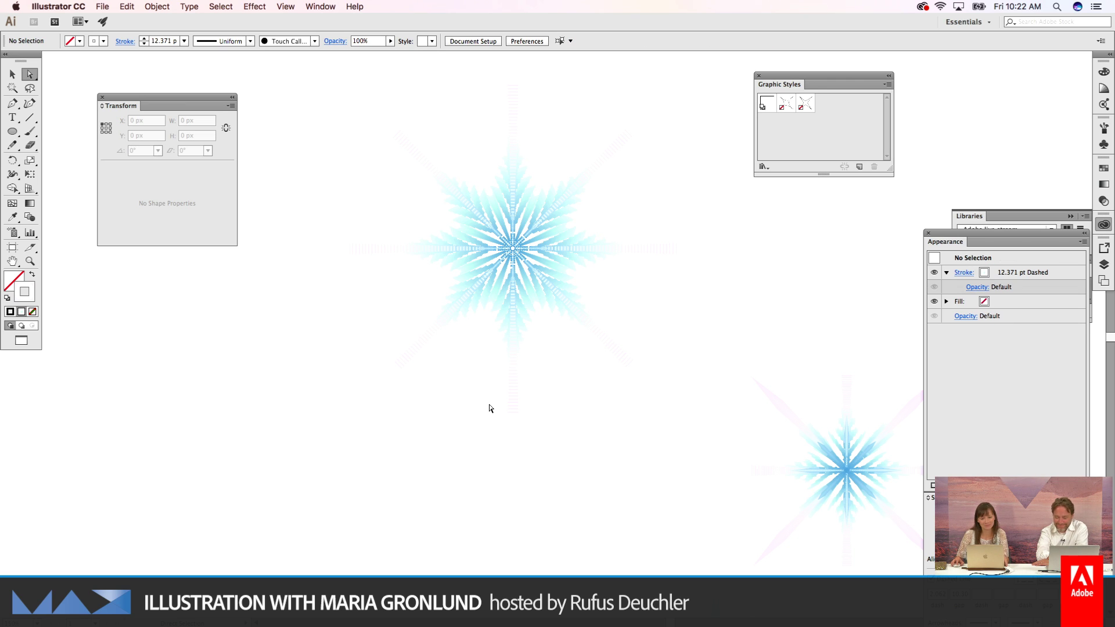
# Step: Switch to Photoshop, locate the small pink flower in the whole pattern and examine its centre and petals up close
pyautogui.press('super+Tab')
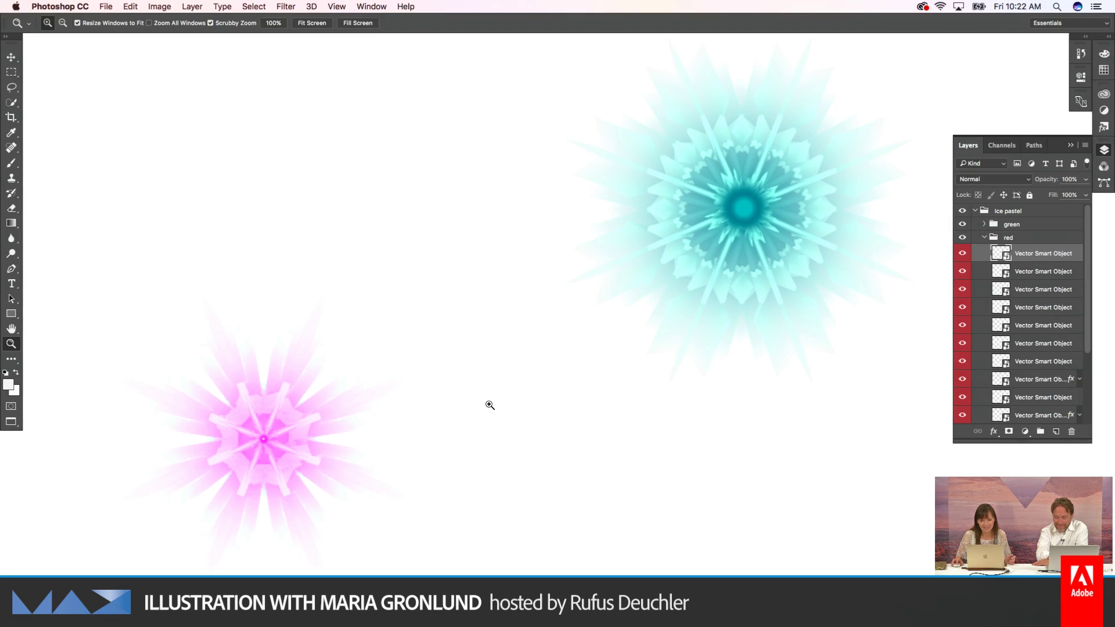
pyautogui.press('v')
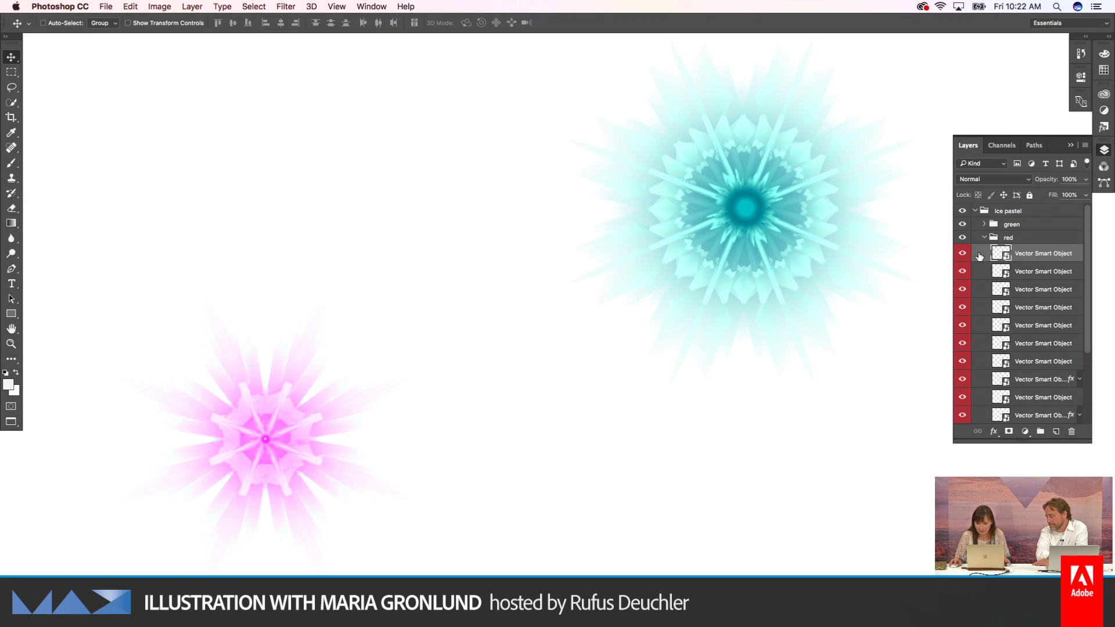
pyautogui.press('super')
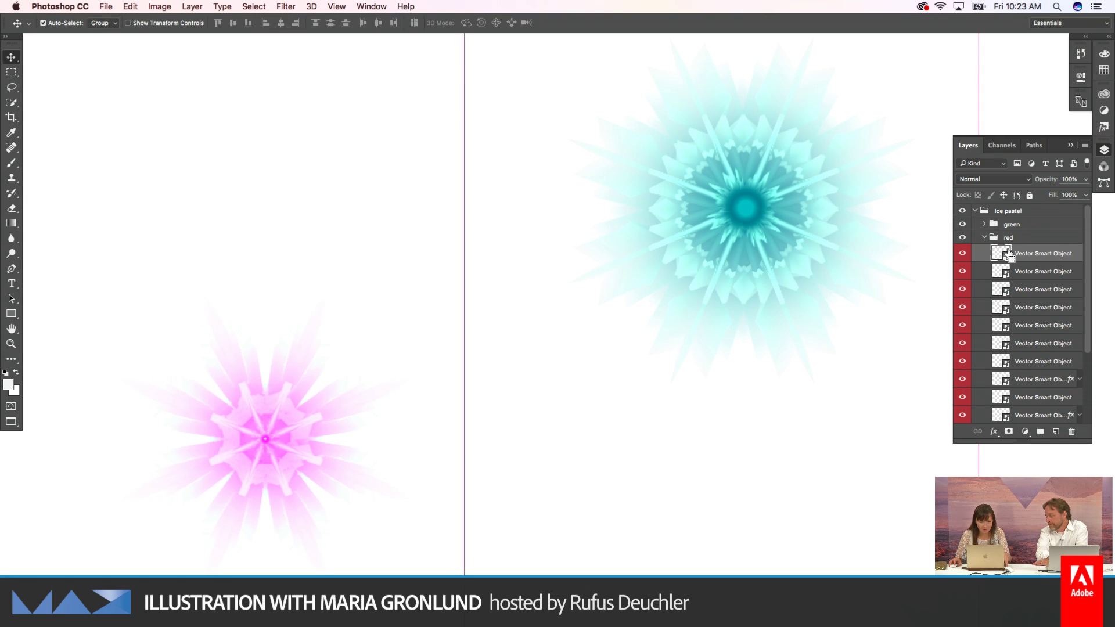
pyautogui.press('super+minus')
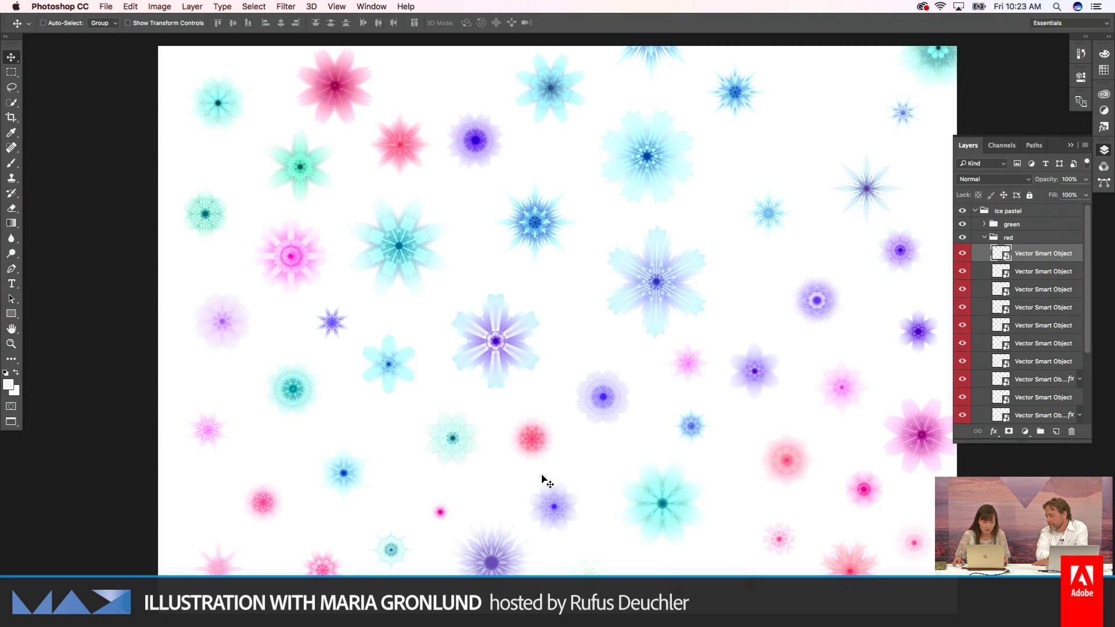
pyautogui.press('z')
pyautogui.moveTo(231, 436); pyautogui.dragTo(318, 415)
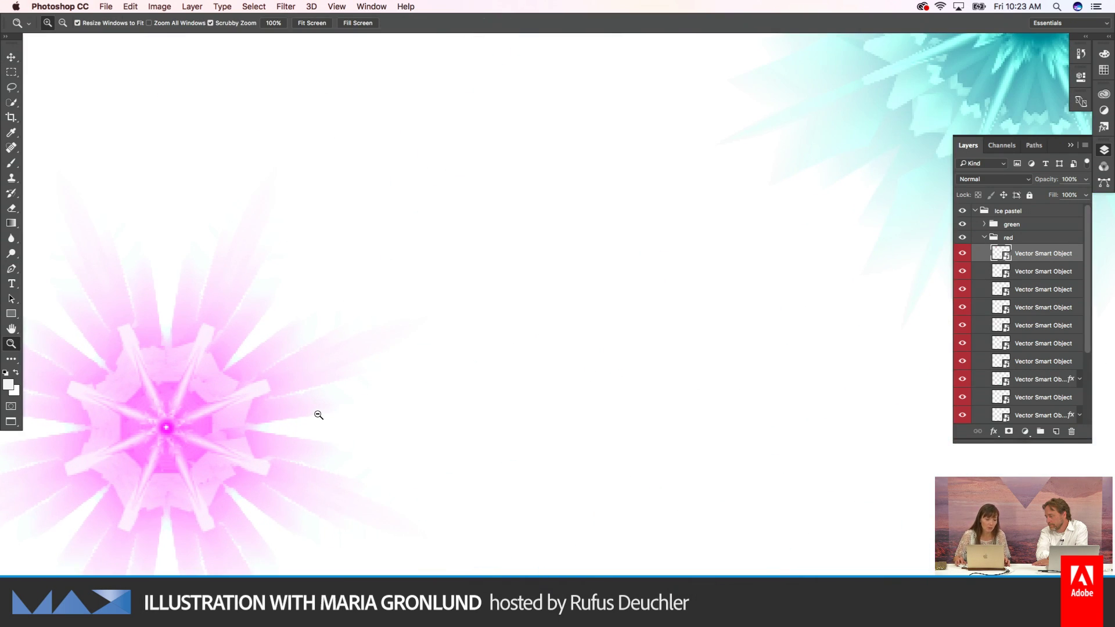
pyautogui.hscroll(-8, 468, 386)
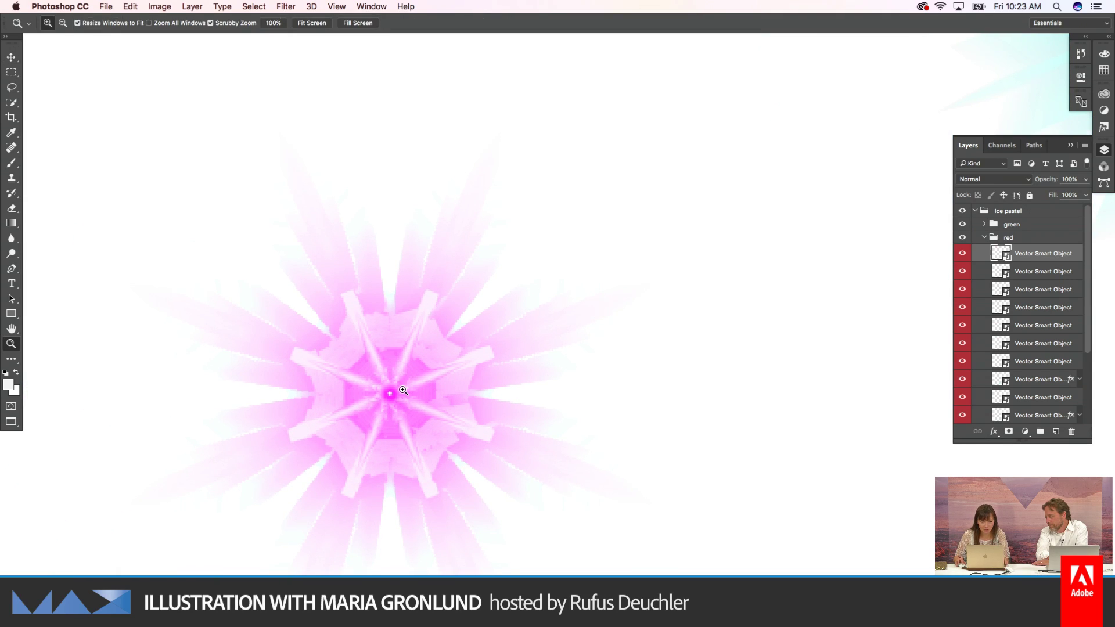
pyautogui.moveTo(400, 395); pyautogui.dragTo(408, 399)
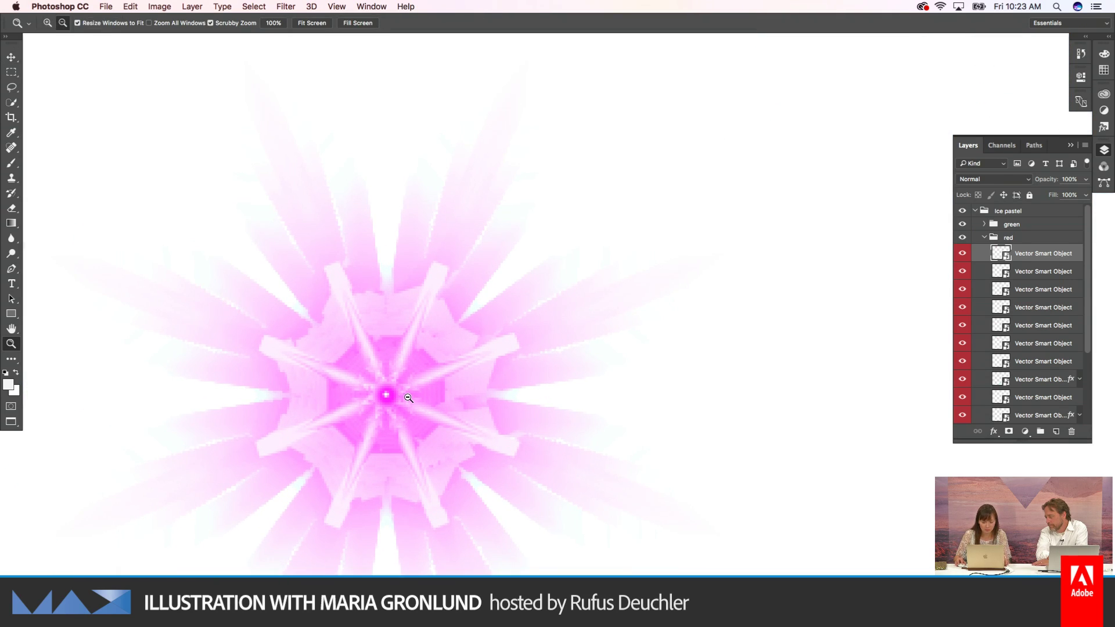
pyautogui.keyDown('alt'); pyautogui.click(408, 398); pyautogui.keyUp('alt')
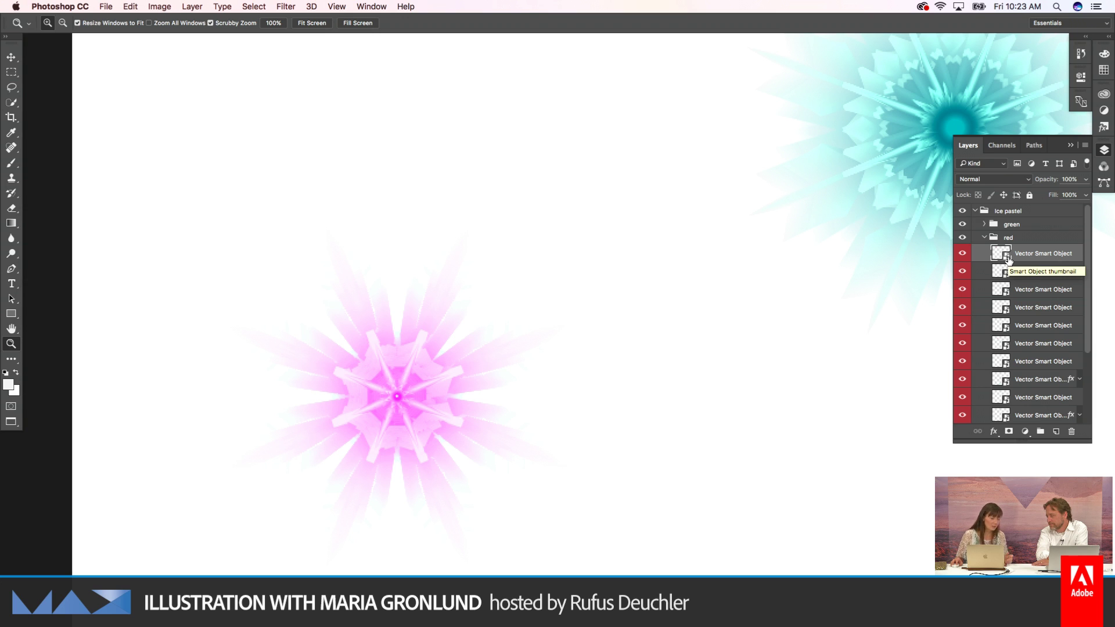
# Step: Try to open the contents of the red group's first smart object in Illustrator, and dismiss the alert
pyautogui.doubleClick(1008, 259)
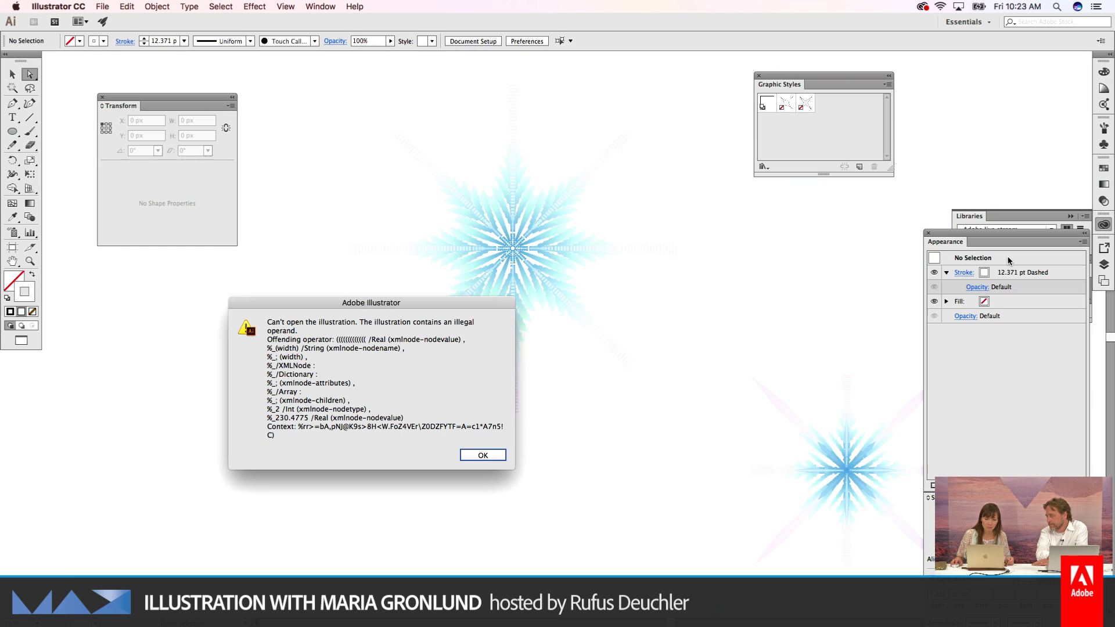
pyautogui.moveTo(461, 306); pyautogui.dragTo(401, 330)
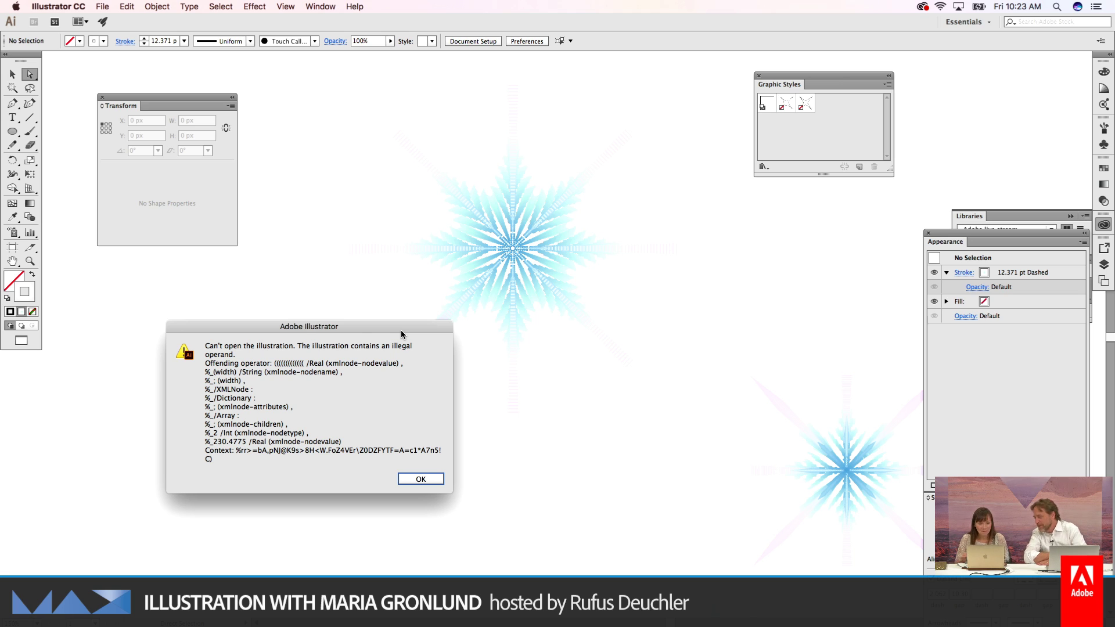
pyautogui.click(421, 480)
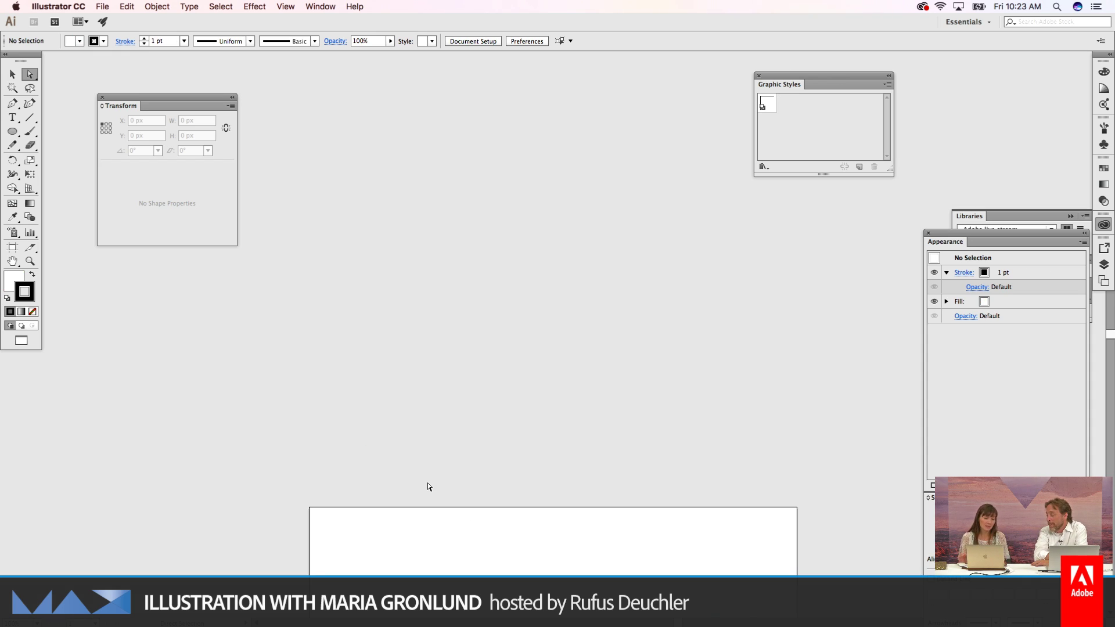
# Step: Return to Photoshop, select the red group's second smart object and toggle layers to identify their flowers in the whole pattern
pyautogui.press('super+Tab')
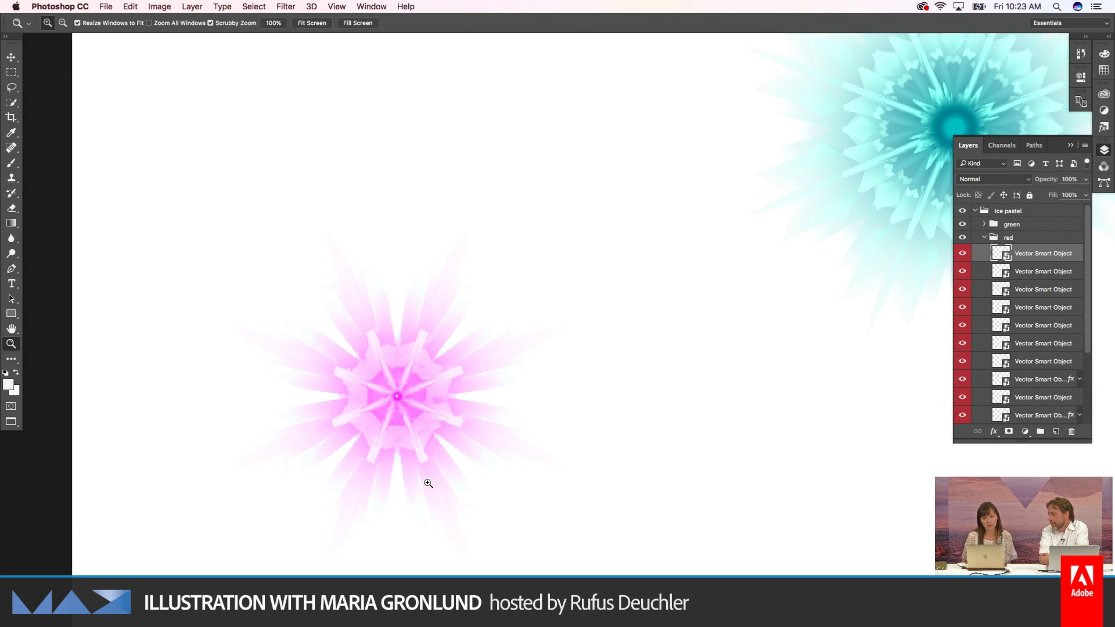
pyautogui.click(1010, 277)
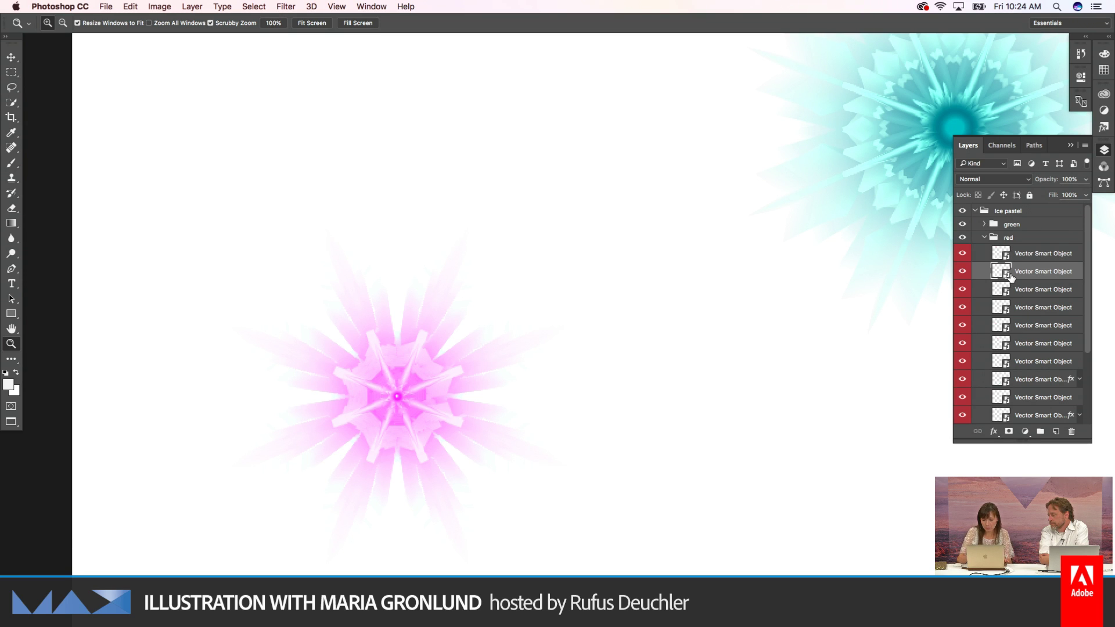
pyautogui.press('super+0')
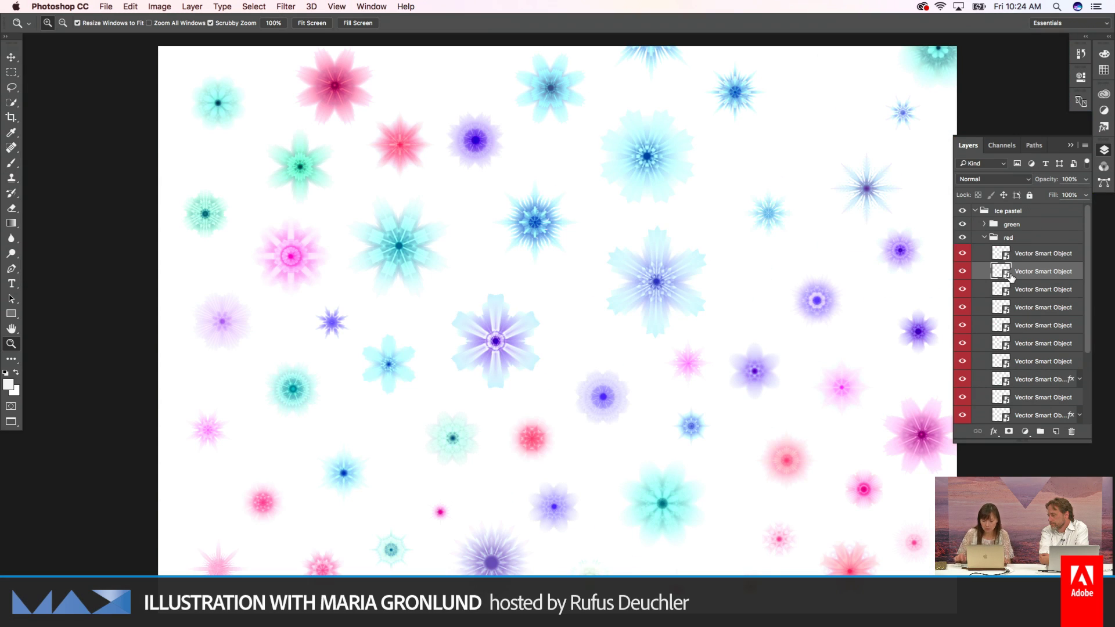
pyautogui.click(961, 275)
pyautogui.click(962, 327)
pyautogui.click(962, 326)
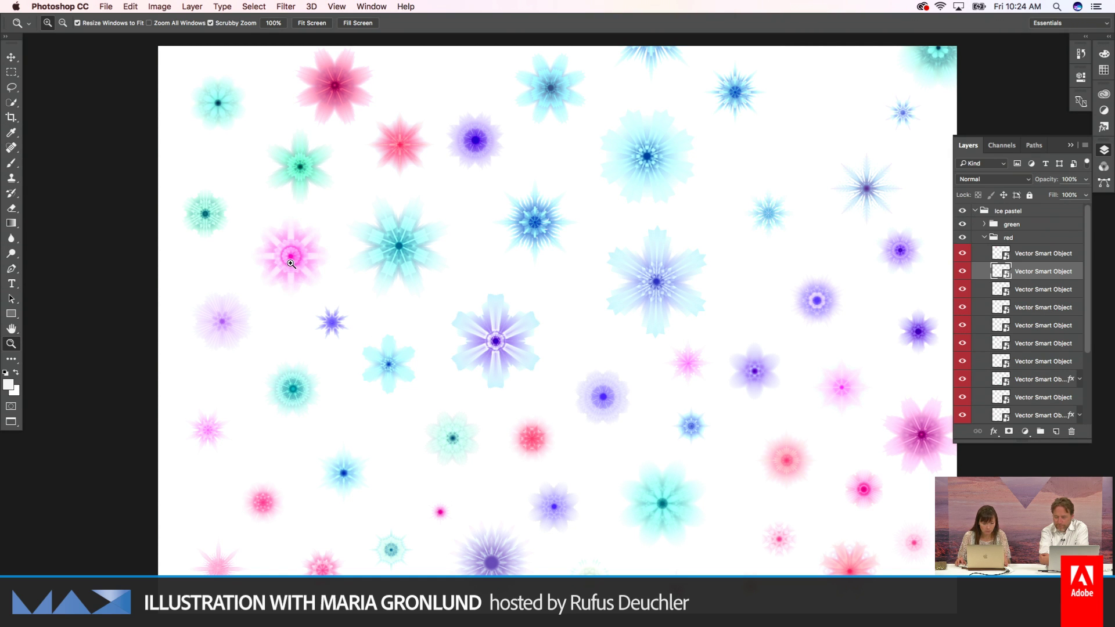
# Step: Examine the large pink flower beside the teal one up close and select its smart object layer in the red group
pyautogui.moveTo(292, 251); pyautogui.dragTo(363, 247)
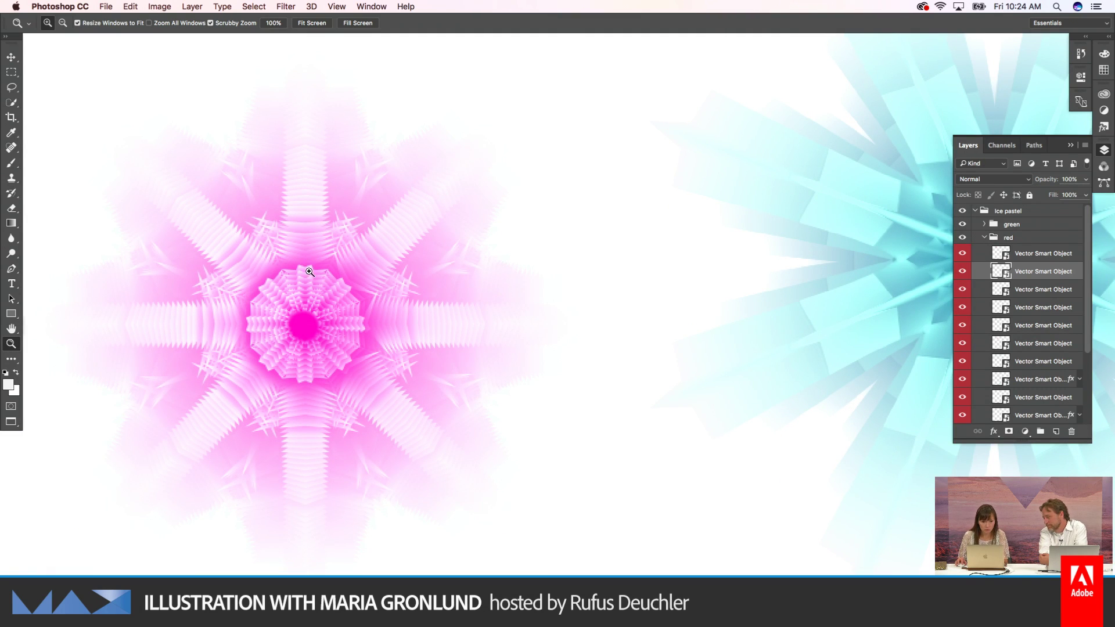
pyautogui.moveTo(298, 294); pyautogui.dragTo(391, 310)
pyautogui.keyDown('alt'); pyautogui.click(393, 331); pyautogui.keyUp('alt')
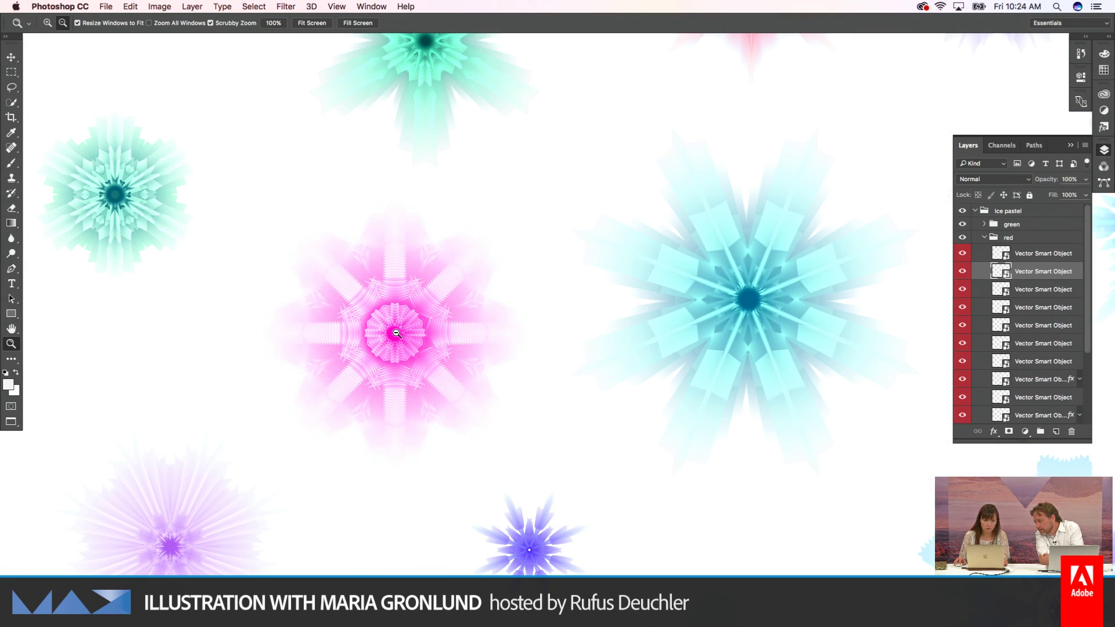
pyautogui.press('v')
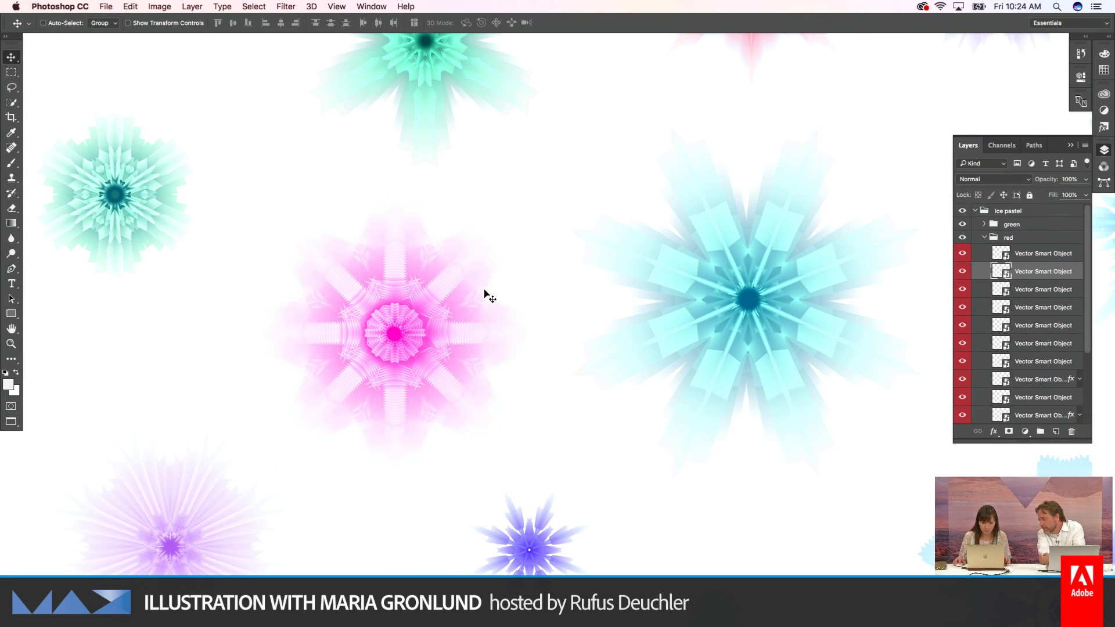
pyautogui.rightClick(401, 323)
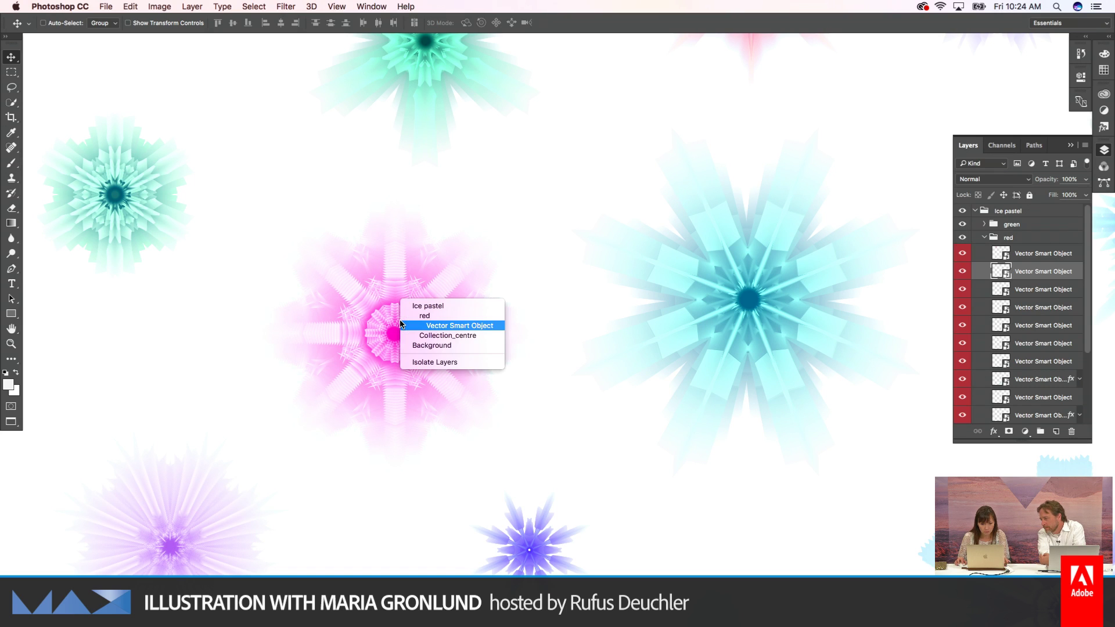
pyautogui.click(433, 324)
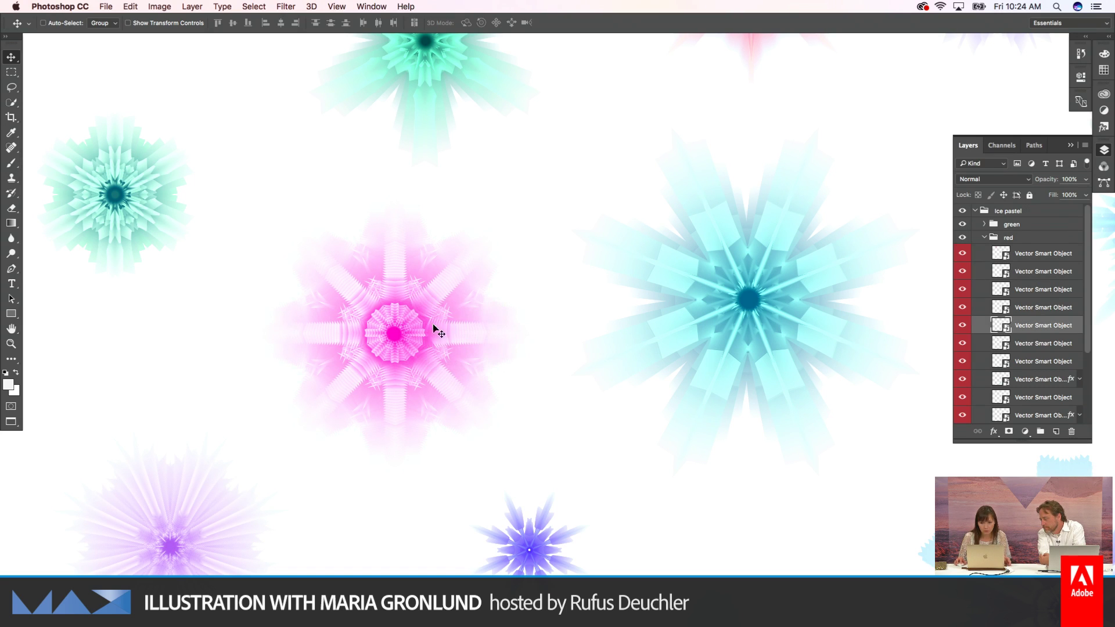
# Step: Try to open the large pink flower's smart object in Illustrator, dismiss the alert and return to the blue flower document
pyautogui.doubleClick(1001, 325)
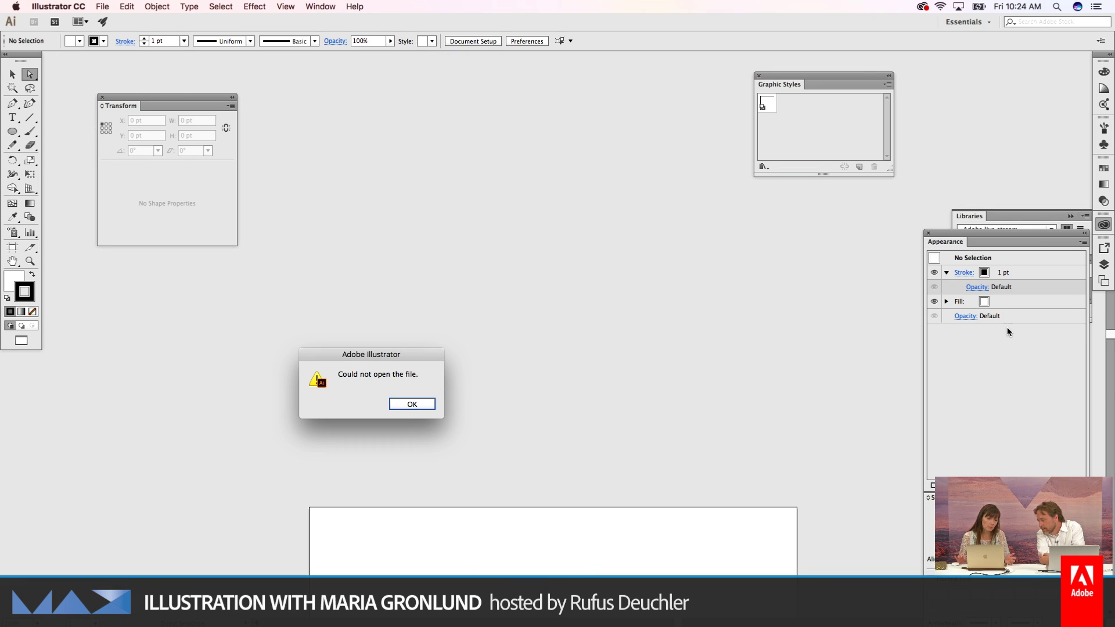
pyautogui.moveTo(424, 353); pyautogui.dragTo(421, 286)
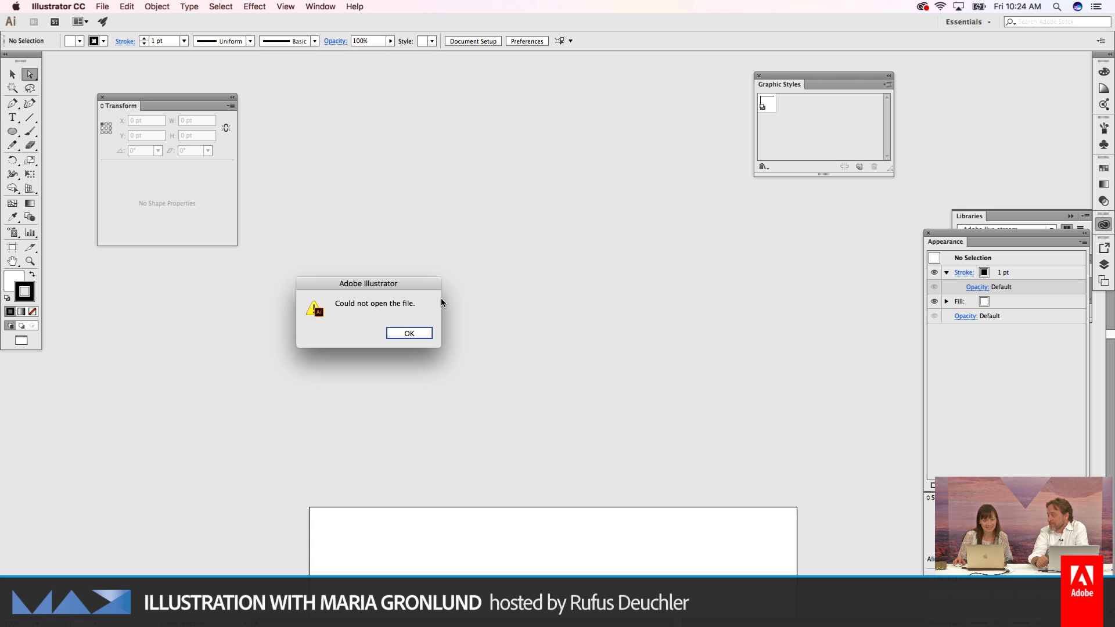
pyautogui.click(421, 334)
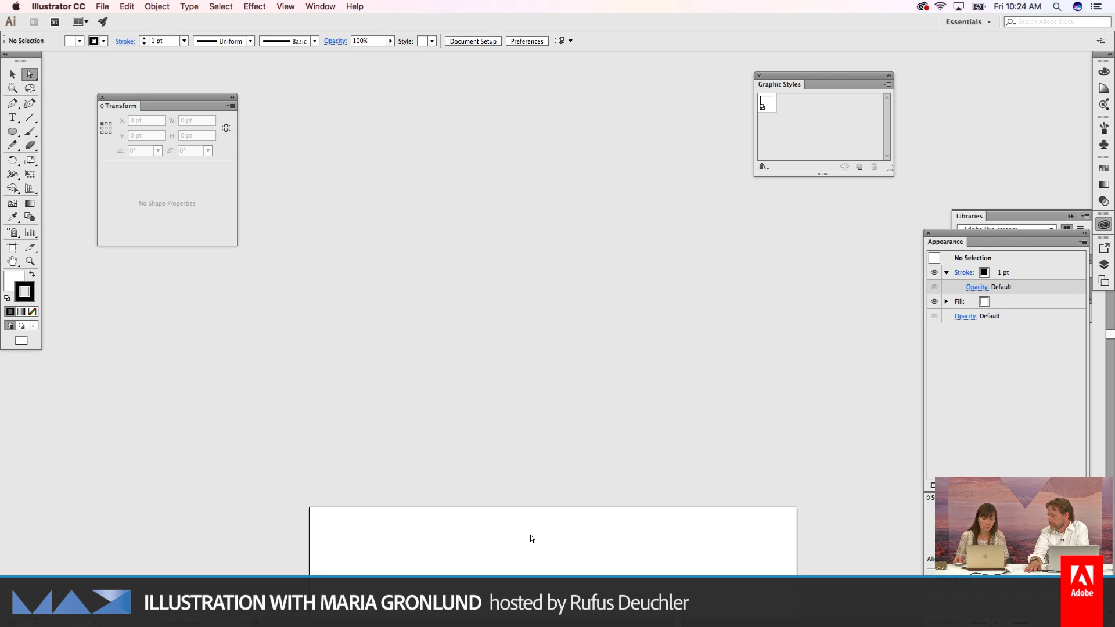
pyautogui.moveTo(543, 543); pyautogui.dragTo(520, 316)
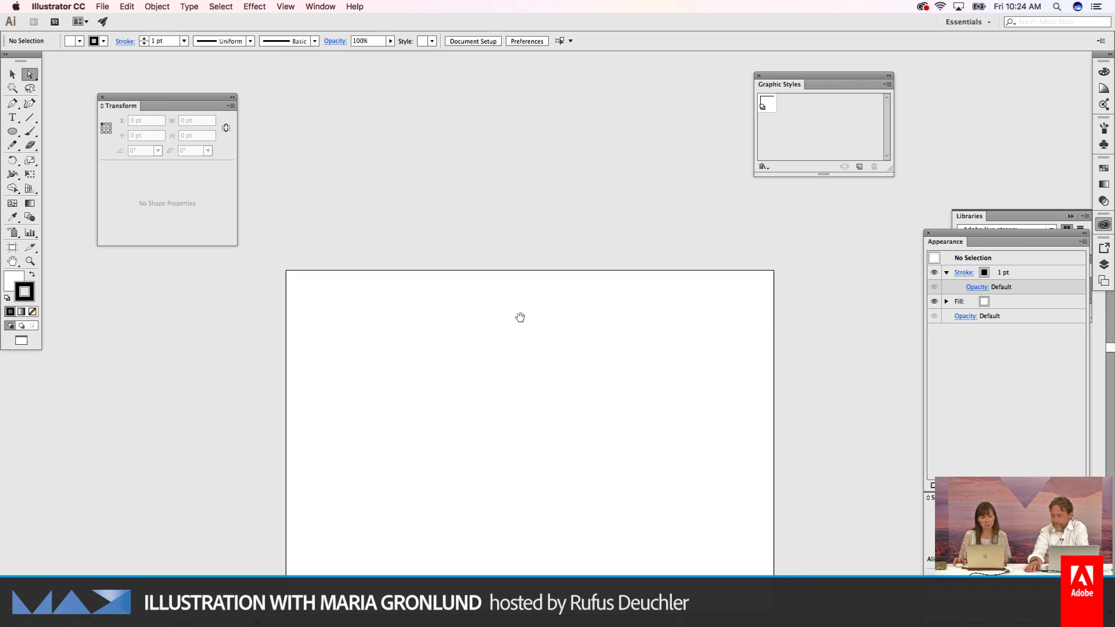
pyautogui.moveTo(530, 360); pyautogui.dragTo(528, 323)
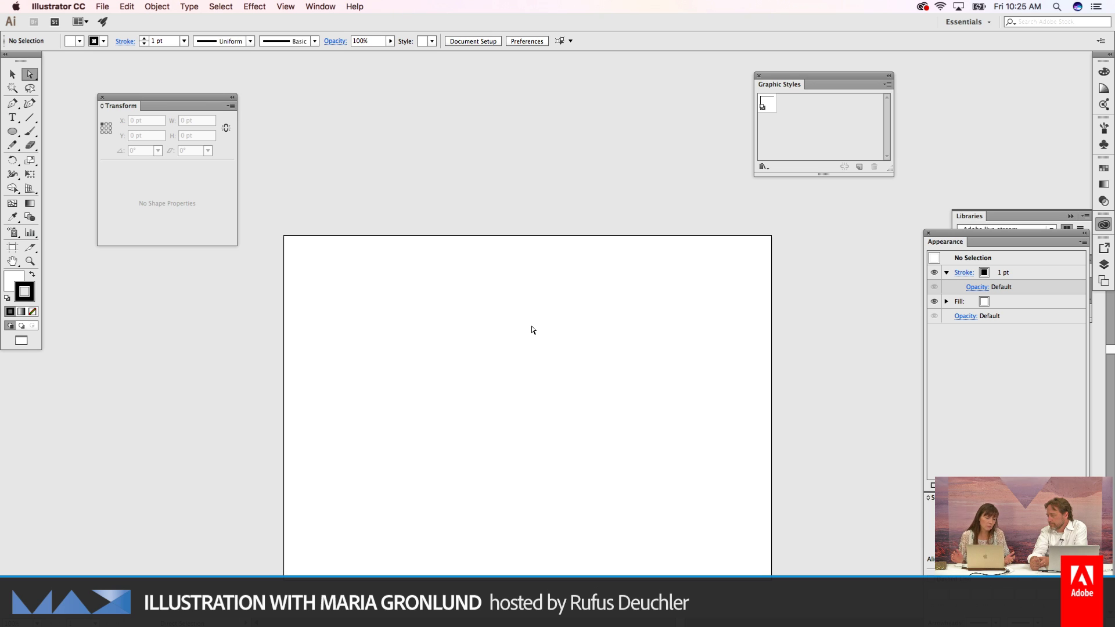
pyautogui.press('super+grave')
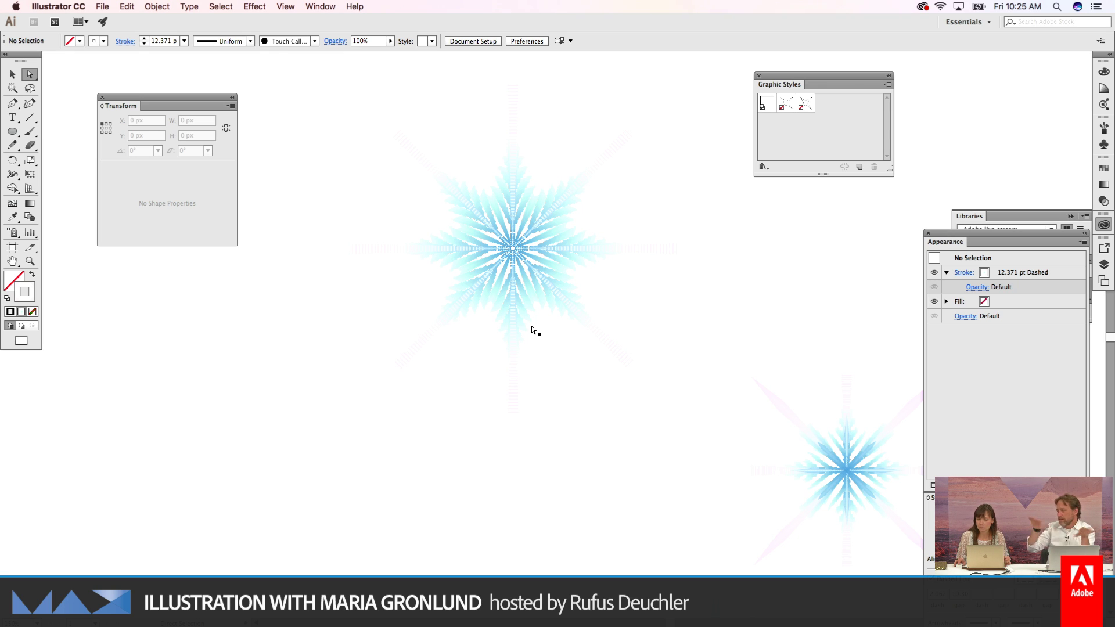
pyautogui.hscroll(1, 531, 330)
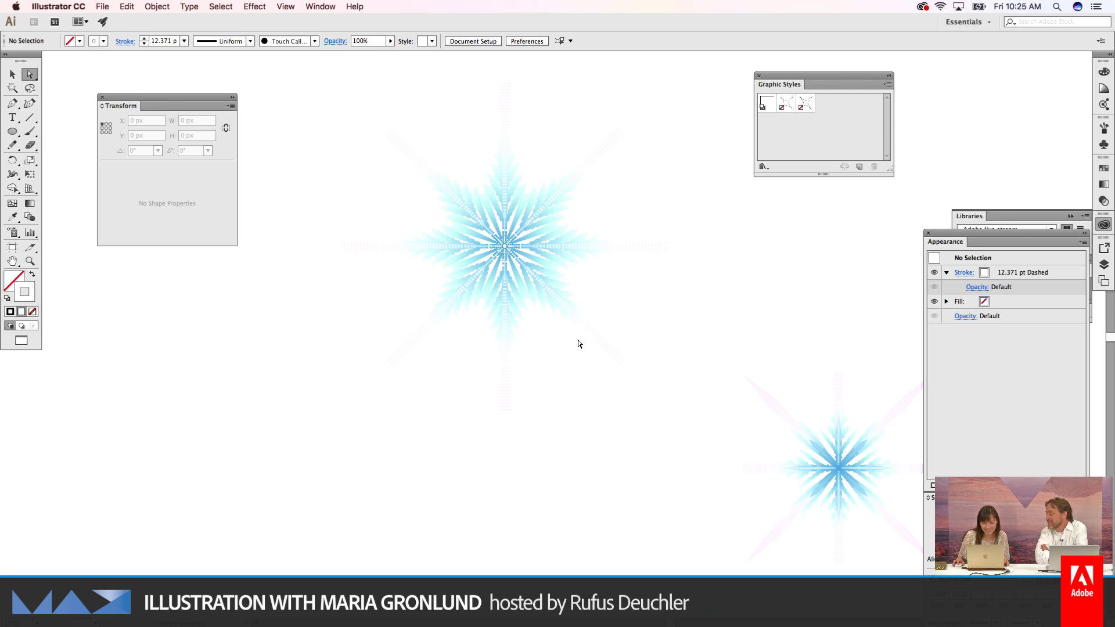
# Step: Switch back to Photoshop and look over the large pink flower and the flowers around it
pyautogui.press('super+Tab')
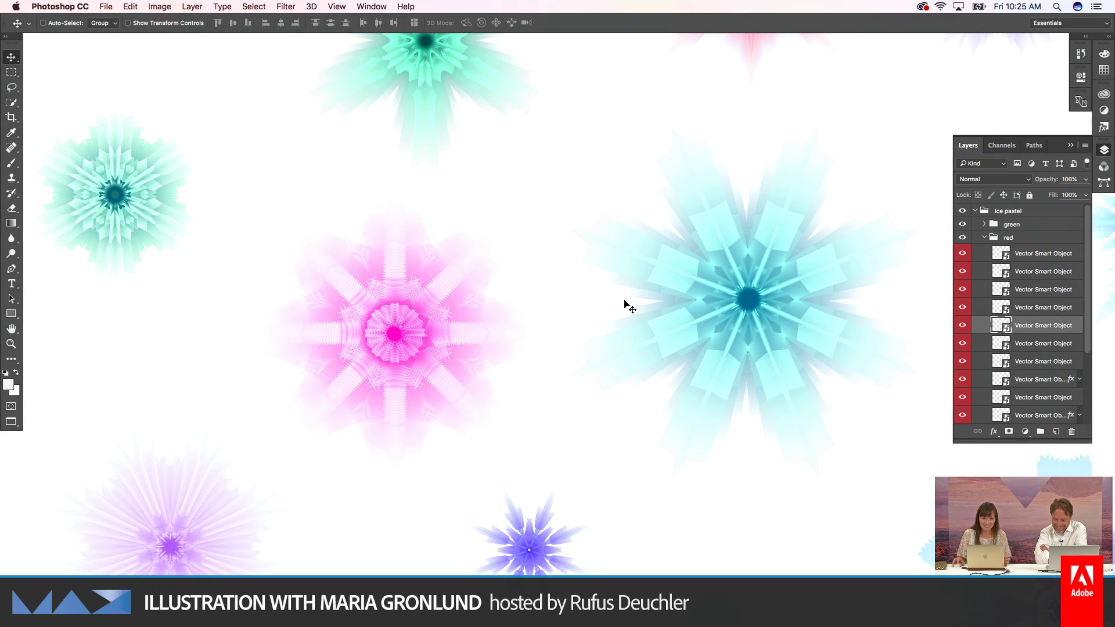
pyautogui.press('super')
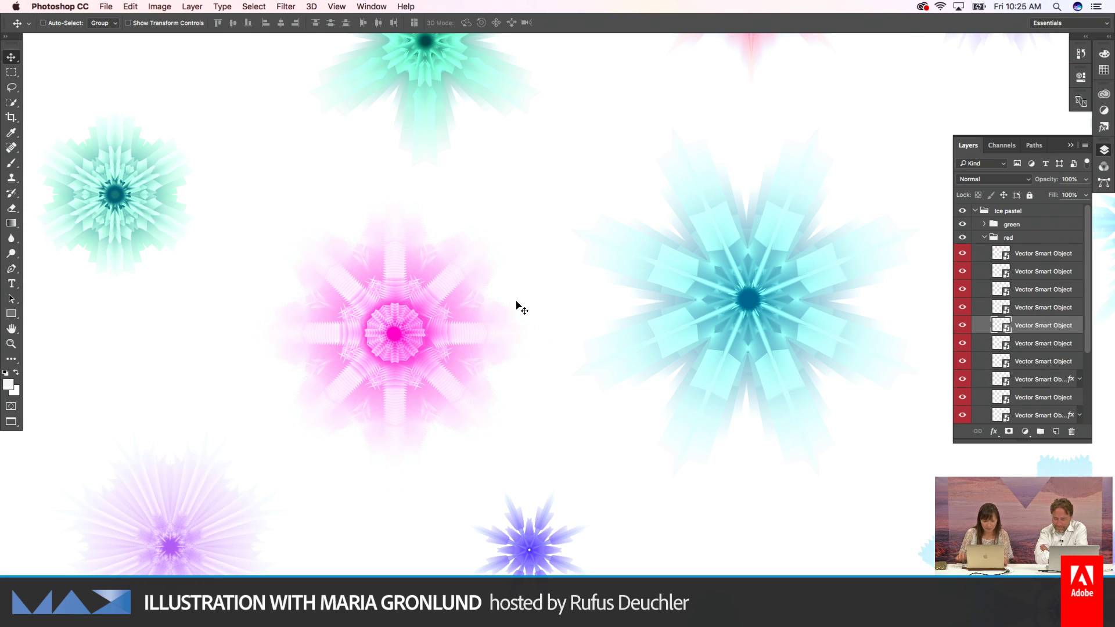
pyautogui.press('super+Tab')
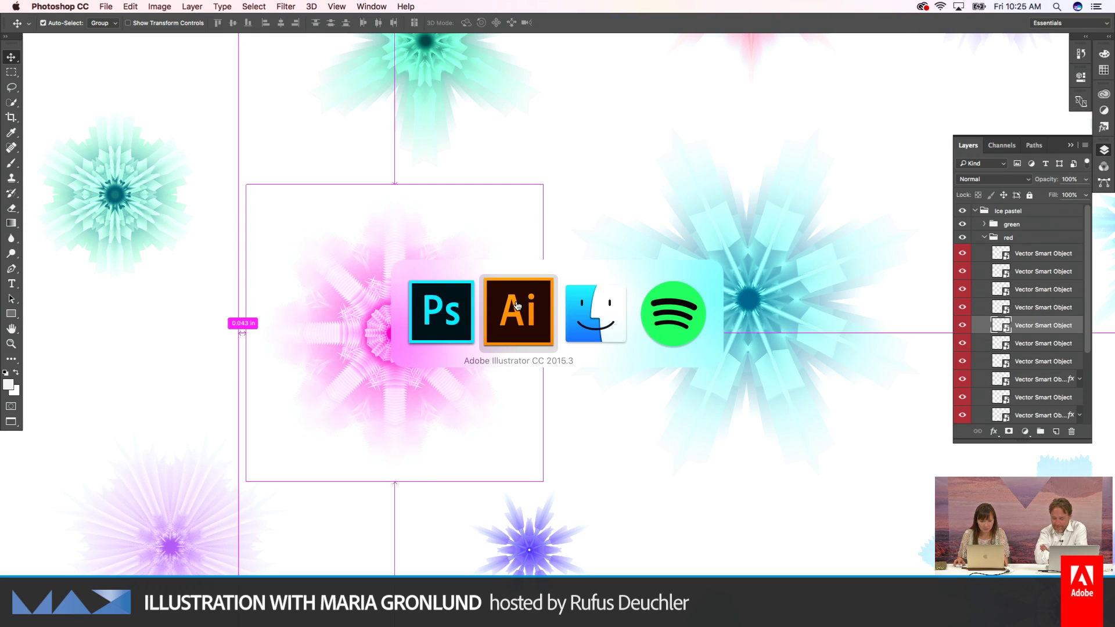
pyautogui.press('Escape')
pyautogui.hscroll(-5, 505, 319)
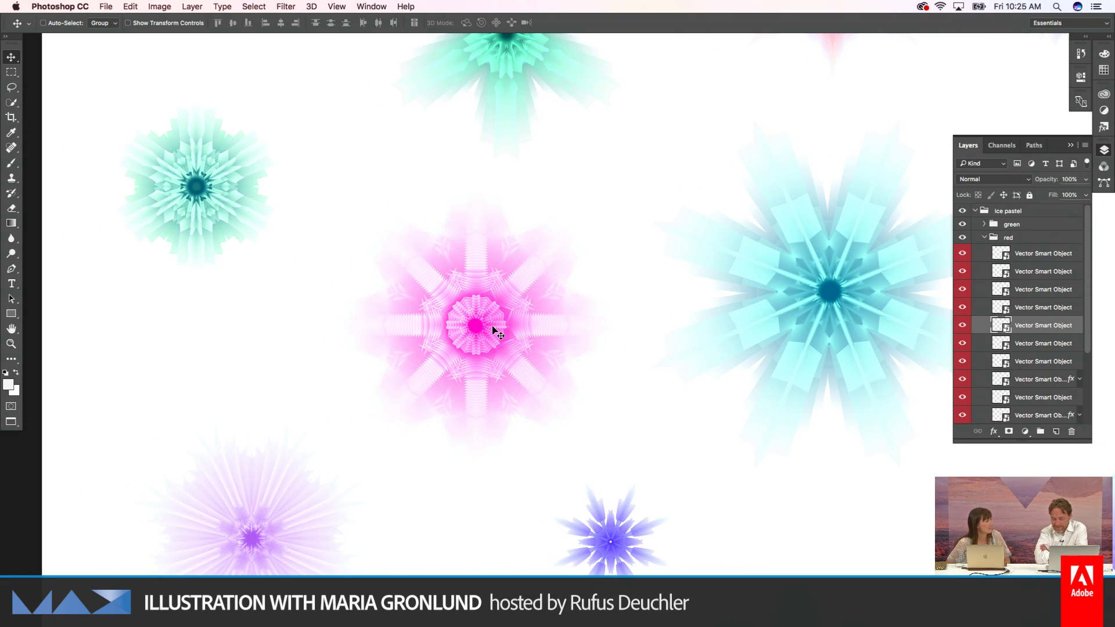
pyautogui.scroll(-2, 528, 326)
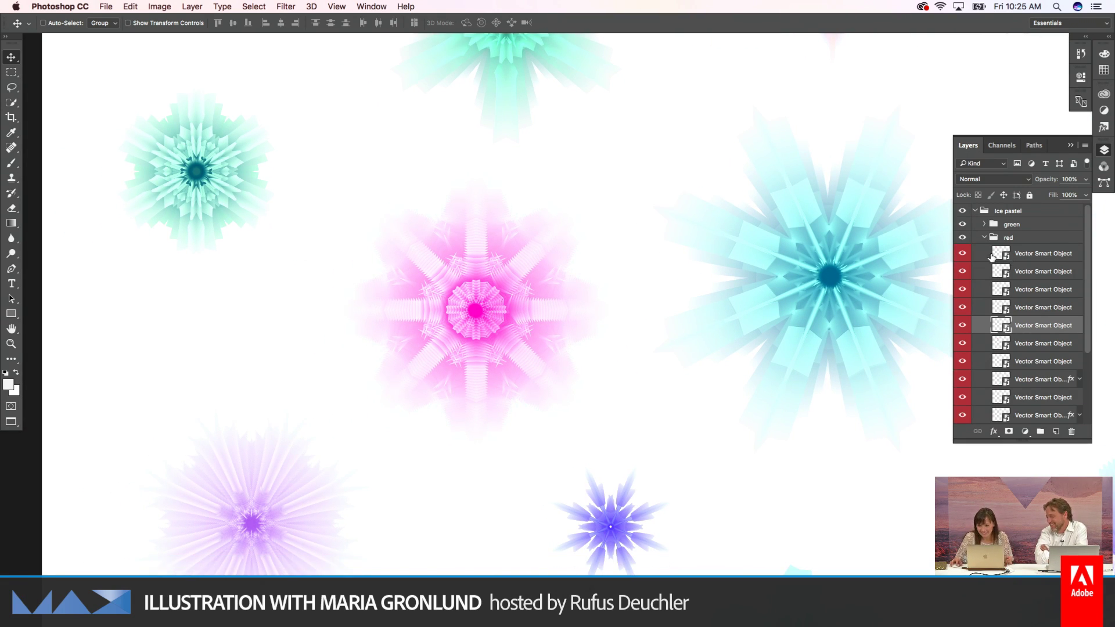
# Step: Collapse the red layer group and expand the green group to list its vector smart objects
pyautogui.click(984, 238)
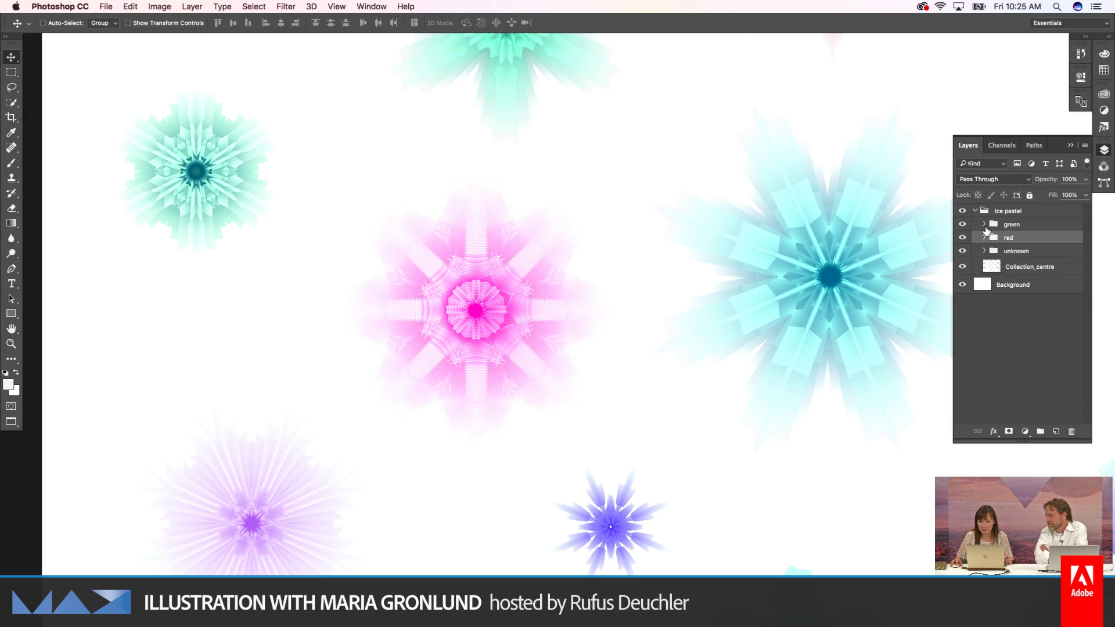
pyautogui.click(984, 224)
pyautogui.press('super+o')
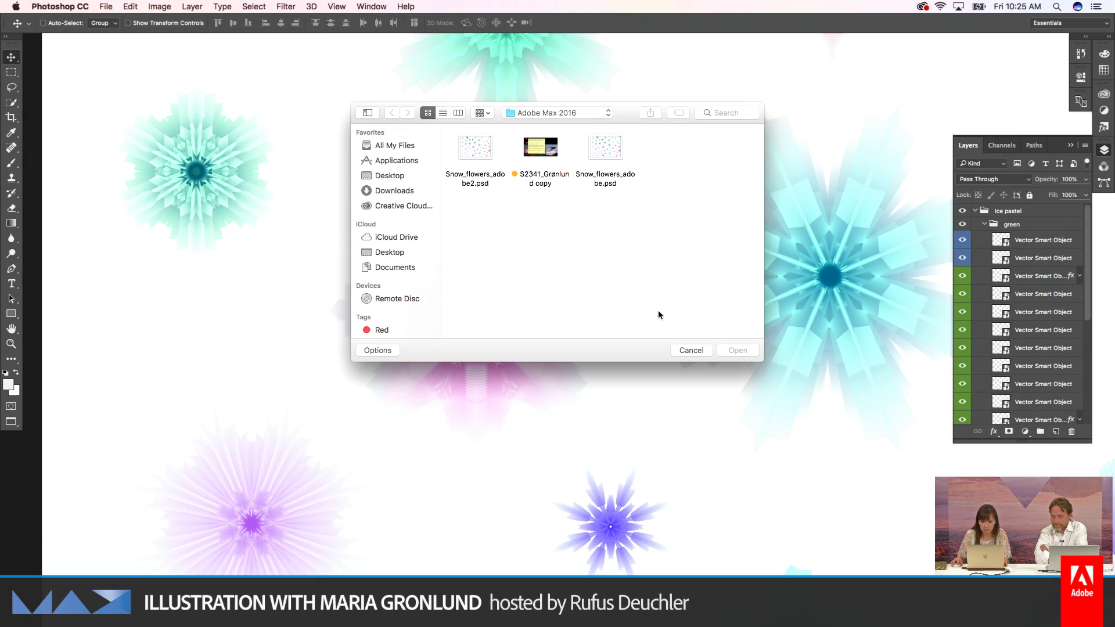
pyautogui.click(690, 350)
# Step: Select the layer of the small deep-pink flower near the pattern's lower-right area and open its smart object in Illustrator
pyautogui.press('super+0')
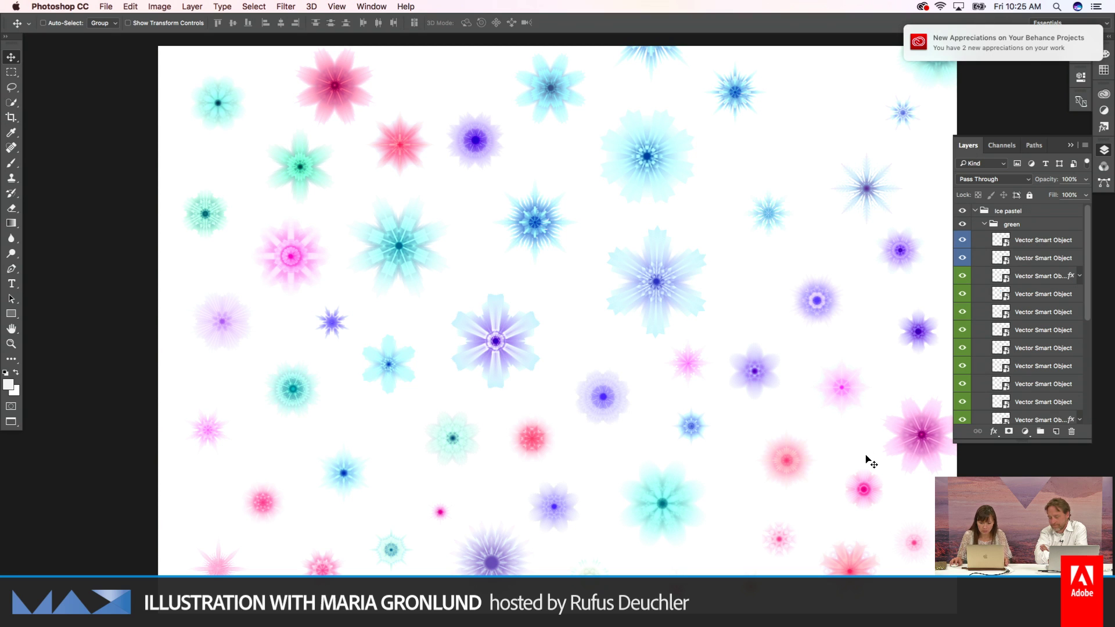
pyautogui.press('z')
pyautogui.moveTo(861, 478); pyautogui.dragTo(941, 443)
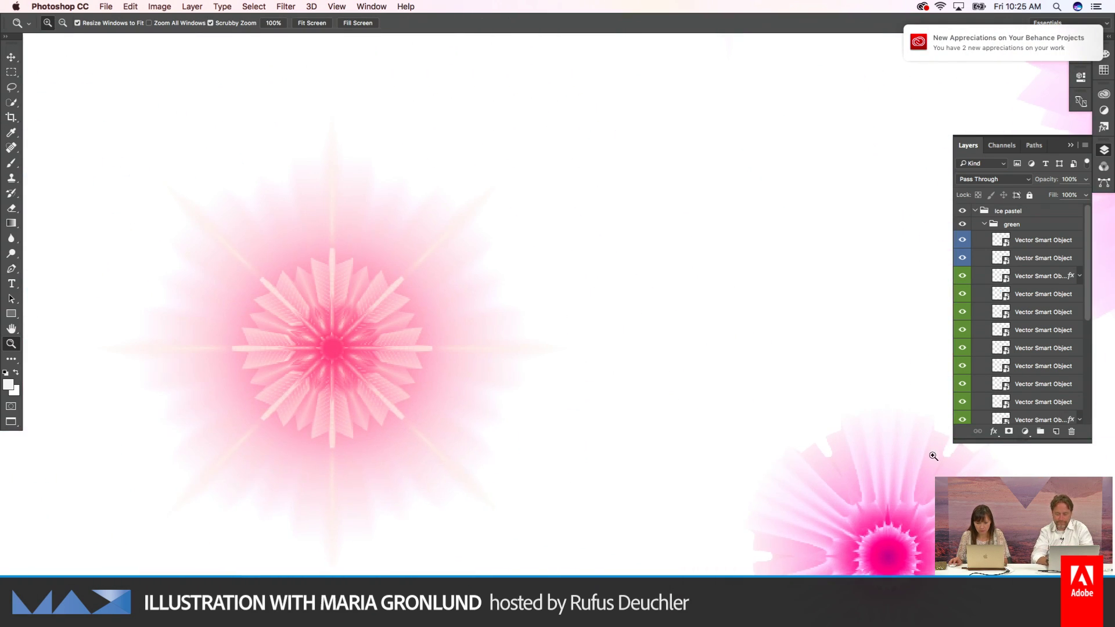
pyautogui.moveTo(900, 500); pyautogui.dragTo(690, 294)
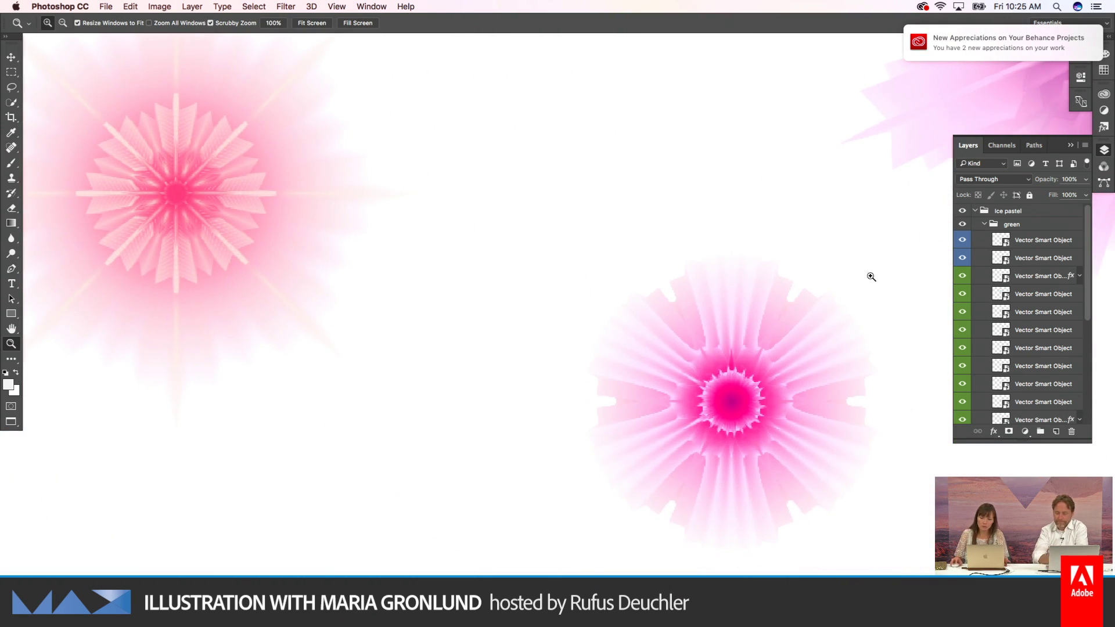
pyautogui.press('v')
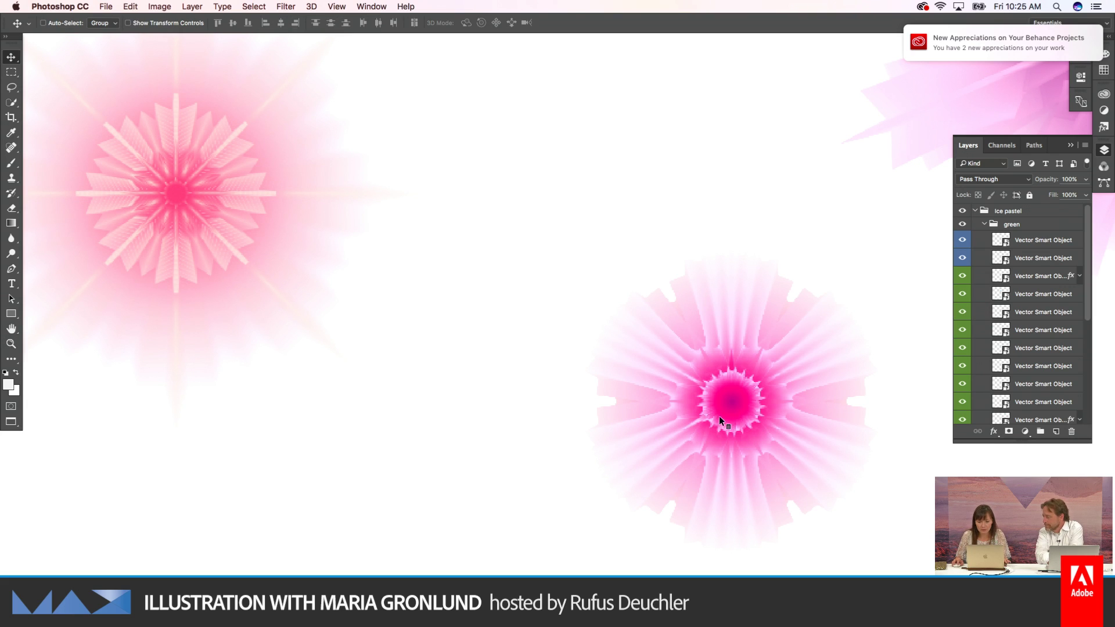
pyautogui.rightClick(733, 386)
pyautogui.click(752, 413)
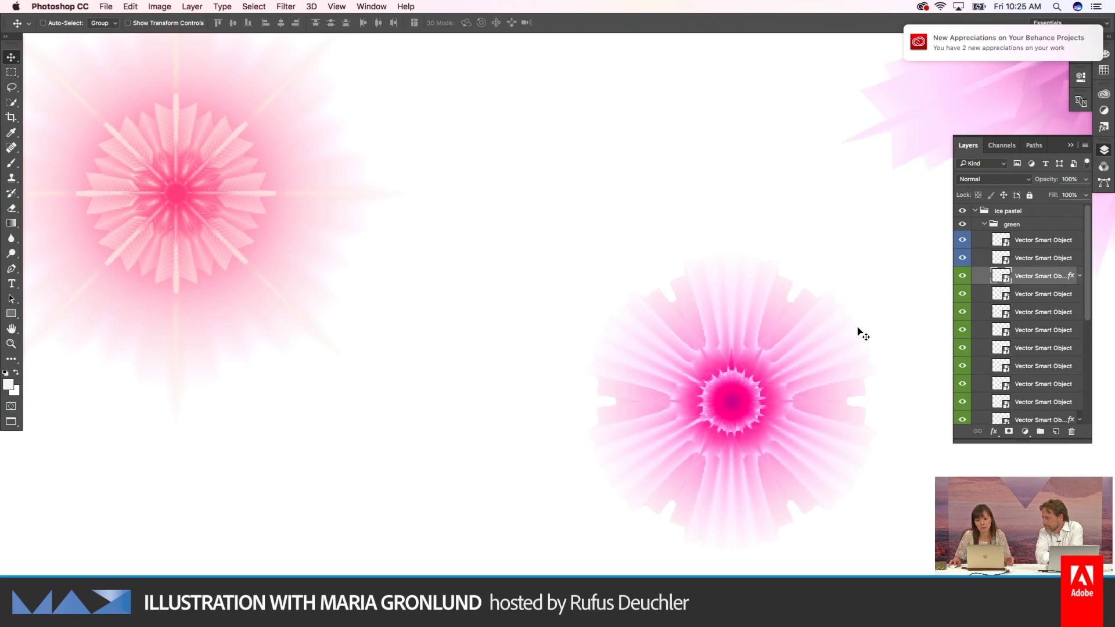
pyautogui.doubleClick(1001, 282)
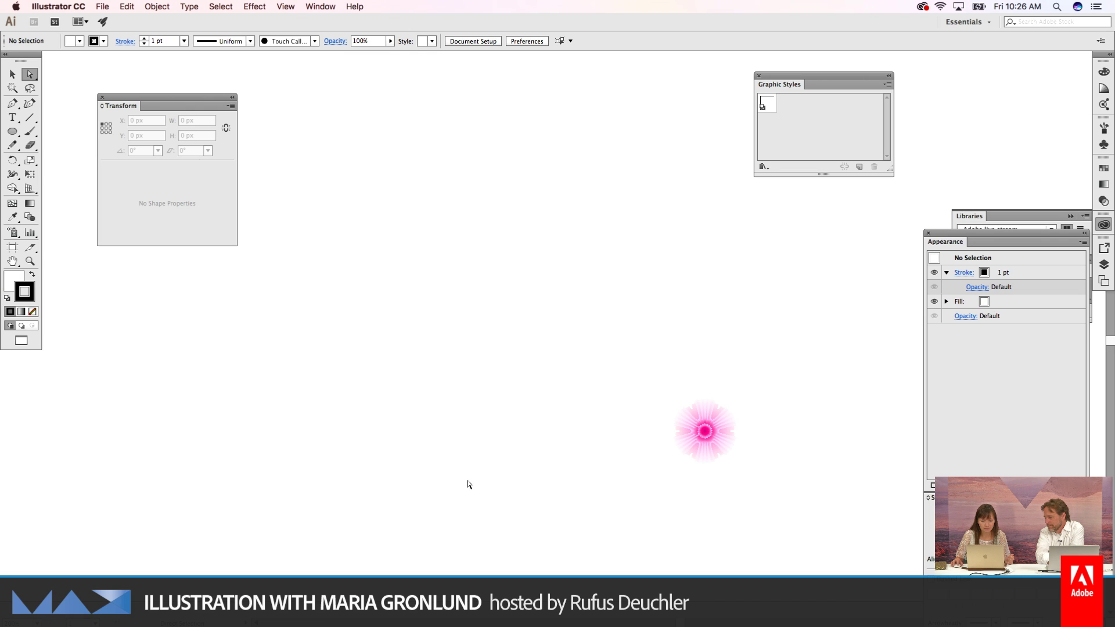
# Step: Inspect the pink flower's blend up close in outline view to examine the hexagonal path it is built from
pyautogui.press('z')
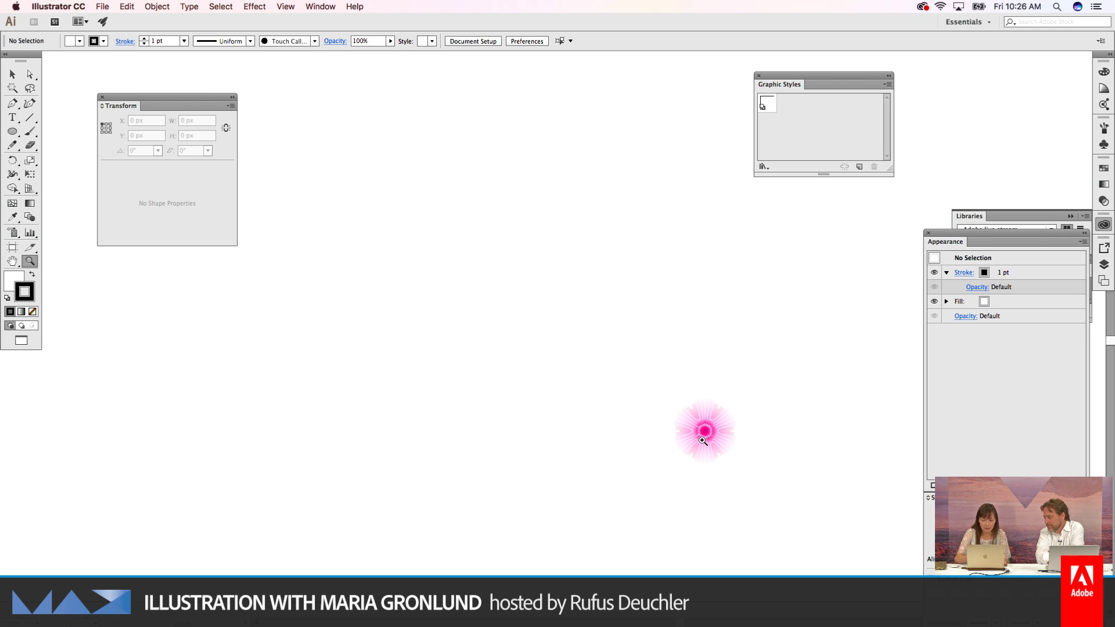
pyautogui.moveTo(702, 440); pyautogui.dragTo(871, 401)
pyautogui.hotkey('ctrl', 'y')
pyautogui.press('v')
pyautogui.moveTo(720, 312); pyautogui.dragTo(788, 417)
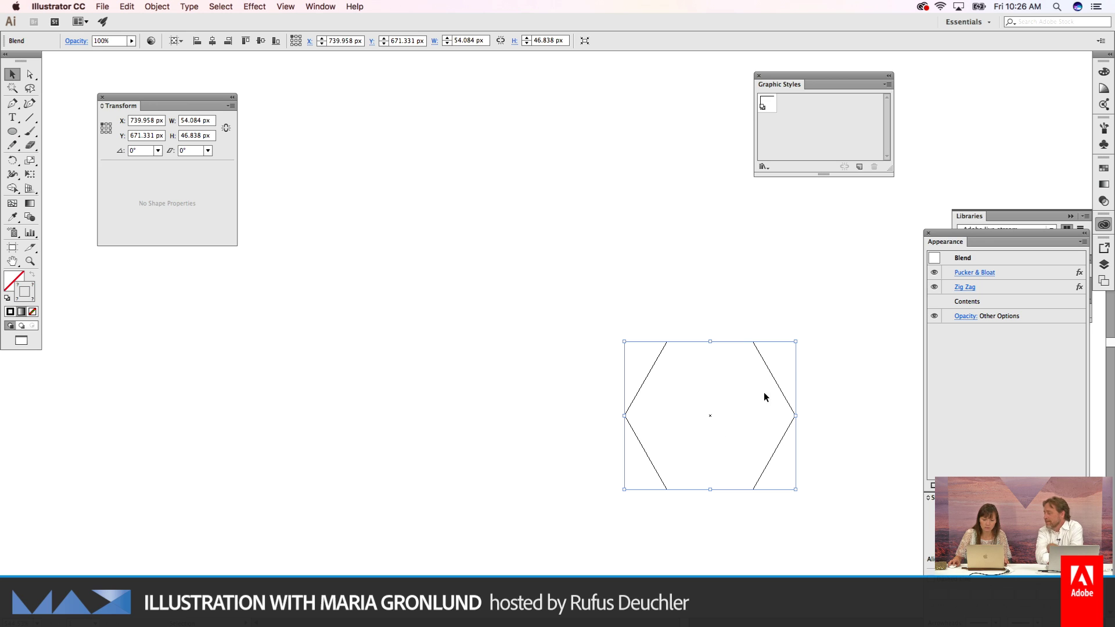
pyautogui.click(788, 306)
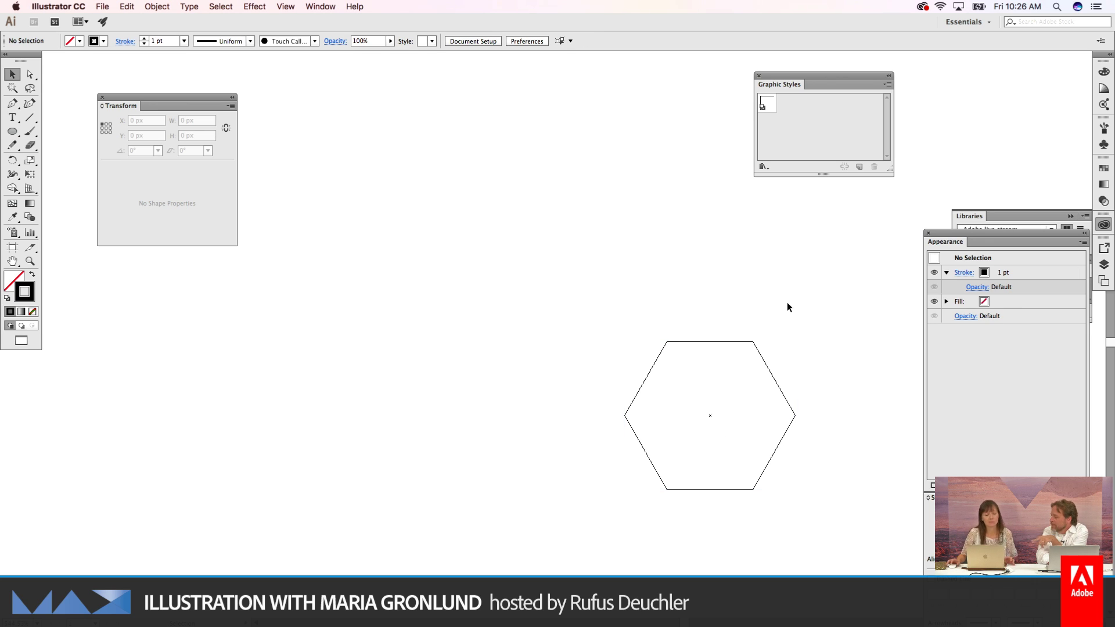
pyautogui.scroll(-3, 786, 306)
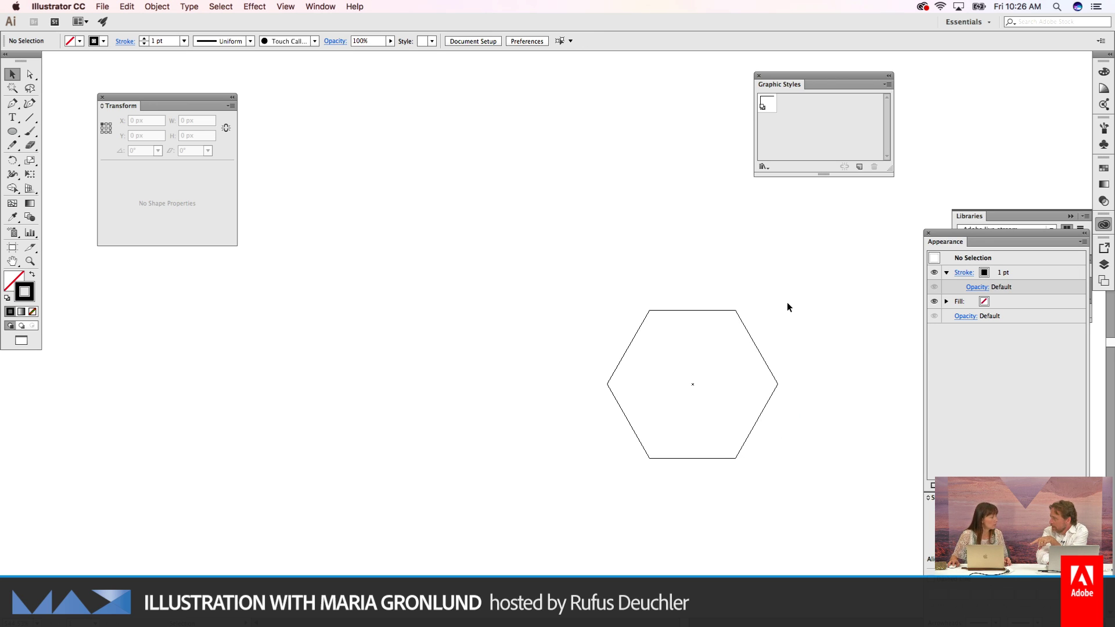
pyautogui.hscroll(1, 788, 307)
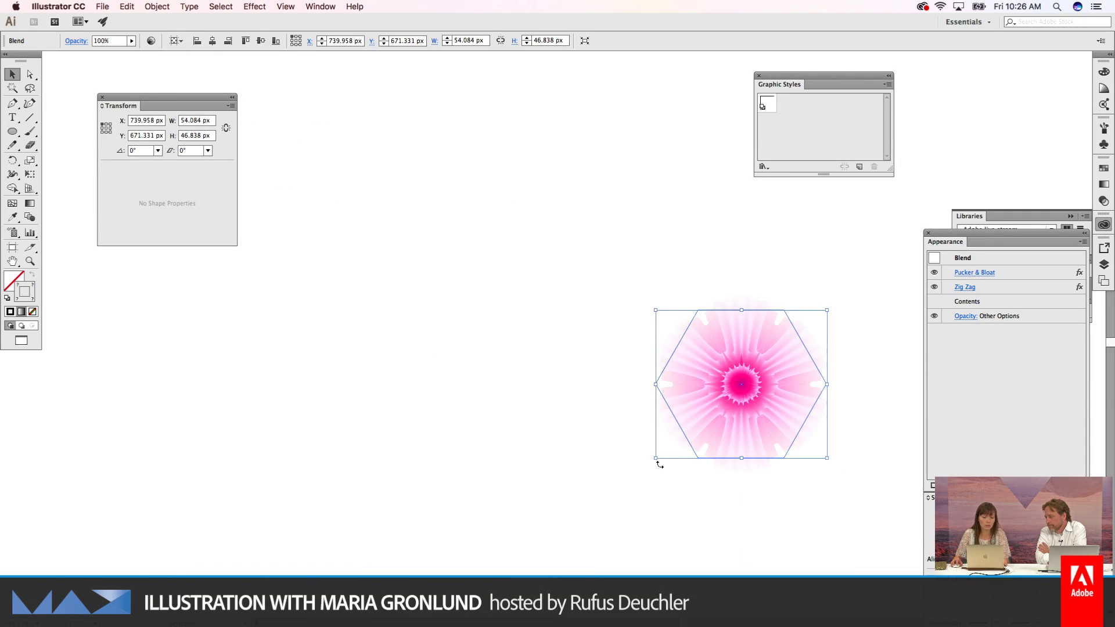
# Step: Enlarge the pink flower blend proportionally to about 78 × 67 px and shift it slightly down and to the right
pyautogui.moveTo(656, 460); pyautogui.dragTo(516, 525)
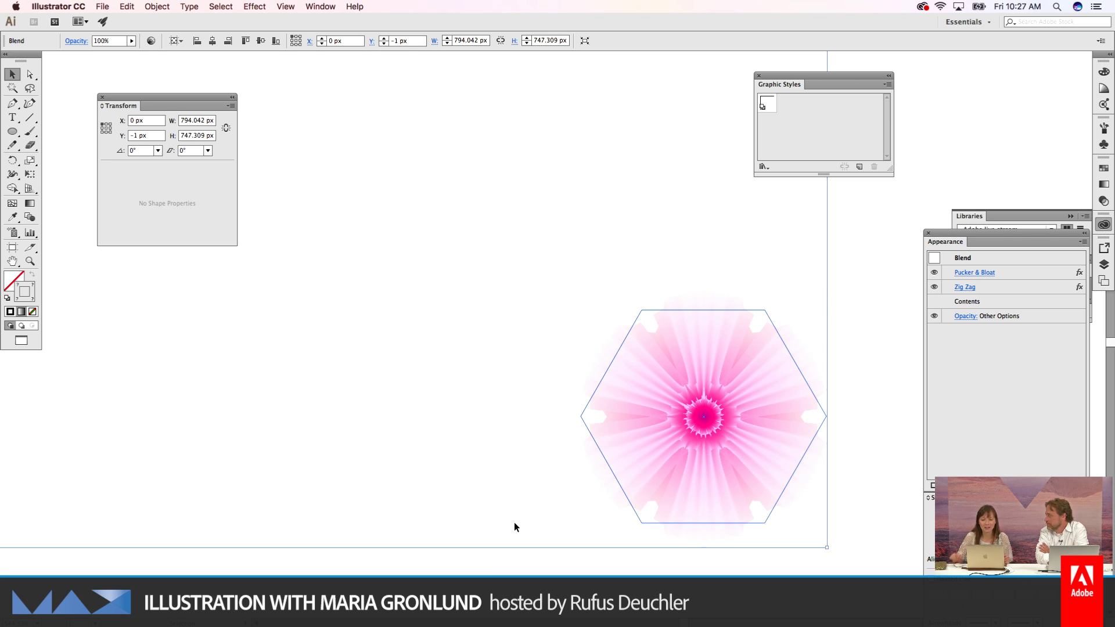
pyautogui.press('z')
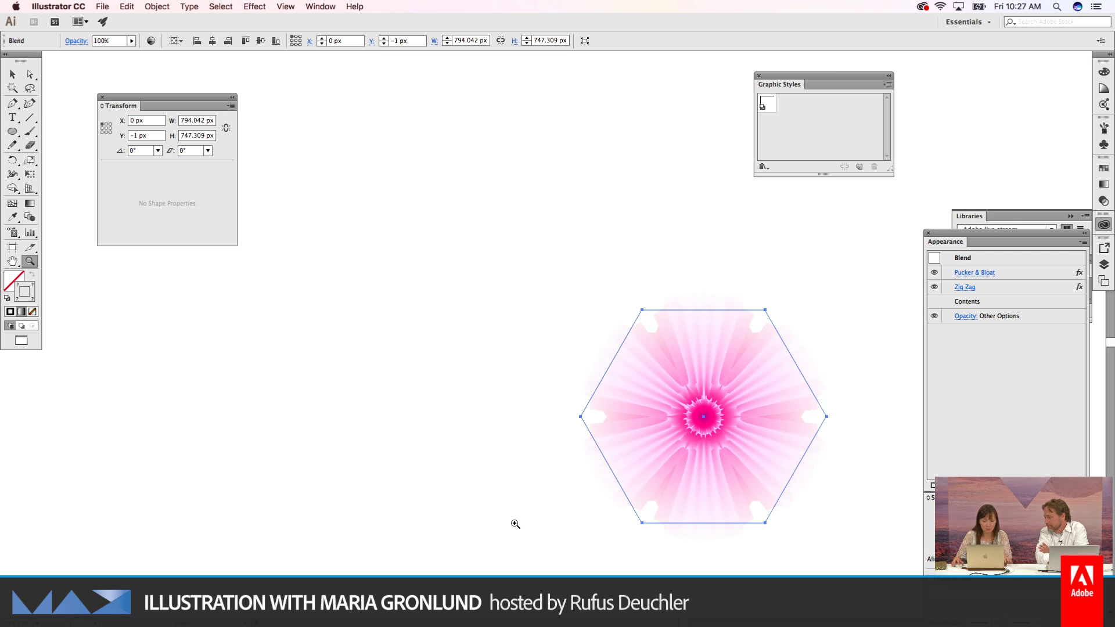
pyautogui.keyDown('alt'); pyautogui.click(728, 469); pyautogui.keyUp('alt')
pyautogui.press('v')
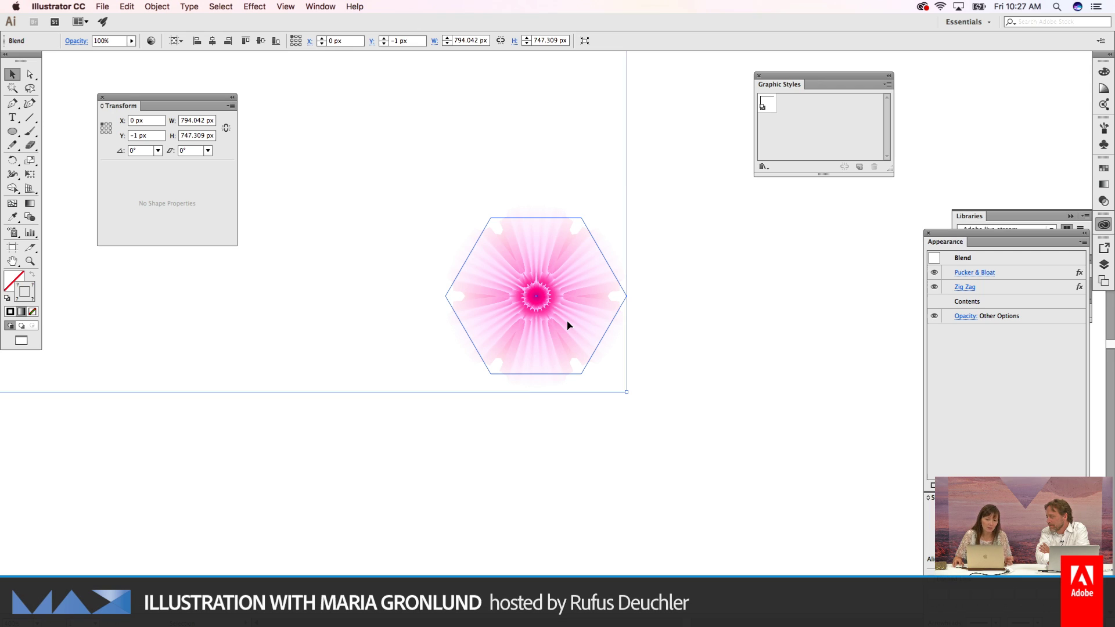
pyautogui.moveTo(568, 321); pyautogui.dragTo(587, 349)
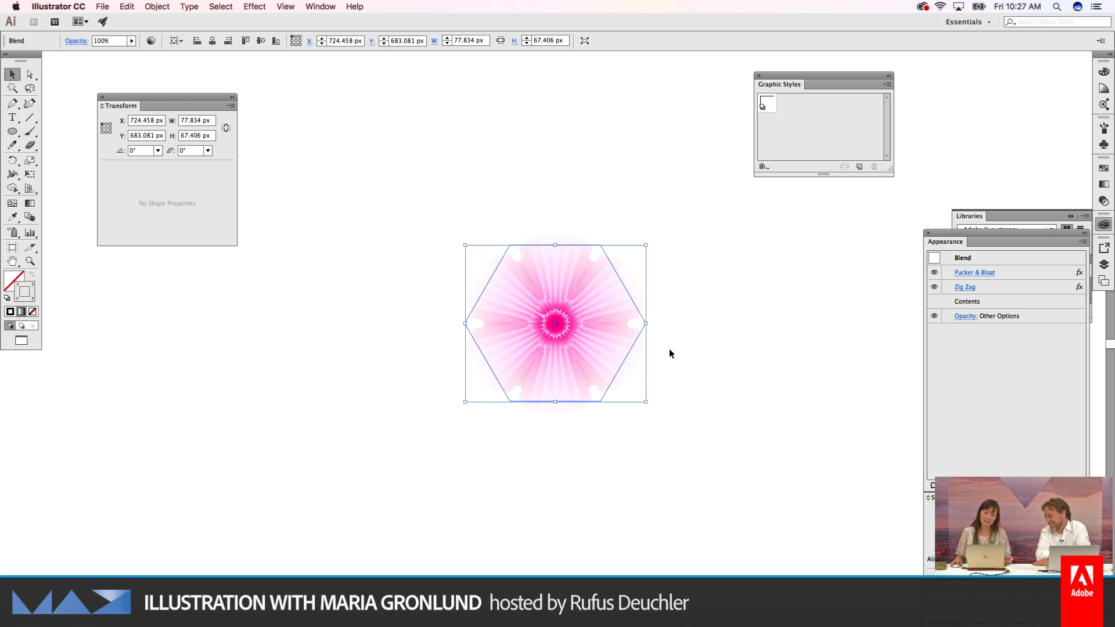
# Step: Close the pink flower document without saving changes and return to Photoshop with the whole pattern in view
pyautogui.click(670, 350)
pyautogui.press('super+Tab')
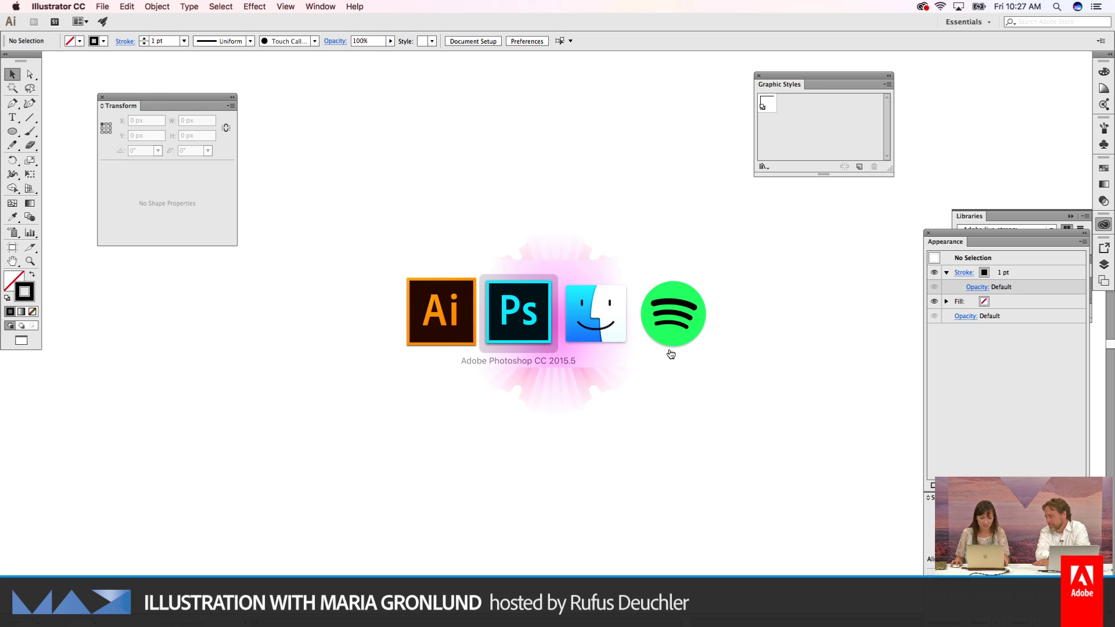
pyautogui.press('super+w')
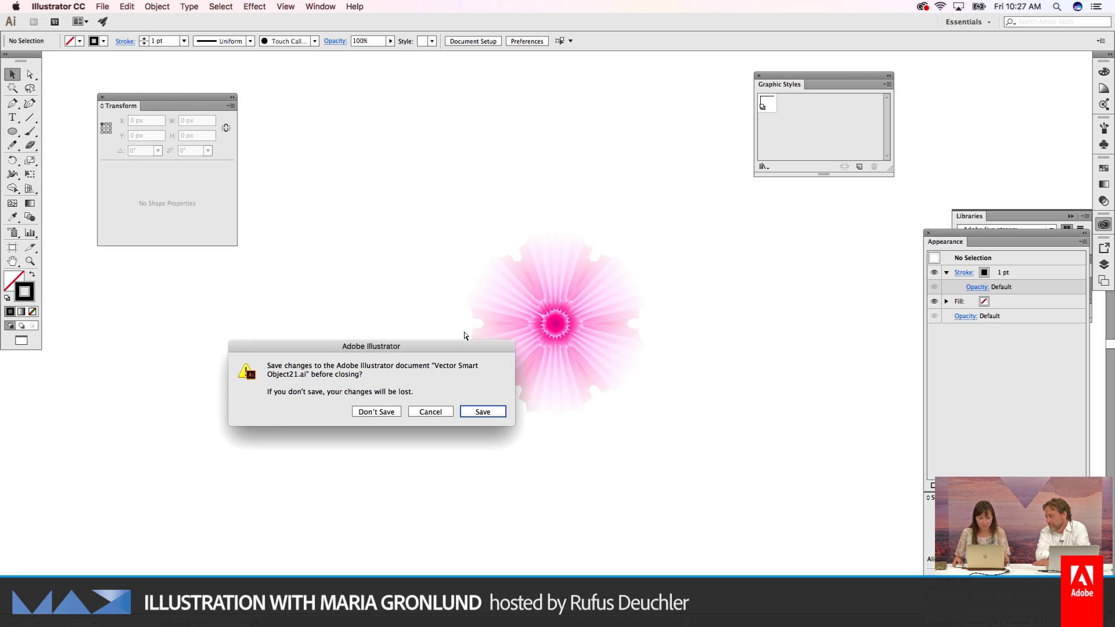
pyautogui.click(376, 412)
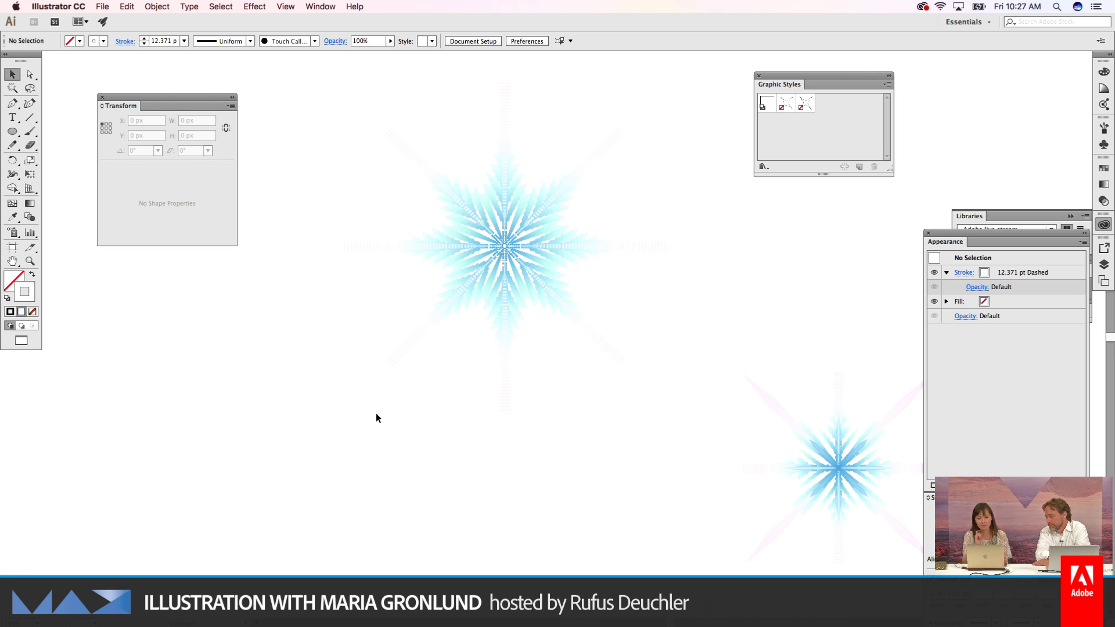
pyautogui.press('super+Tab')
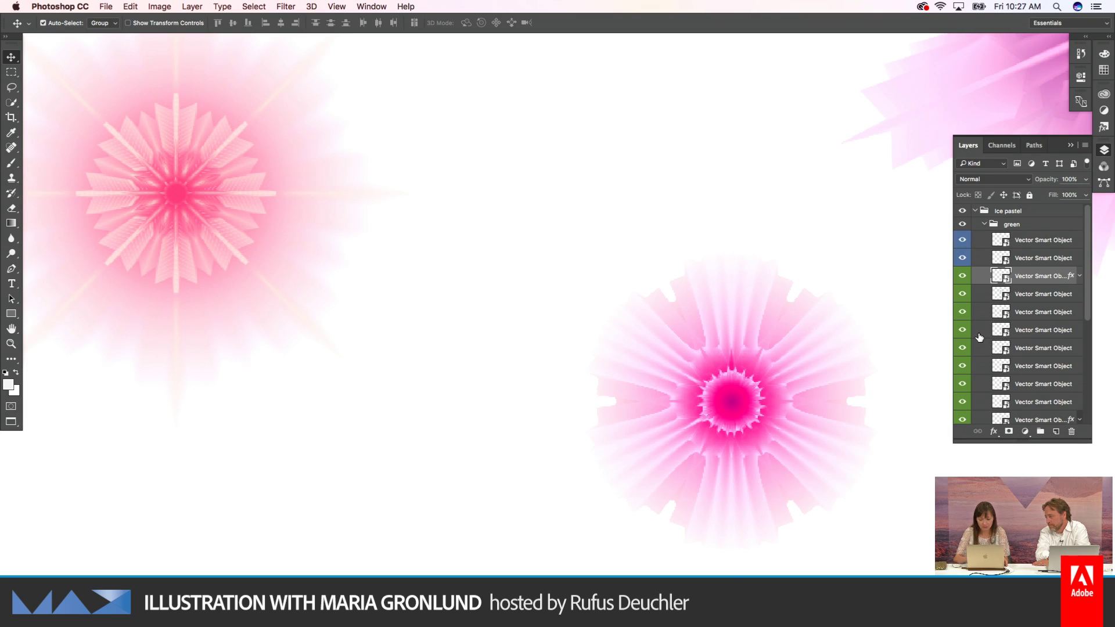
pyautogui.press('super+0')
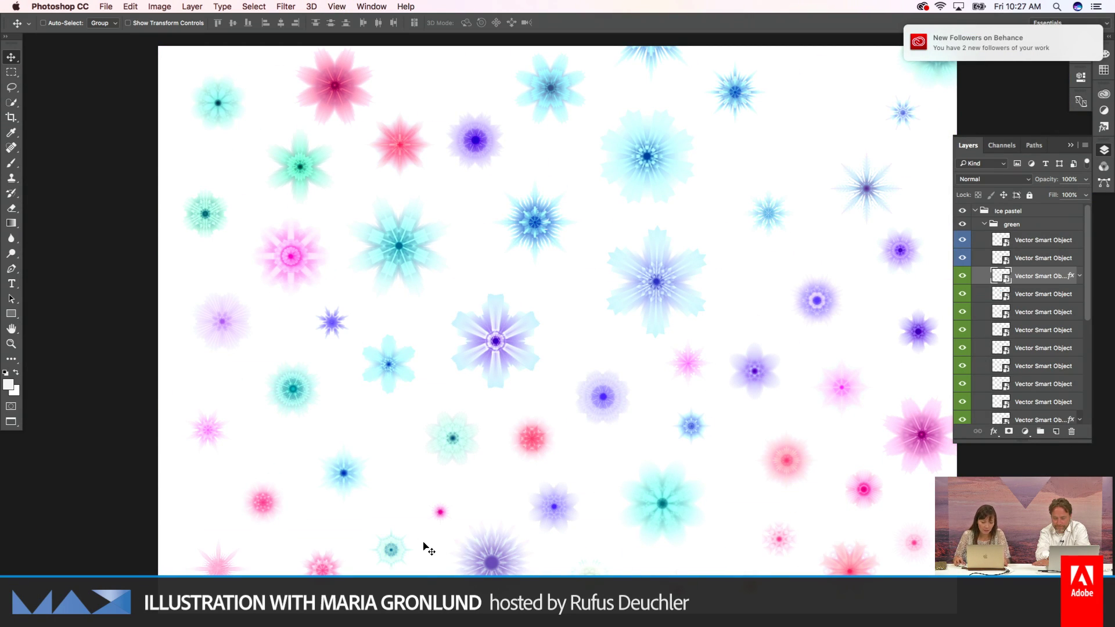
# Step: Select the small turquoise star-shaped flower near the bottom of the artwork and open its vector smart object in Illustrator
pyautogui.press('z')
pyautogui.moveTo(396, 545); pyautogui.dragTo(460, 511)
pyautogui.scroll(-5, 486, 443)
pyautogui.hscroll(-5, 486, 443)
pyautogui.press('v')
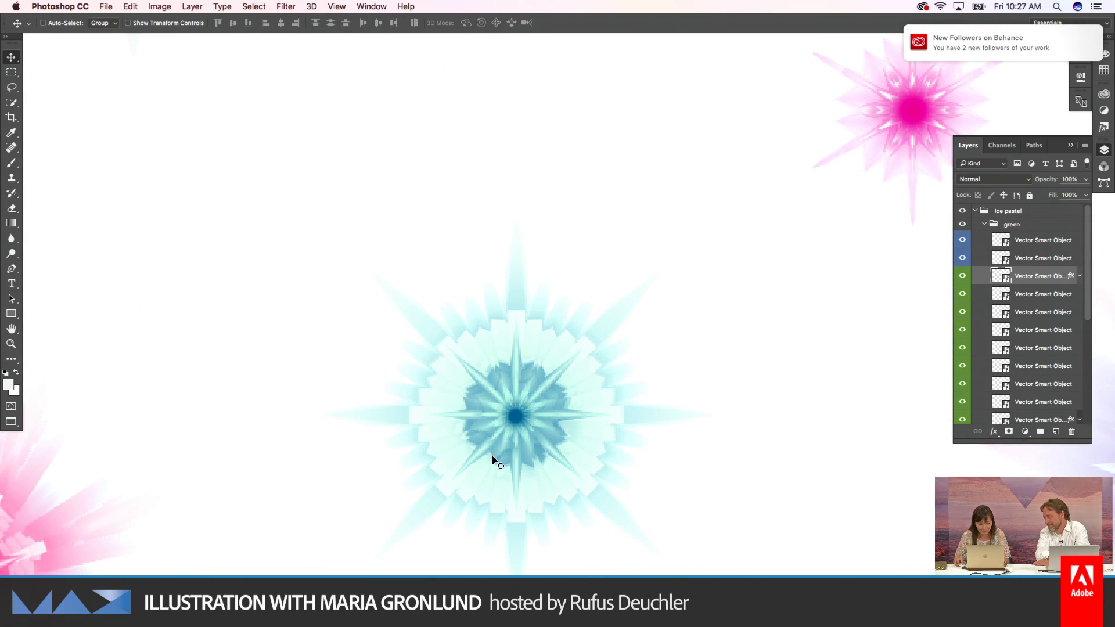
pyautogui.rightClick(525, 421)
pyautogui.click(546, 426)
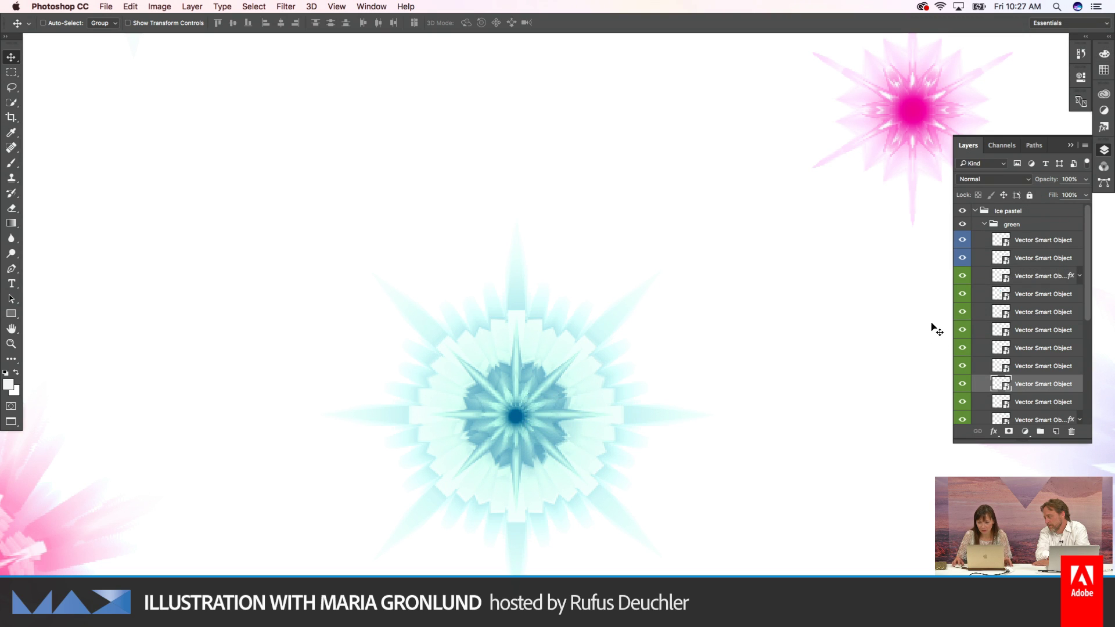
pyautogui.doubleClick(1001, 384)
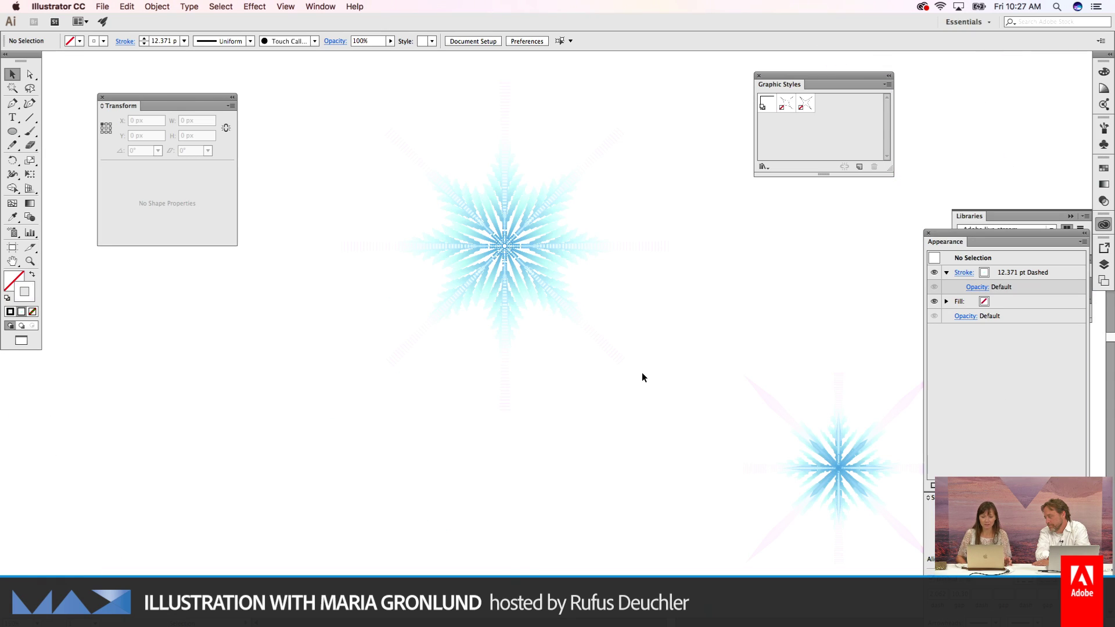
# Step: Inspect the turquoise flower's underlying paths in outline view and restore the colour preview
pyautogui.press('z')
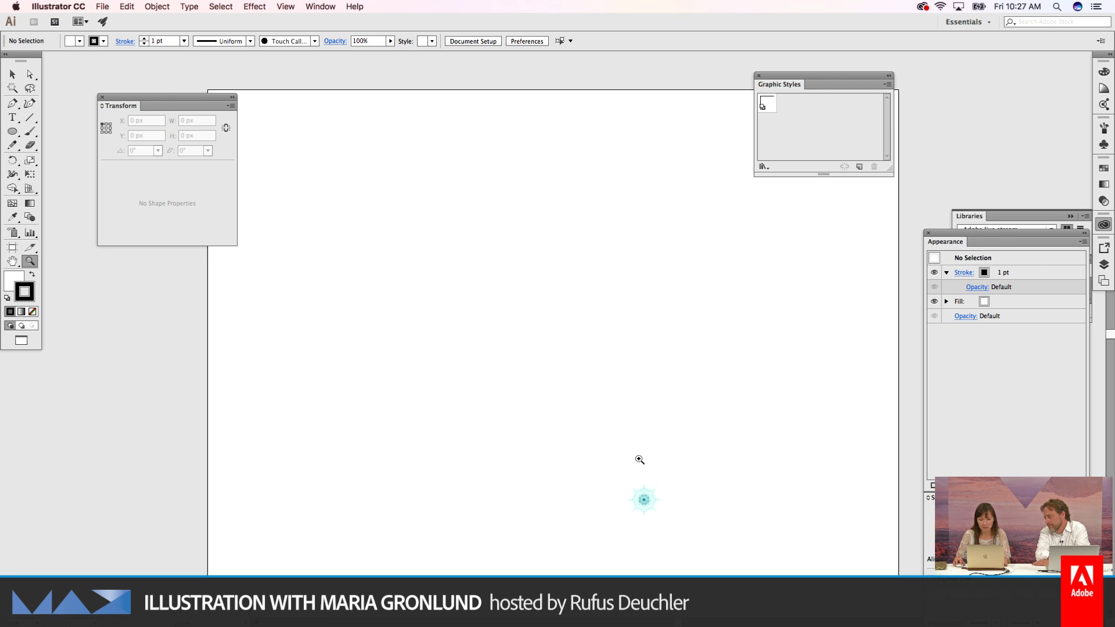
pyautogui.moveTo(645, 492); pyautogui.dragTo(544, 532)
pyautogui.scroll(-5, 543, 533)
pyautogui.press('super+y')
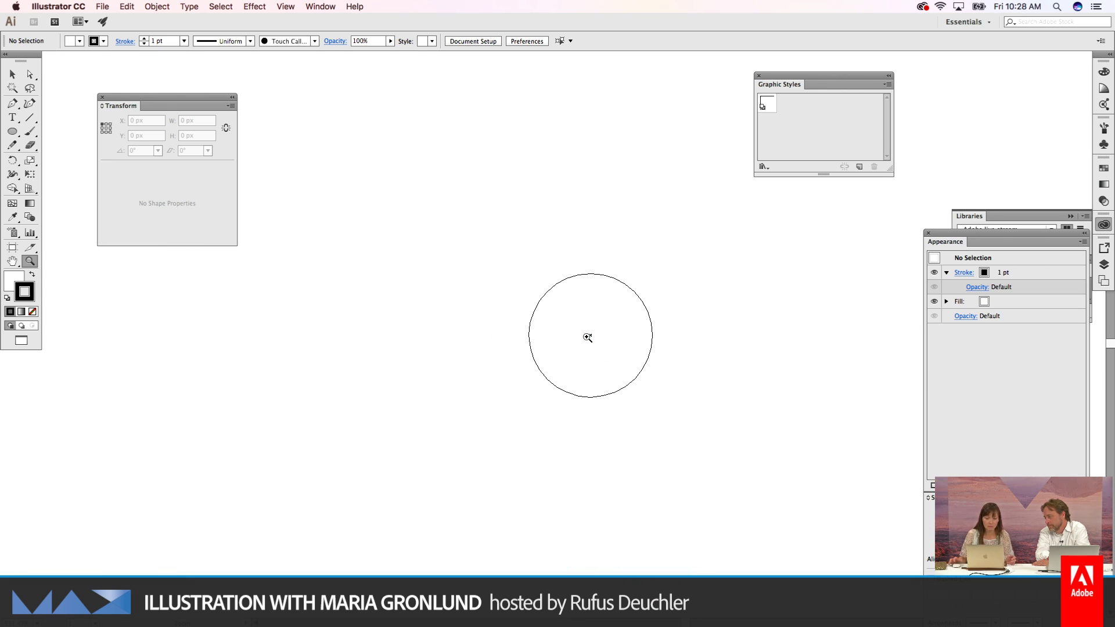
pyautogui.hscroll(-2, 762, 248)
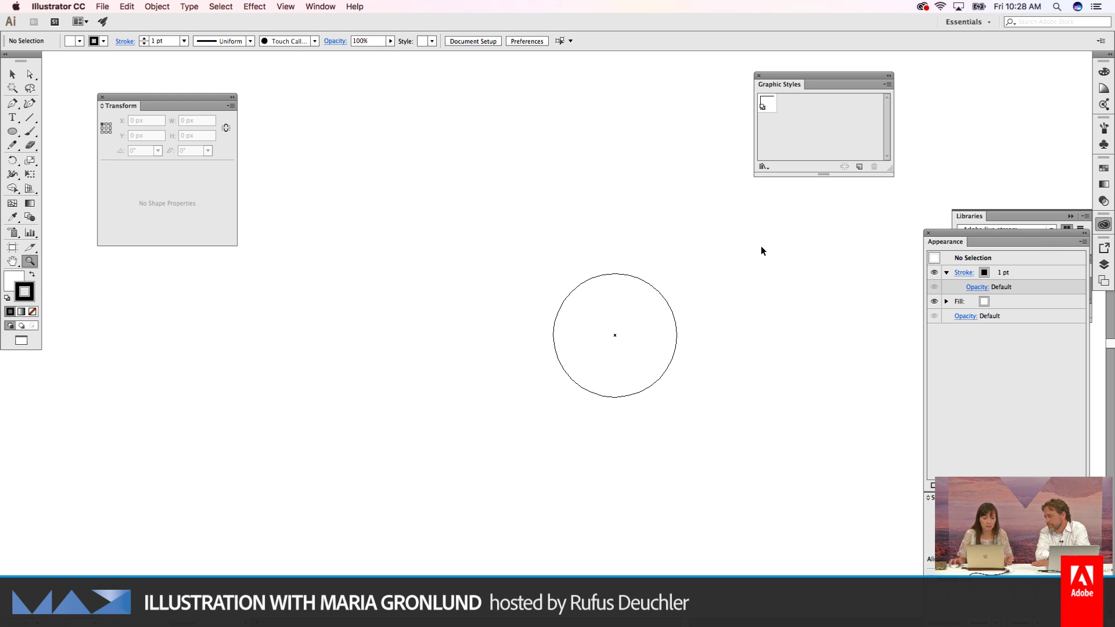
pyautogui.press('super+y')
pyautogui.press('v')
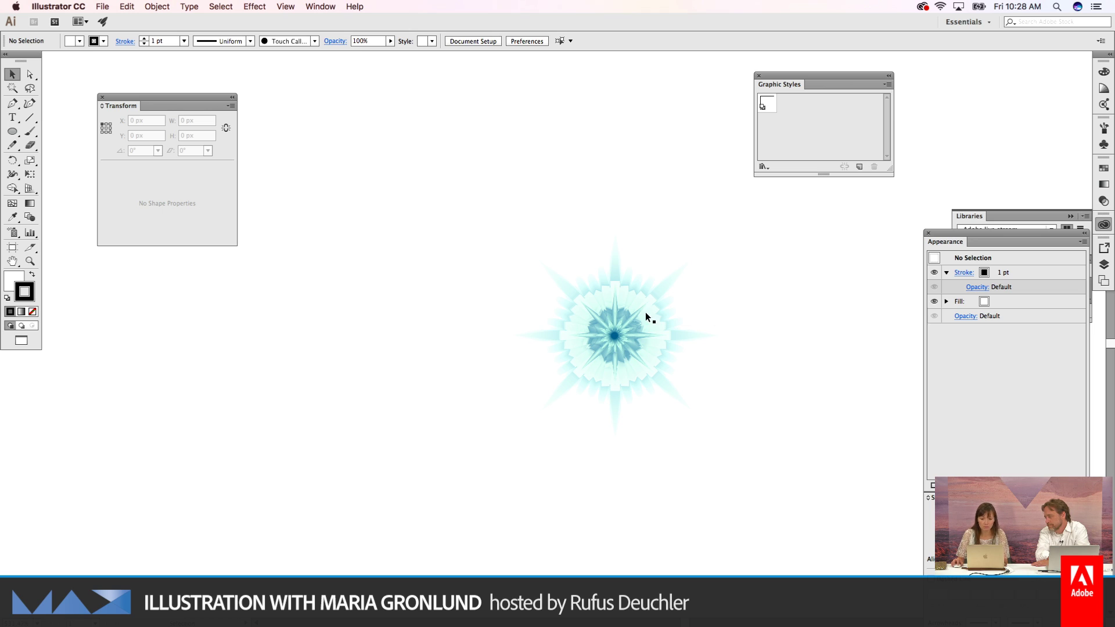
# Step: Examine the flower's blend by selecting it and its tiny centre path, and clear the selection
pyautogui.click(656, 313)
pyautogui.press('q')
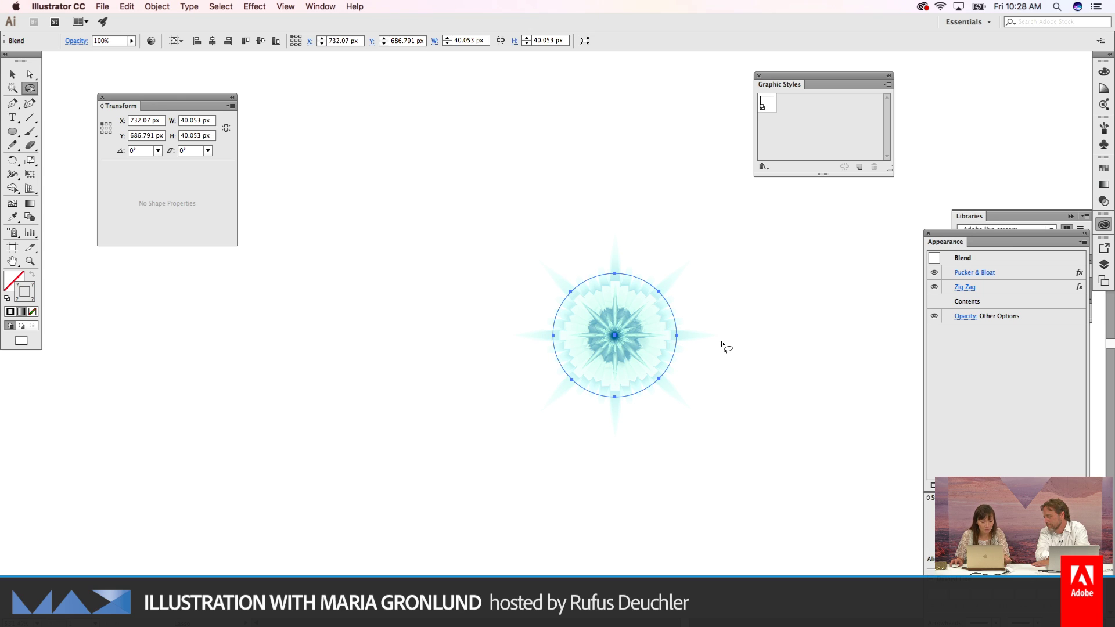
pyautogui.press('a')
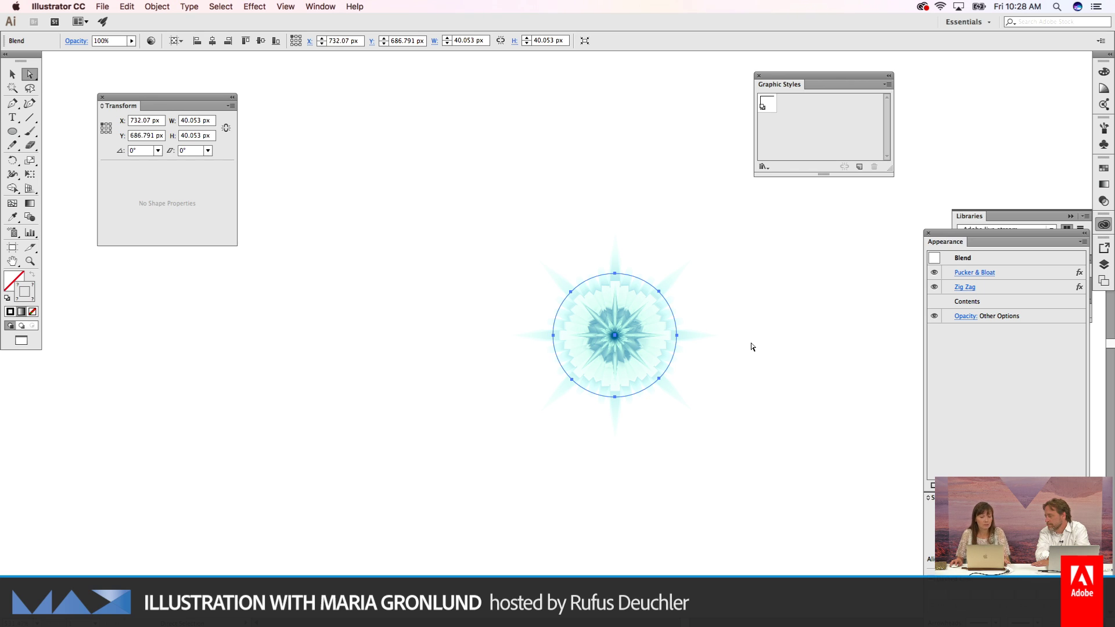
pyautogui.click(615, 336)
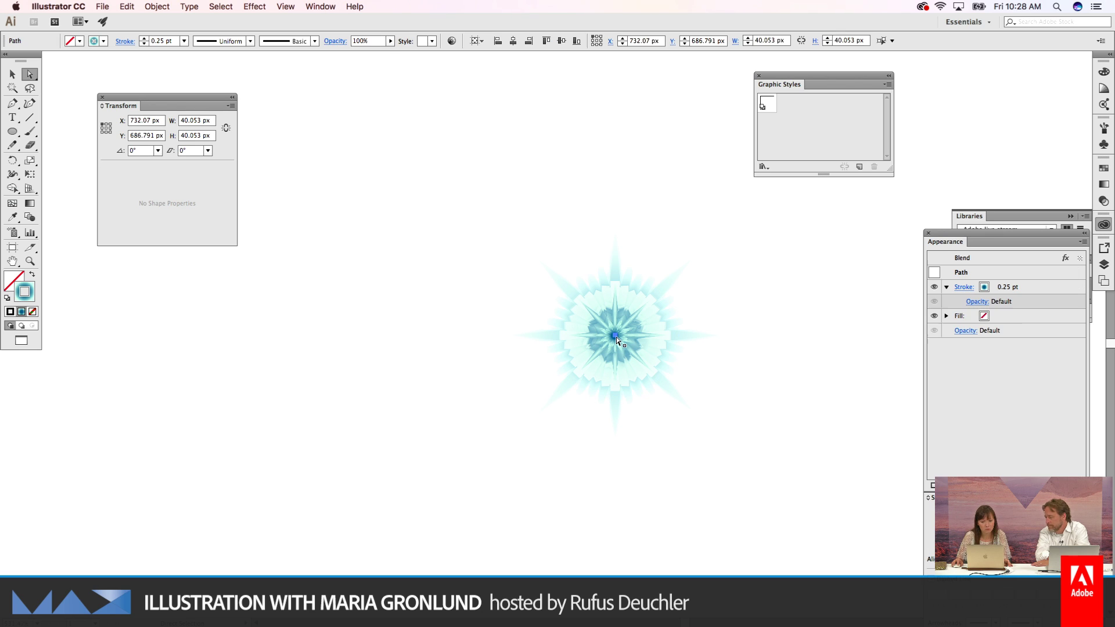
pyautogui.hscroll(2, 753, 346)
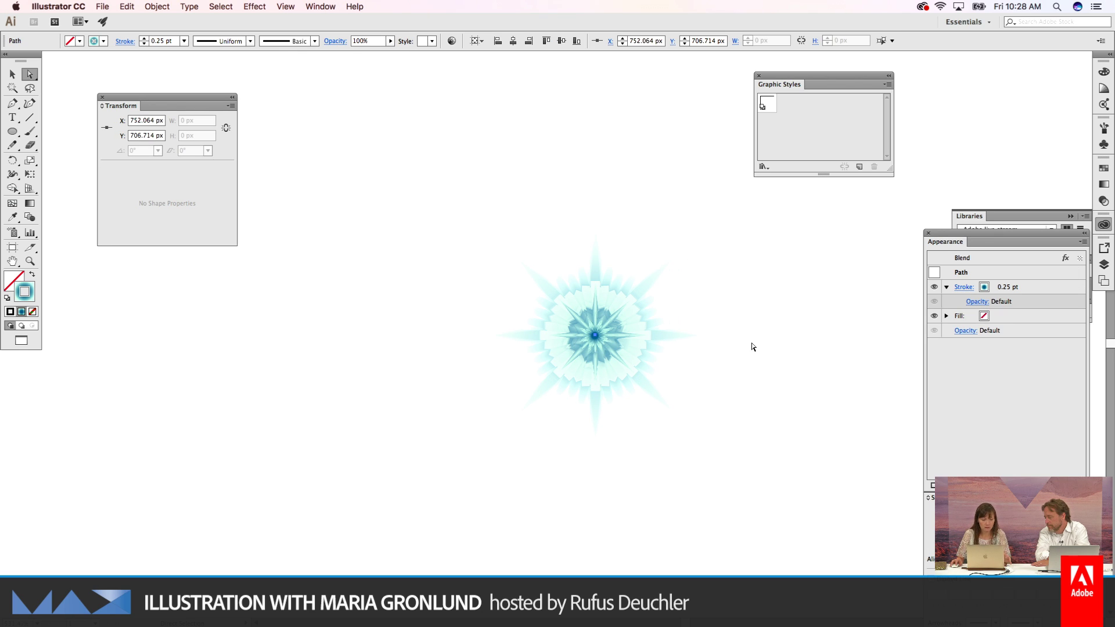
pyautogui.click(752, 345)
pyautogui.press('q')
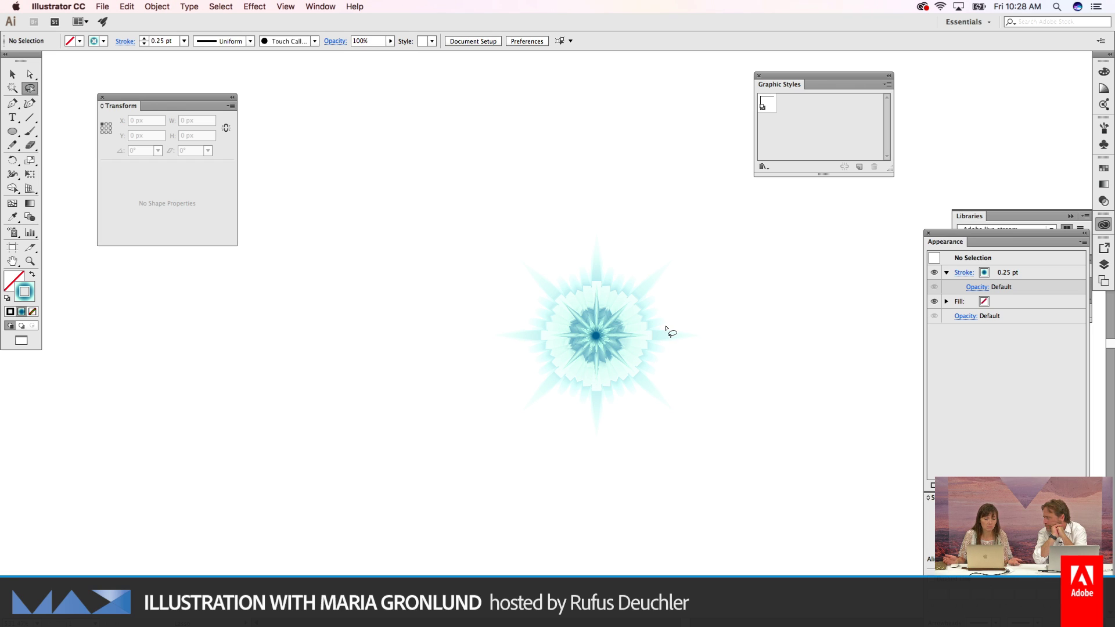
# Step: Try different positions for the blend's centre path, leaving it toward the flower's lower left at about X 721, Y 719 px
pyautogui.press('v')
pyautogui.press('super+z')
pyautogui.press('super+z')
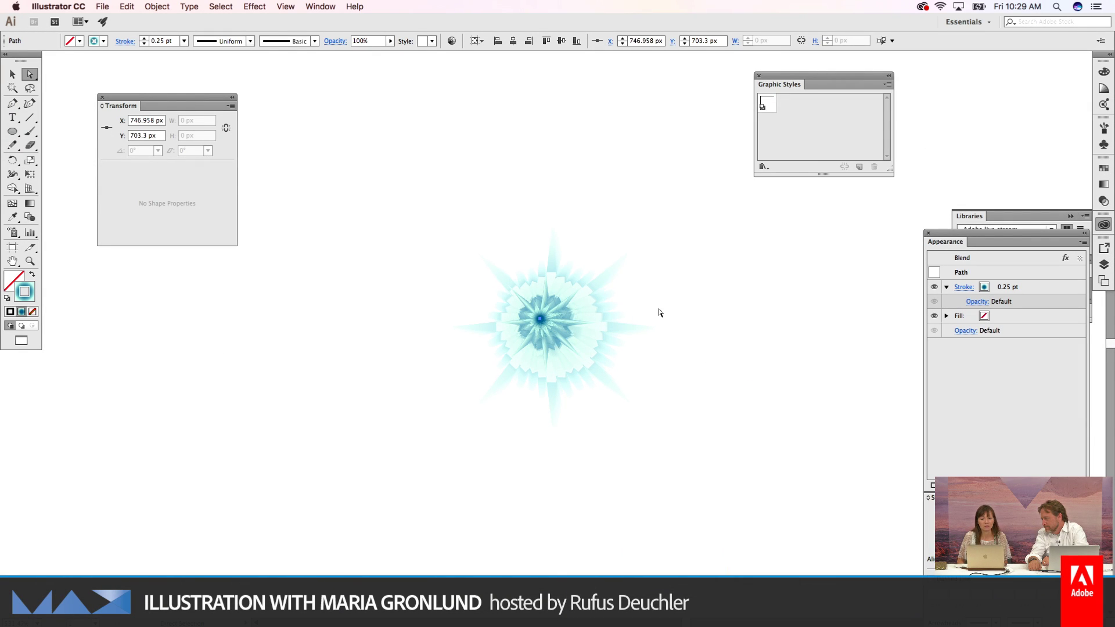
pyautogui.moveTo(540, 318); pyautogui.dragTo(527, 320)
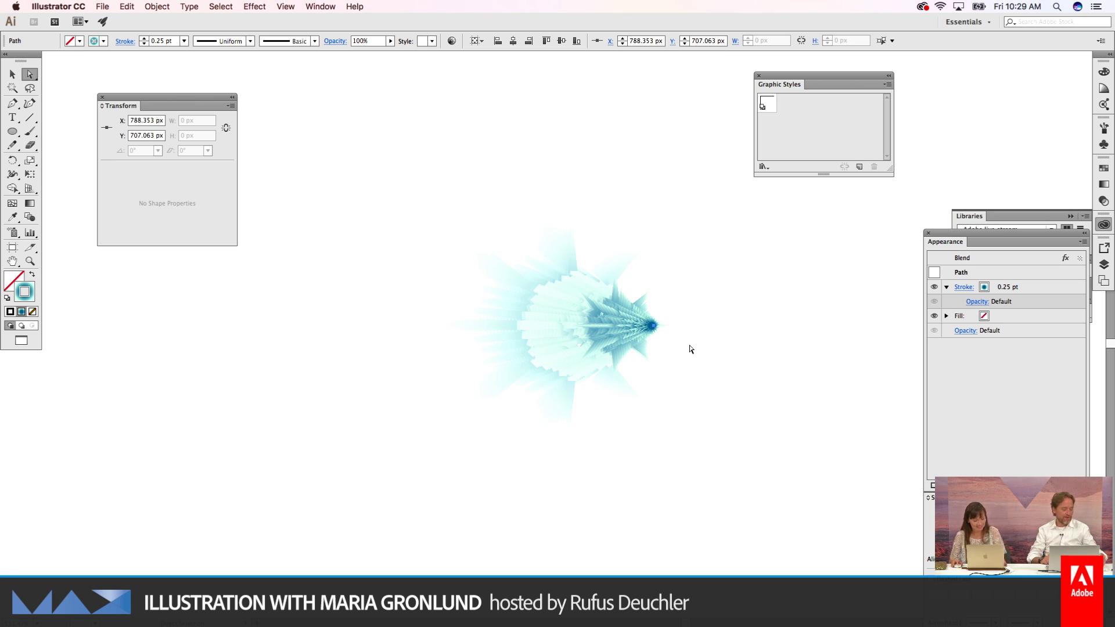
pyautogui.press('super+z')
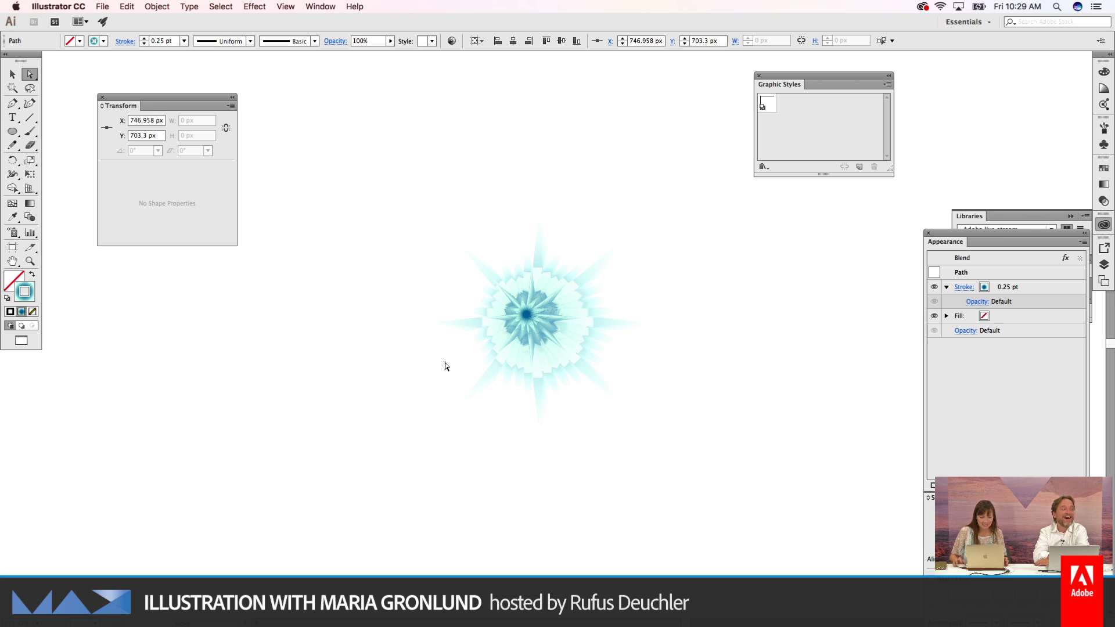
pyautogui.moveTo(525, 314); pyautogui.dragTo(446, 364)
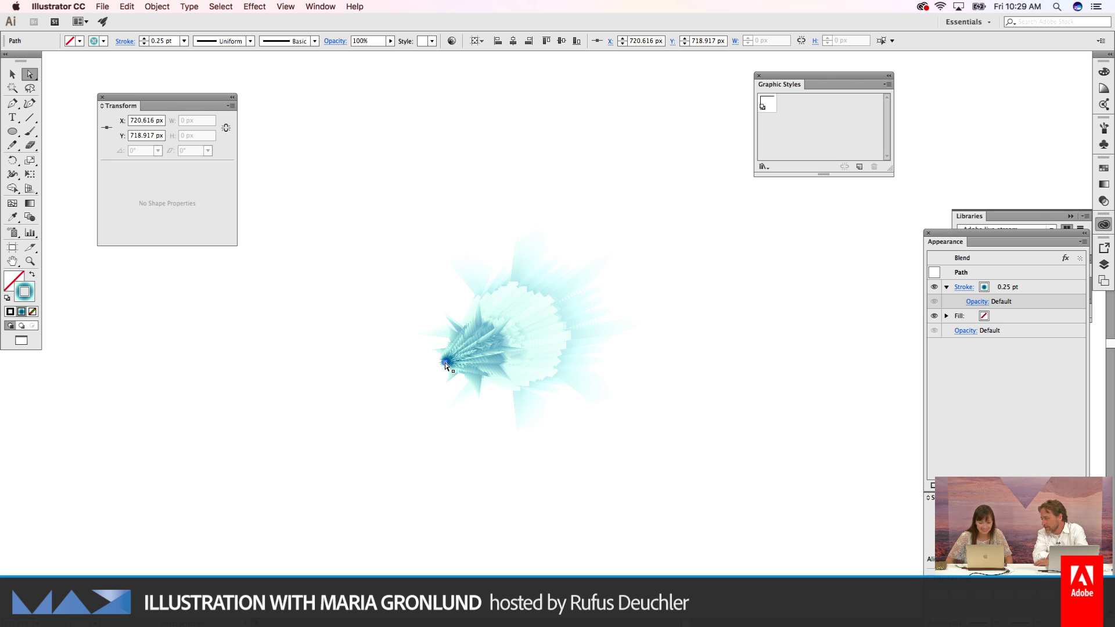
pyautogui.click(715, 437)
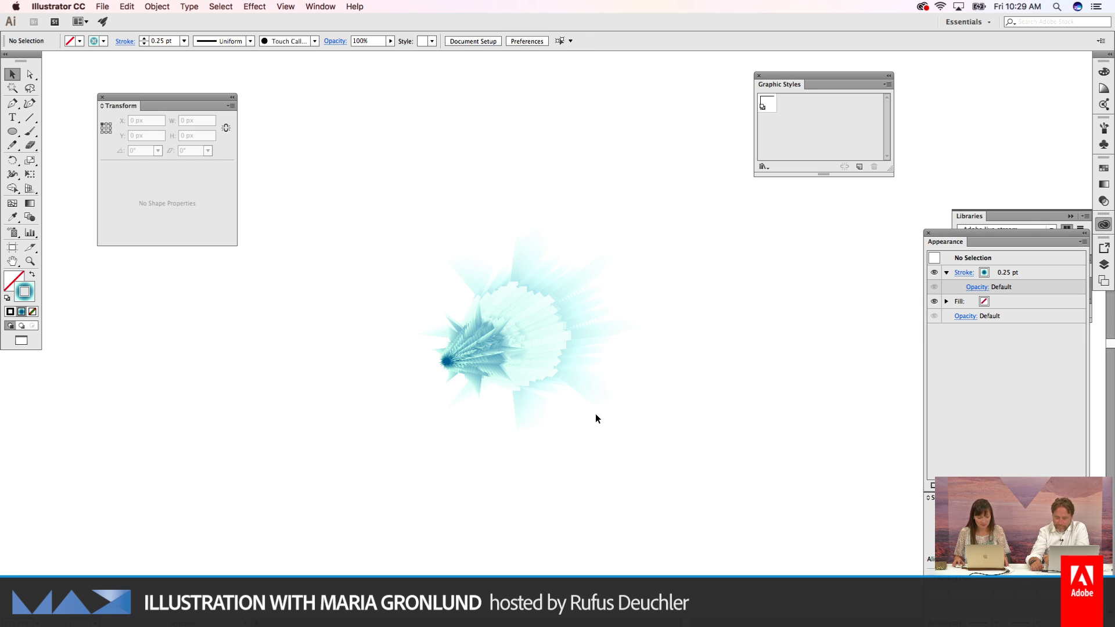
# Step: Switch to Photoshop to look at the placed flower and return to the distorted version in Illustrator
pyautogui.press('super+Tab')
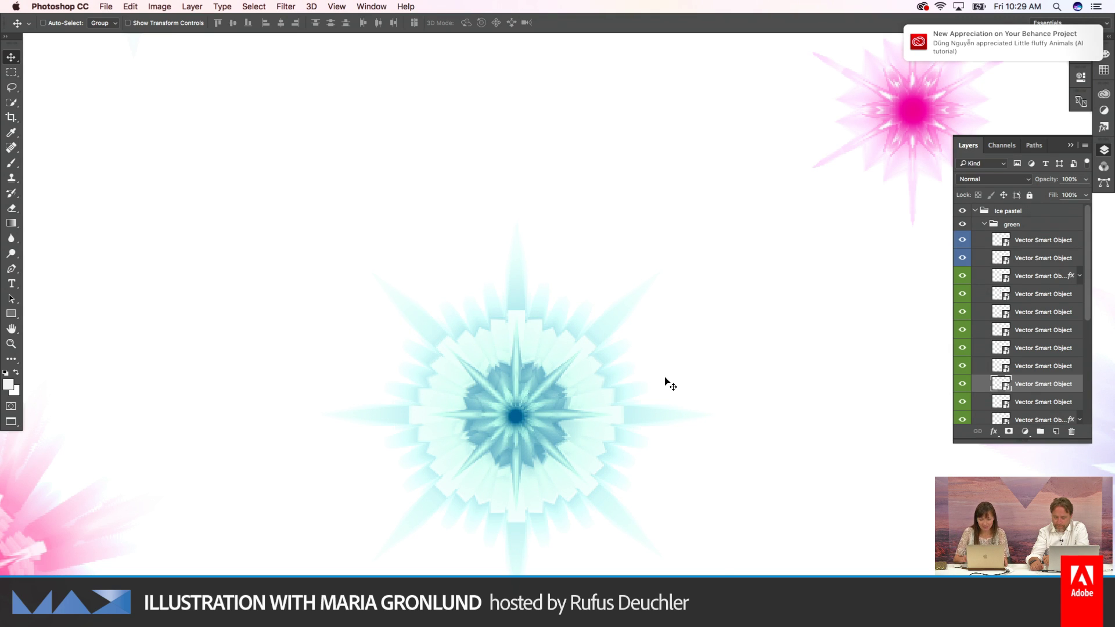
pyautogui.hotkey('shift', 'Left')
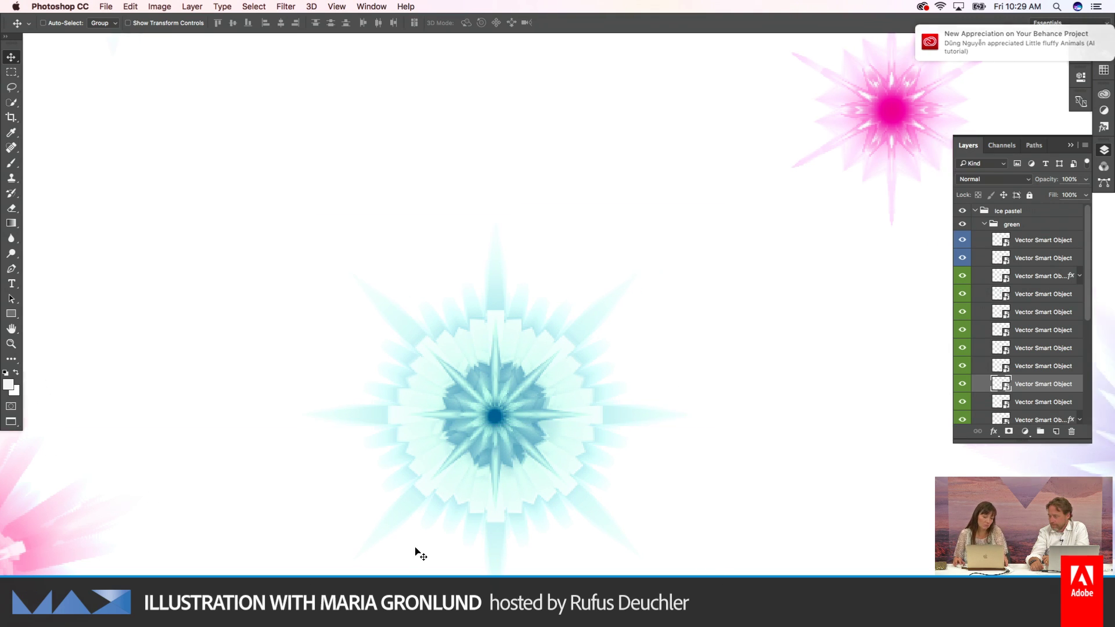
pyautogui.hotkey('shift', 'Left')
pyautogui.press('super+Tab')
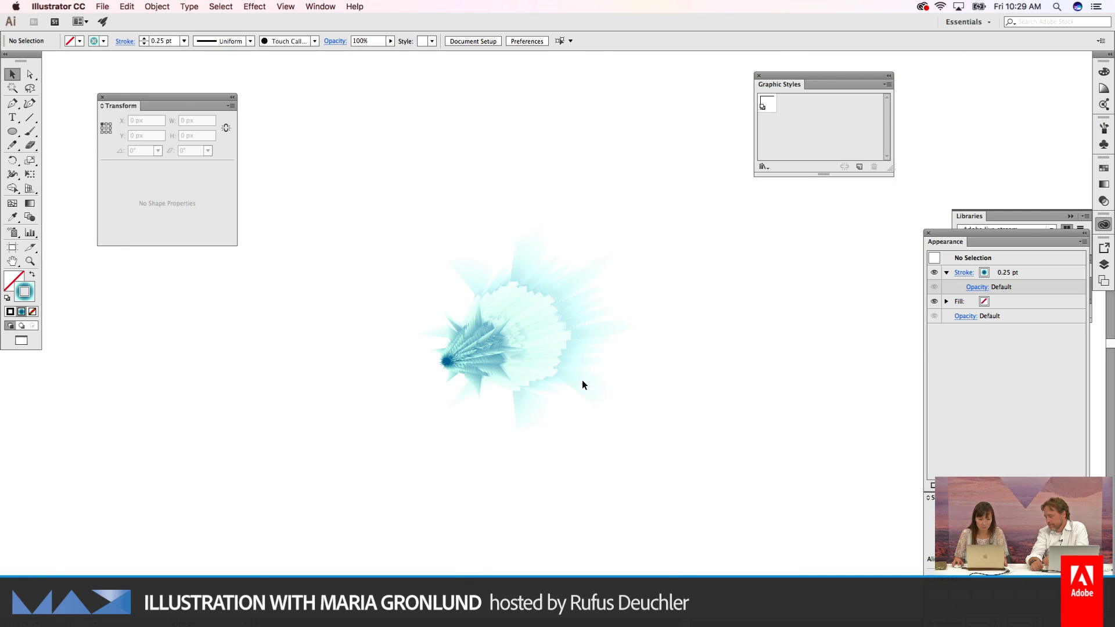
# Step: Close the distorted flower's document to return to the blue snowflake artwork
pyautogui.click(547, 366)
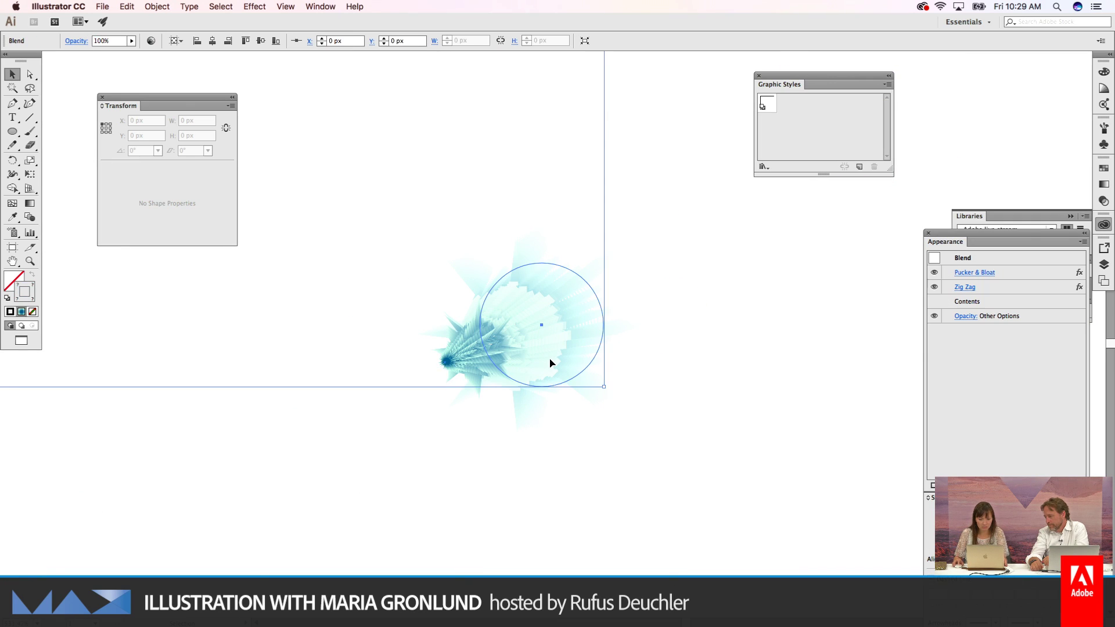
pyautogui.press('super+w')
pyautogui.click(393, 413)
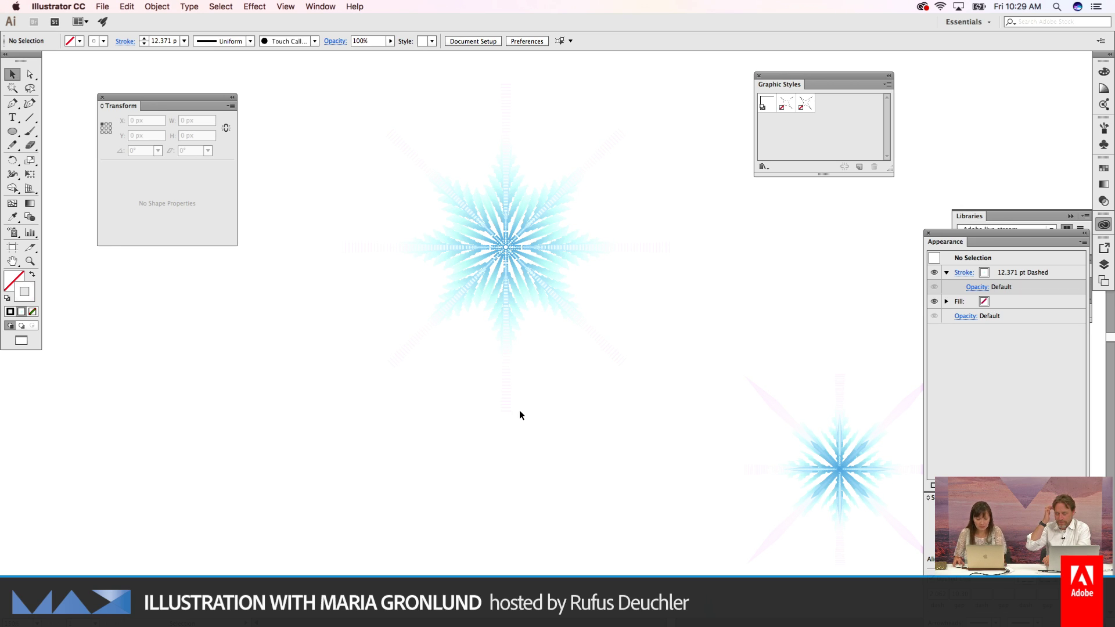
pyautogui.press('l')
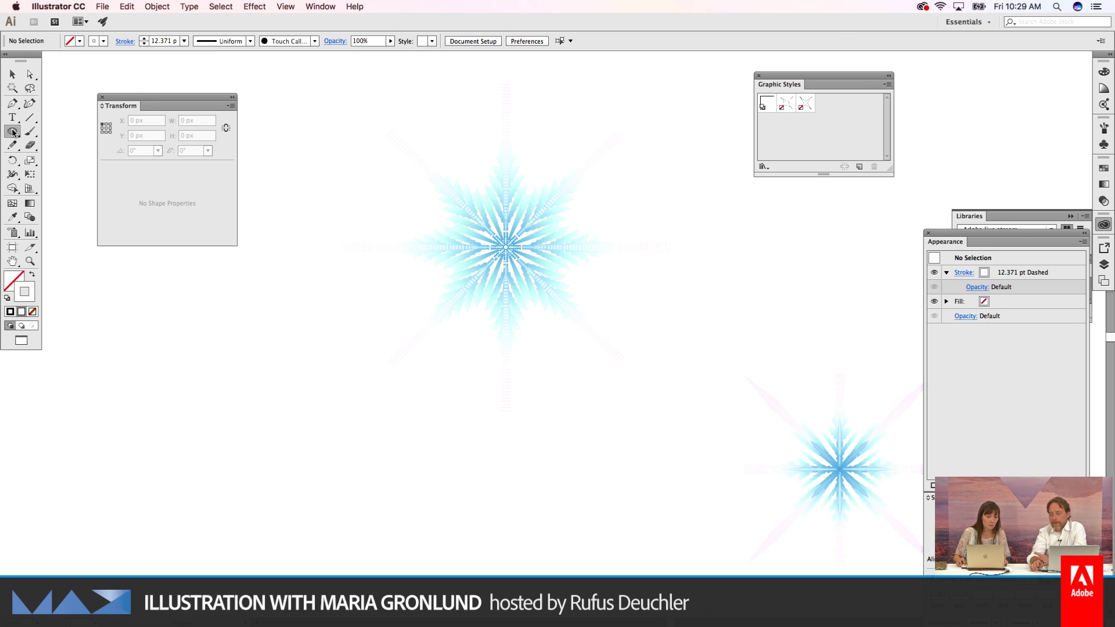
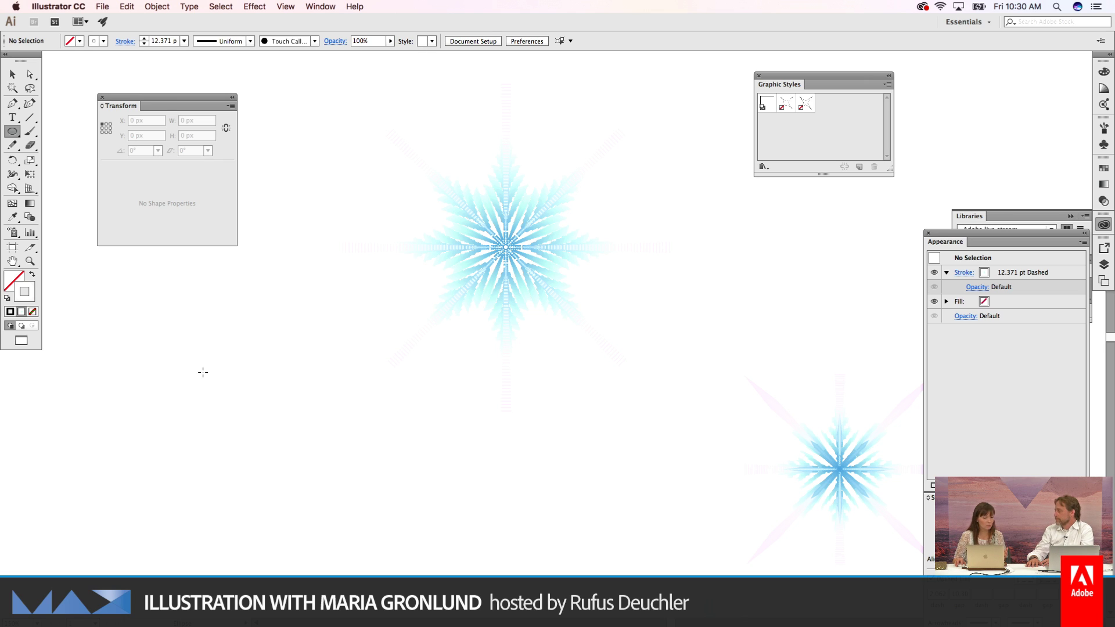
pyautogui.click(203, 371)
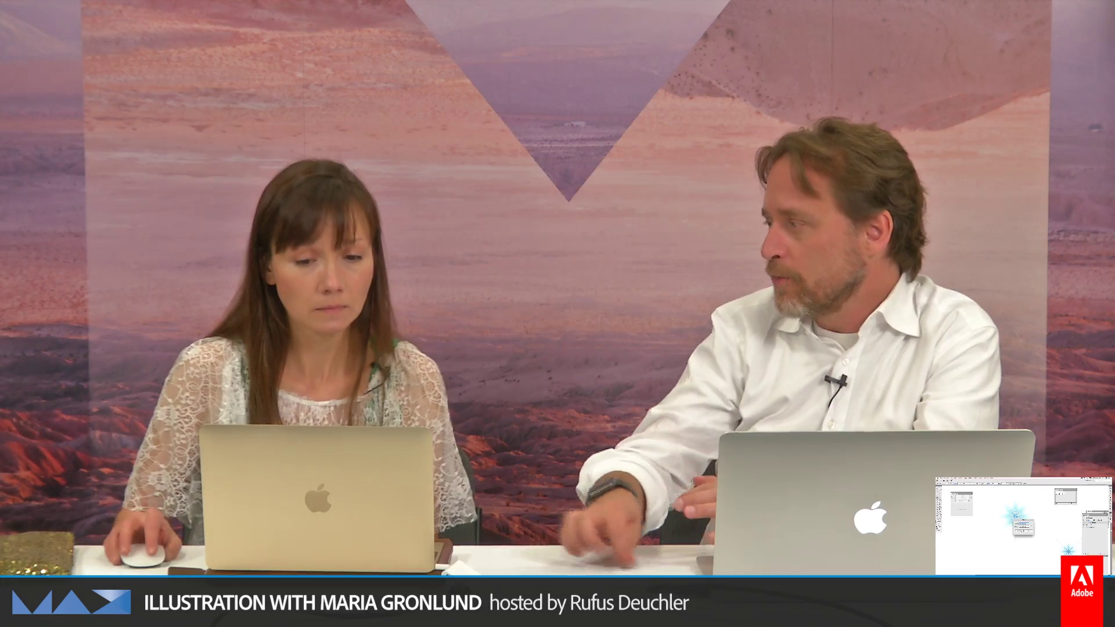
pyautogui.press('Return')
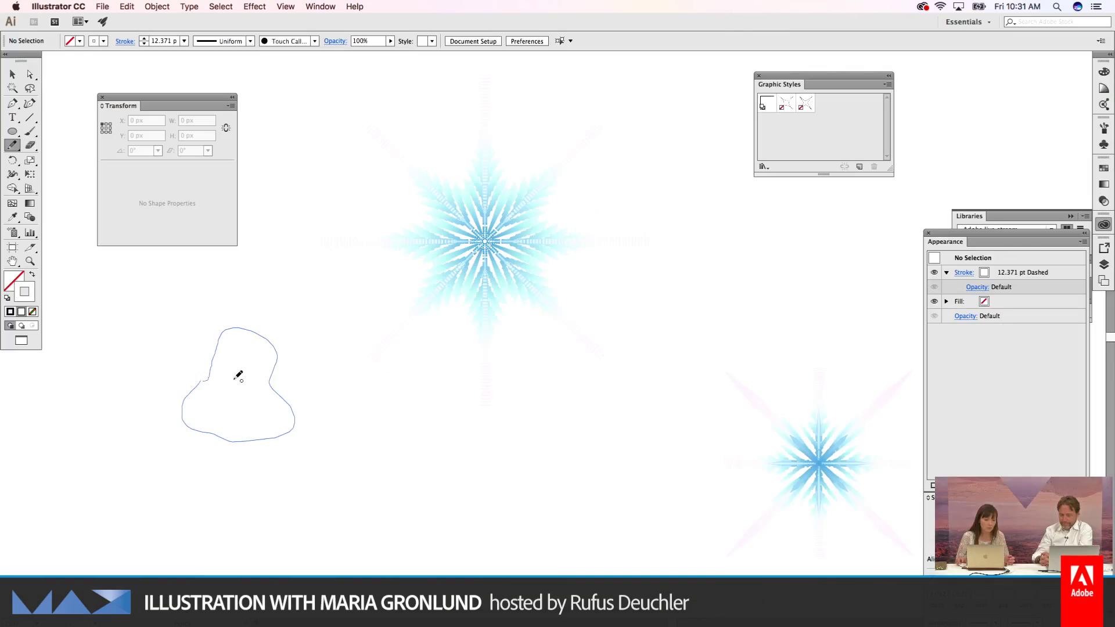
# Step: Draw a freehand closed blob about 131 by 131 px below the large snowflake's left side and place a single anchor point at its middle
pyautogui.moveTo(238, 375); pyautogui.dragTo(239, 374)
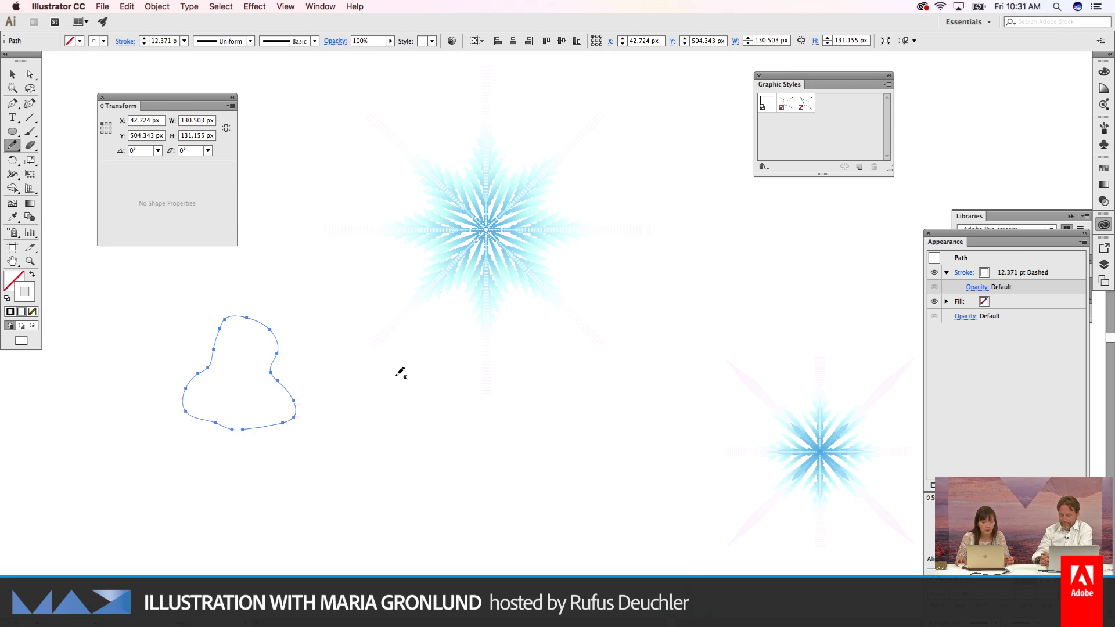
pyautogui.press('p')
pyautogui.moveTo(236, 378); pyautogui.dragTo(251, 379)
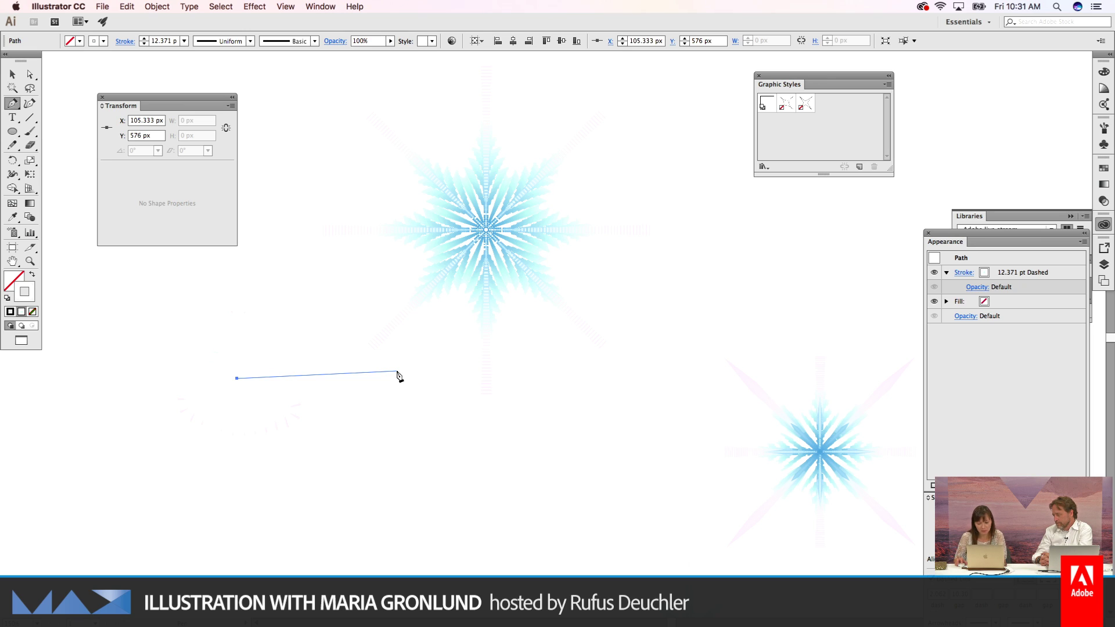
pyautogui.press('v')
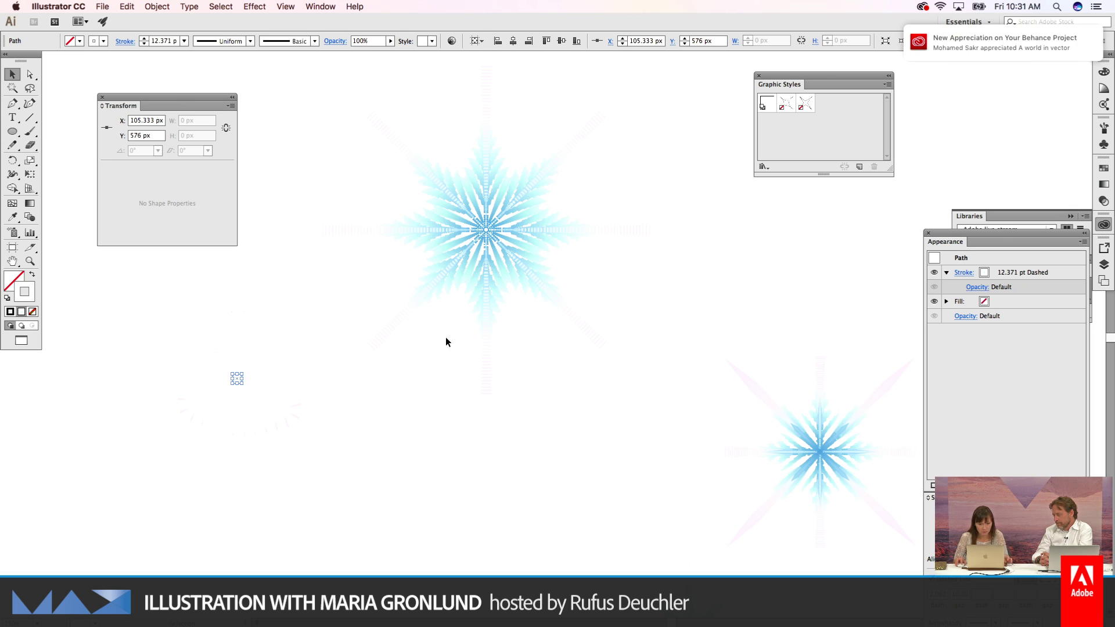
# Step: Sample the large snowflake's centre with the Eyedropper to give the single anchor point its blue gradient stroke
pyautogui.click(1104, 168)
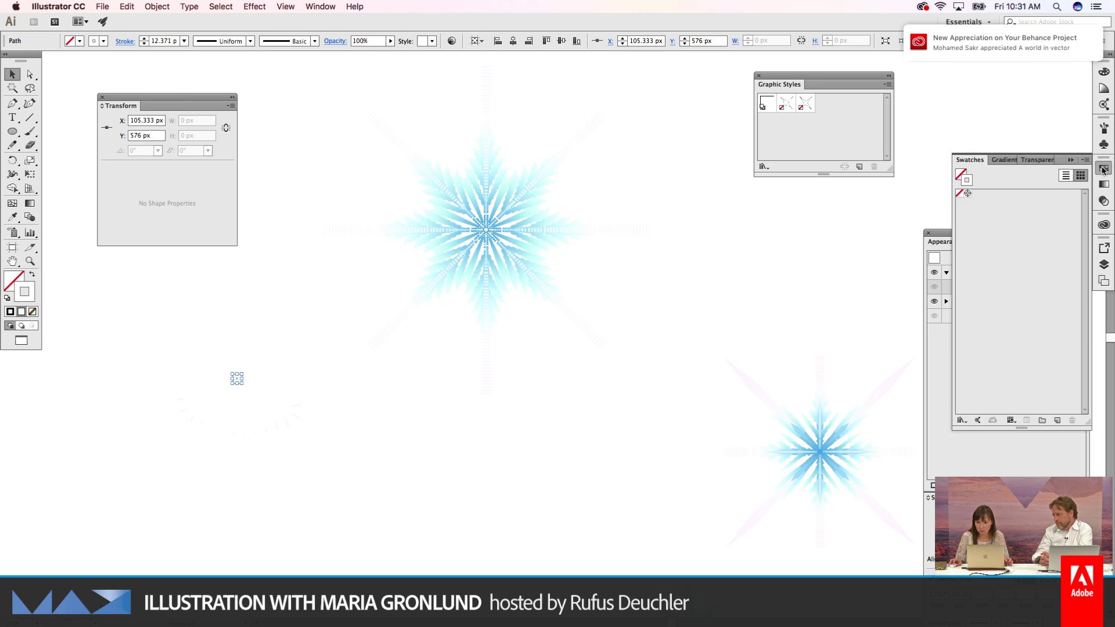
pyautogui.press('i')
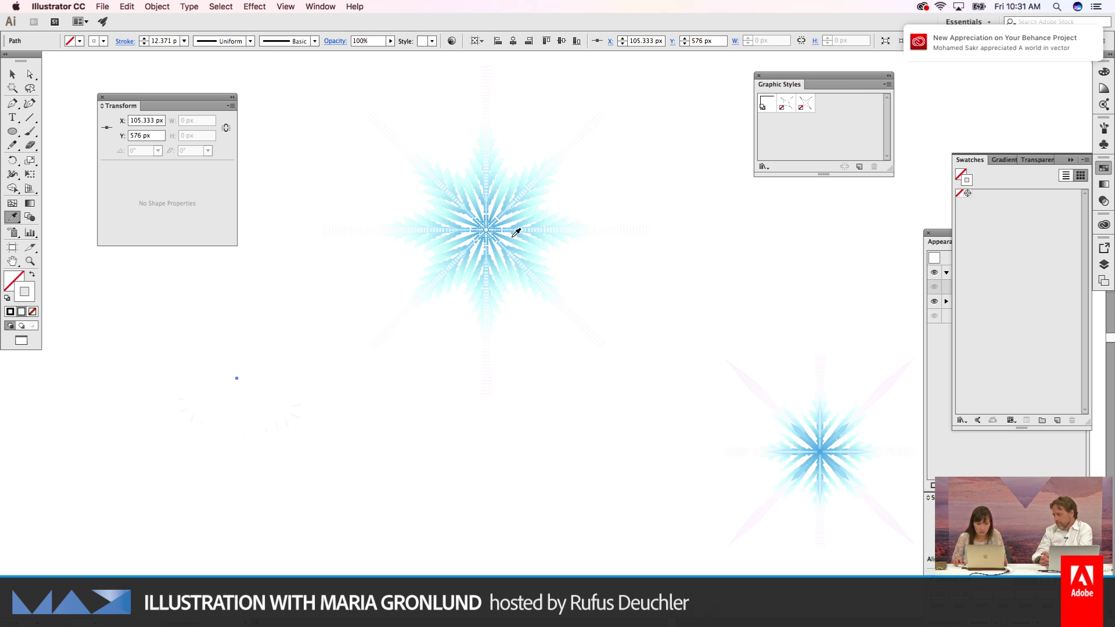
pyautogui.click(492, 224)
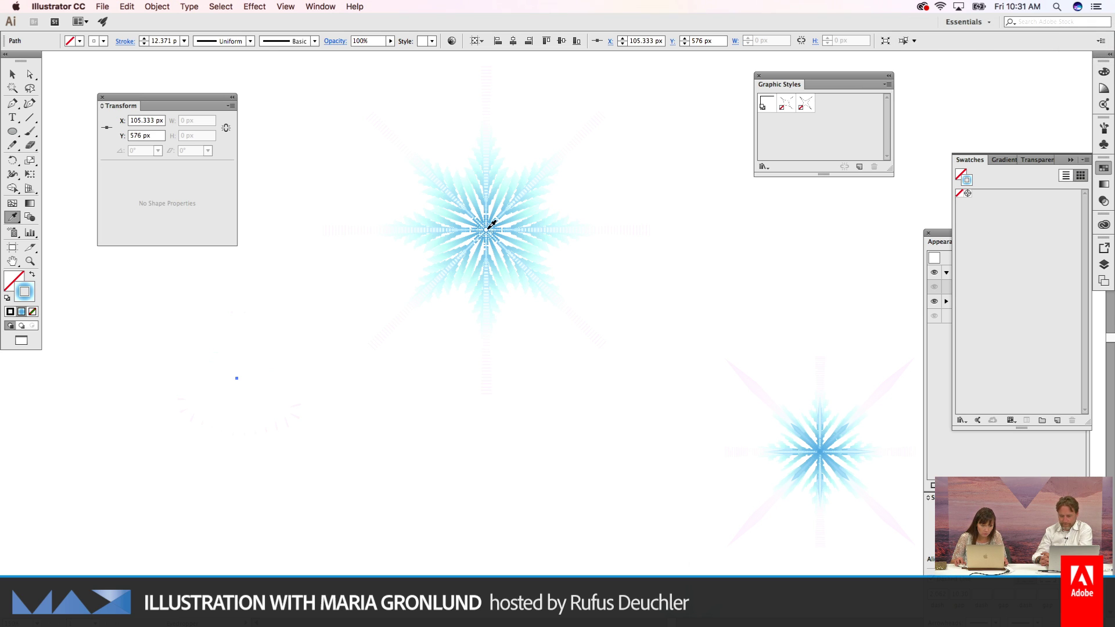
# Step: Select the freehand blob together with its centre point and make a blend between them
pyautogui.press('v')
pyautogui.moveTo(261, 374); pyautogui.dragTo(223, 352)
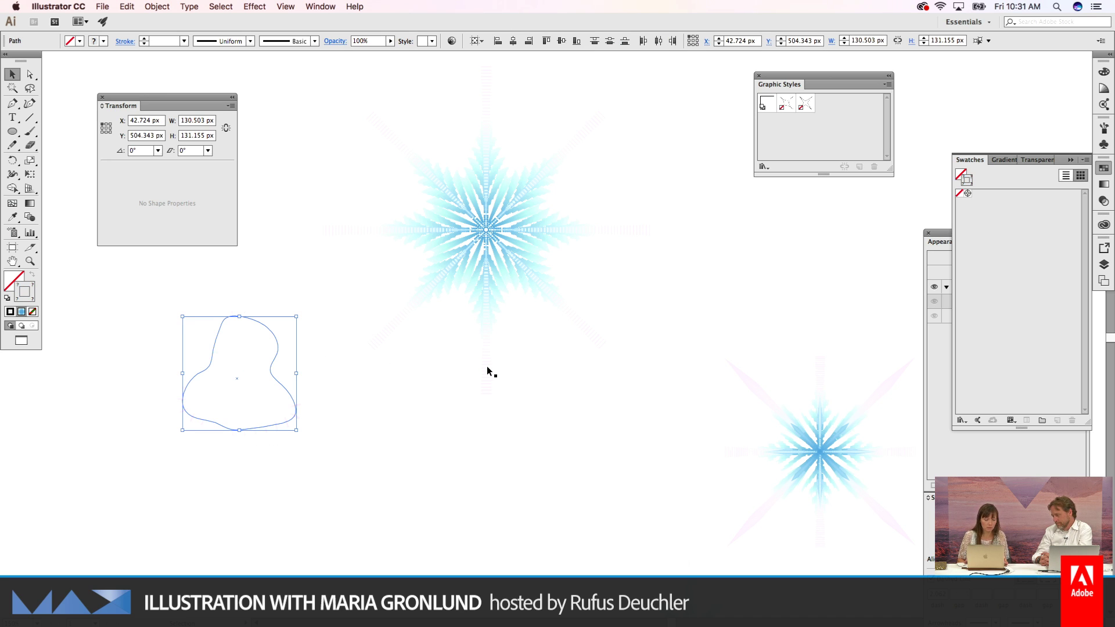
pyautogui.press('super+alt+b')
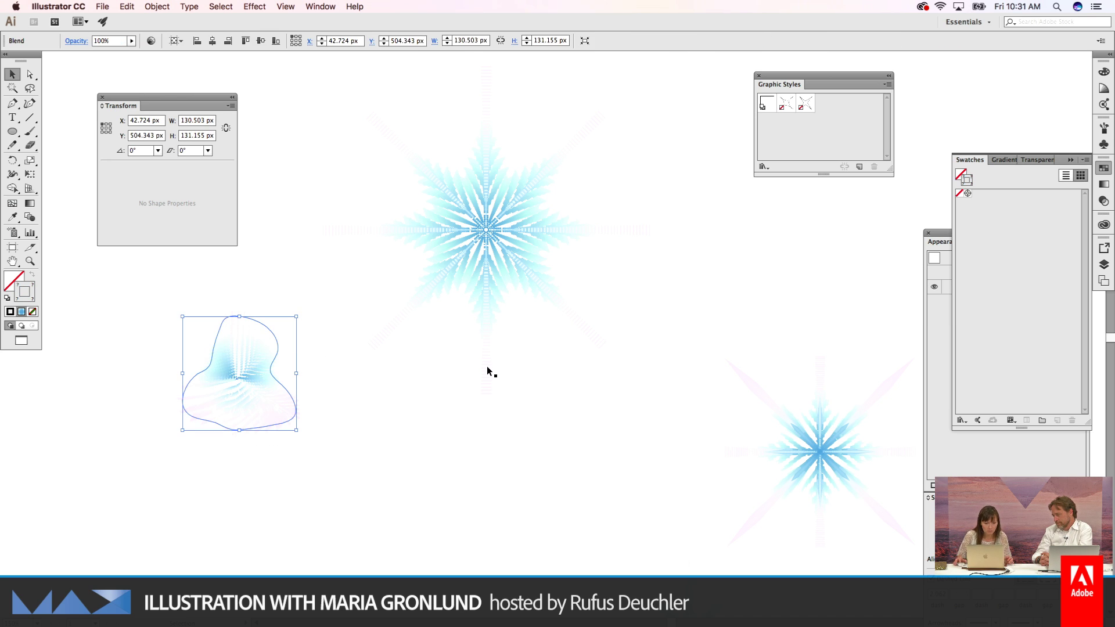
pyautogui.hscroll(1, 486, 366)
pyautogui.press('z')
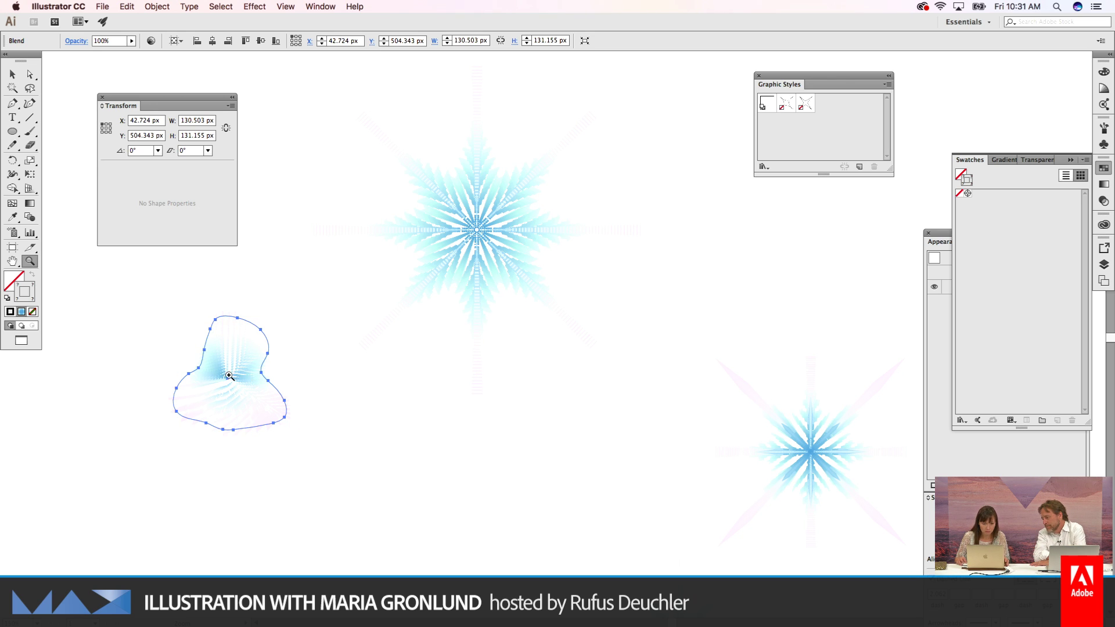
# Step: Bring the Appearance panel into view and apply the saved Graphic Style 2 to the freehand blob blend
pyautogui.click(233, 377)
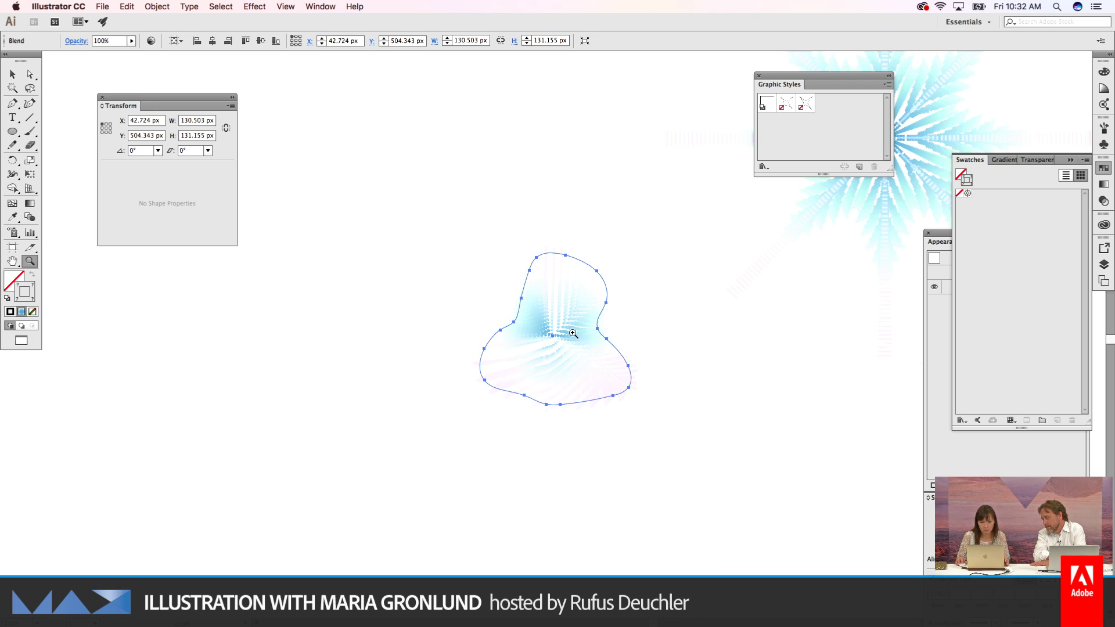
pyautogui.click(592, 333)
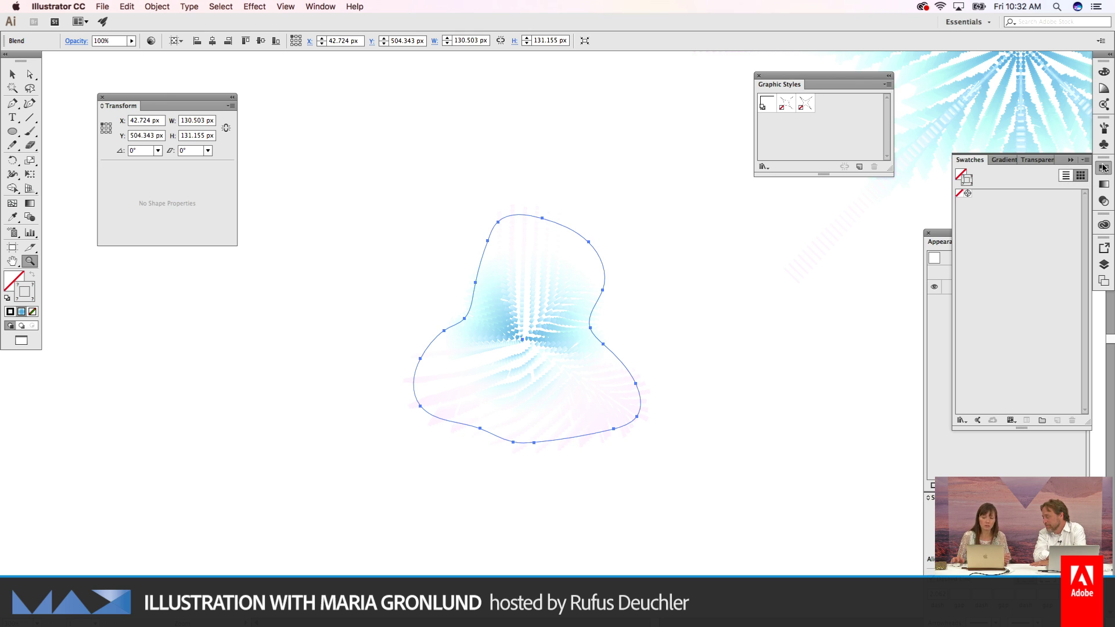
pyautogui.click(979, 448)
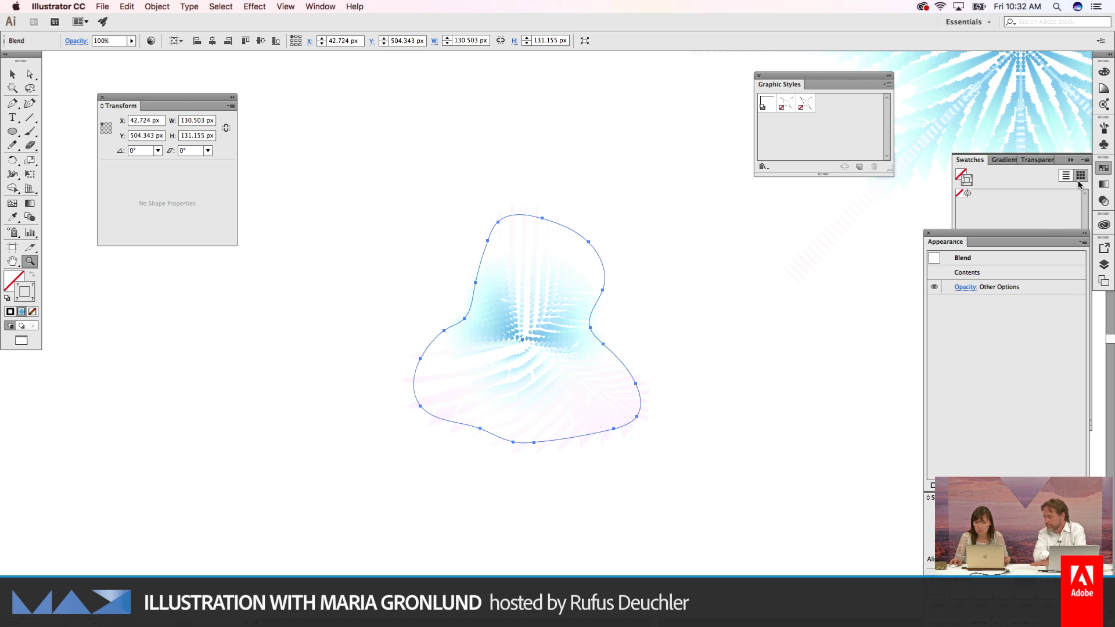
pyautogui.click(320, 7)
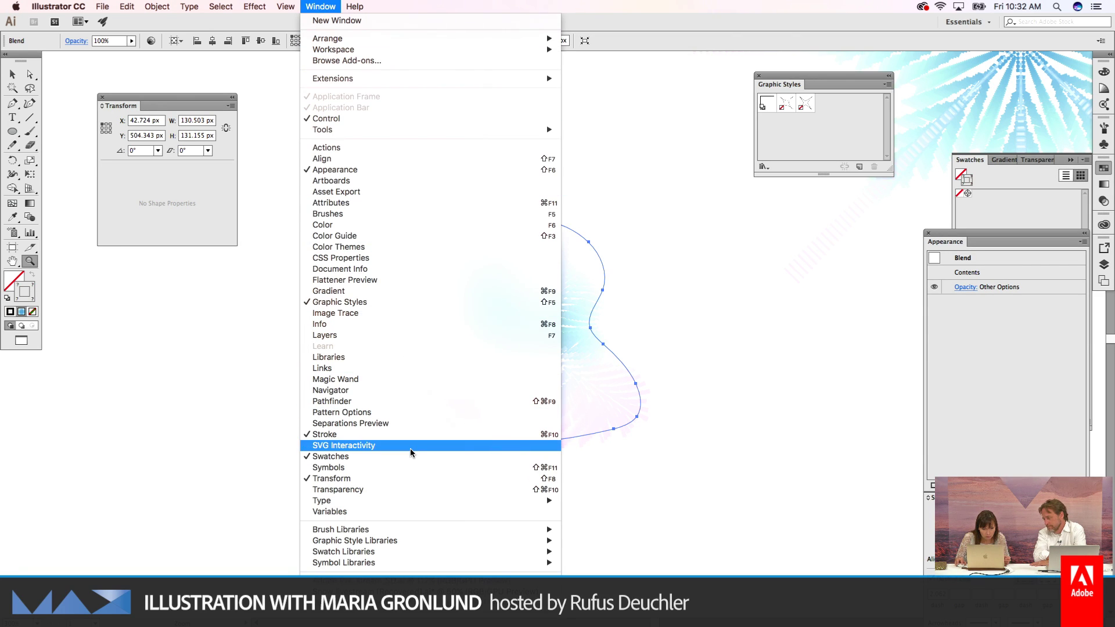
pyautogui.click(372, 302)
pyautogui.click(320, 6)
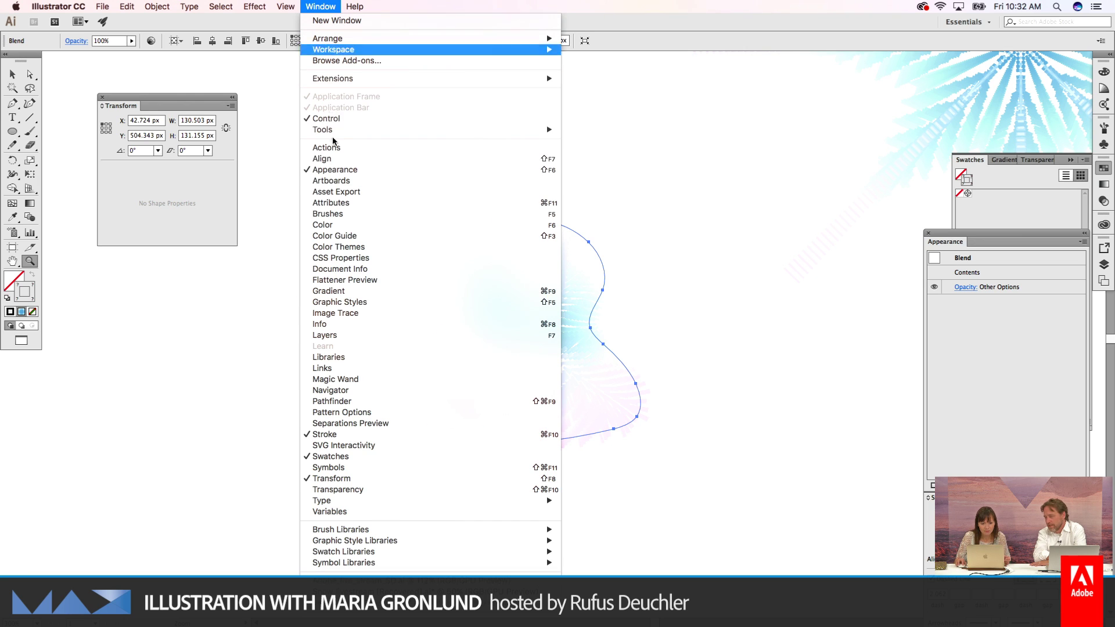
pyautogui.click(359, 301)
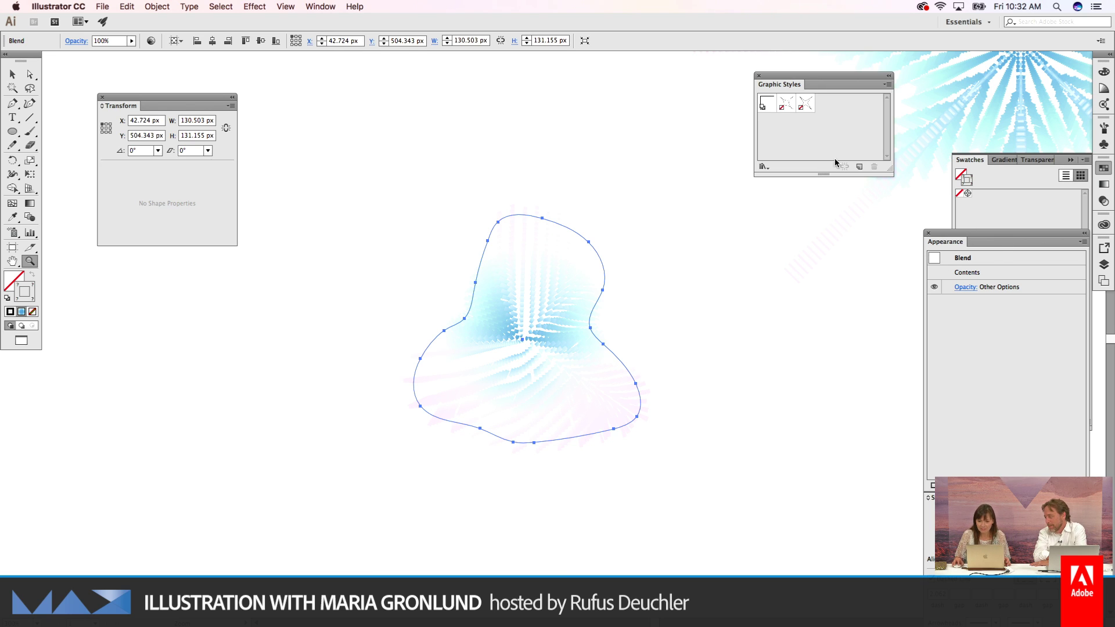
pyautogui.click(786, 104)
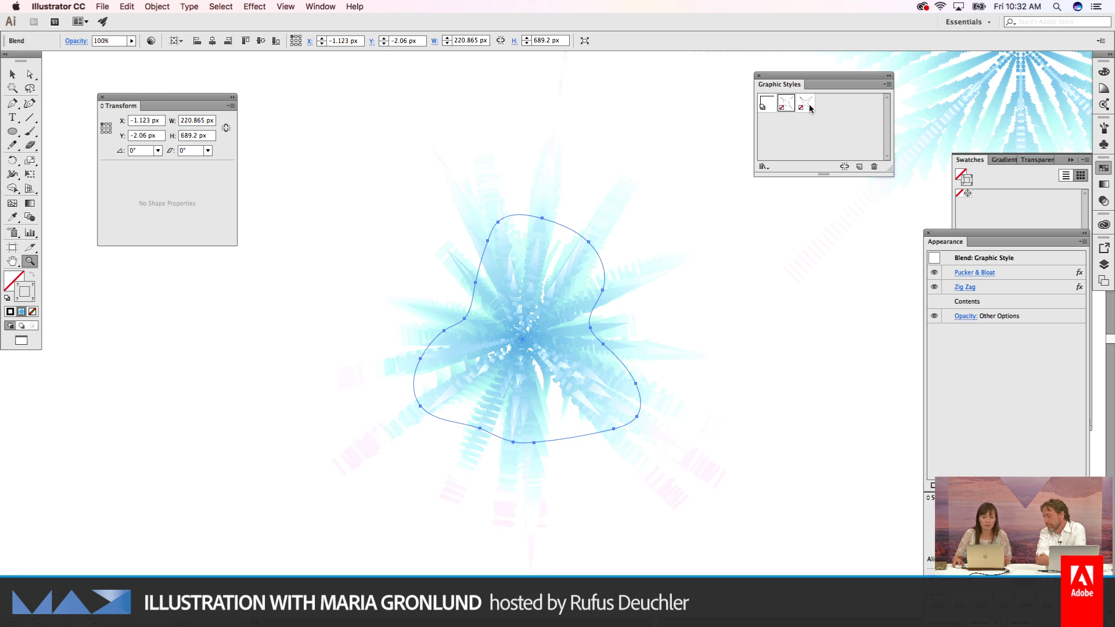
pyautogui.click(811, 108)
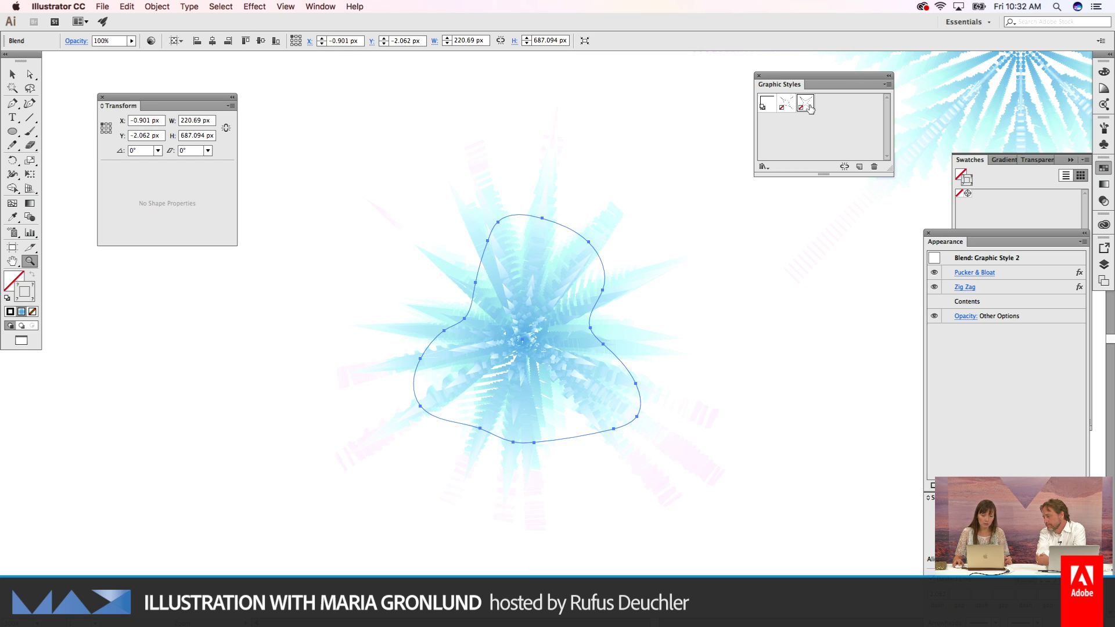
# Step: Set the freehand blob blend's spacing to 20 specified steps
pyautogui.press('w')
pyautogui.press('Return')
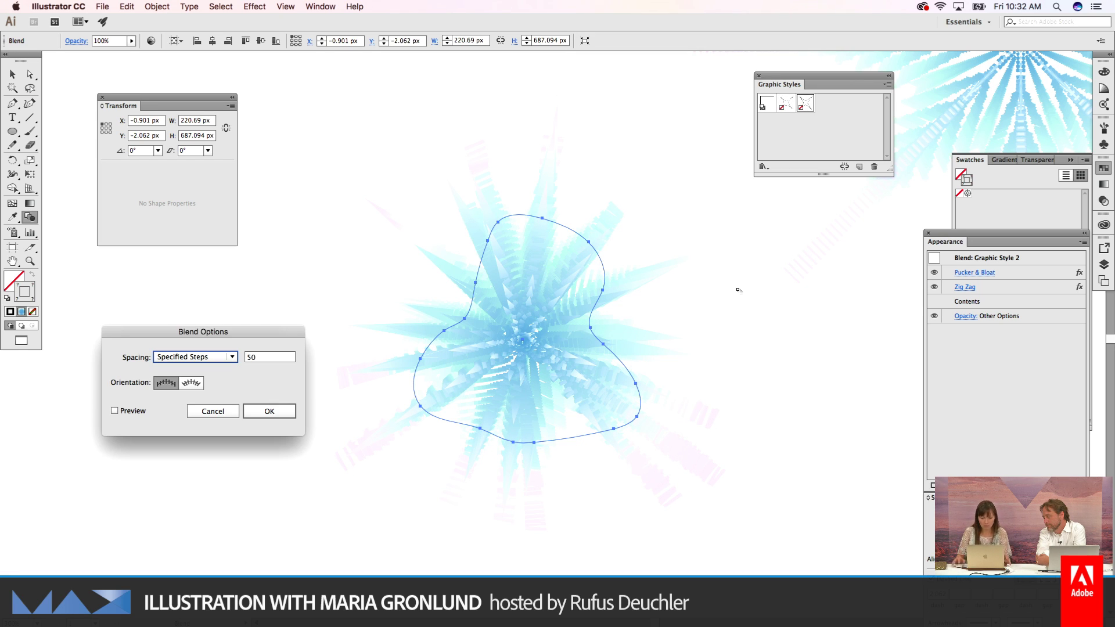
pyautogui.write('20')
pyautogui.press('Return')
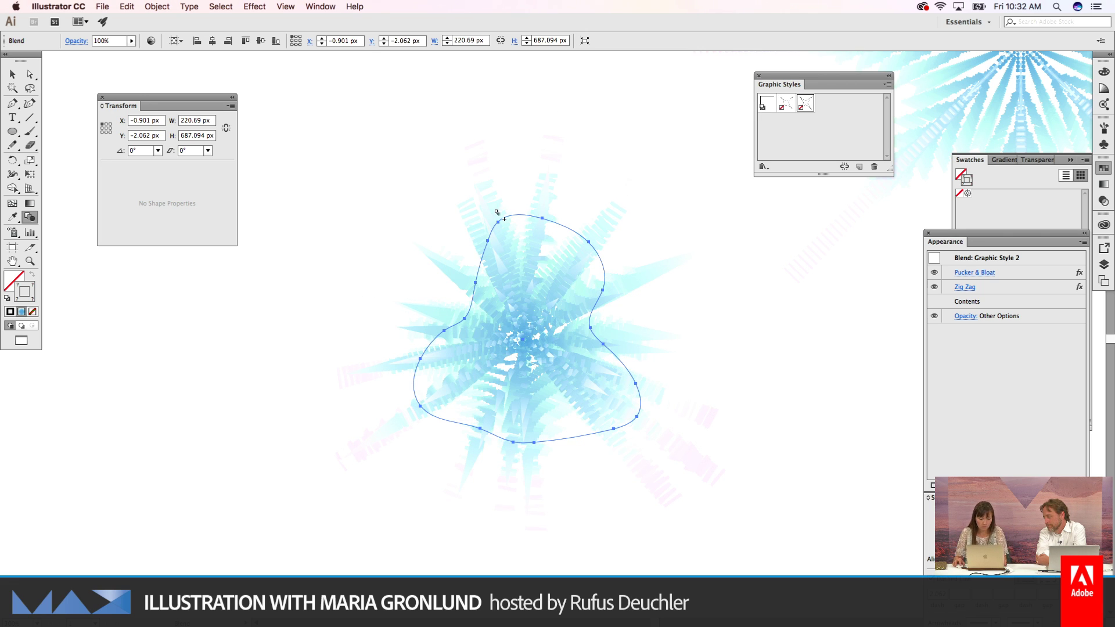
# Step: Select the blend's freehand outline by its upper anchor points and set its dashed stroke weight to 1 pt
pyautogui.press('super+shift+a')
pyautogui.press('a')
pyautogui.moveTo(508, 167); pyautogui.dragTo(571, 287)
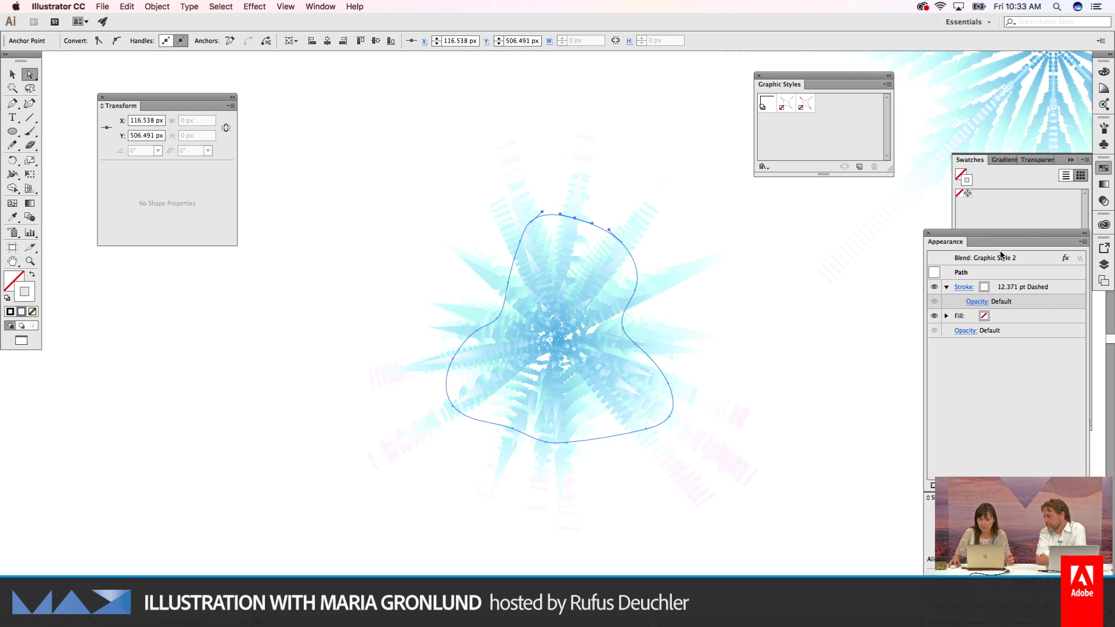
pyautogui.click(1011, 288)
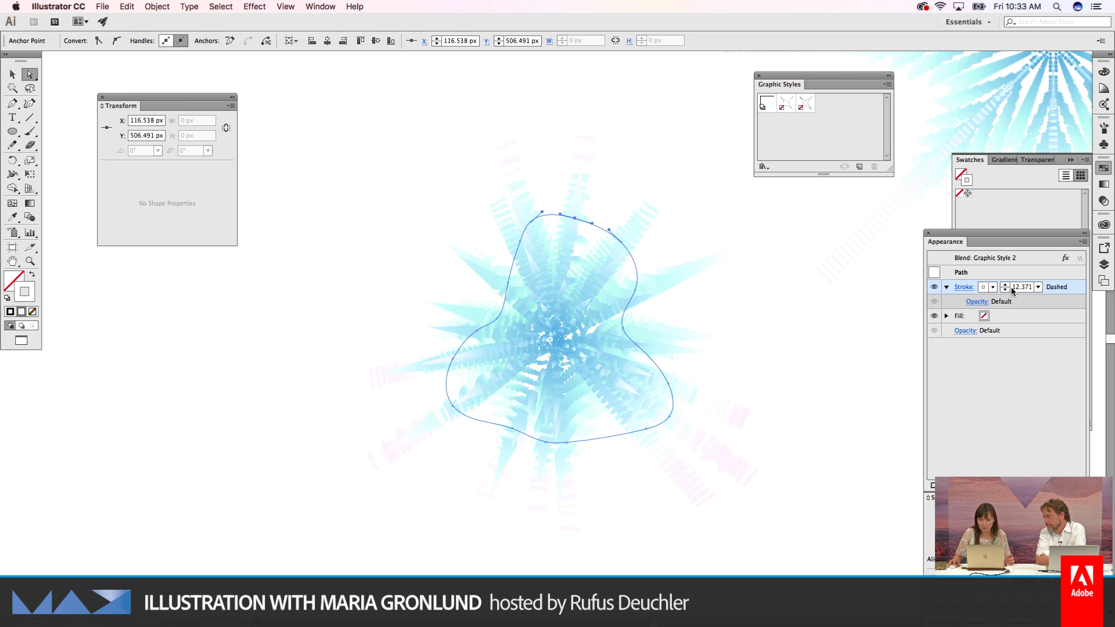
pyautogui.click(1018, 287)
pyautogui.press('super+a')
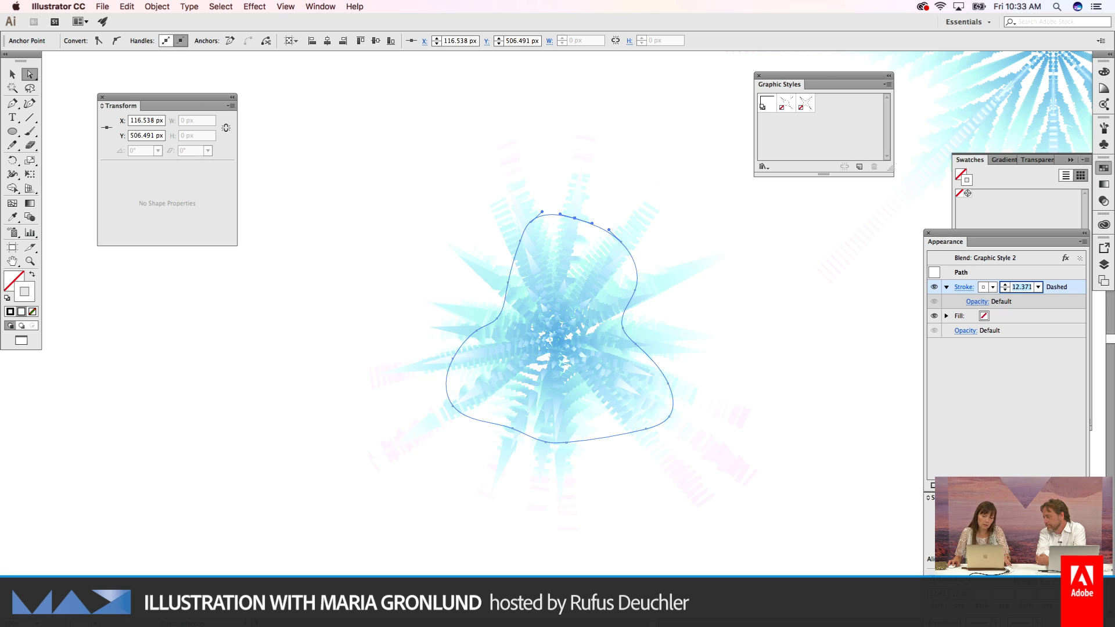
pyautogui.write('1')
pyautogui.press('Return')
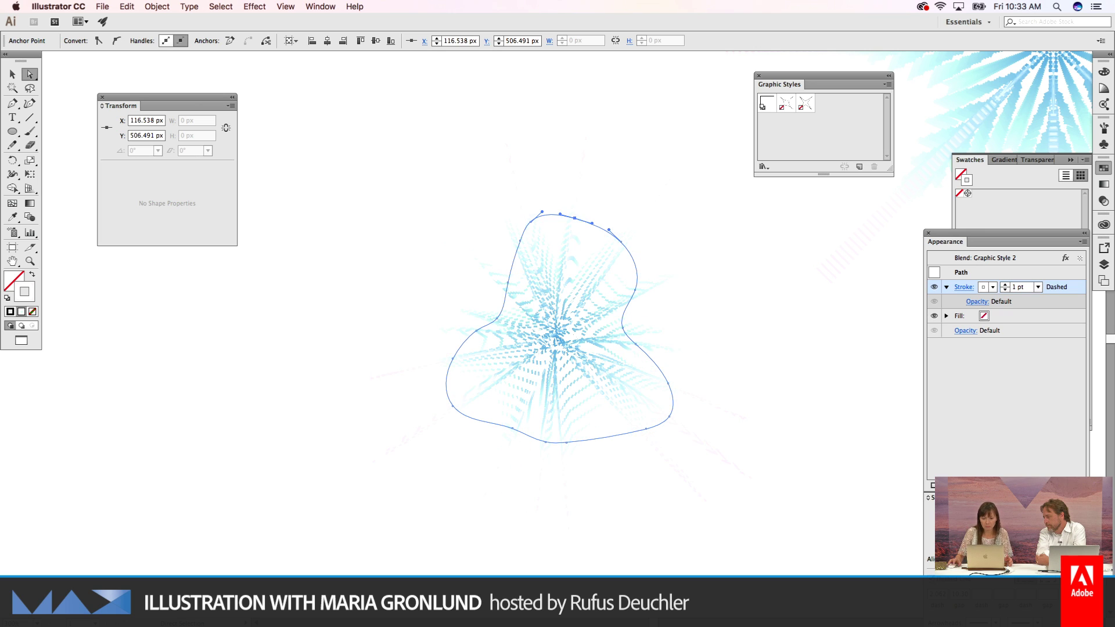
# Step: Deselect the freehand blend and view it alongside the other snowflakes
pyautogui.click(555, 340)
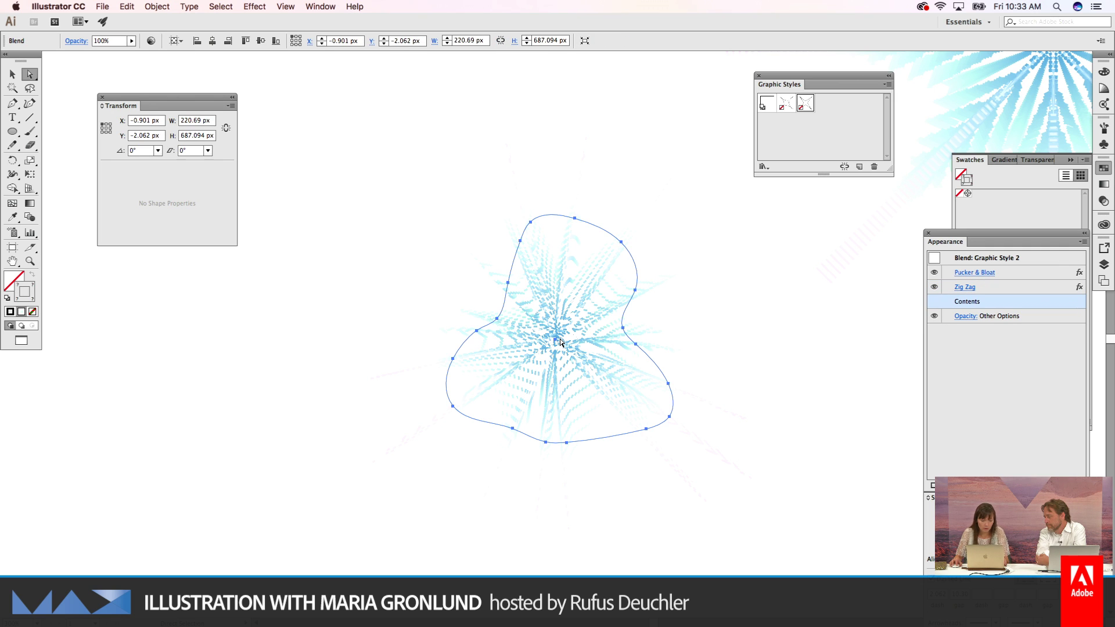
pyautogui.click(556, 340)
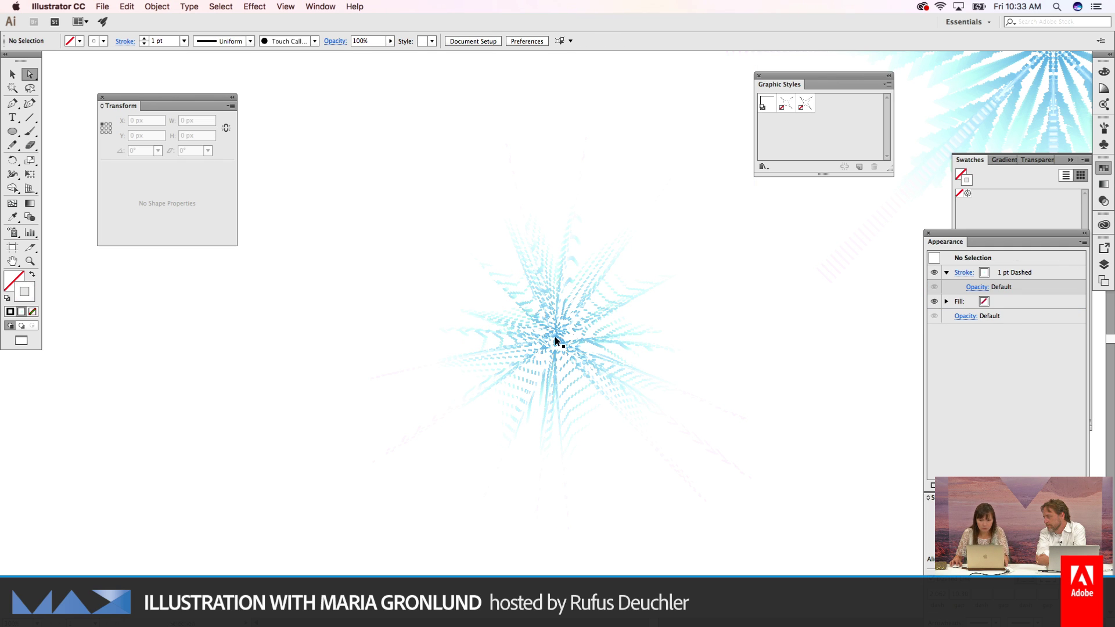
pyautogui.moveTo(841, 231); pyautogui.dragTo(462, 411)
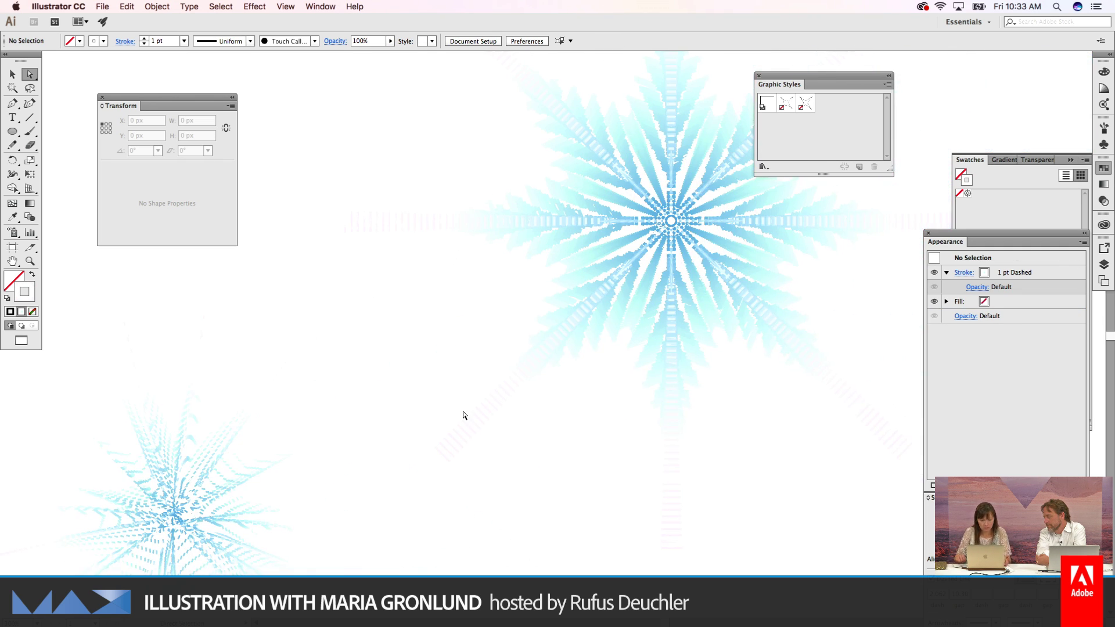
pyautogui.rightClick(695, 337)
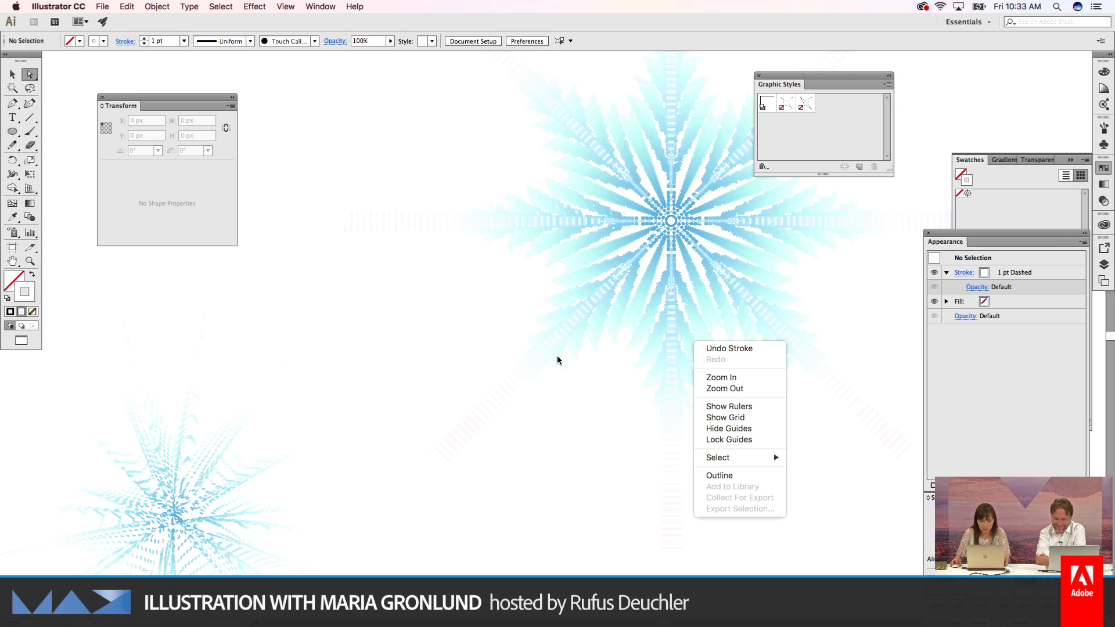
pyautogui.click(567, 409)
pyautogui.press('super+minus')
pyautogui.press('super+minus')
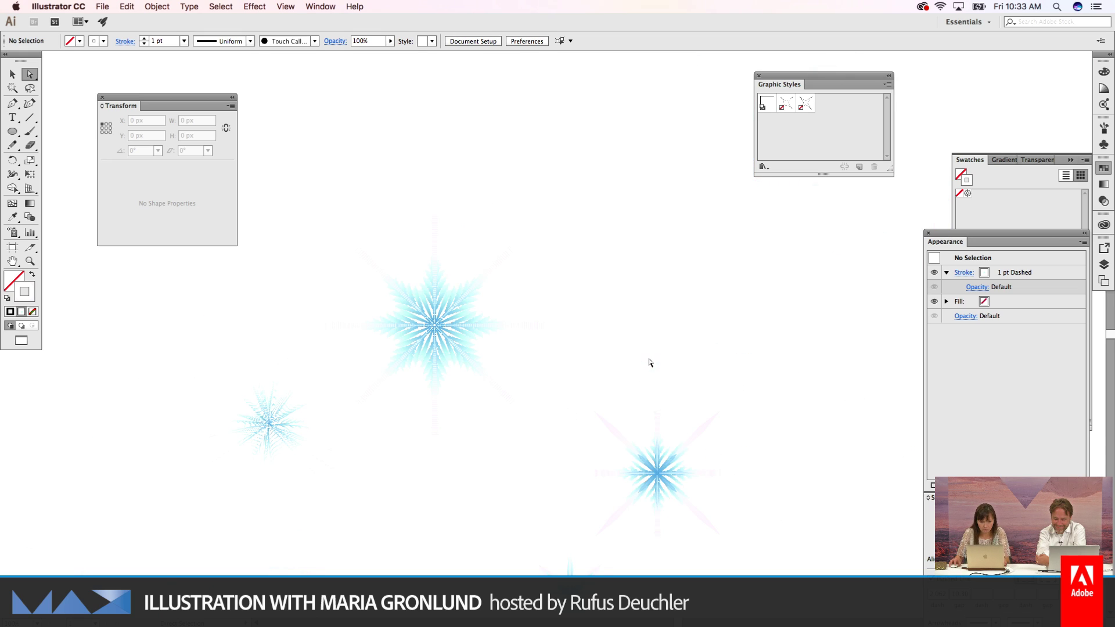
# Step: Move the Transform panel clear of the freehand blend's bounding box and delete that blend
pyautogui.press('v')
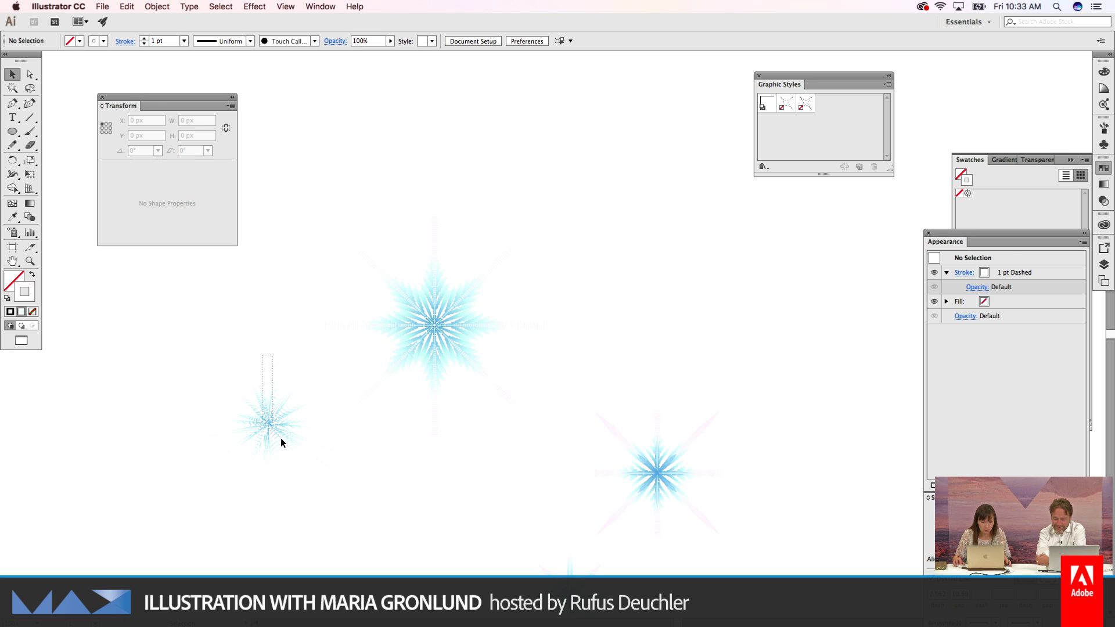
pyautogui.click(281, 441)
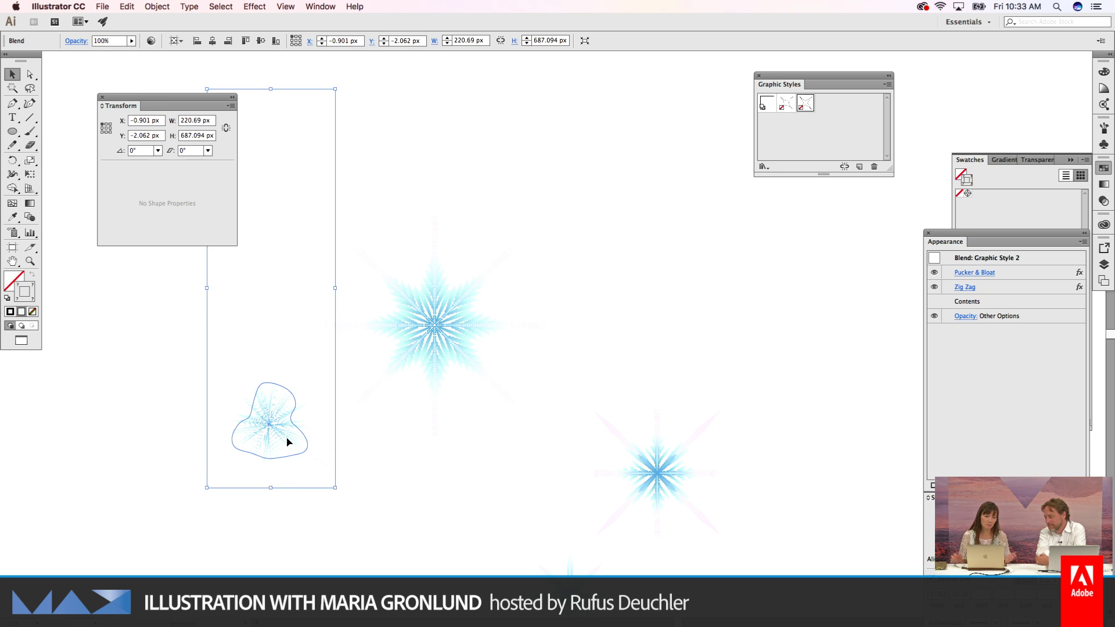
pyautogui.moveTo(173, 98); pyautogui.dragTo(104, 91)
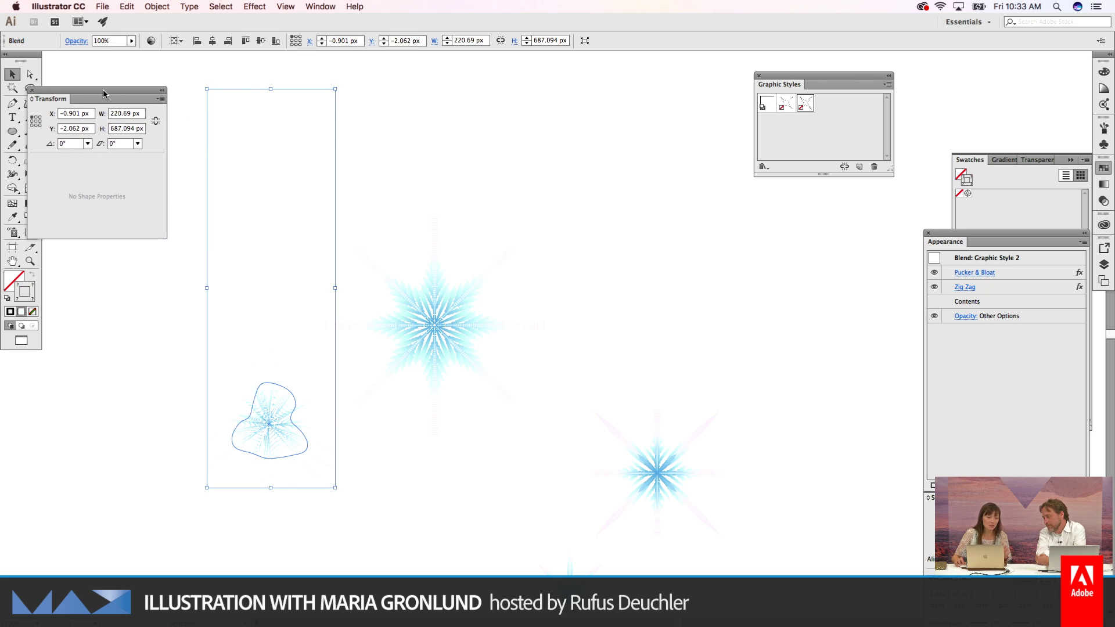
pyautogui.click(214, 113)
pyautogui.scroll(-1, 417, 289)
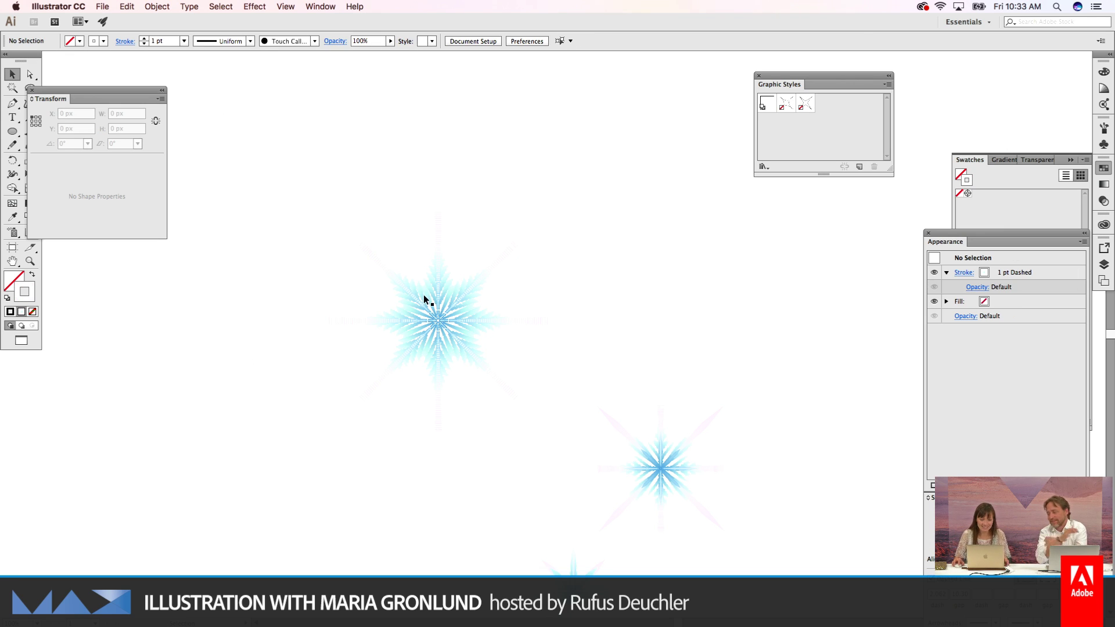
# Step: Select only the centre point of the large snowflake's blend and show the document's layers
pyautogui.click(456, 320)
pyautogui.scroll(-1, 597, 286)
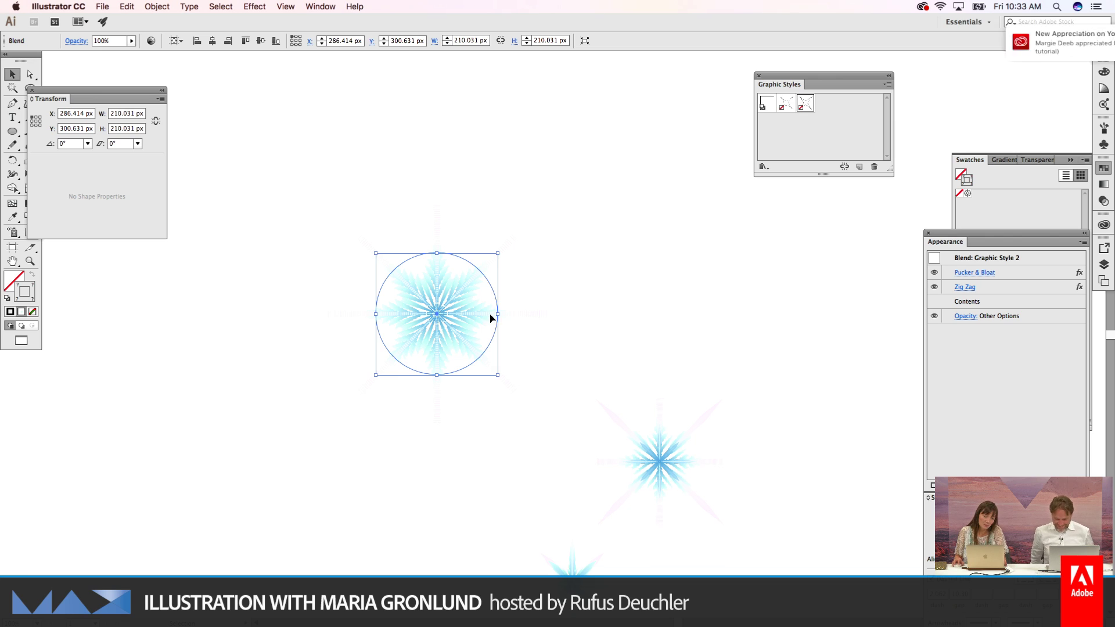
pyautogui.press('super+shift+a')
pyautogui.click(438, 315)
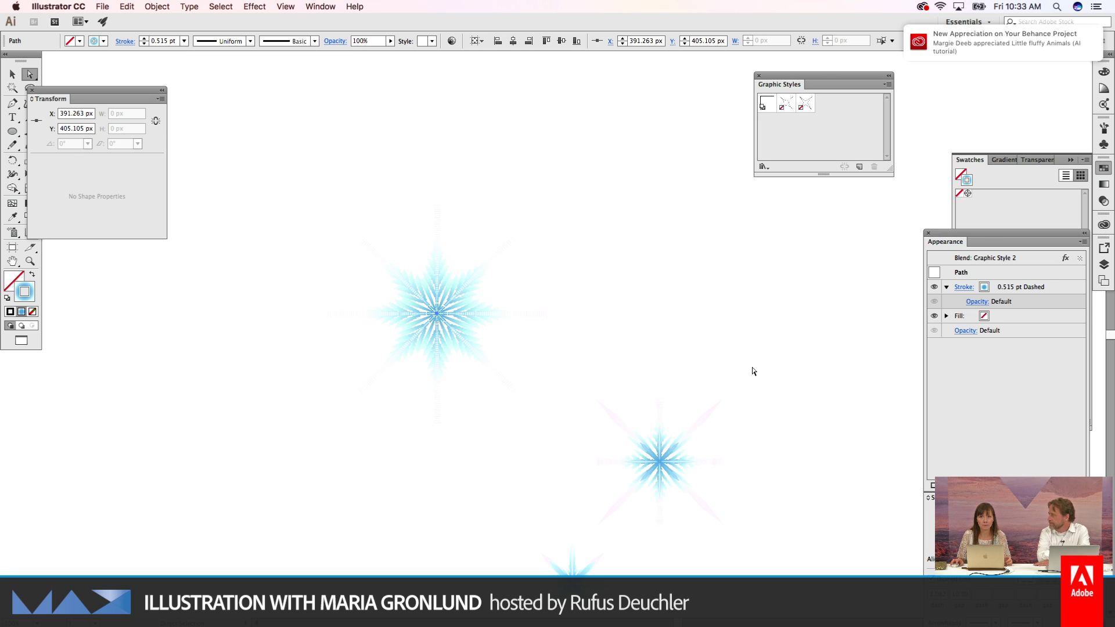
pyautogui.click(1105, 265)
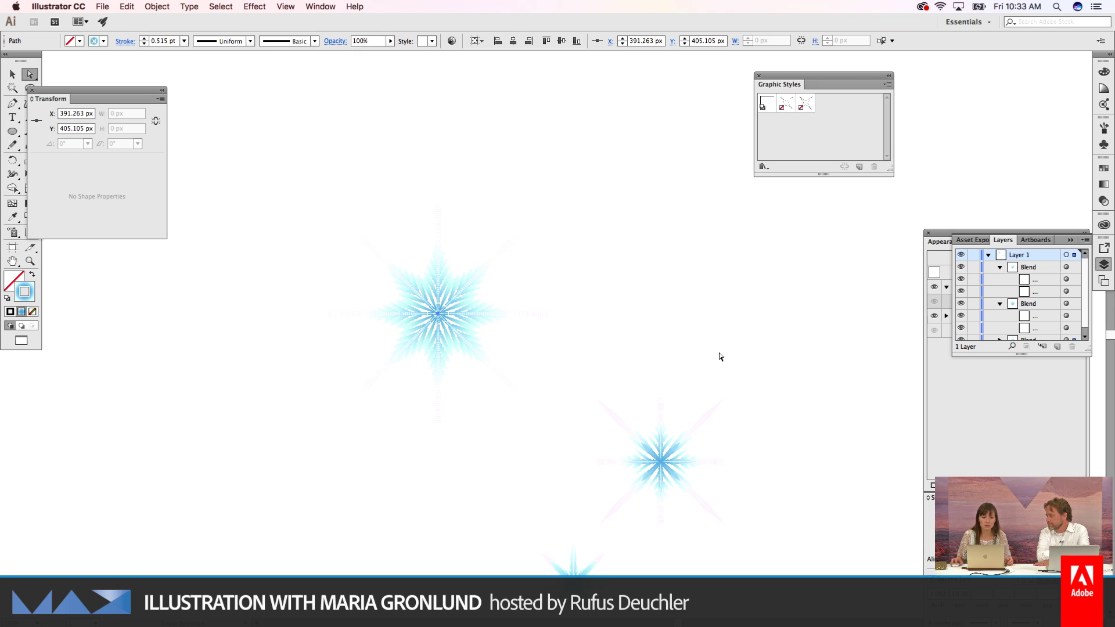
pyautogui.press('z')
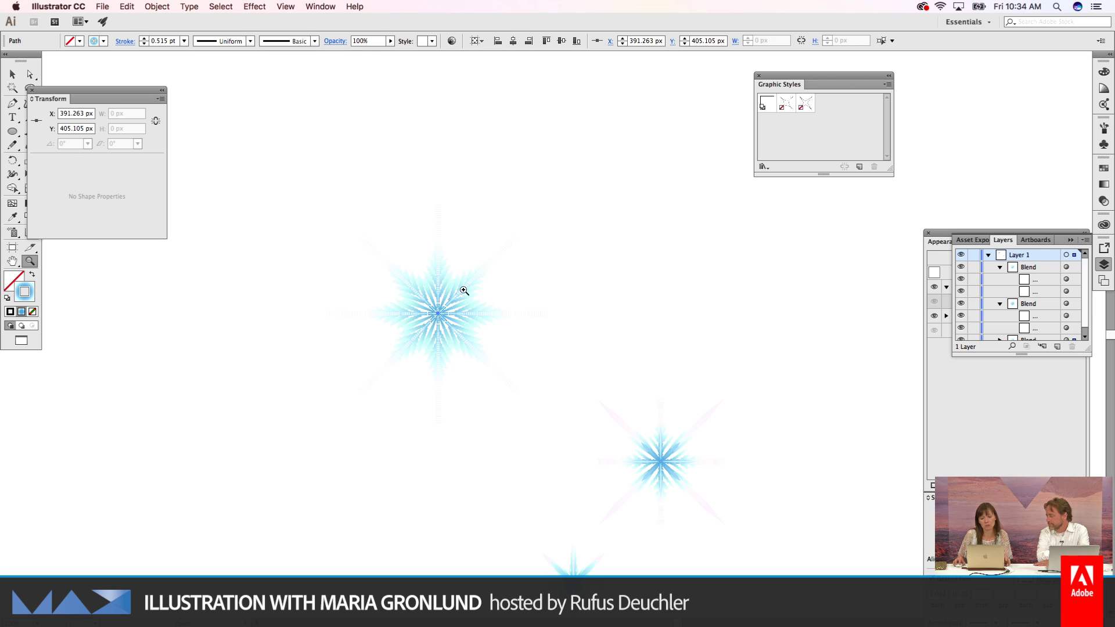
pyautogui.click(437, 317)
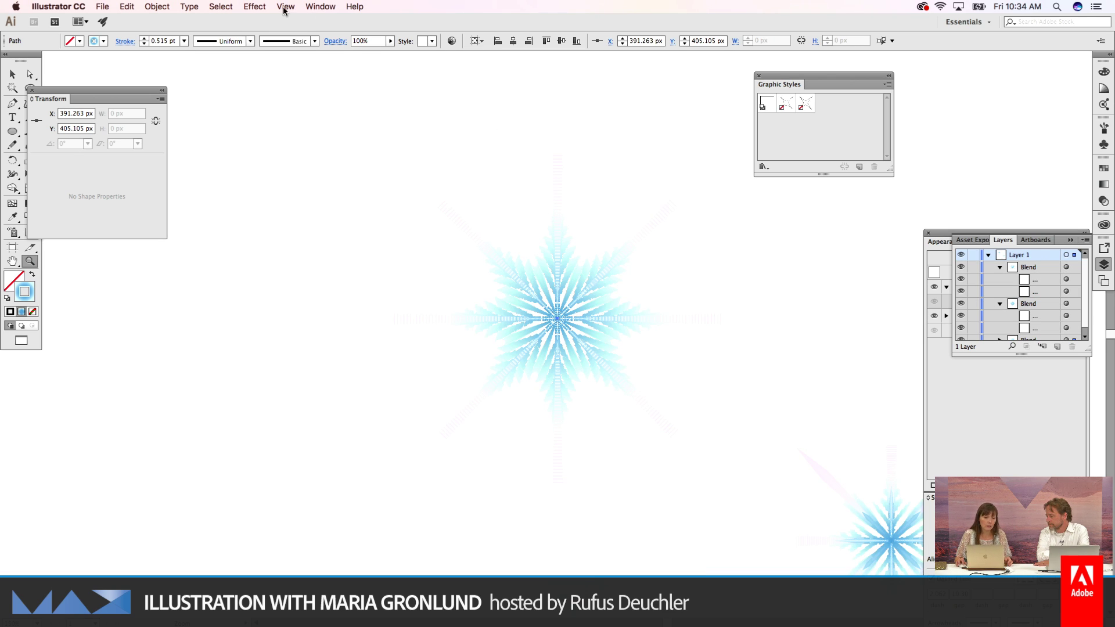
pyautogui.click(264, 7)
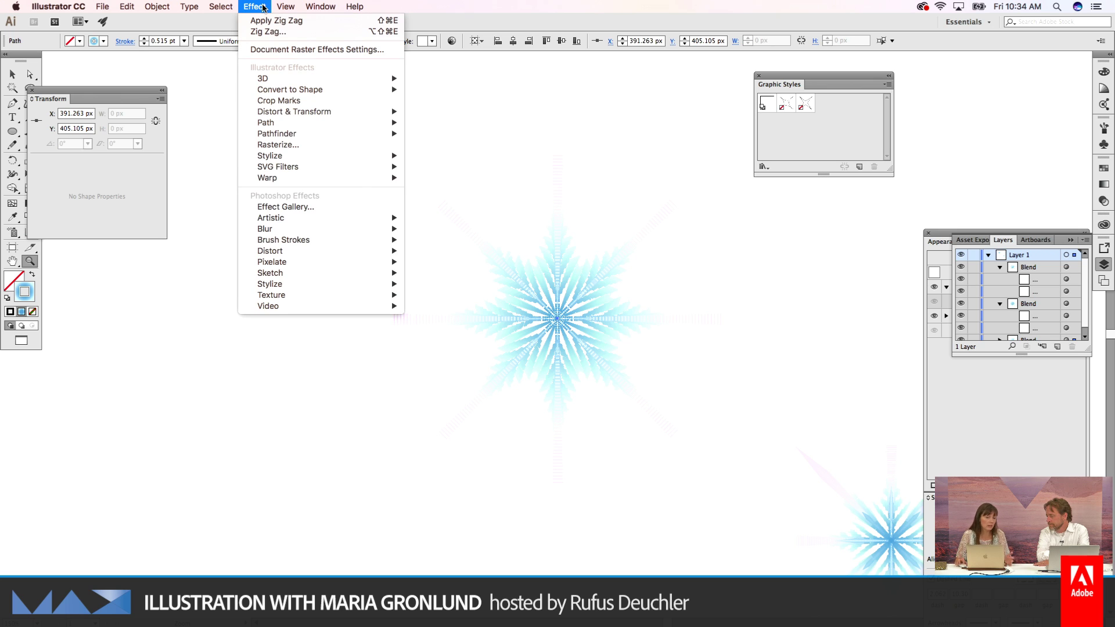
pyautogui.moveTo(320, 118)
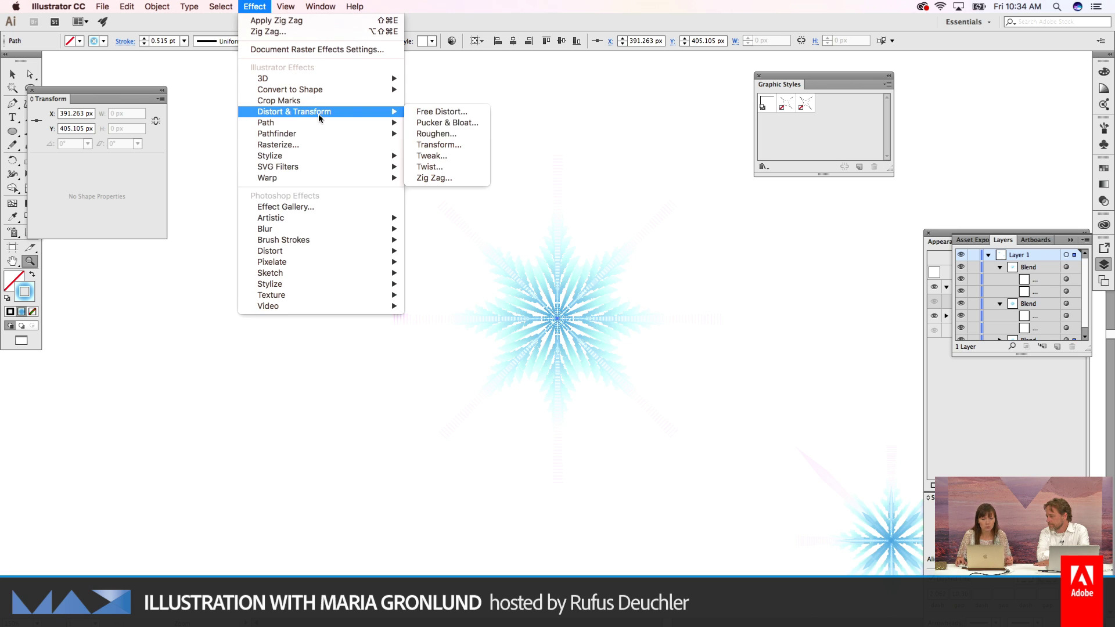
pyautogui.click(443, 157)
pyautogui.moveTo(566, 216); pyautogui.dragTo(301, 249)
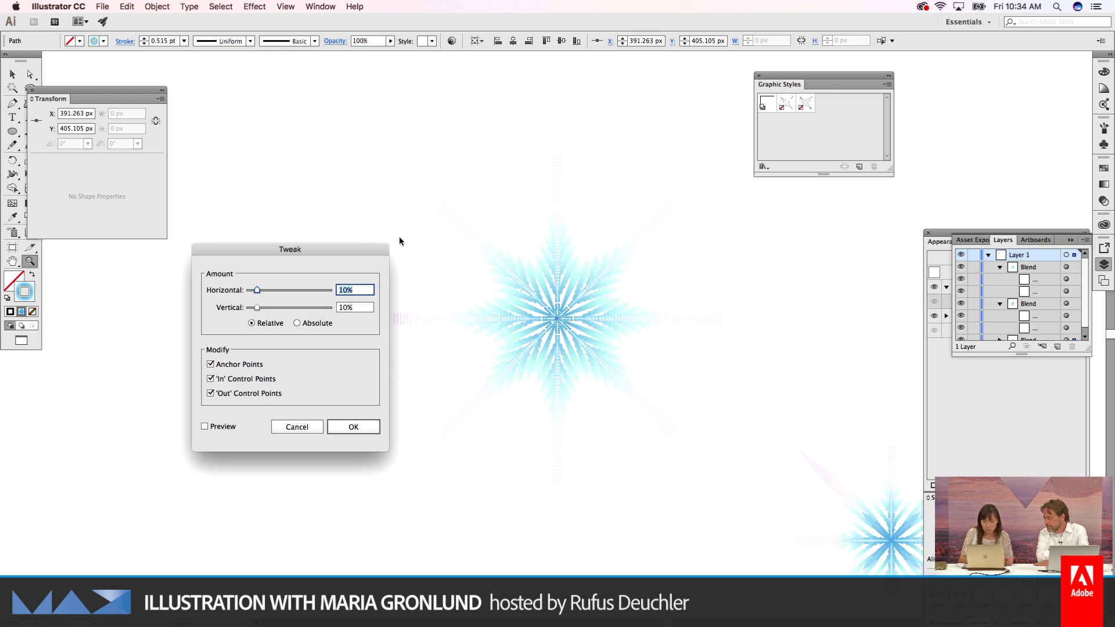
pyautogui.write('0')
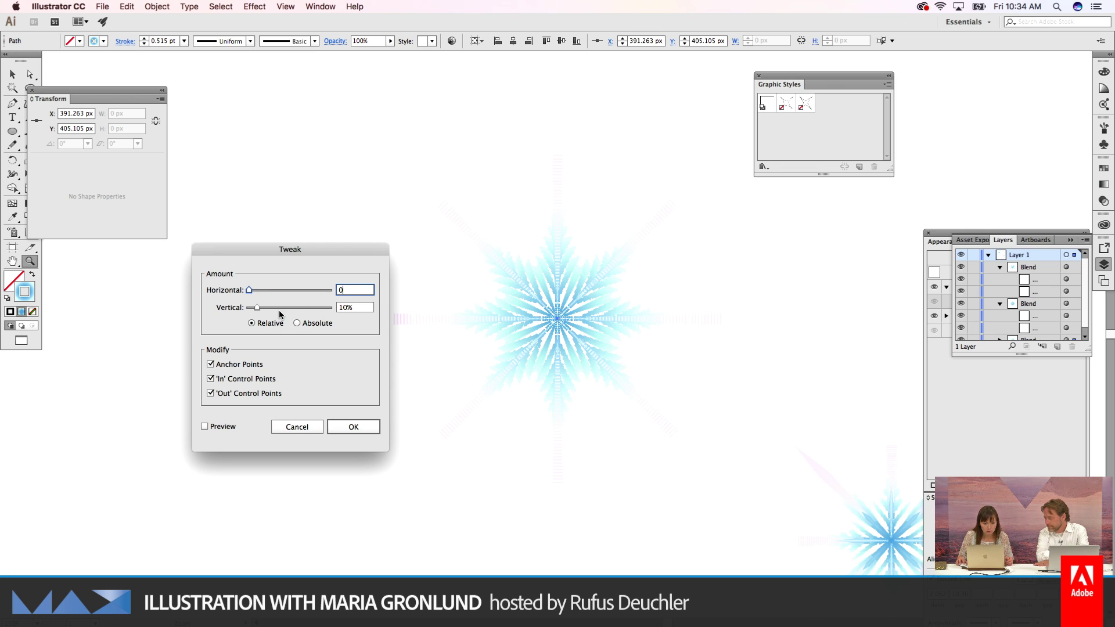
pyautogui.click(308, 427)
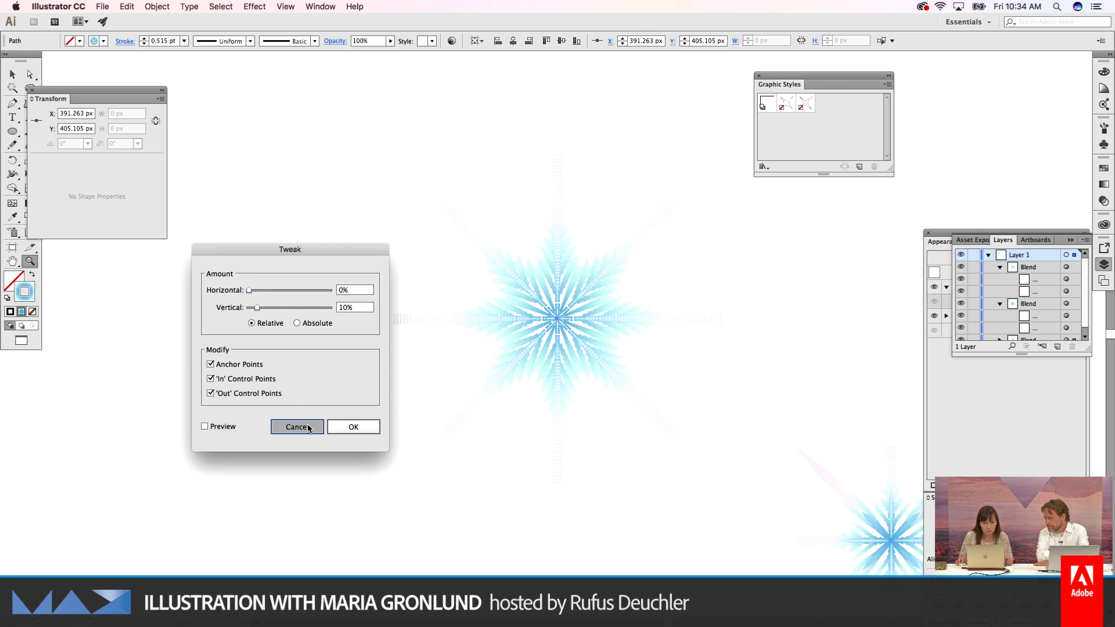
# Step: Try a Roughen effect on the large snowflake's centre point, previewing it with the detail at 0 per inch
pyautogui.click(256, 7)
pyautogui.moveTo(332, 113)
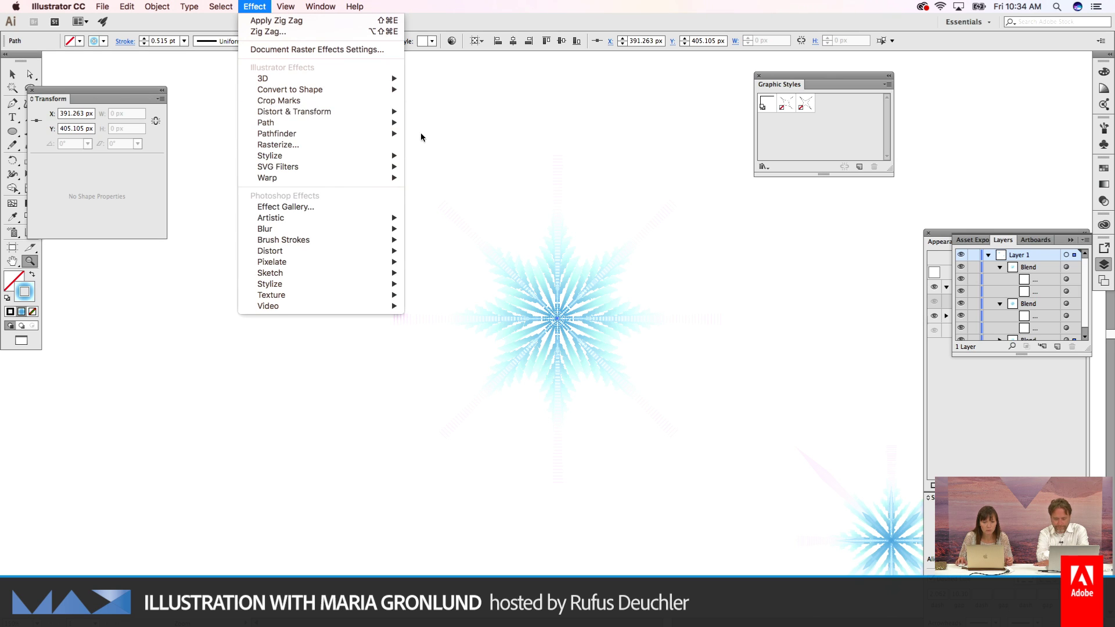
pyautogui.moveTo(389, 111)
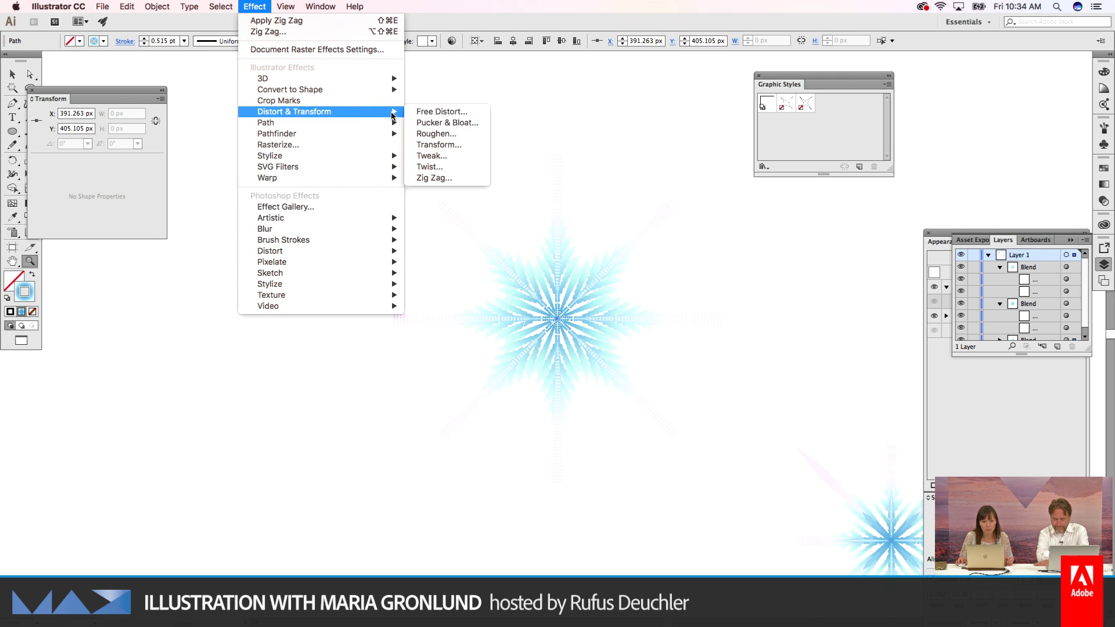
pyautogui.click(429, 133)
pyautogui.moveTo(600, 229); pyautogui.dragTo(279, 280)
pyautogui.moveTo(169, 312); pyautogui.dragTo(170, 347)
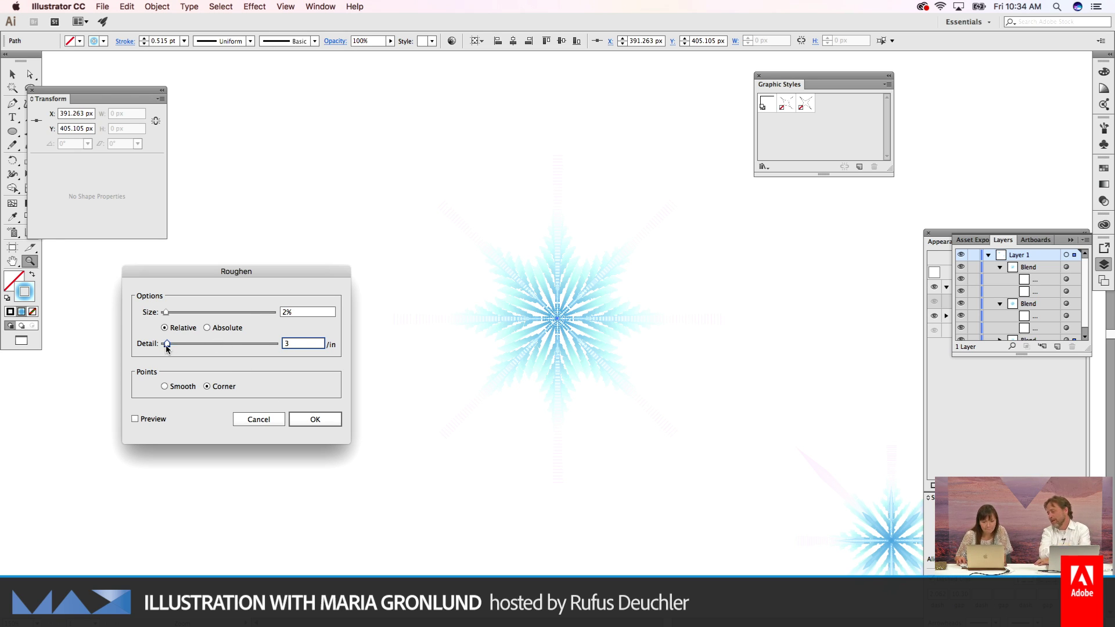
pyautogui.moveTo(168, 346); pyautogui.dragTo(165, 347)
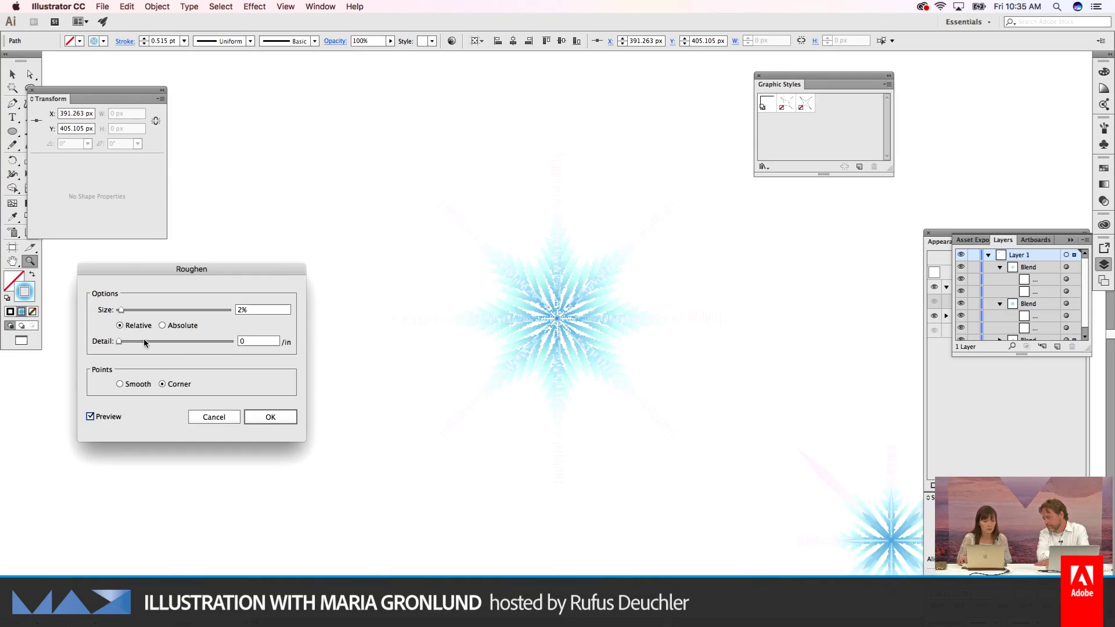
# Step: Try a Roughen size of 70% with 27 per inch of detail on the centre point and discard the effect
pyautogui.moveTo(120, 310); pyautogui.dragTo(155, 312)
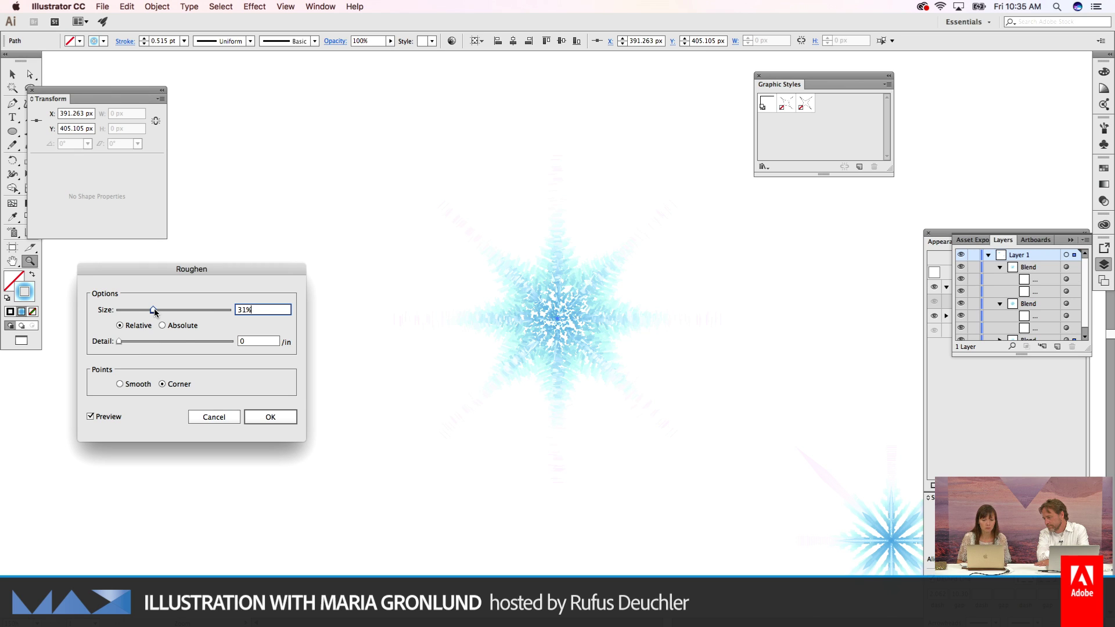
pyautogui.moveTo(155, 312); pyautogui.dragTo(196, 316)
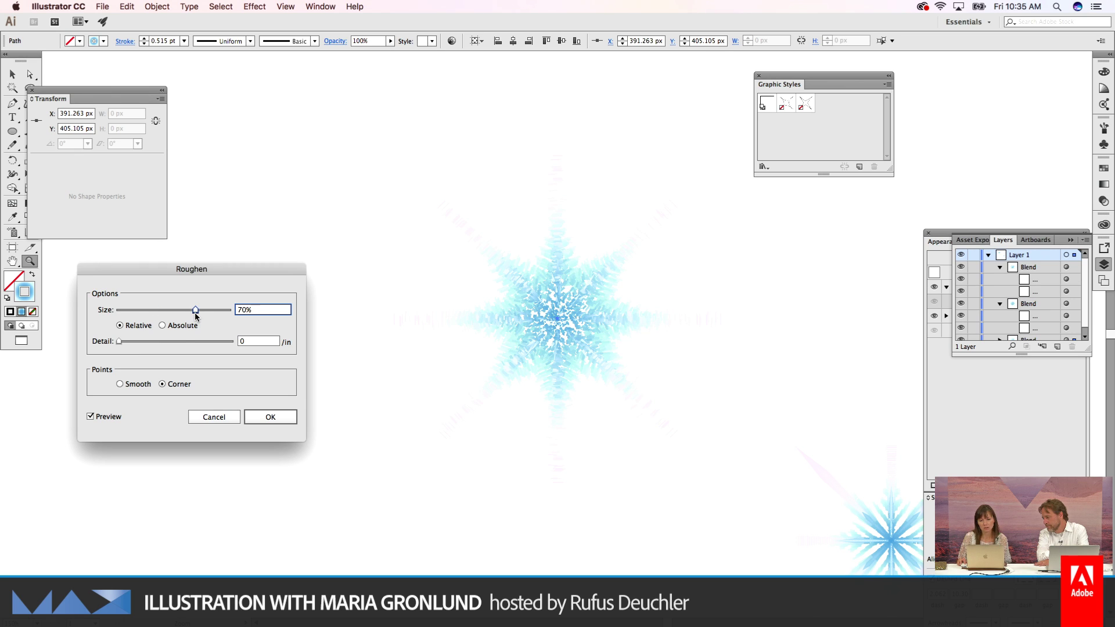
pyautogui.click(149, 342)
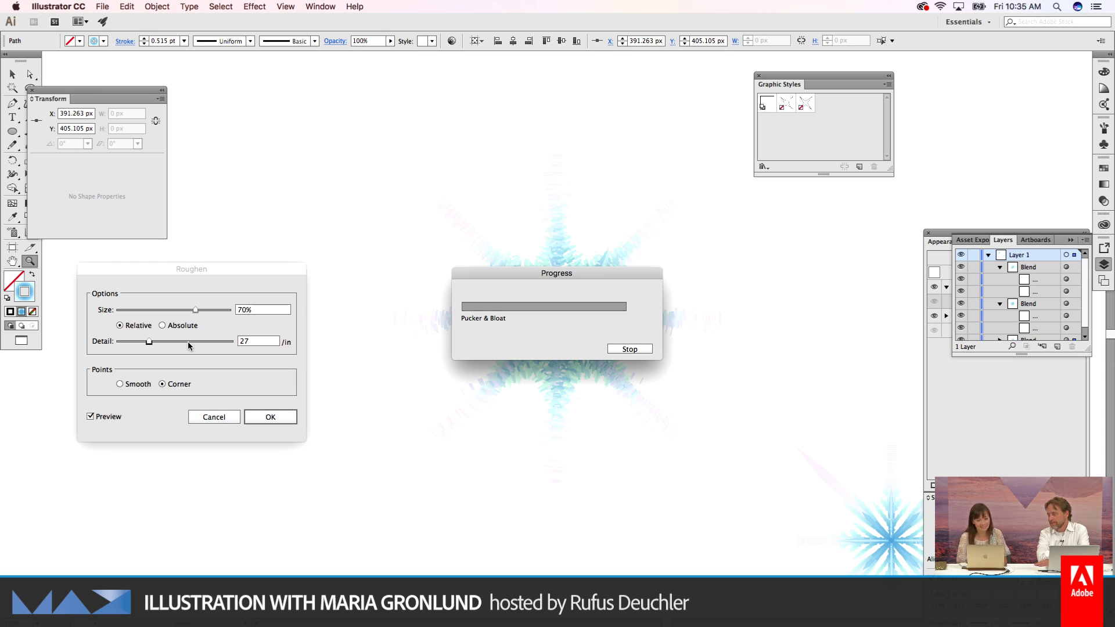
pyautogui.moveTo(501, 284); pyautogui.dragTo(332, 468)
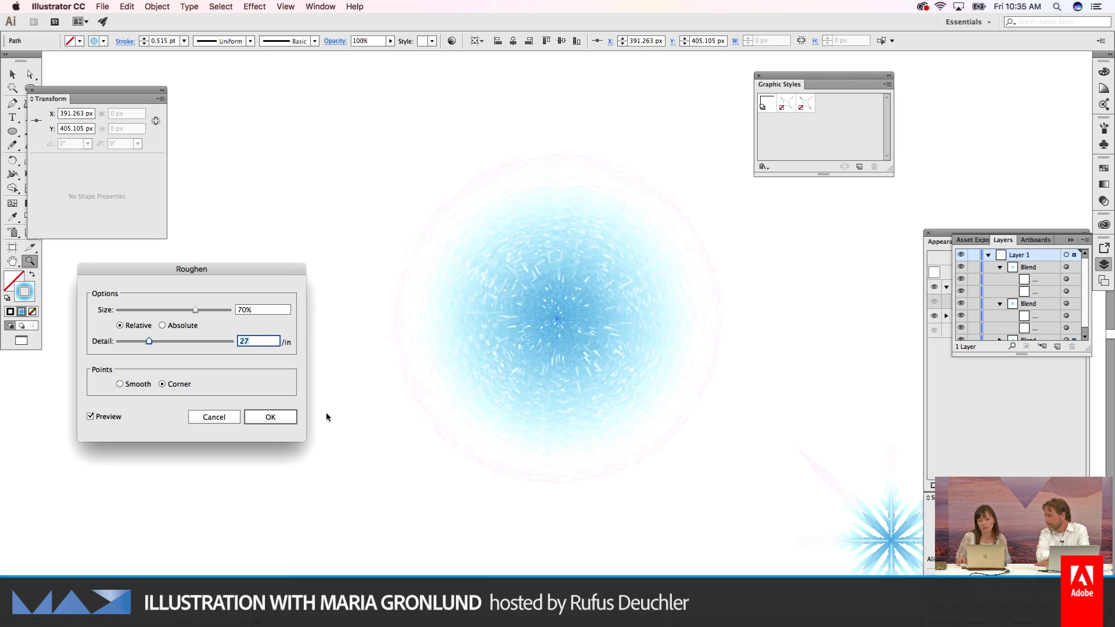
pyautogui.click(214, 418)
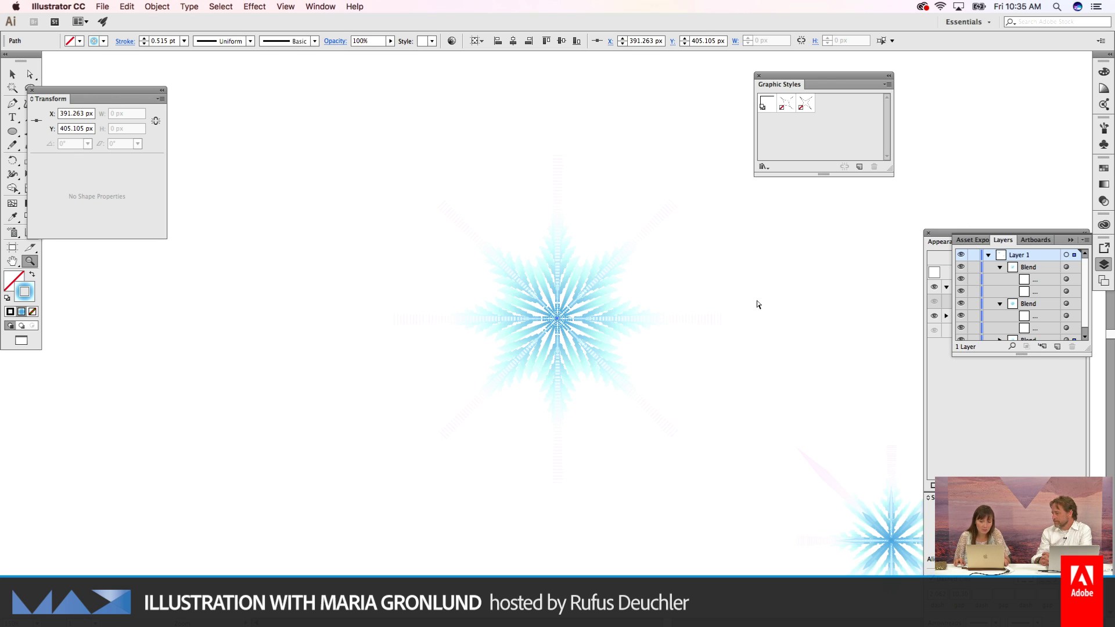
# Step: Select the large snowflake's outer circle and target its whole path in the enlarged layer list
pyautogui.press('a')
pyautogui.moveTo(530, 122); pyautogui.dragTo(616, 278)
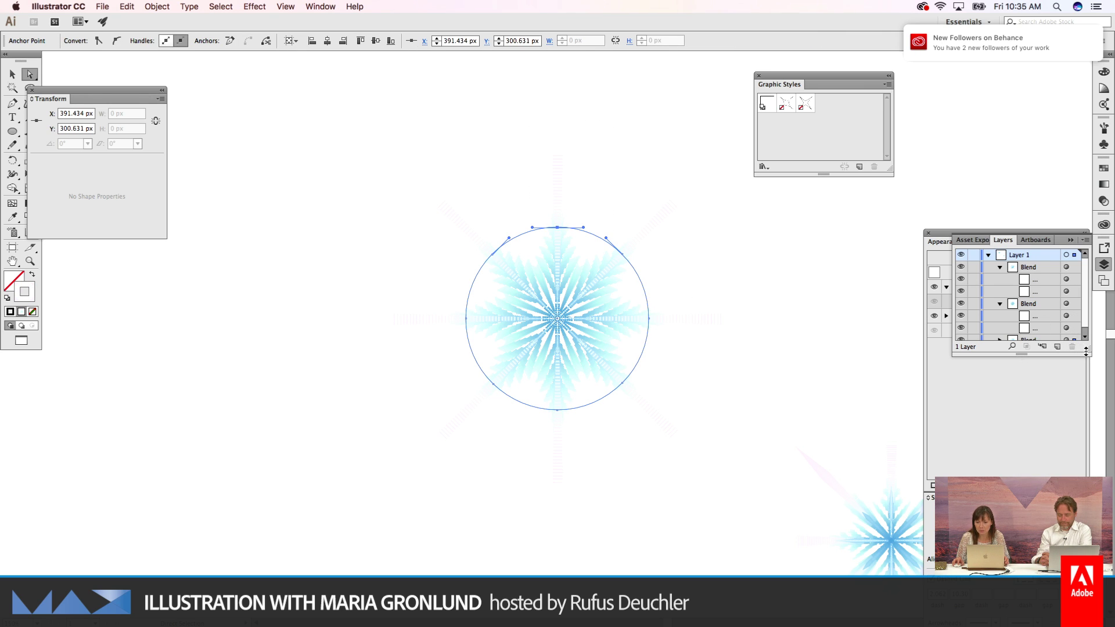
pyautogui.moveTo(1086, 350); pyautogui.dragTo(1085, 475)
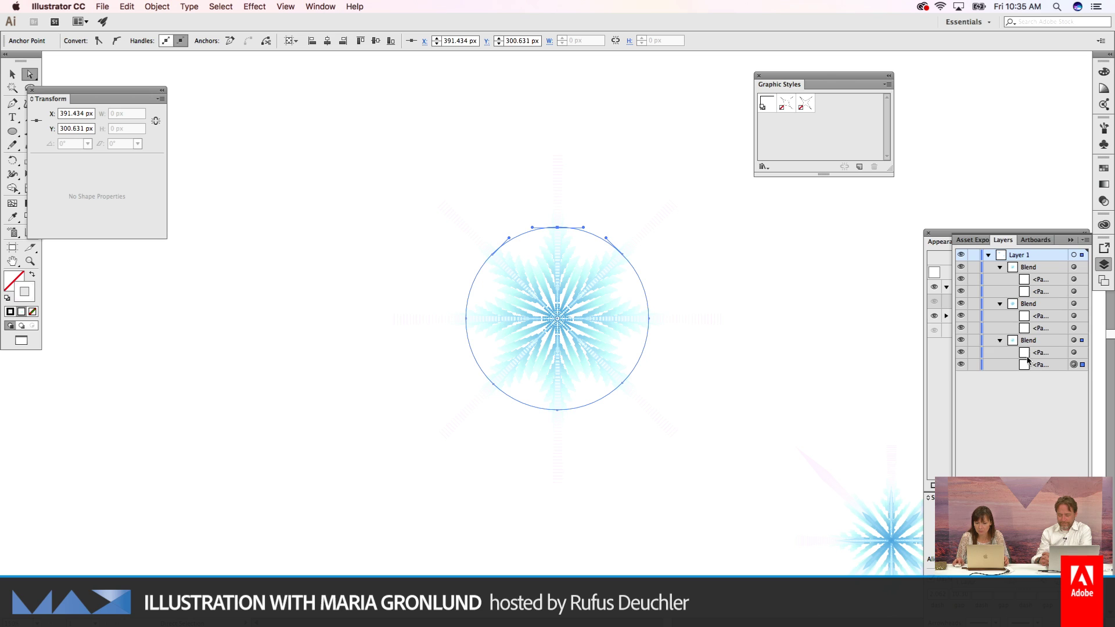
pyautogui.click(1074, 364)
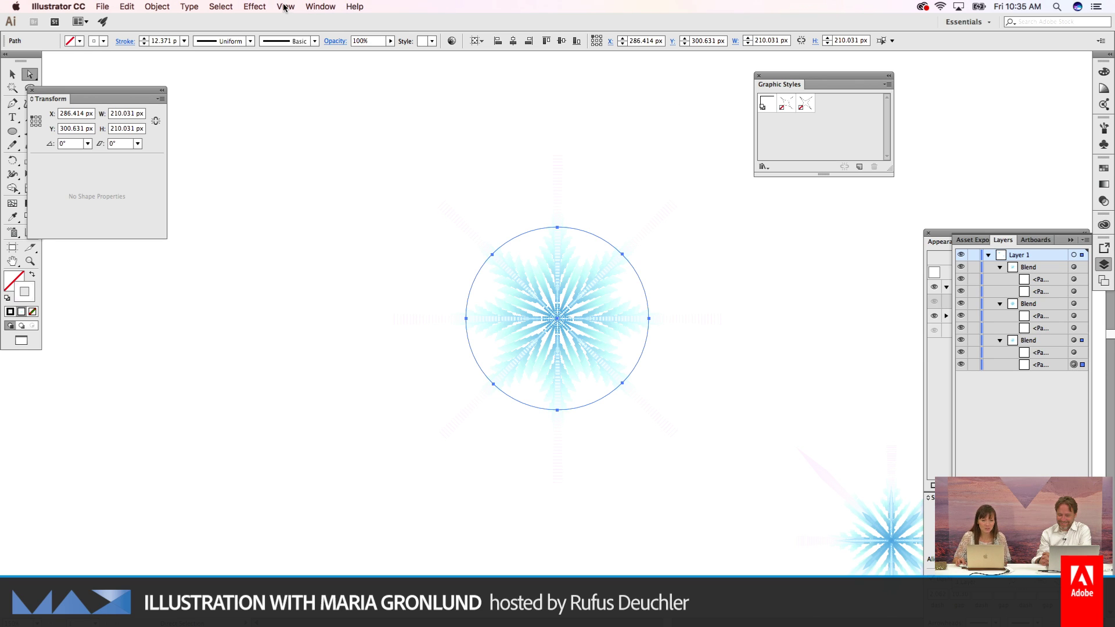
# Step: Start a Pucker & Bloat effect on the outer circle with 19% bloat and turn on the preview
pyautogui.click(255, 6)
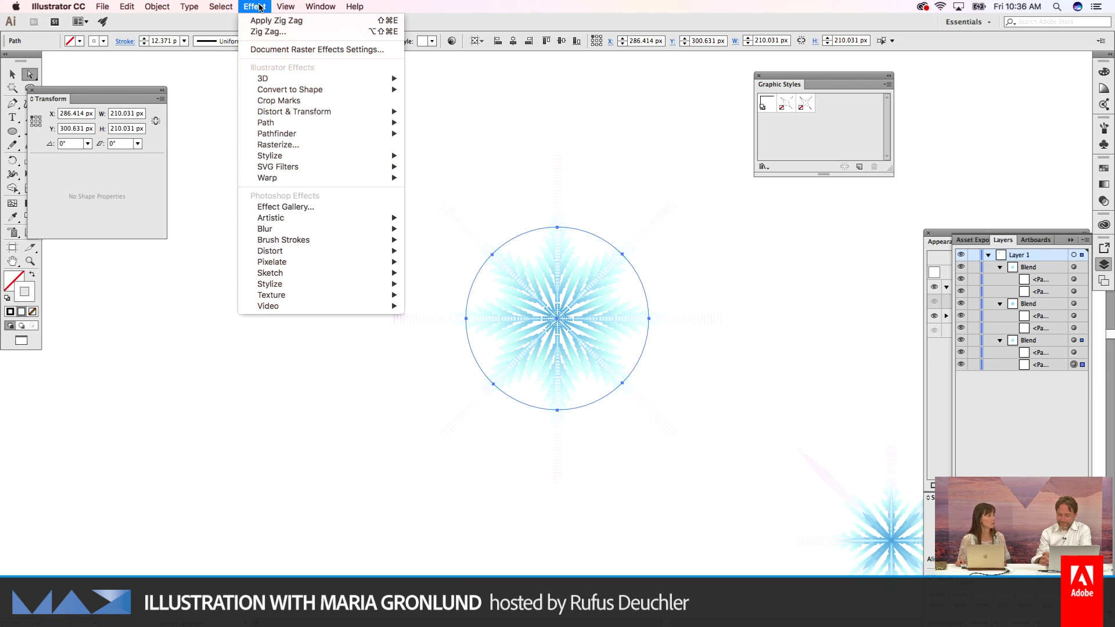
pyautogui.moveTo(354, 113)
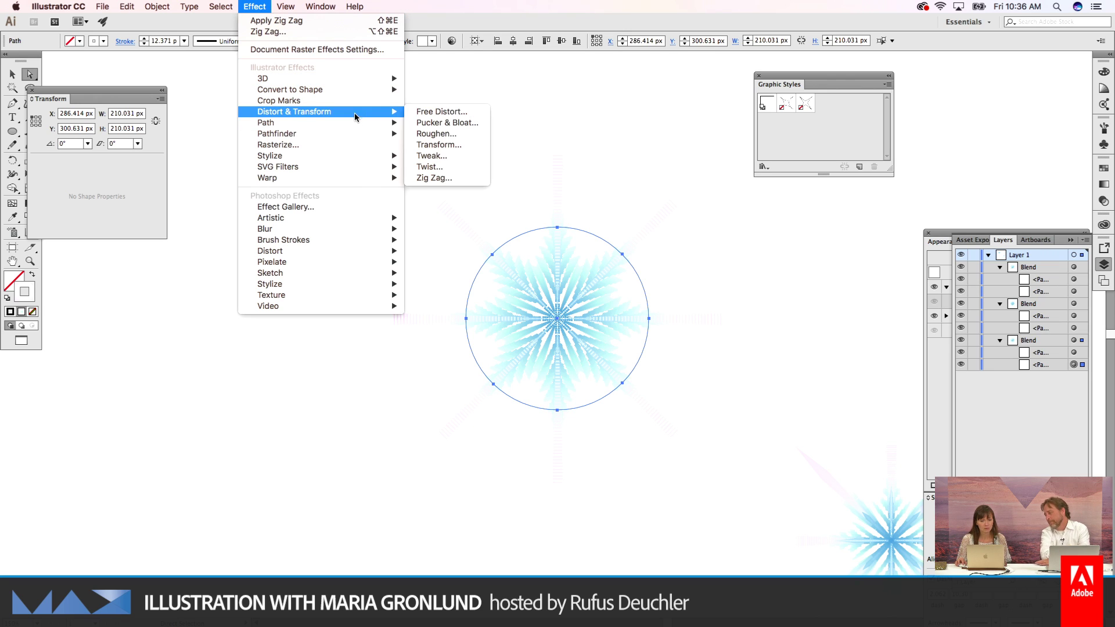
pyautogui.click(423, 123)
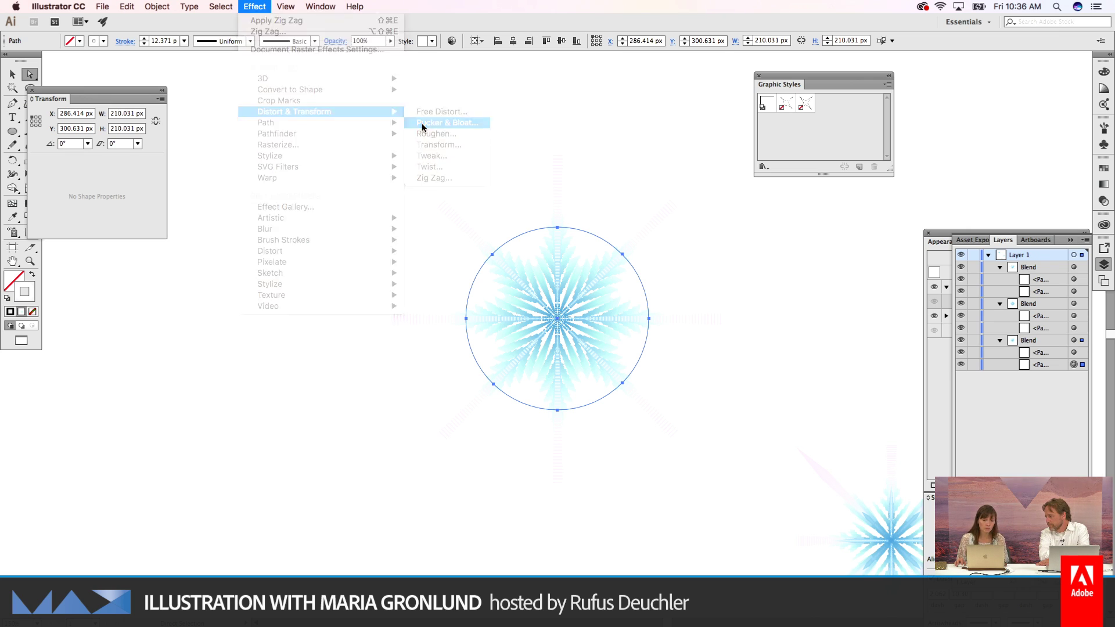
pyautogui.moveTo(530, 262); pyautogui.dragTo(327, 266)
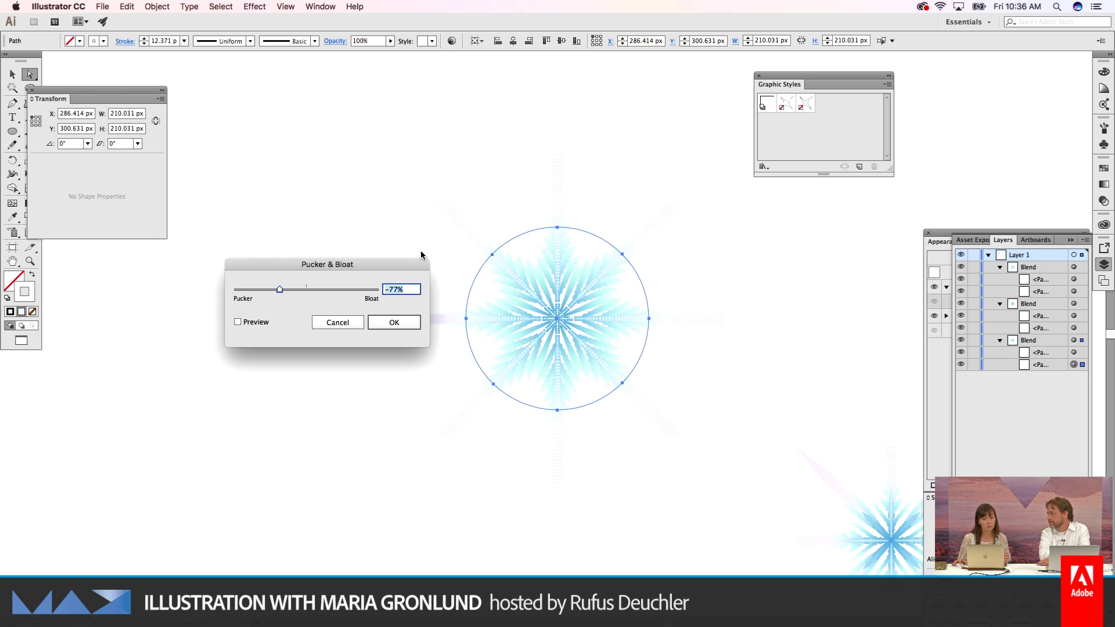
pyautogui.click(319, 289)
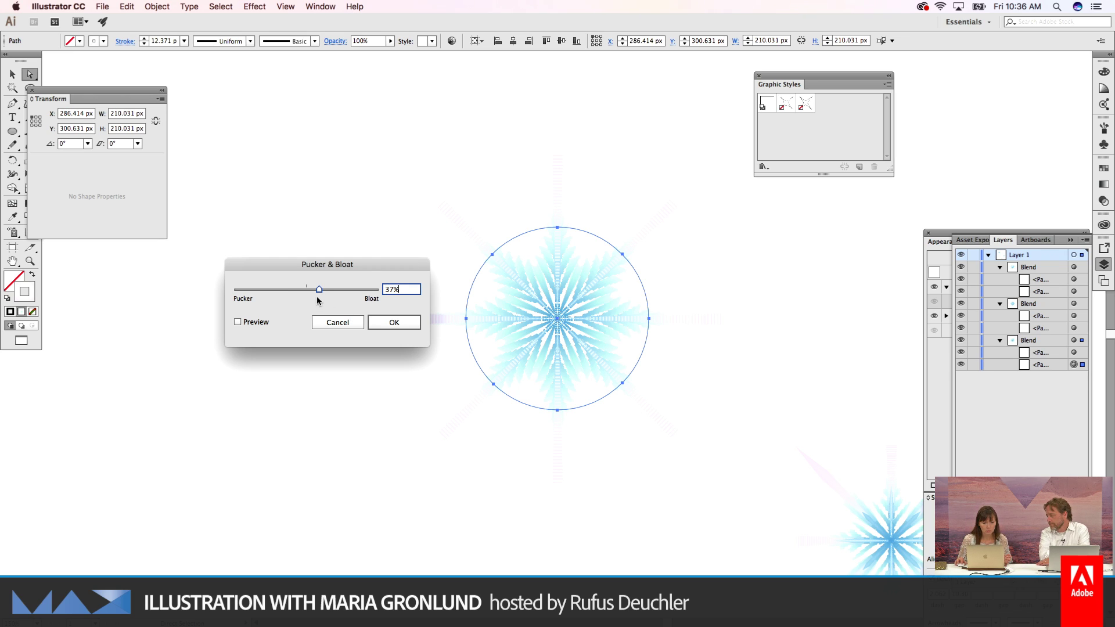
pyautogui.moveTo(320, 291); pyautogui.dragTo(313, 290)
pyautogui.click(237, 321)
pyautogui.moveTo(367, 263); pyautogui.dragTo(295, 293)
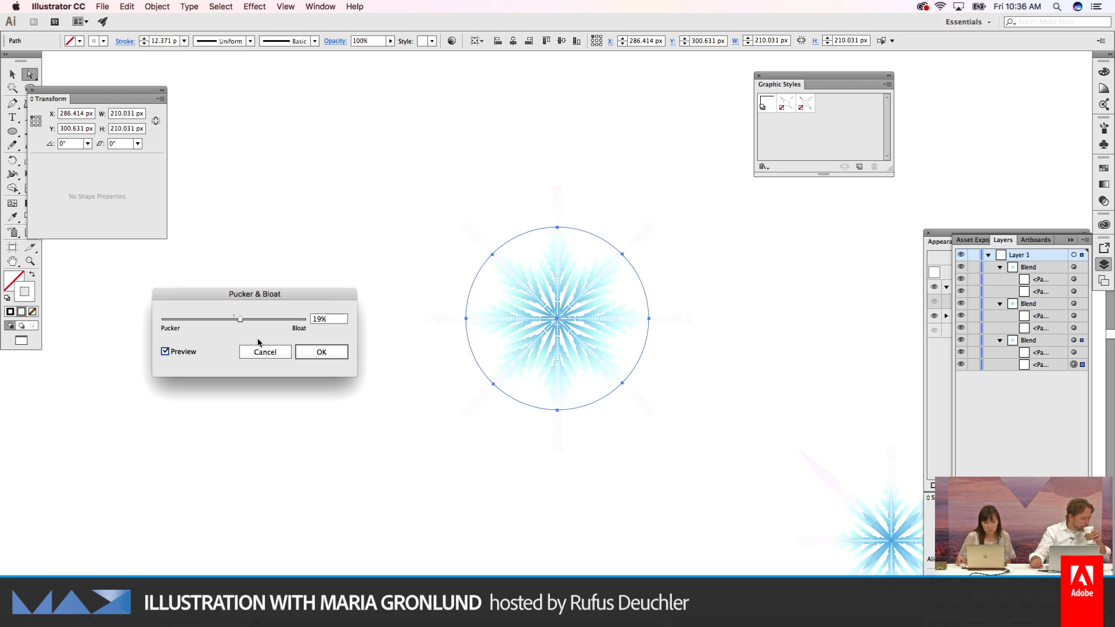
# Step: Compare several pucker and bloat amounts, apply the effect at 59% bloat, and deselect the circle
pyautogui.click(260, 320)
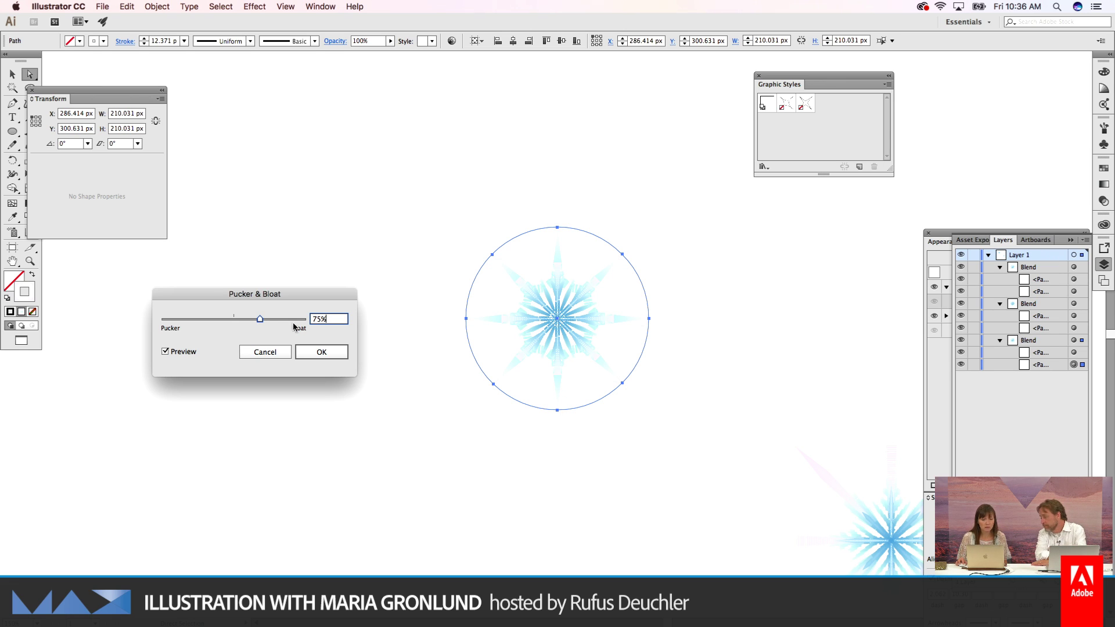
pyautogui.click(276, 320)
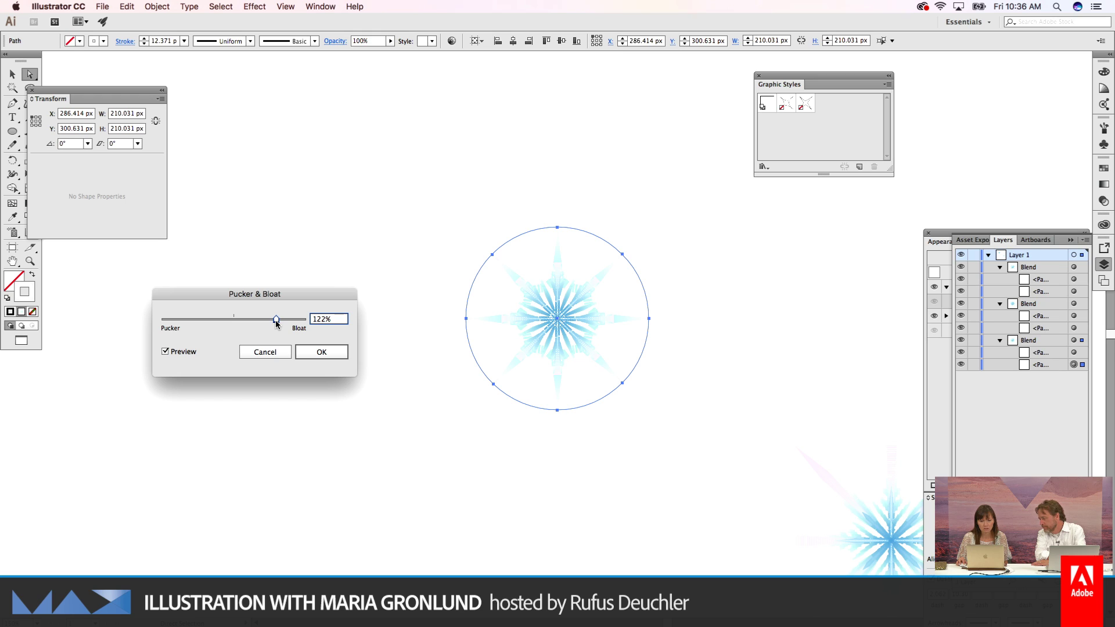
pyautogui.moveTo(277, 323); pyautogui.dragTo(248, 323)
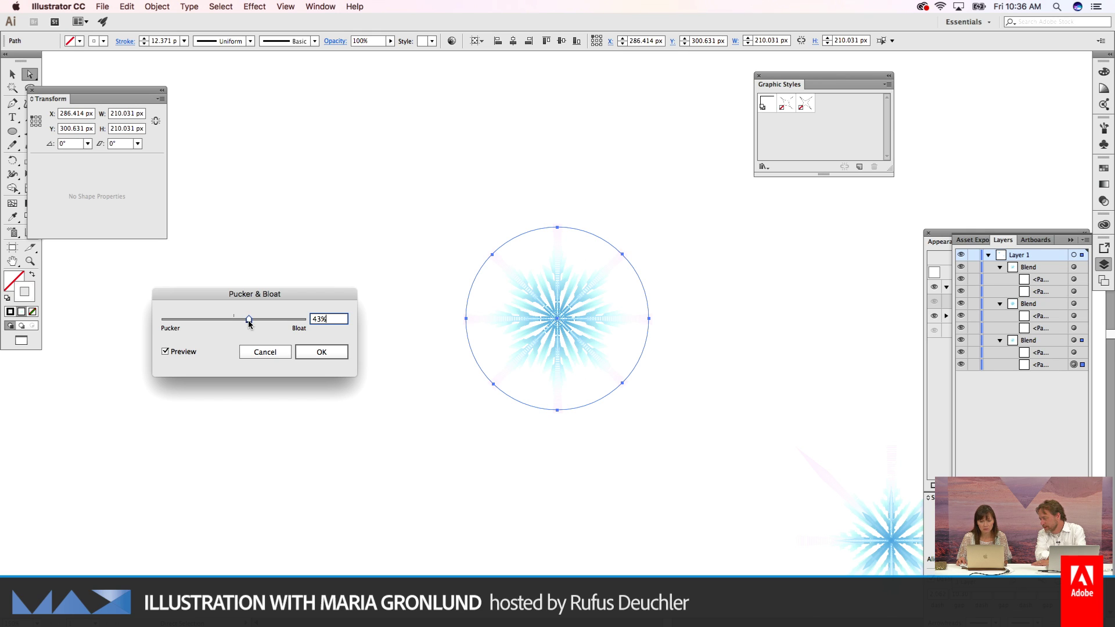
pyautogui.moveTo(232, 324); pyautogui.dragTo(225, 324)
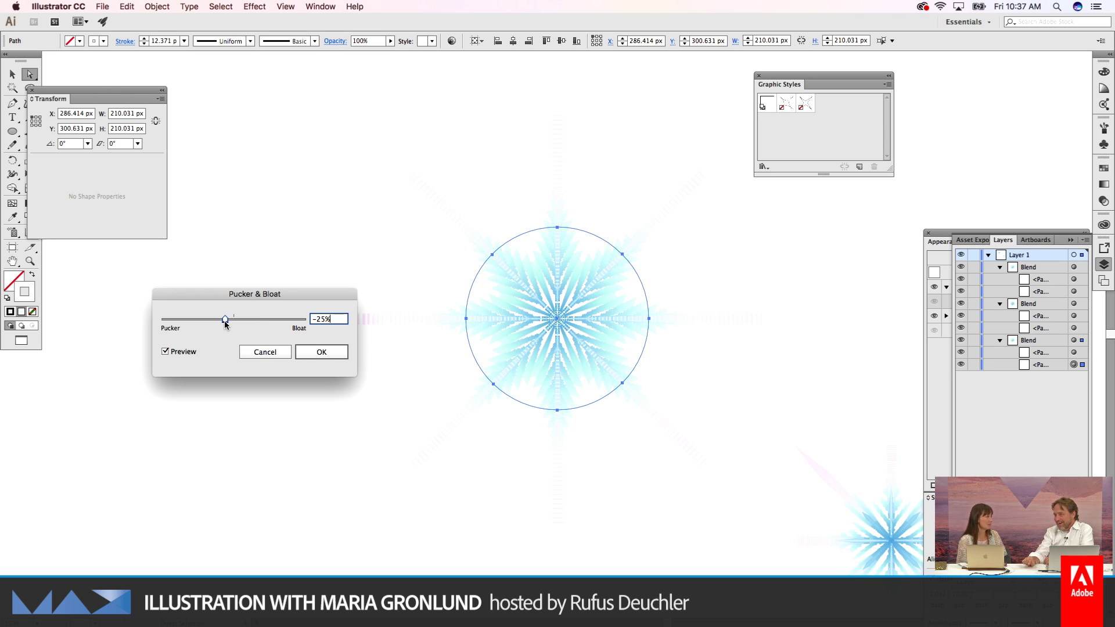
pyautogui.moveTo(226, 325); pyautogui.dragTo(256, 323)
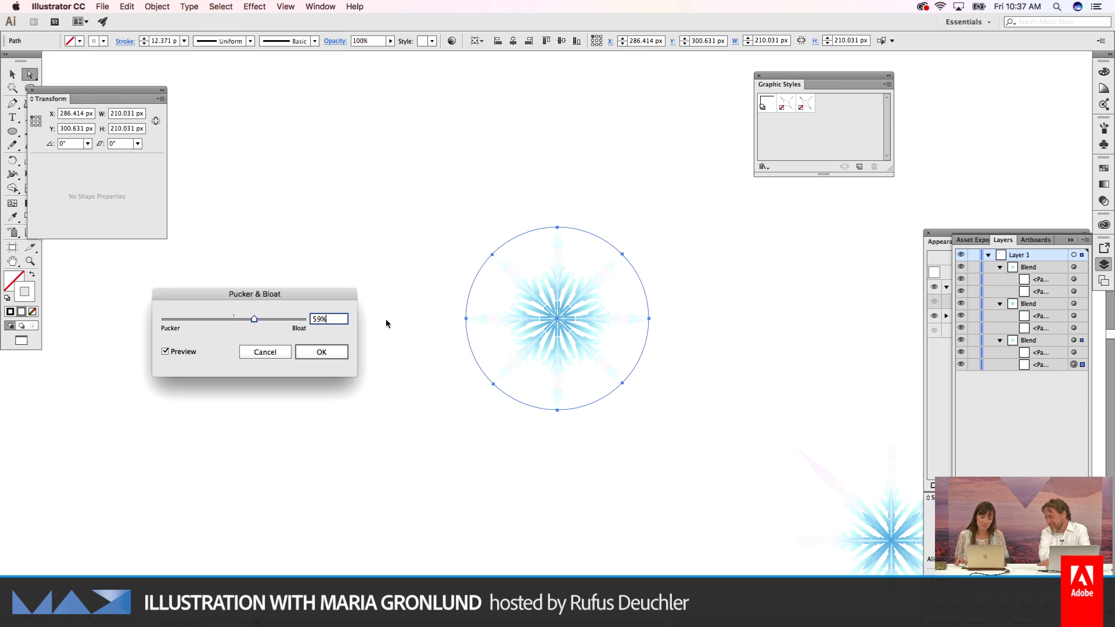
pyautogui.click(332, 355)
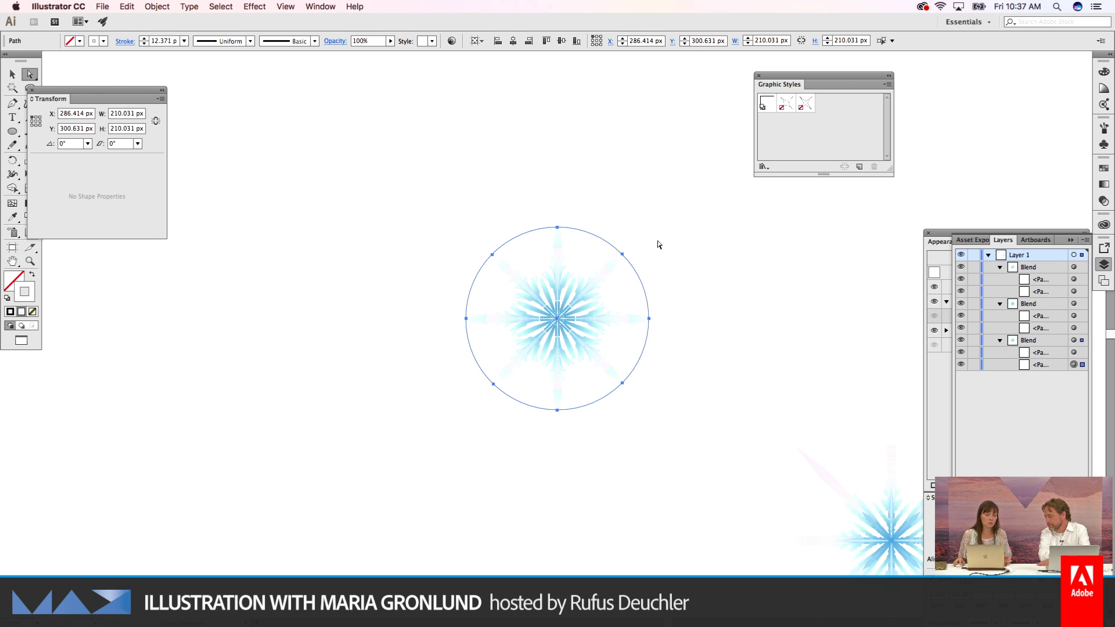
pyautogui.click(660, 243)
pyautogui.press('z')
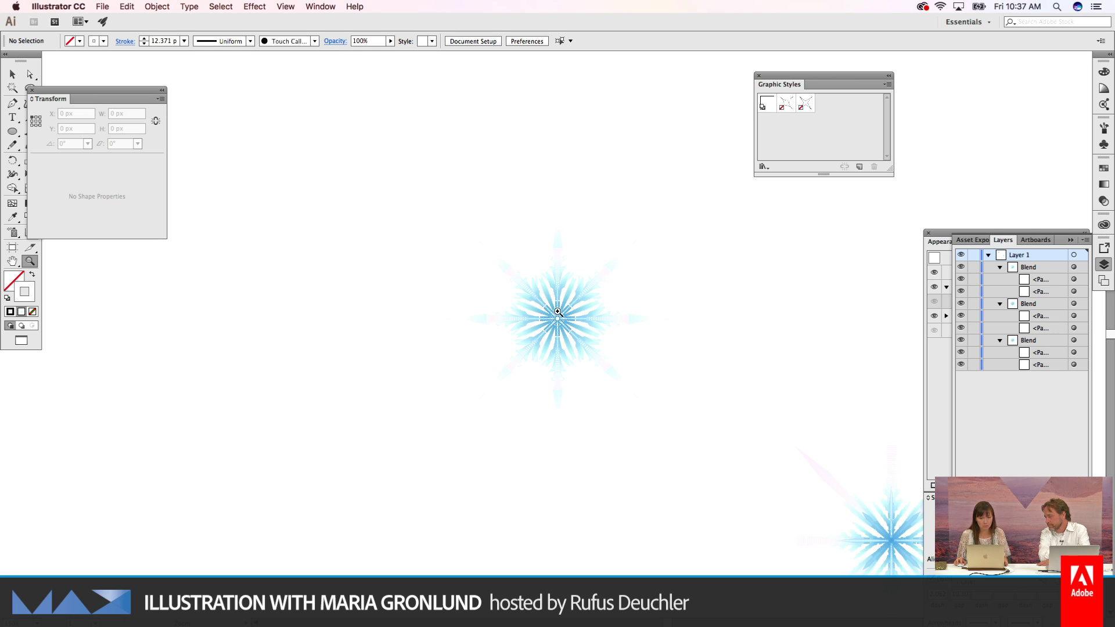
pyautogui.click(559, 313)
pyautogui.click(578, 329)
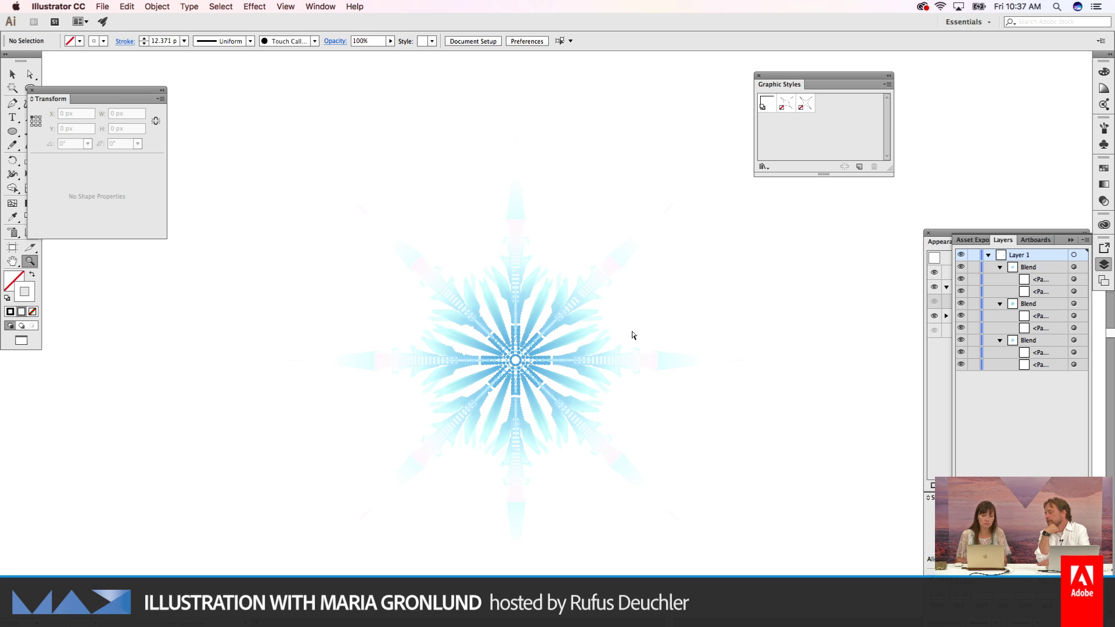
# Step: Try to save the document and cancel the save
pyautogui.press('super+s')
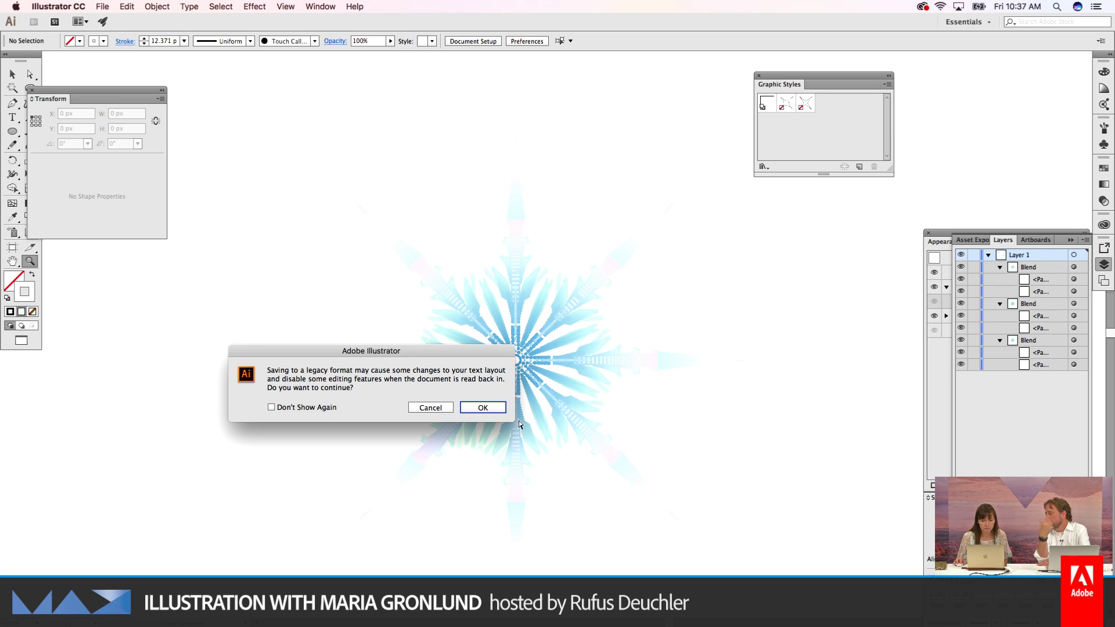
pyautogui.click(431, 408)
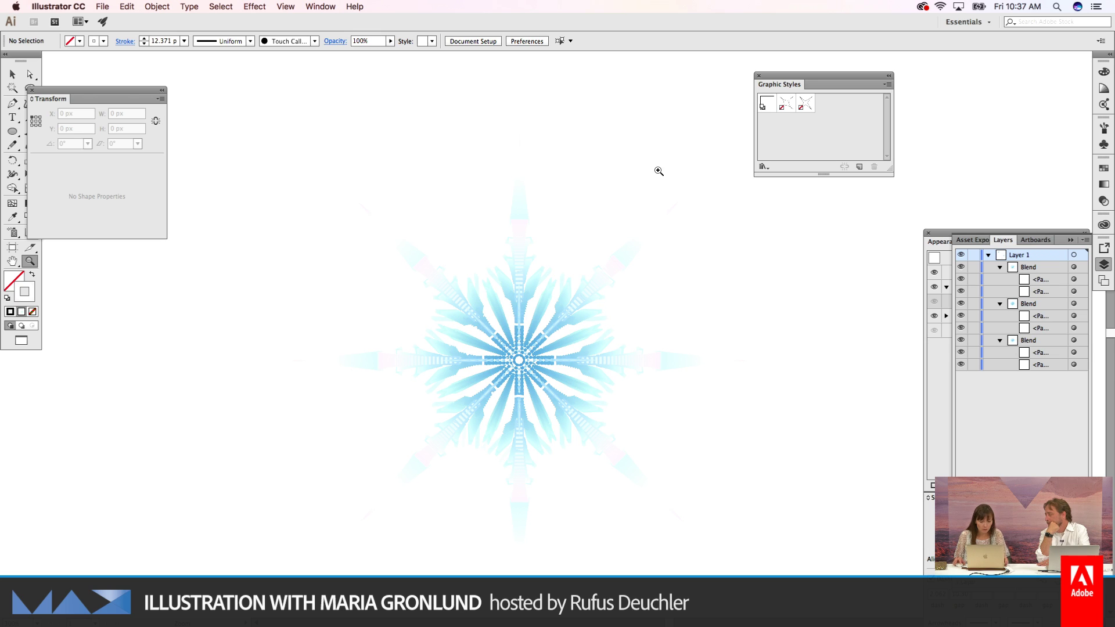
pyautogui.keyDown('alt'); pyautogui.click(707, 261); pyautogui.keyUp('alt')
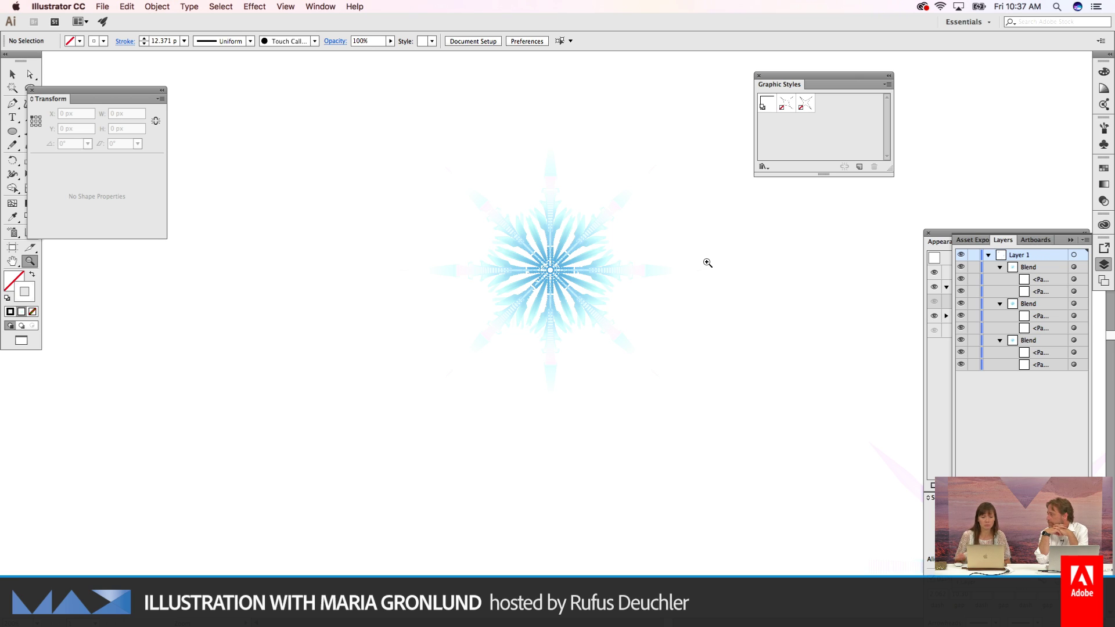
# Step: Move the Transform panel clear of the drawing tools and set a black fill with a 1 pt white stroke
pyautogui.moveTo(129, 94); pyautogui.dragTo(186, 85)
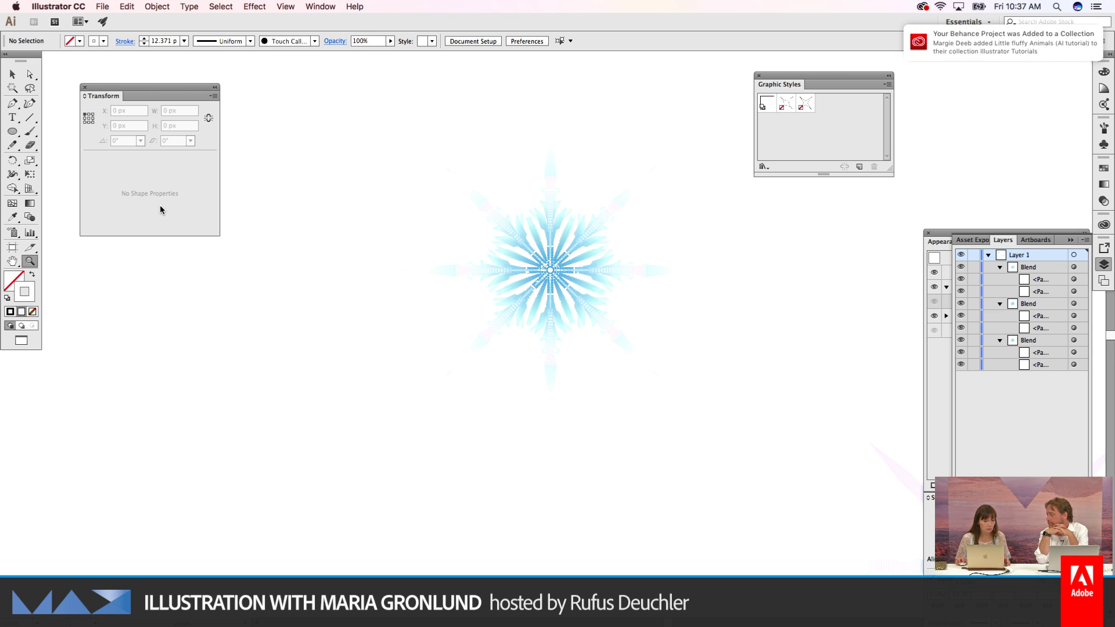
pyautogui.press('d')
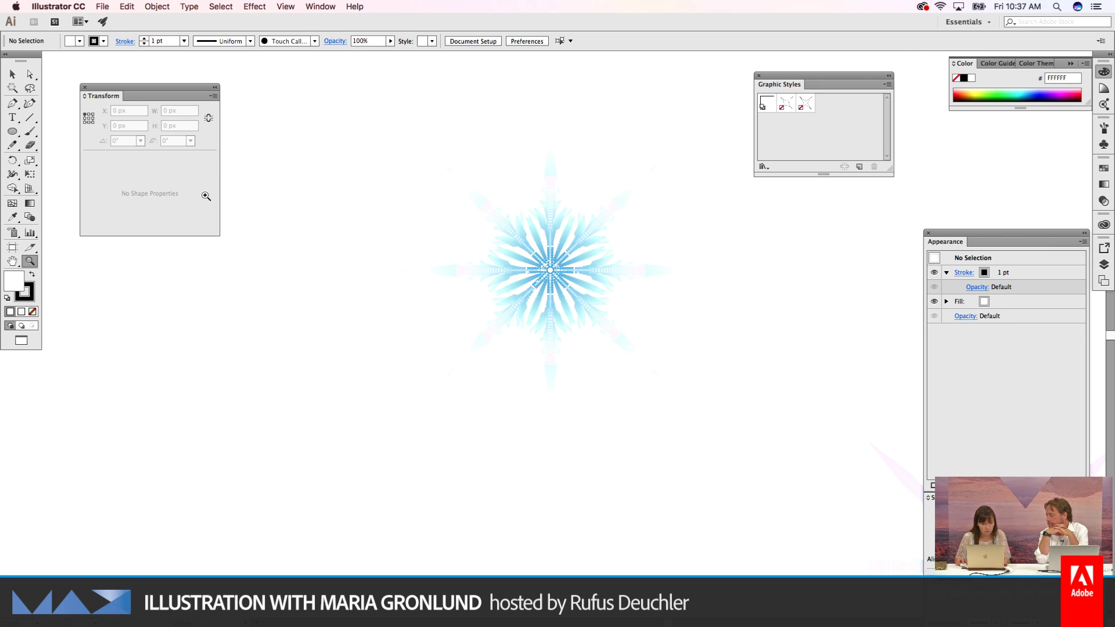
pyautogui.hotkey('shift', 'x')
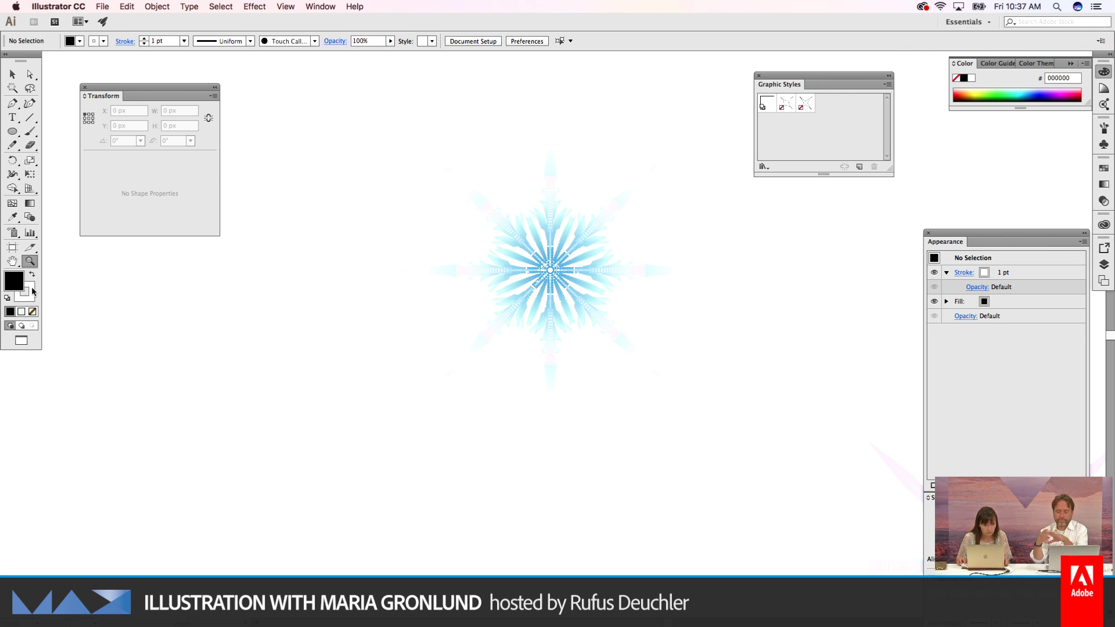
# Step: Place a black rectangle about 295 by 322.5 px behind the large snowflake and deselect it
pyautogui.hscroll(-1, 313, 220)
pyautogui.press('m')
pyautogui.moveTo(377, 107); pyautogui.dragTo(721, 485)
pyautogui.hotkey('ctrl', 'z')
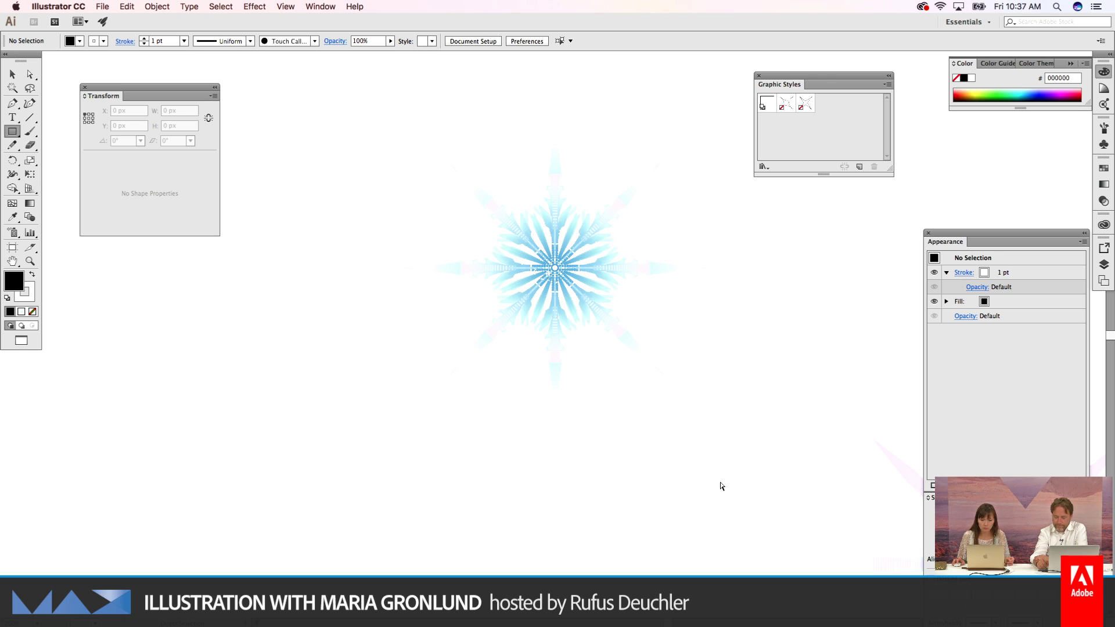
pyautogui.hotkey('ctrl', 'shift', 'z')
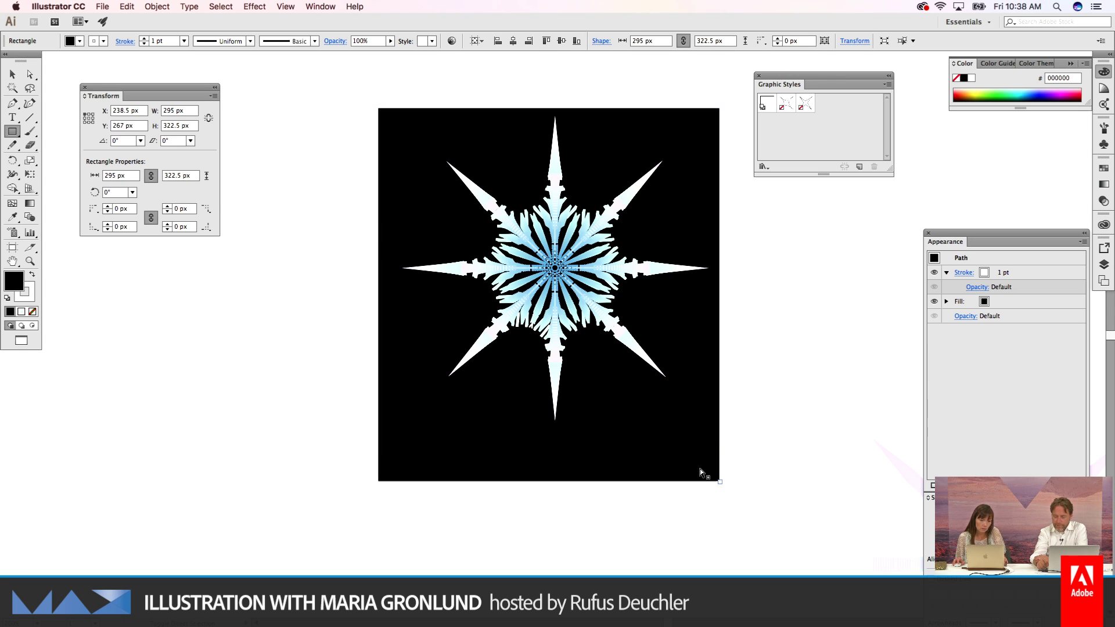
pyautogui.hotkey('ctrl', 'shift', 'a')
pyautogui.press('z')
pyautogui.click(587, 296)
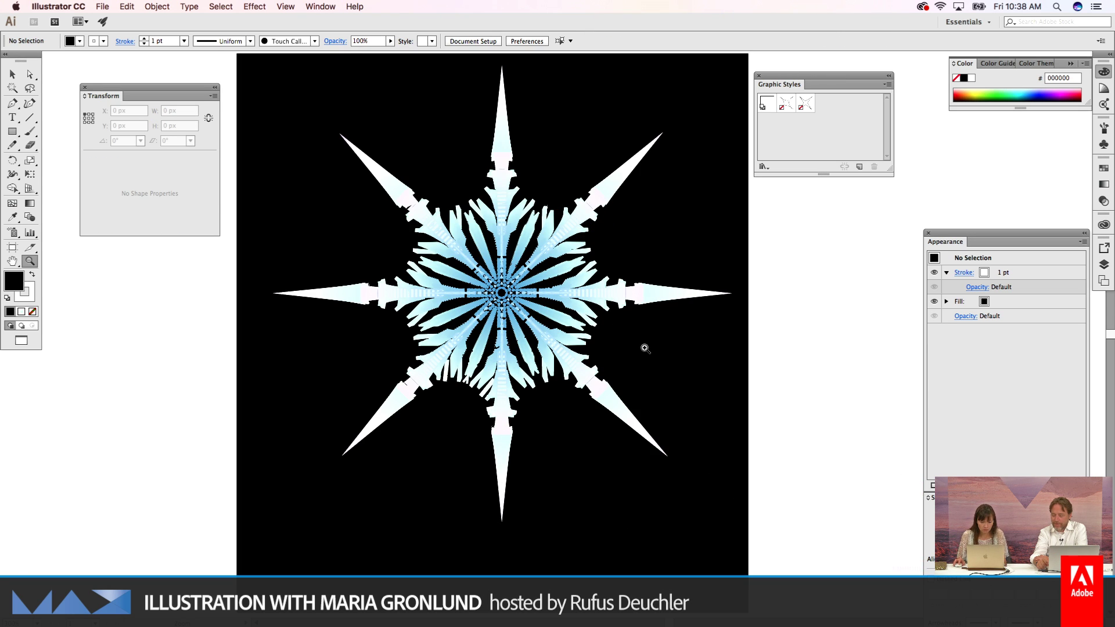
pyautogui.press('v')
pyautogui.moveTo(647, 300); pyautogui.dragTo(649, 306)
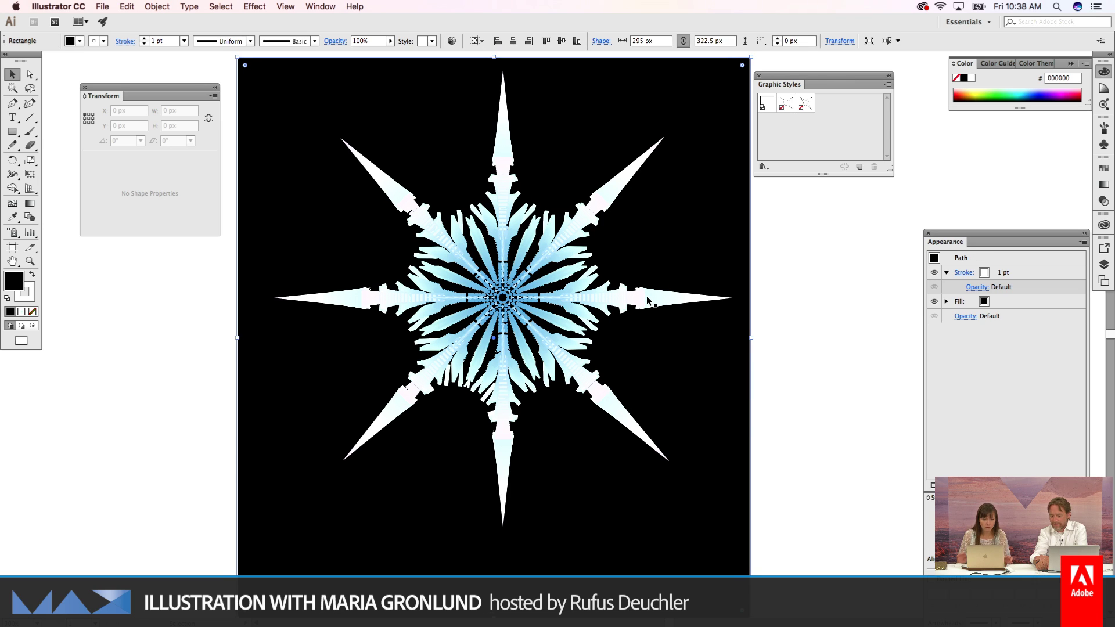
pyautogui.click(788, 332)
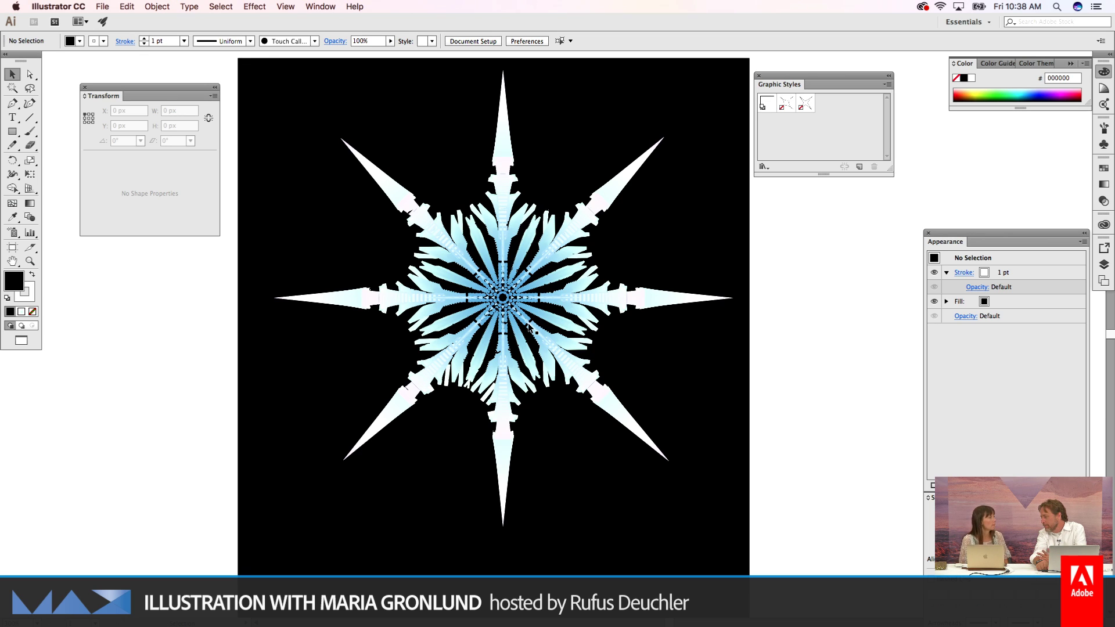
# Step: Try the Color blending mode on the large snowflake blend and undo it
pyautogui.click(529, 327)
pyautogui.click(1103, 201)
pyautogui.click(1008, 175)
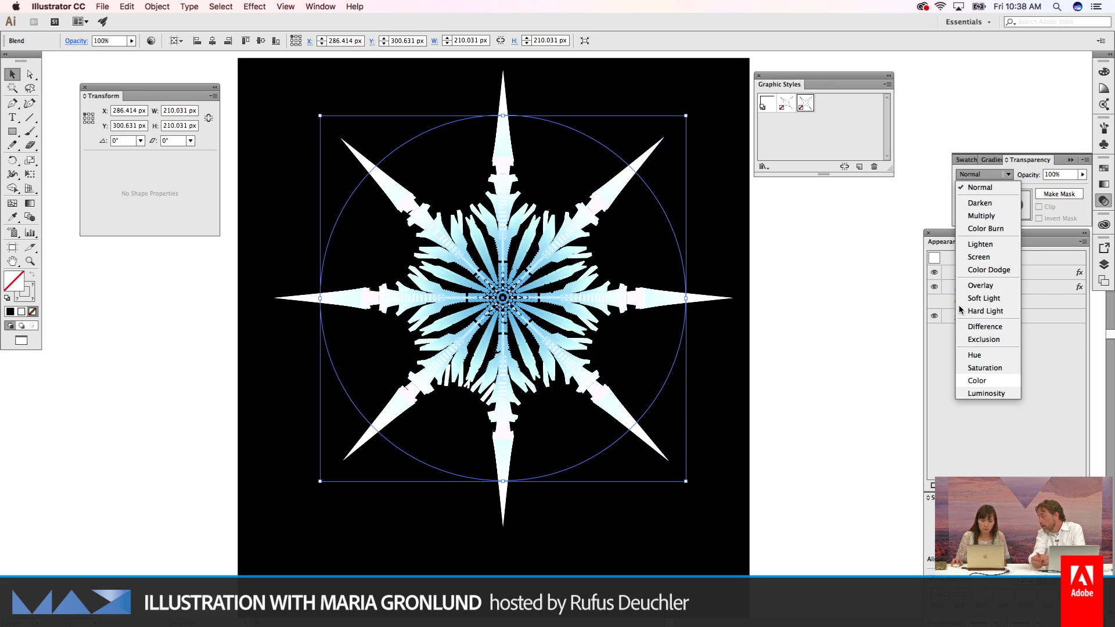
pyautogui.click(976, 380)
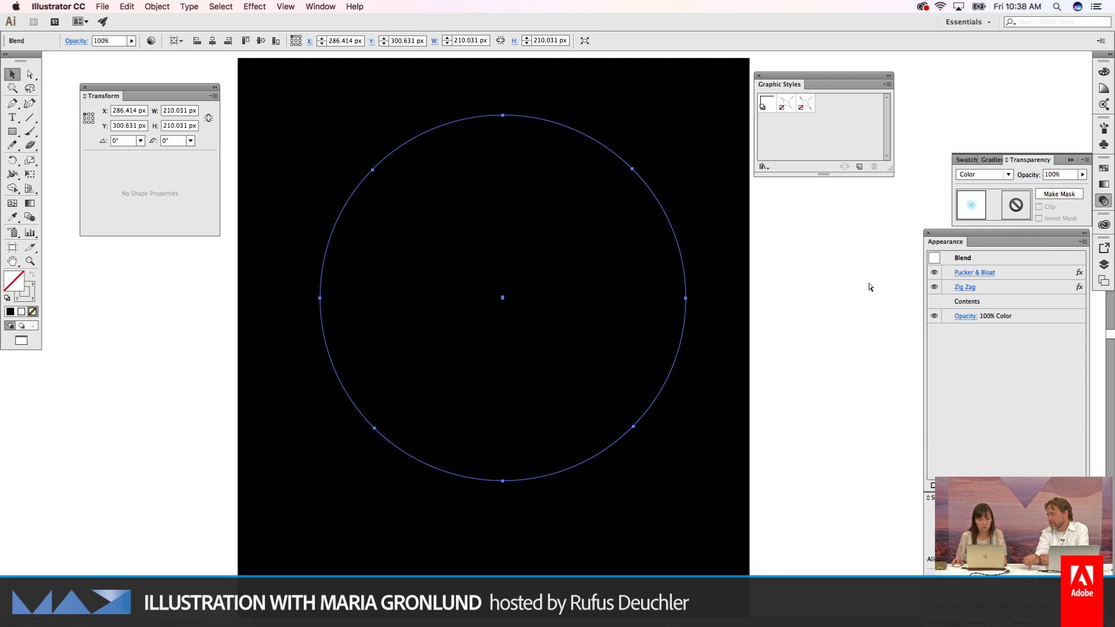
pyautogui.press('super+z')
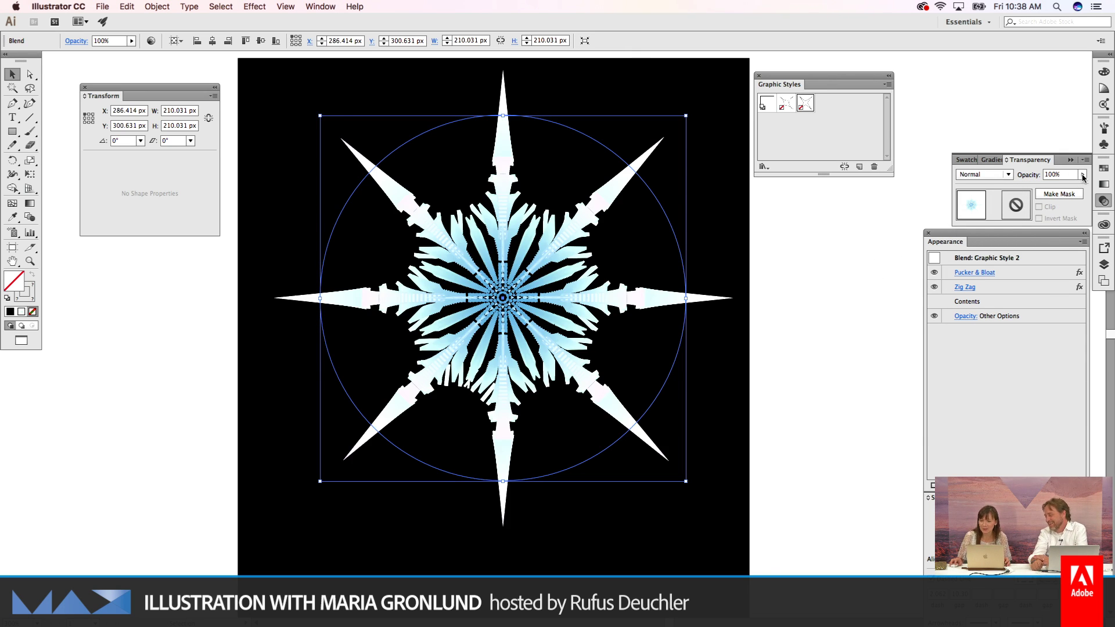
# Step: Lower the large snowflake blend's opacity to 26% and change its stroke to white (FFFFFF)
pyautogui.click(1082, 175)
pyautogui.moveTo(1084, 185); pyautogui.dragTo(1045, 185)
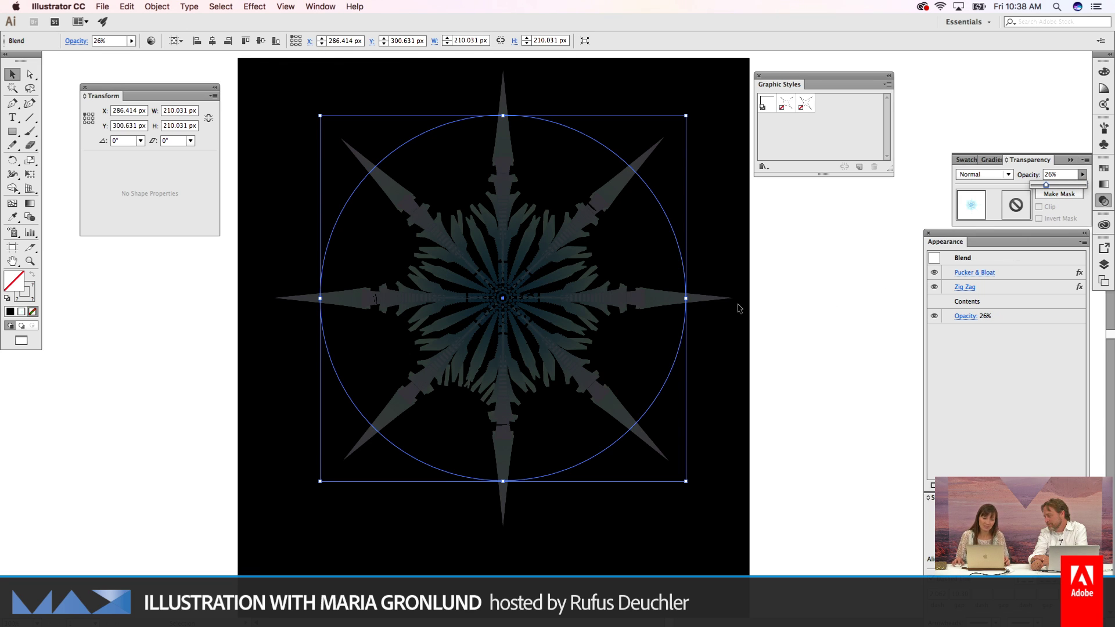
pyautogui.click(32, 299)
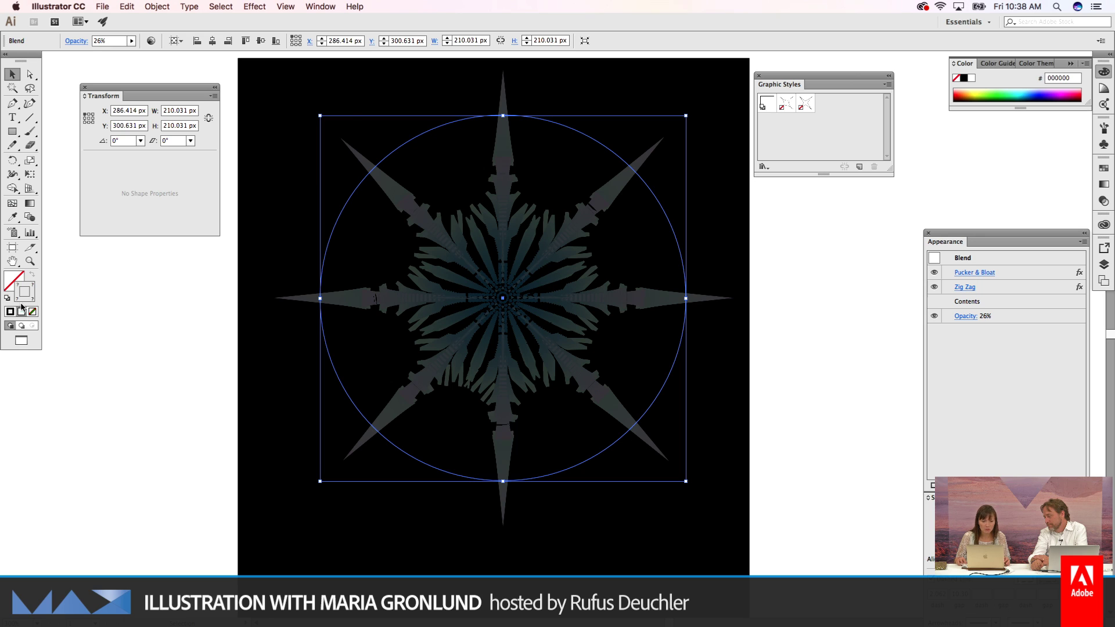
pyautogui.click(973, 82)
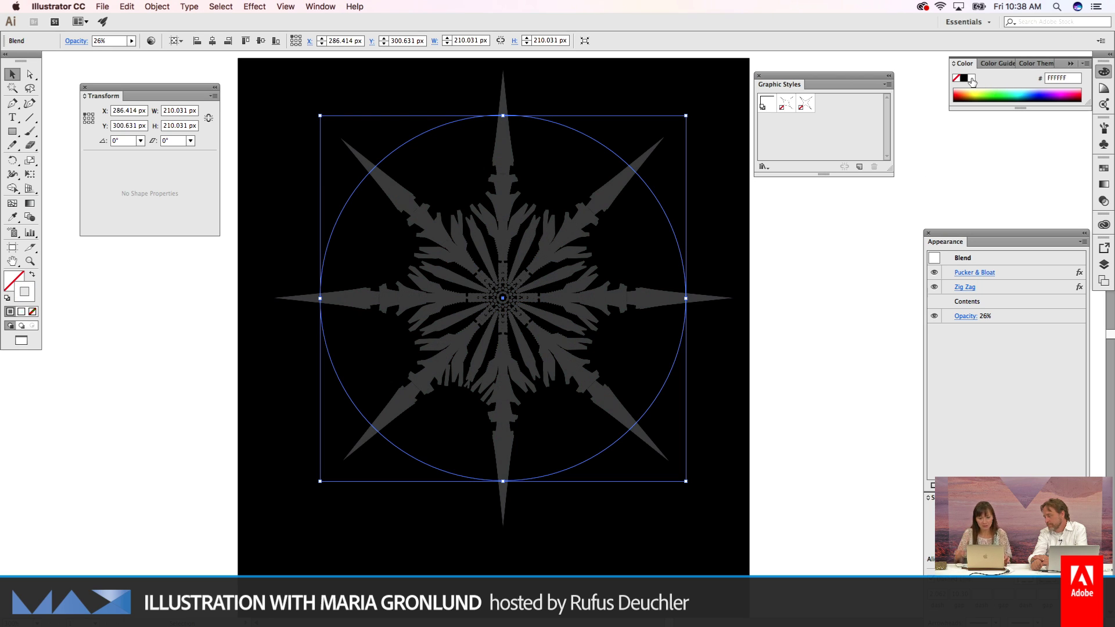
# Step: Set the large snowflake blend's opacity to 100% and deselect it
pyautogui.click(1101, 202)
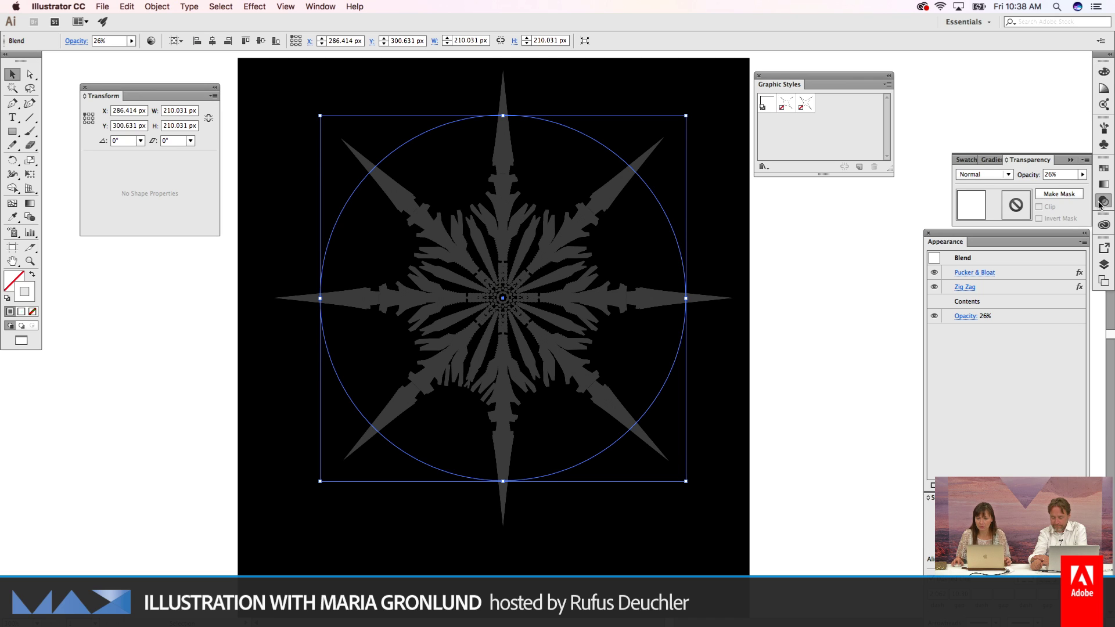
pyautogui.moveTo(1082, 174); pyautogui.dragTo(1092, 186)
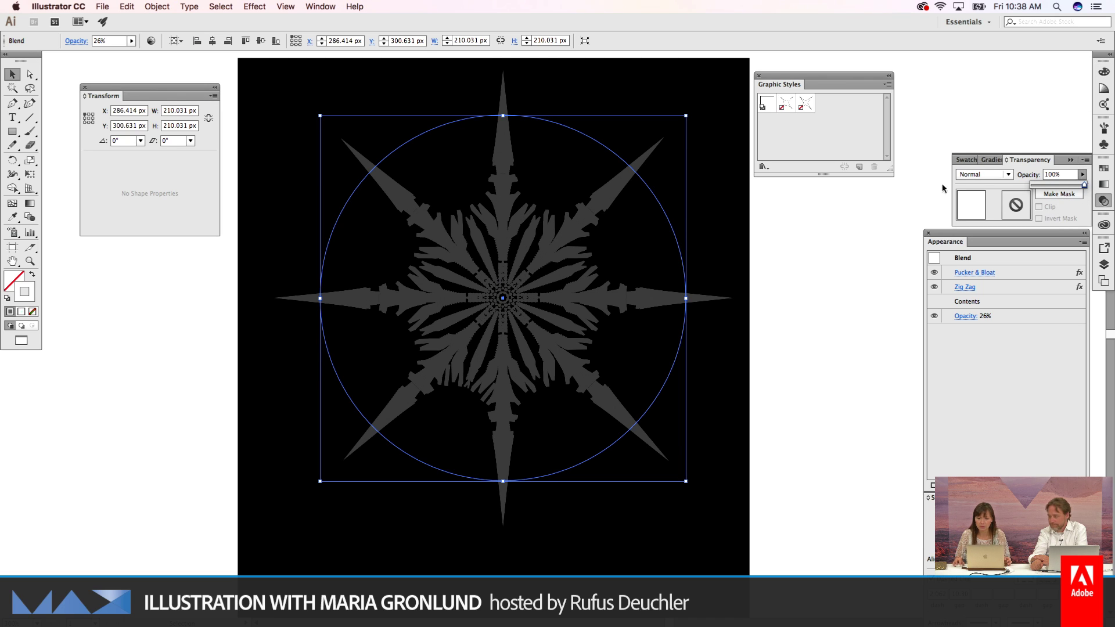
pyautogui.click(868, 215)
# Step: Try 48% opacity on the blend's outer circle and the black rectangle together and undo it
pyautogui.press('a')
pyautogui.moveTo(815, 288); pyautogui.dragTo(644, 334)
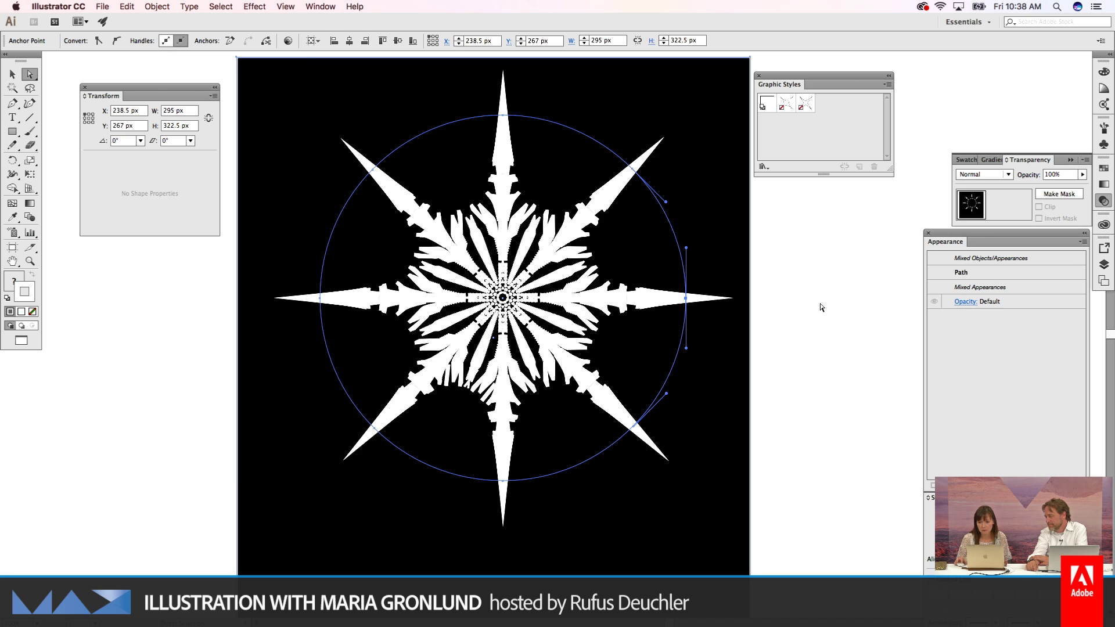
pyautogui.click(1082, 175)
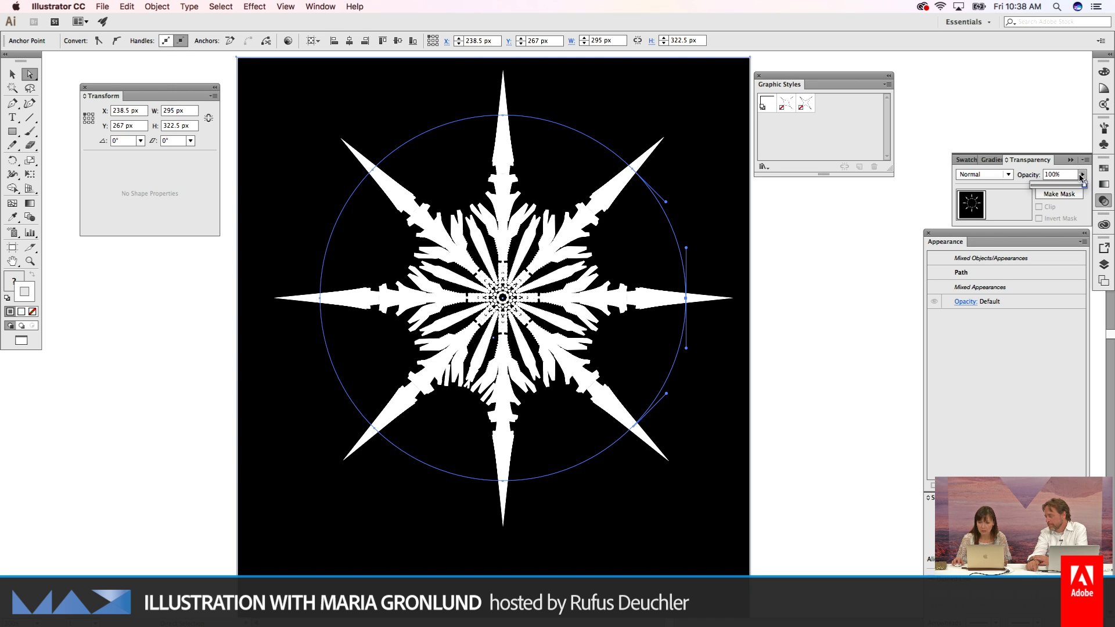
pyautogui.click(1058, 185)
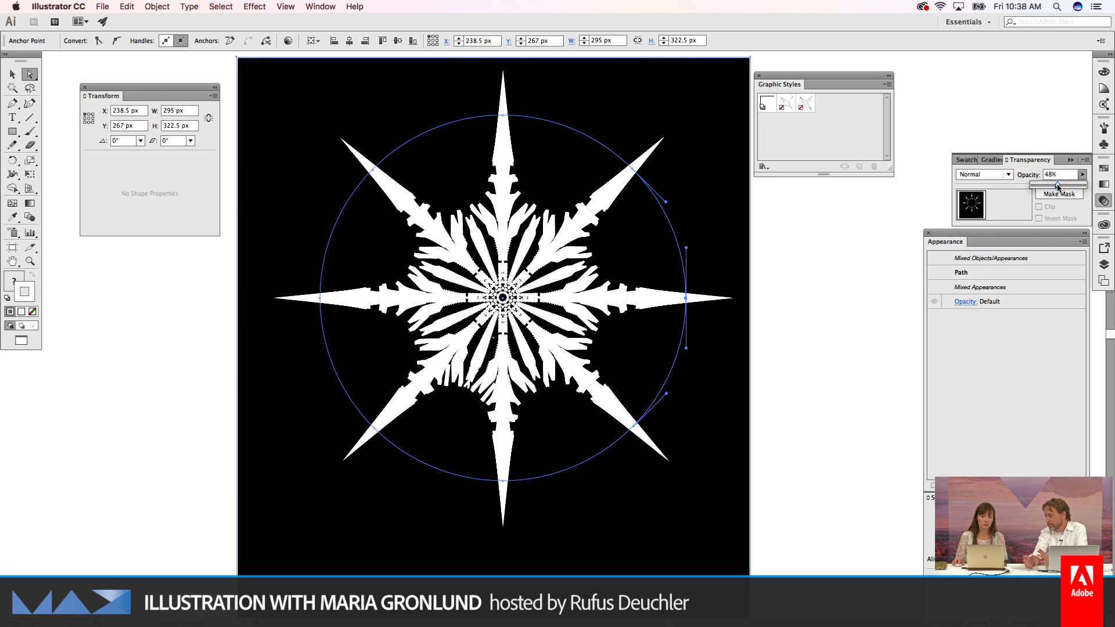
pyautogui.click(894, 212)
pyautogui.press('super+z')
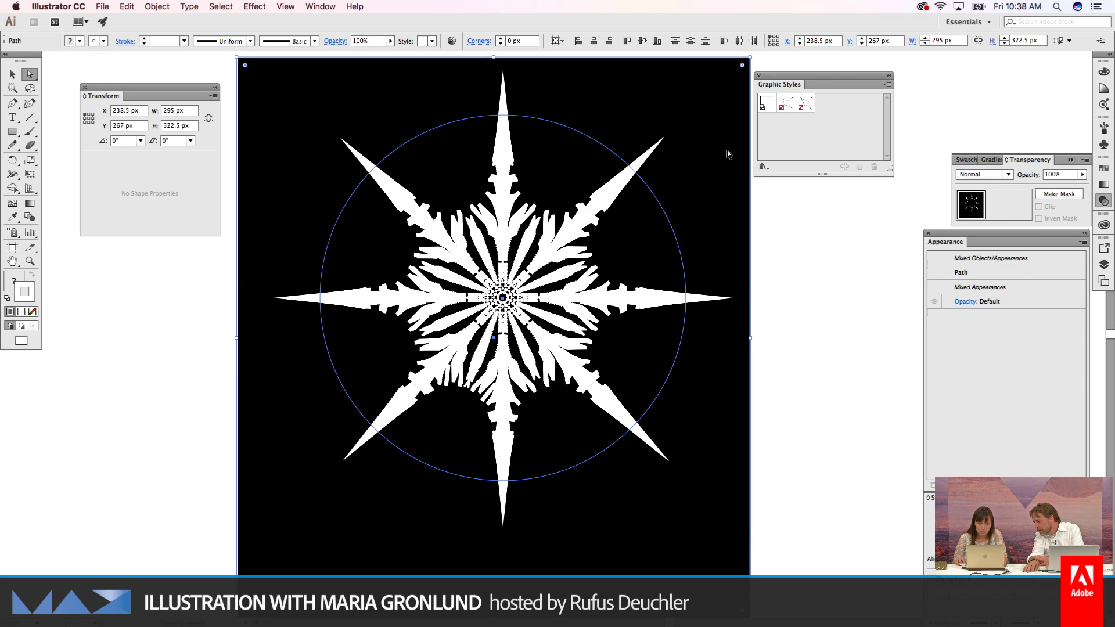
# Step: Lock the black rectangle behind the large snowflake
pyautogui.click(736, 145)
pyautogui.press('super+z')
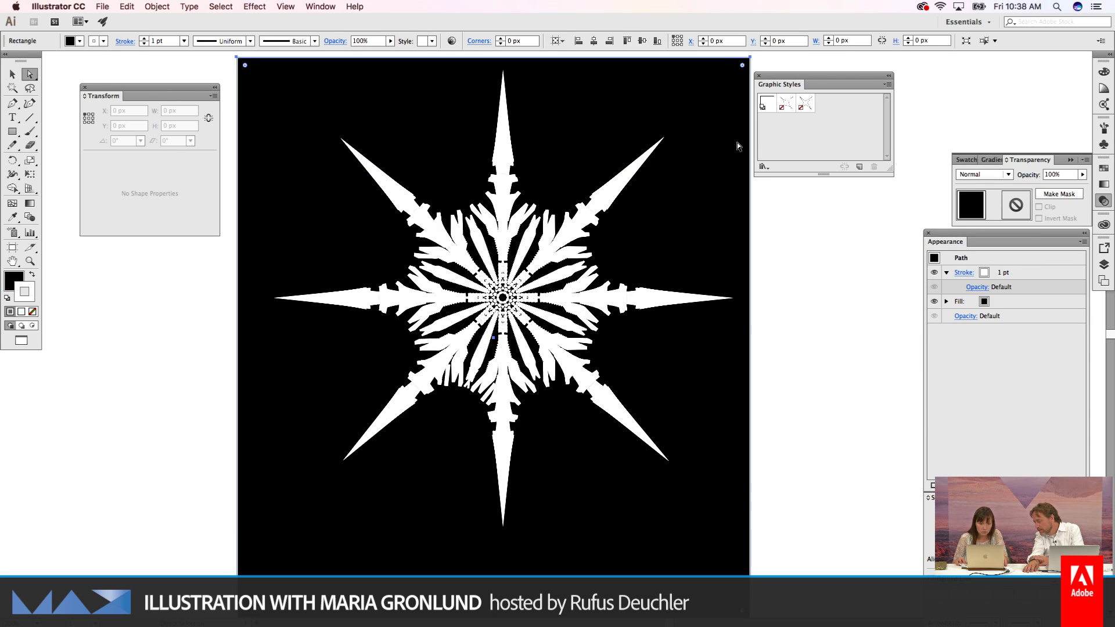
pyautogui.click(710, 148)
# Step: Select only the snowflake blend's outer circle path, set its opacity to 13%, and deselect it
pyautogui.moveTo(629, 185); pyautogui.dragTo(553, 299)
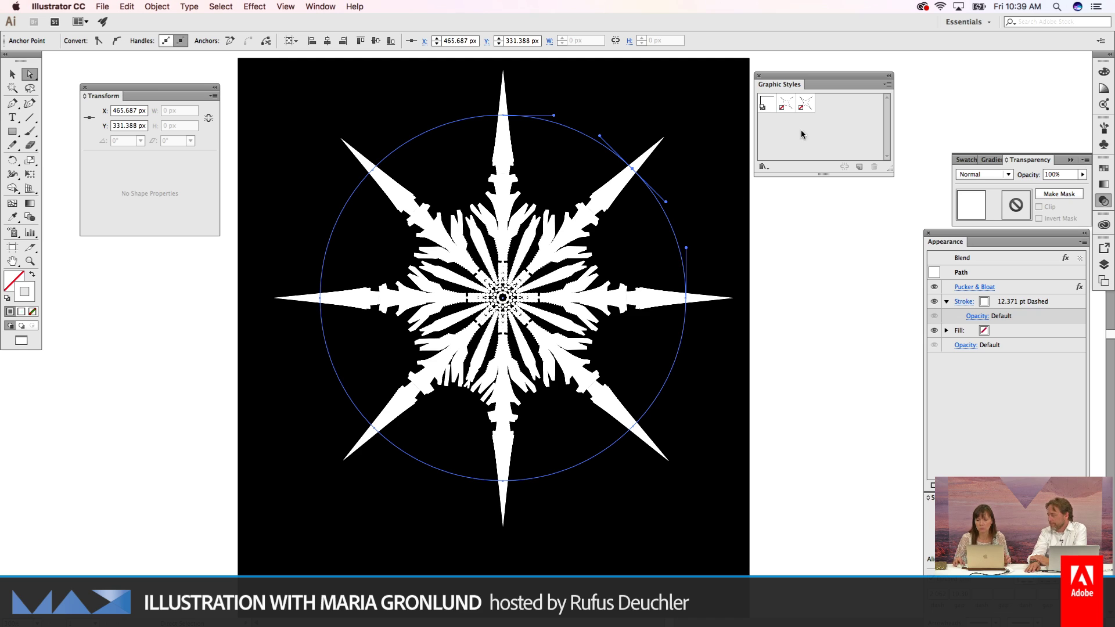
pyautogui.click(1083, 174)
pyautogui.click(1053, 185)
pyautogui.moveTo(1056, 186); pyautogui.dragTo(1040, 186)
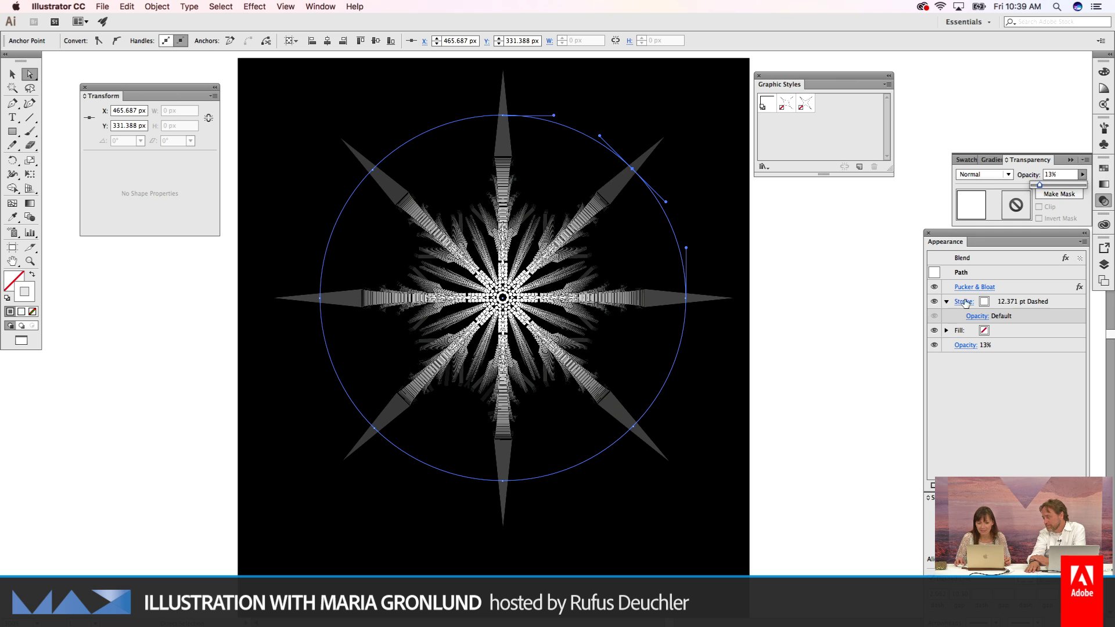
pyautogui.click(869, 328)
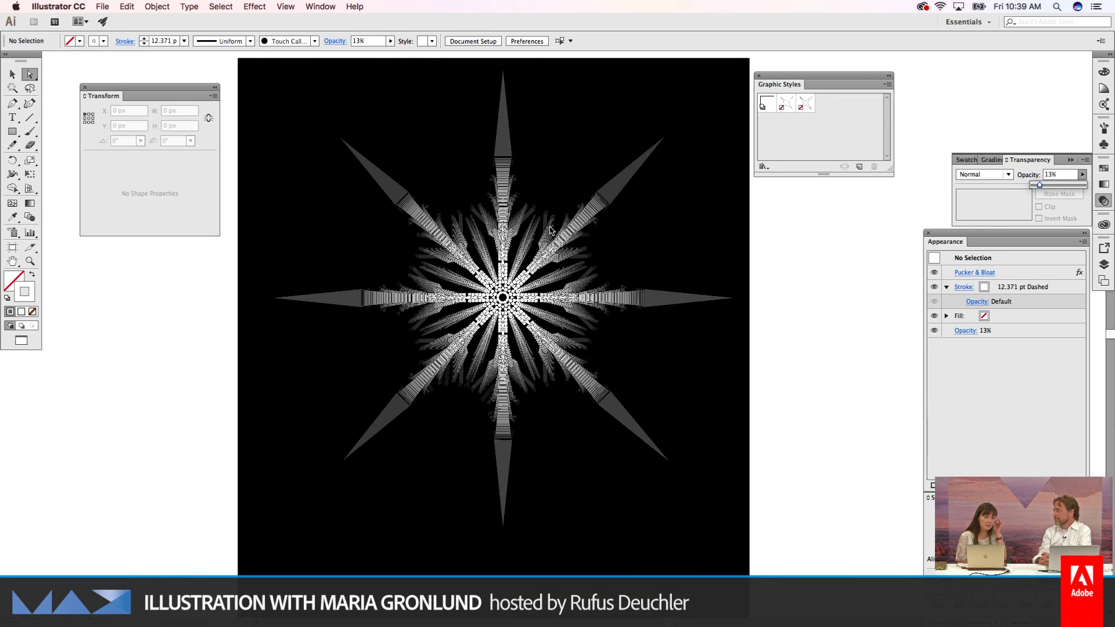
pyautogui.scroll(-1, 691, 254)
pyautogui.hscroll(-1, 692, 254)
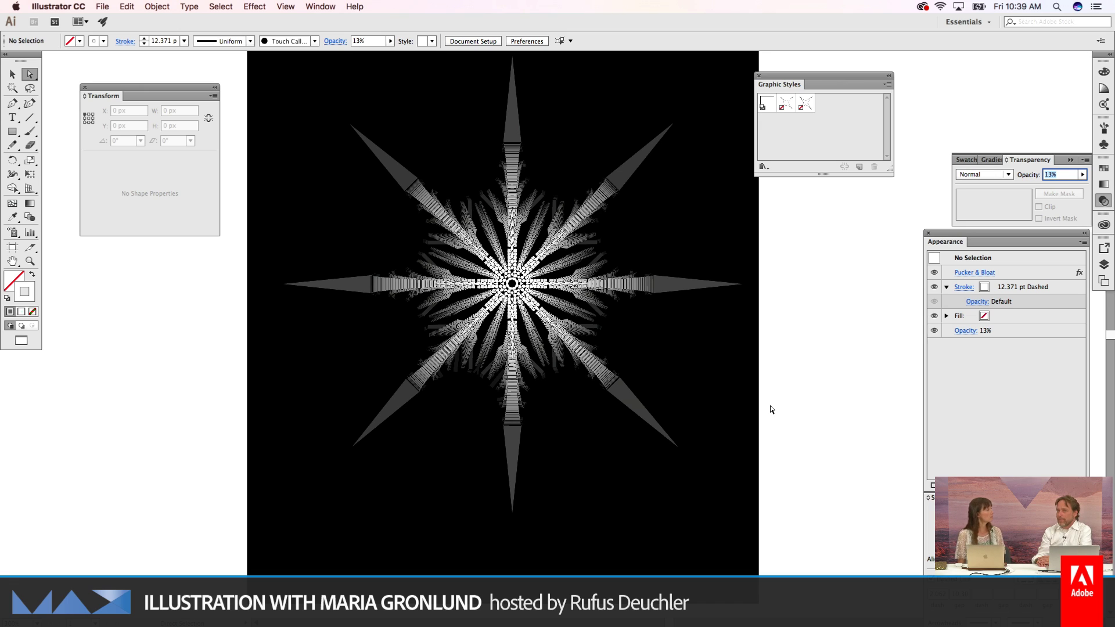
pyautogui.write('v')
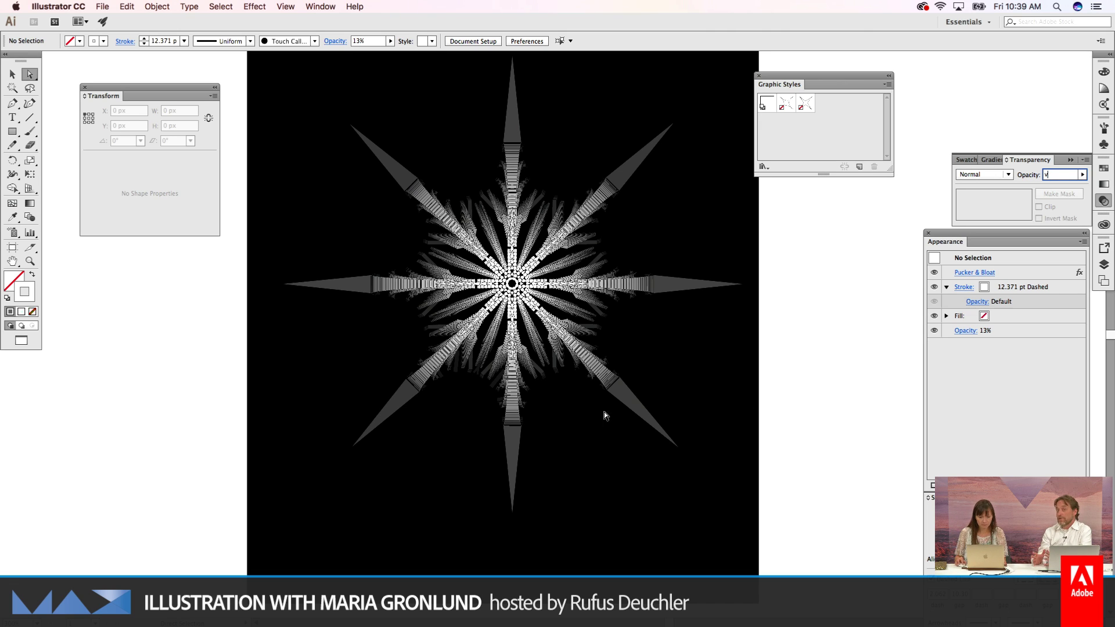
pyautogui.write('v')
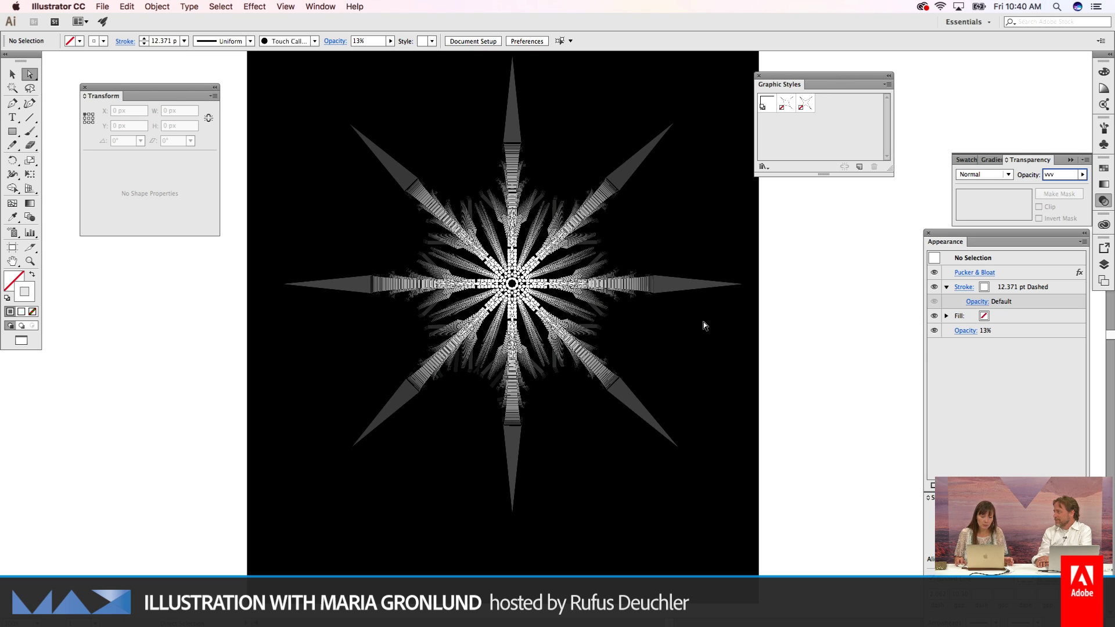
pyautogui.write('v')
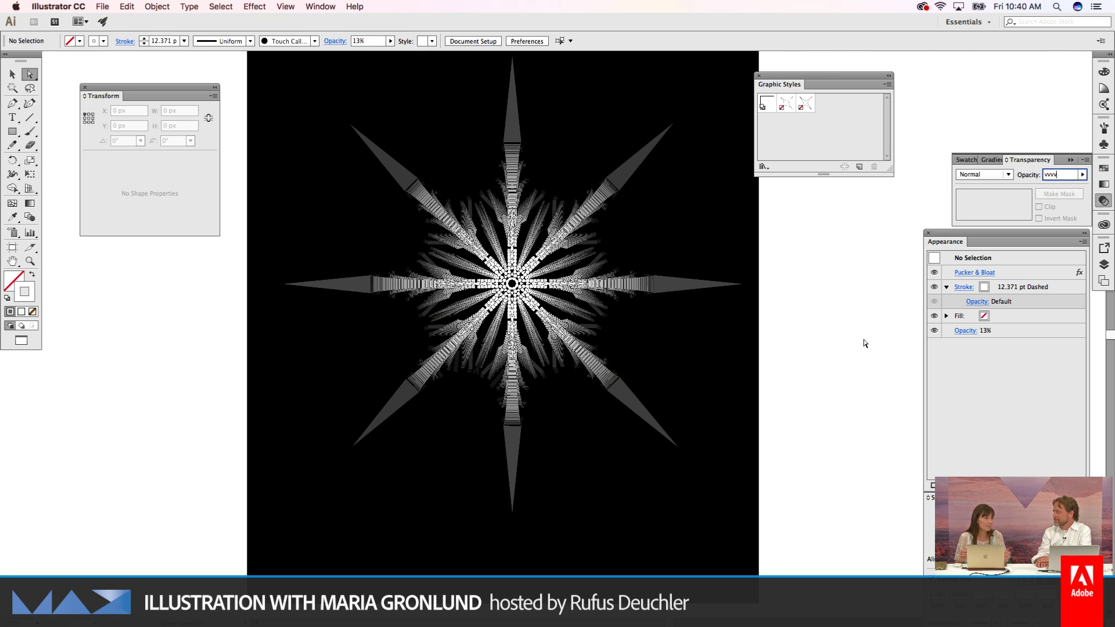
pyautogui.hscroll(-5, 866, 343)
pyautogui.scroll(2, 865, 343)
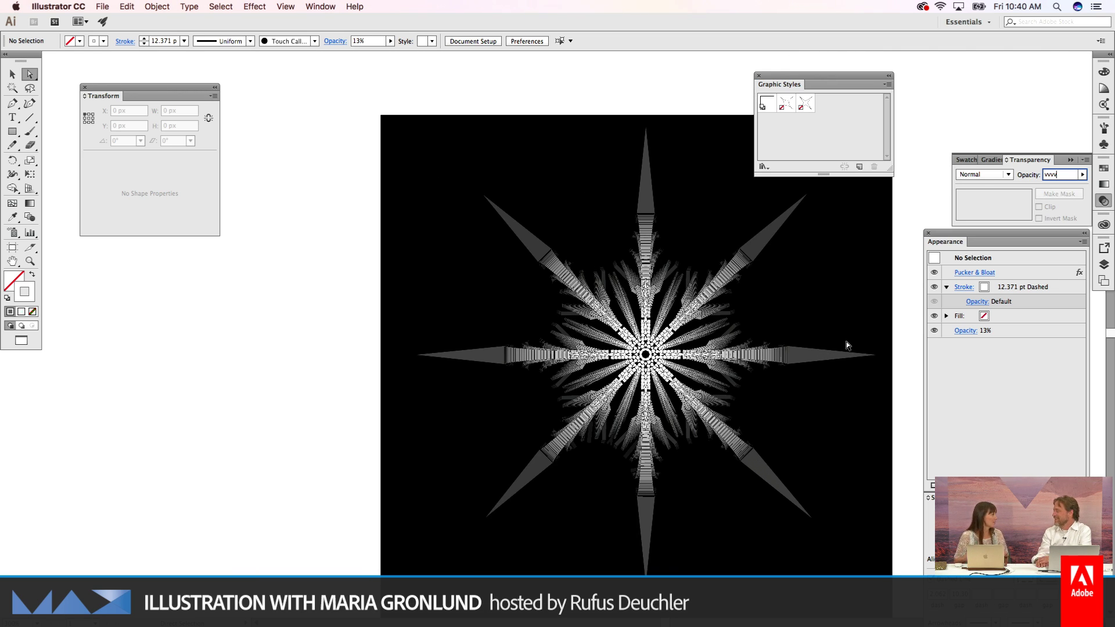
pyautogui.write('z')
pyautogui.hscroll(1, 838, 353)
pyautogui.write('z')
pyautogui.hscroll(1, 838, 353)
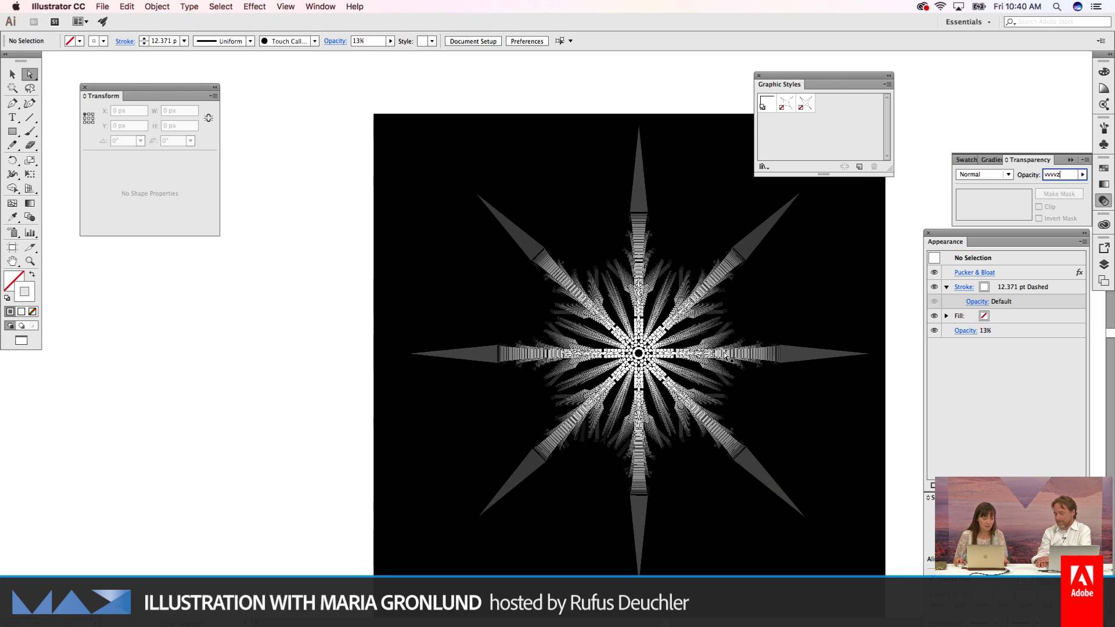
pyautogui.hscroll(-1, 633, 348)
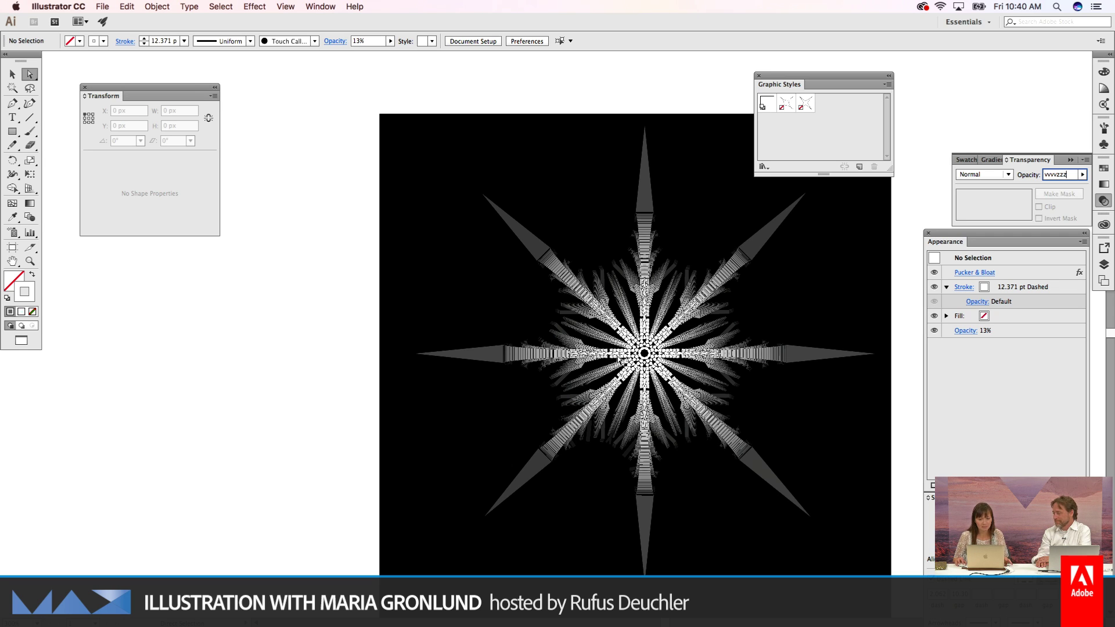
pyautogui.write('z')
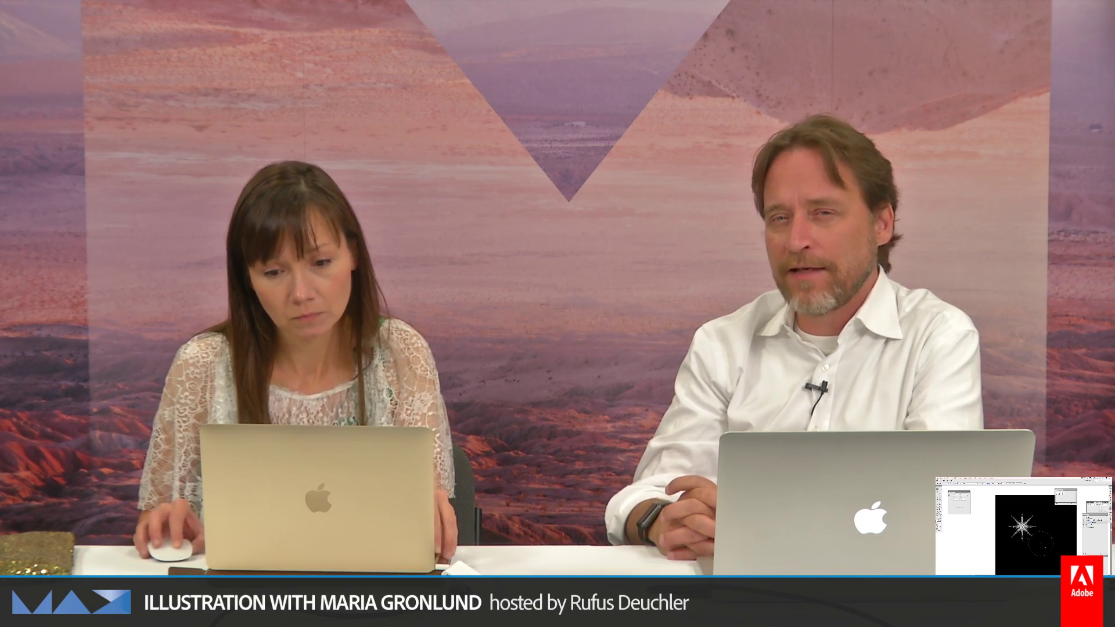
pyautogui.click(1052, 552)
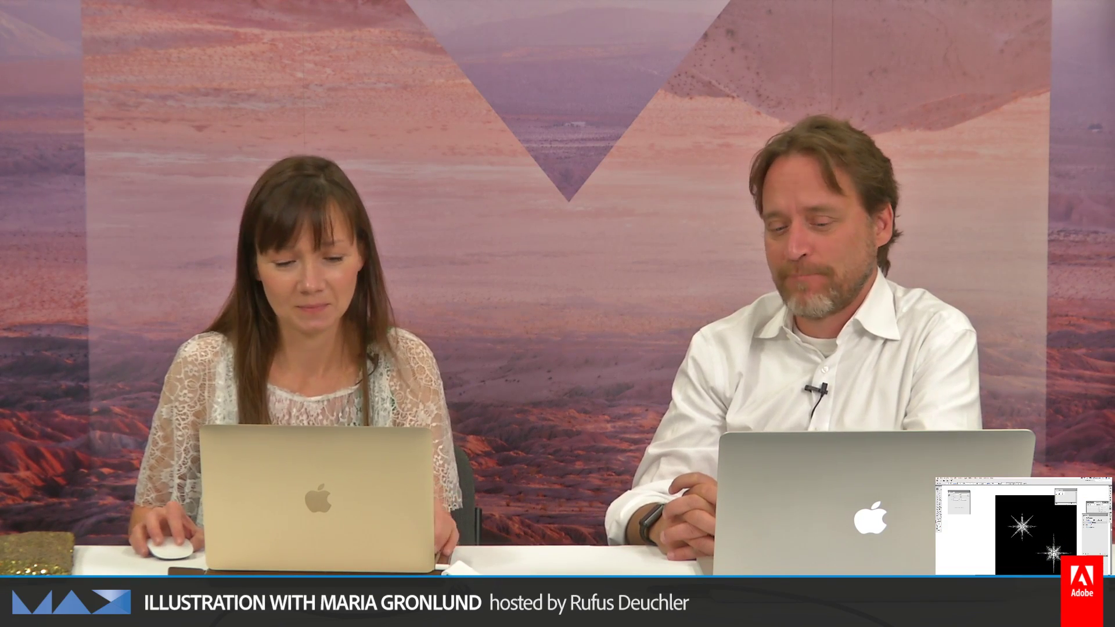
pyautogui.press('super+0')
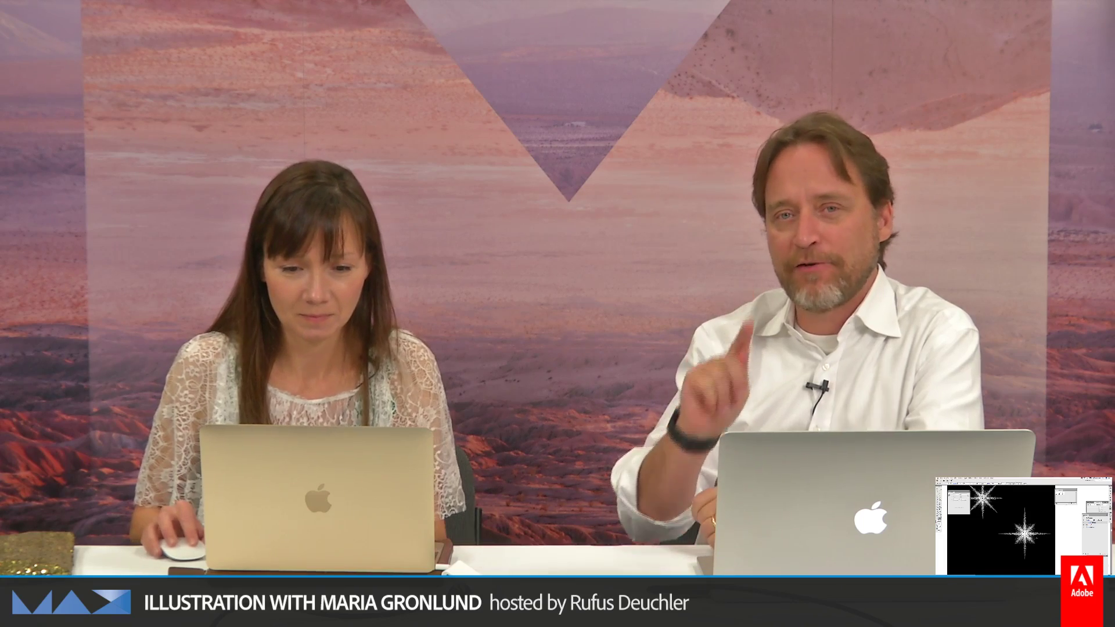
pyautogui.hscroll(-3, 1010, 528)
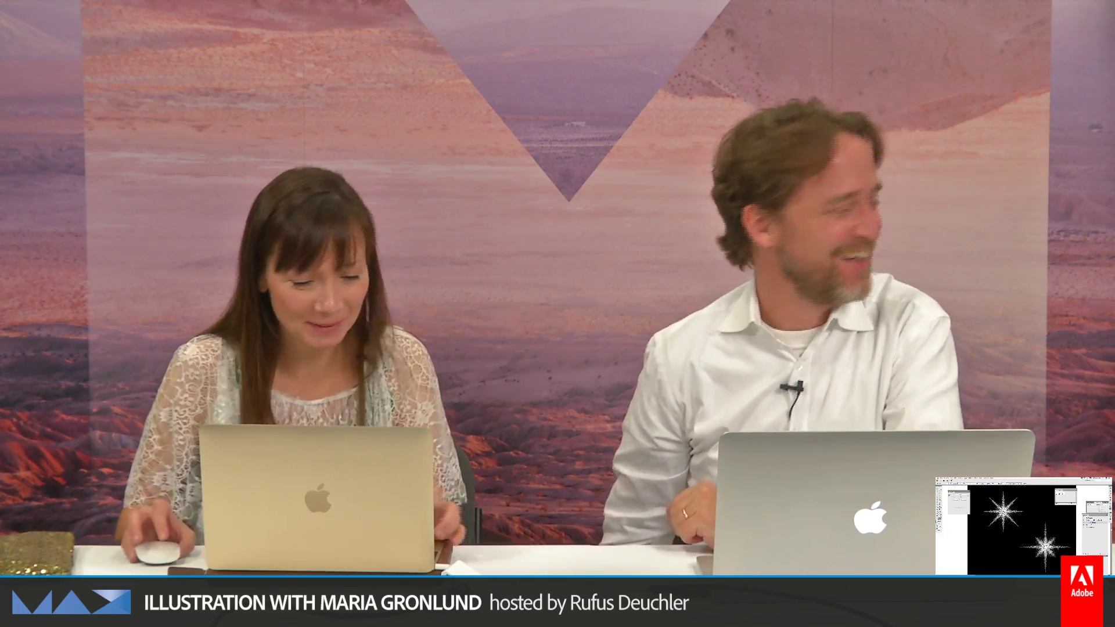
pyautogui.press('super+minus')
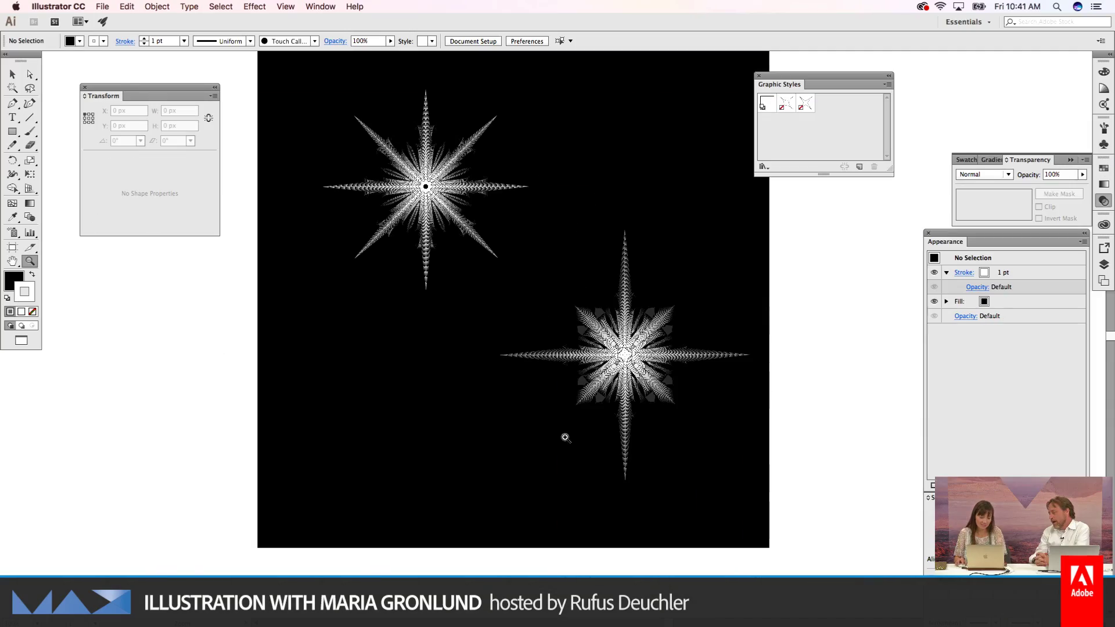
# Step: Widen the black background rectangle on both sides, make it about 365 px high, and lock it
pyautogui.press('v')
pyautogui.click(445, 465)
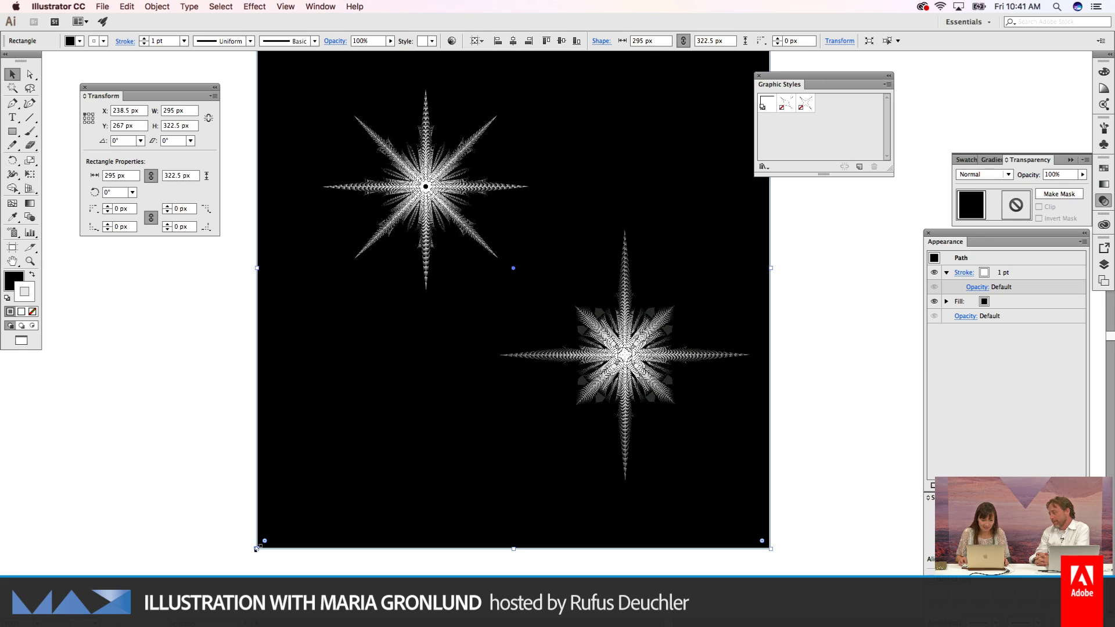
pyautogui.moveTo(257, 548); pyautogui.dragTo(95, 624)
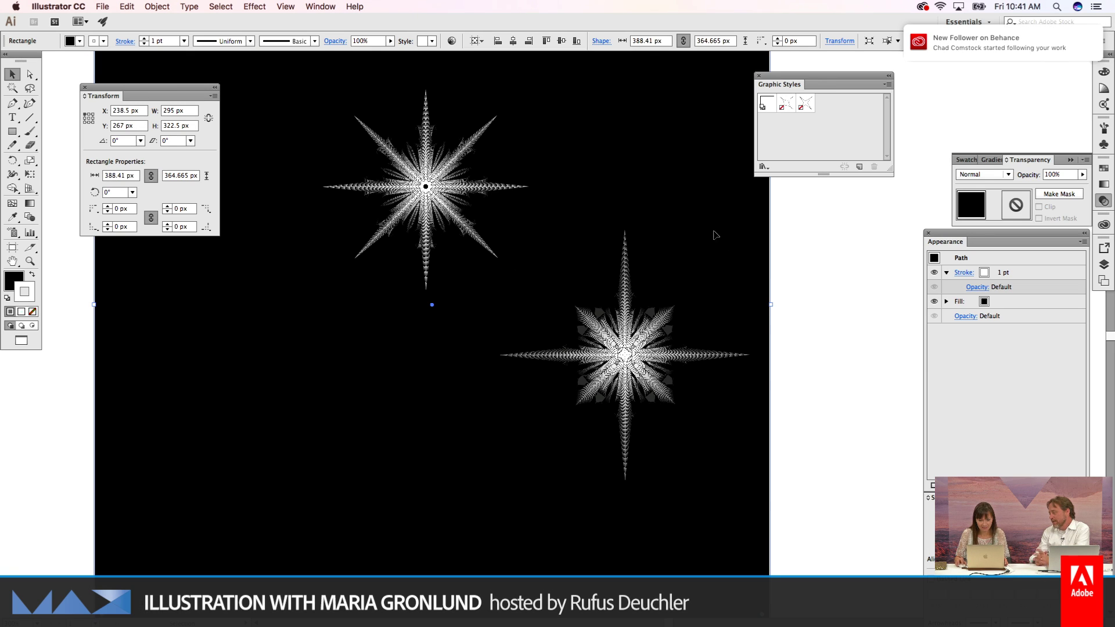
pyautogui.moveTo(772, 306); pyautogui.dragTo(924, 318)
pyautogui.press('super+2')
pyautogui.scroll(-2, 691, 326)
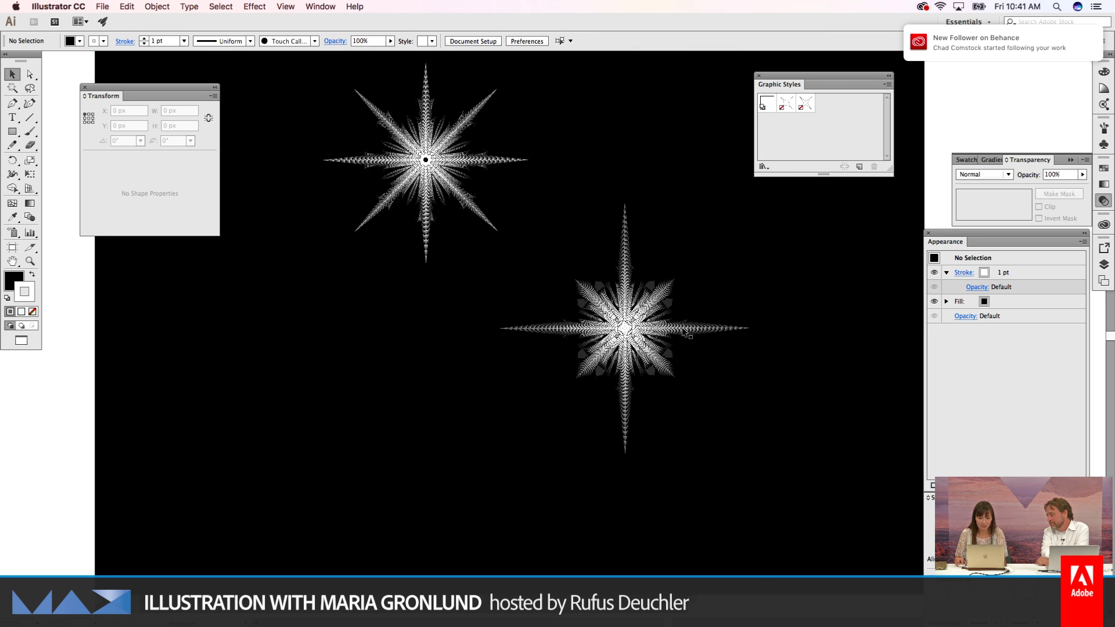
# Step: Apply a white Outer Glow to the large snowflake blend in Screen mode with 75% opacity and 5 px blur, and deselect it
pyautogui.click(648, 331)
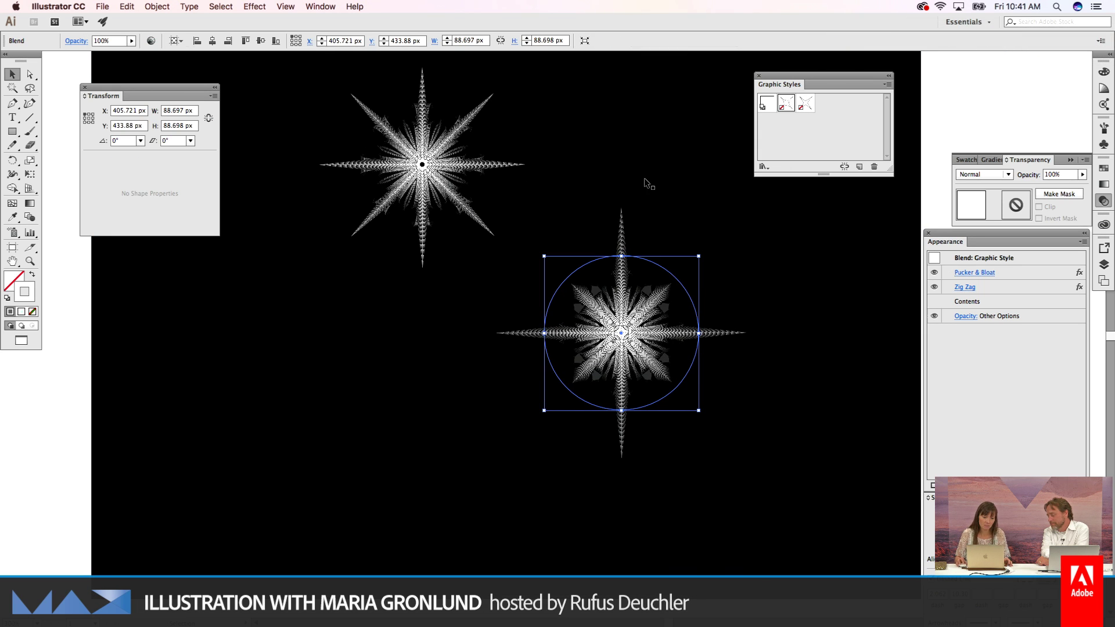
pyautogui.click(254, 7)
pyautogui.moveTo(287, 158)
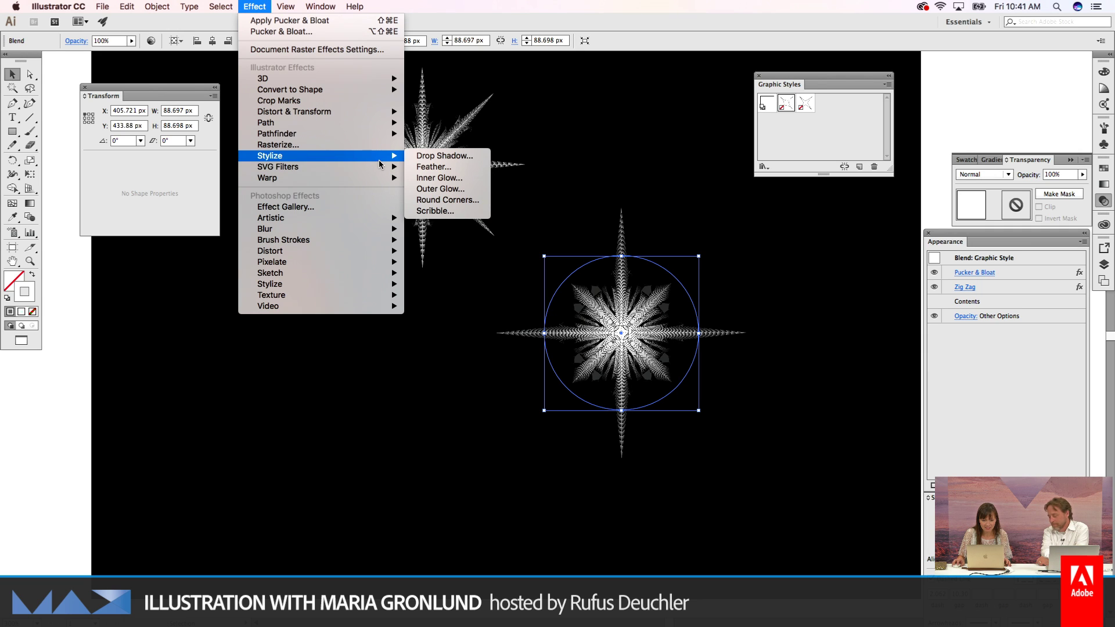
pyautogui.moveTo(414, 168)
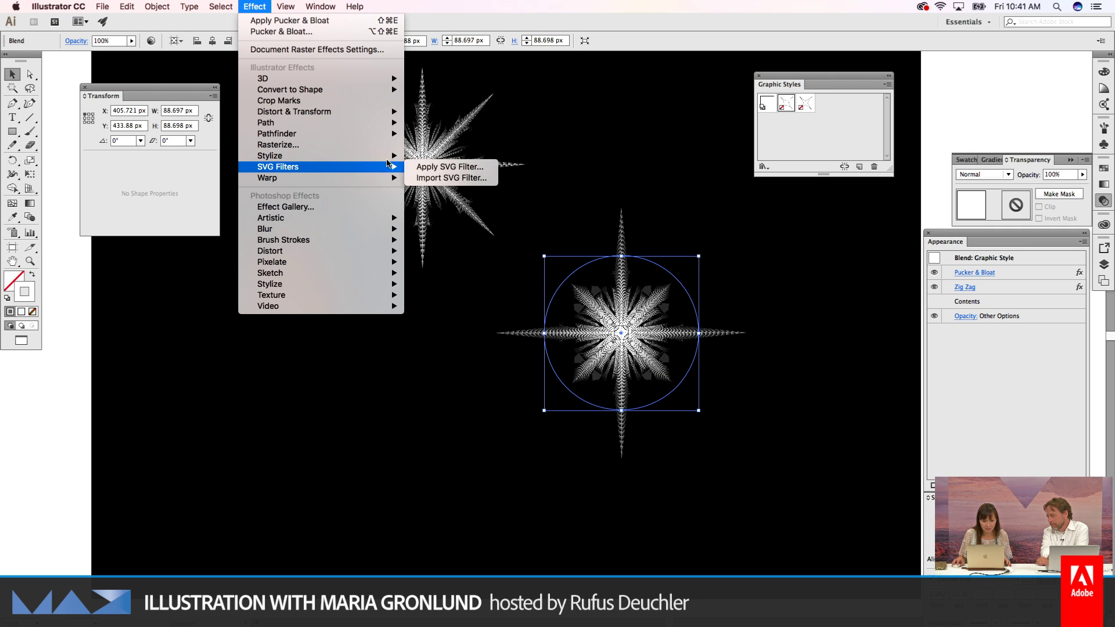
pyautogui.click(432, 188)
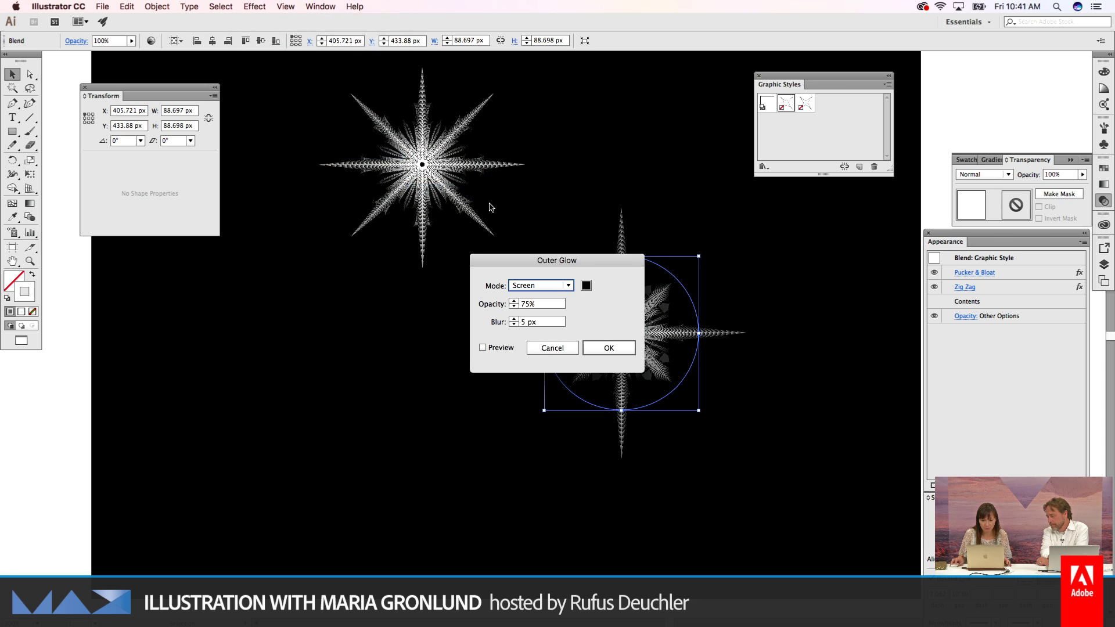
pyautogui.click(586, 285)
pyautogui.moveTo(389, 245); pyautogui.dragTo(375, 234)
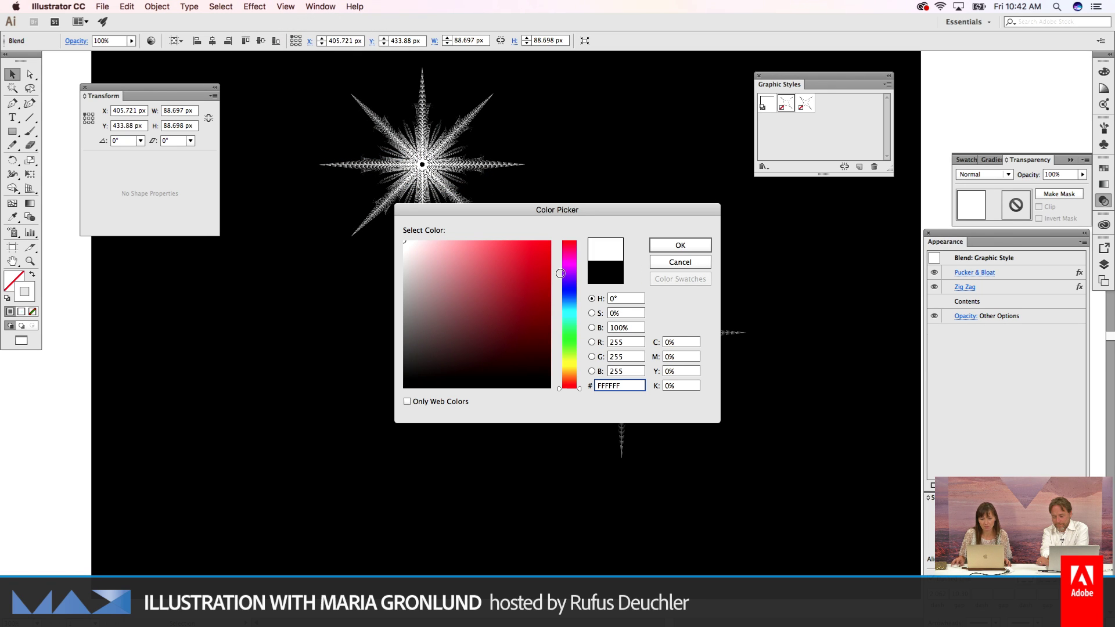
pyautogui.click(659, 247)
pyautogui.click(482, 348)
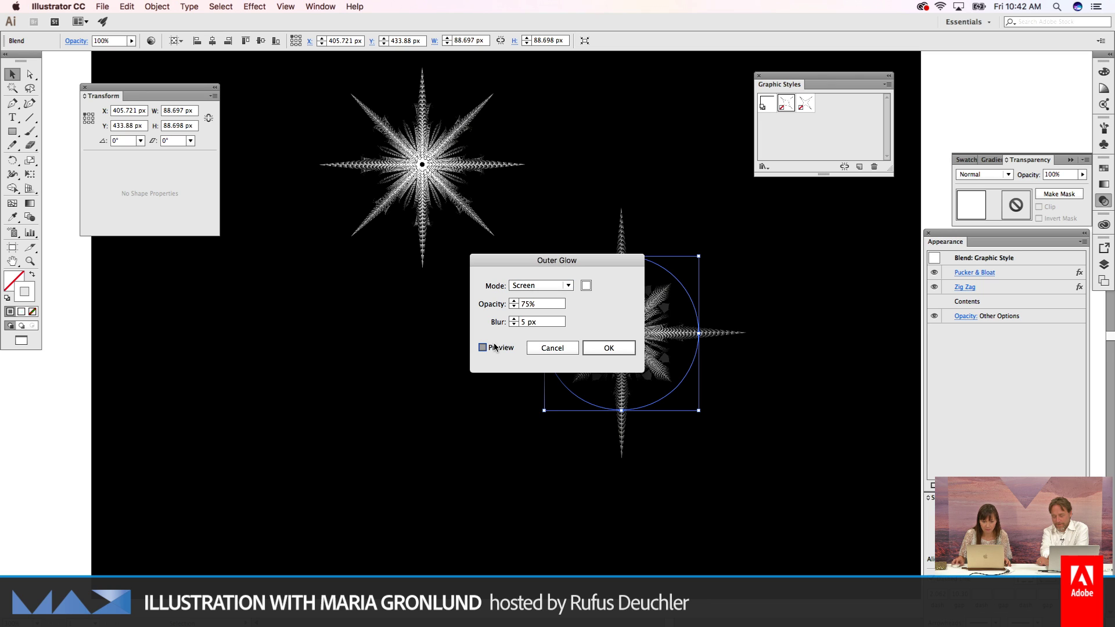
pyautogui.moveTo(558, 267); pyautogui.dragTo(290, 338)
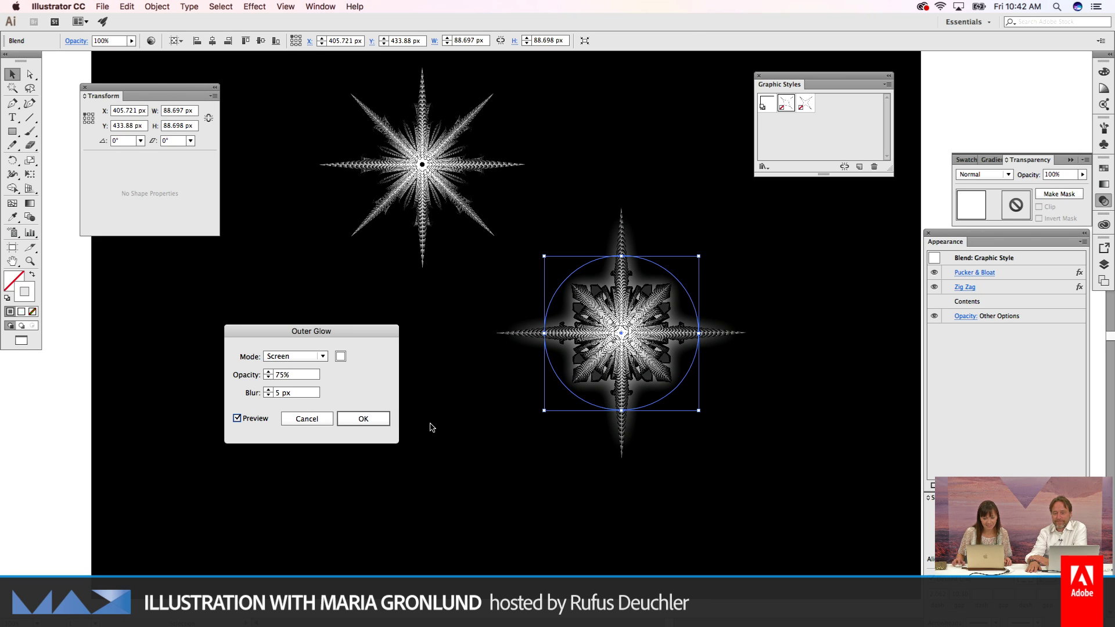
pyautogui.click(364, 420)
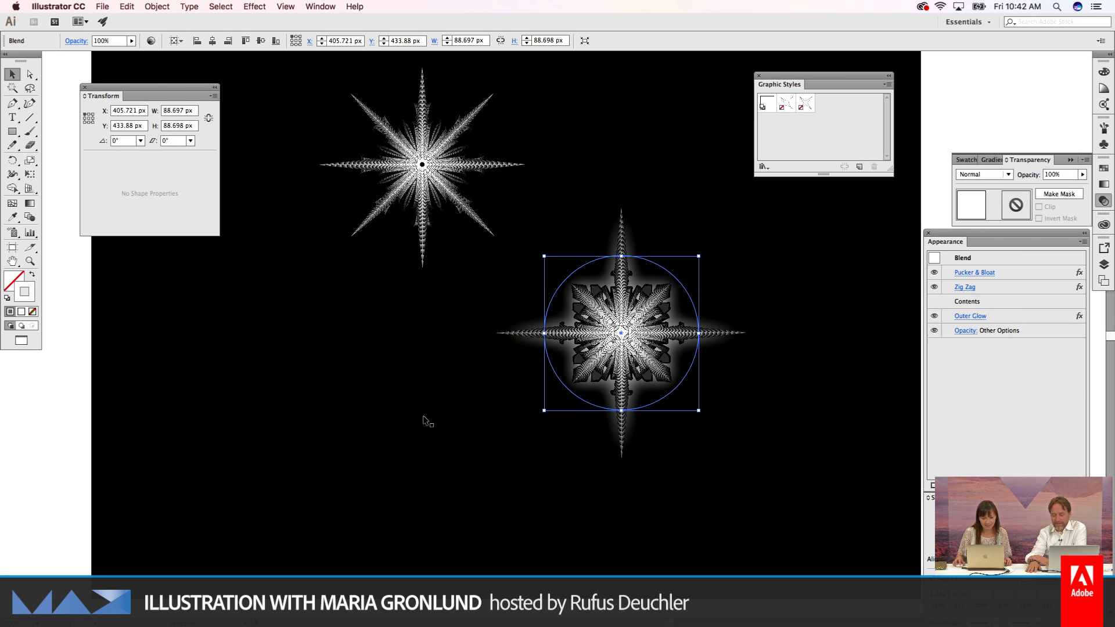
pyautogui.click(732, 295)
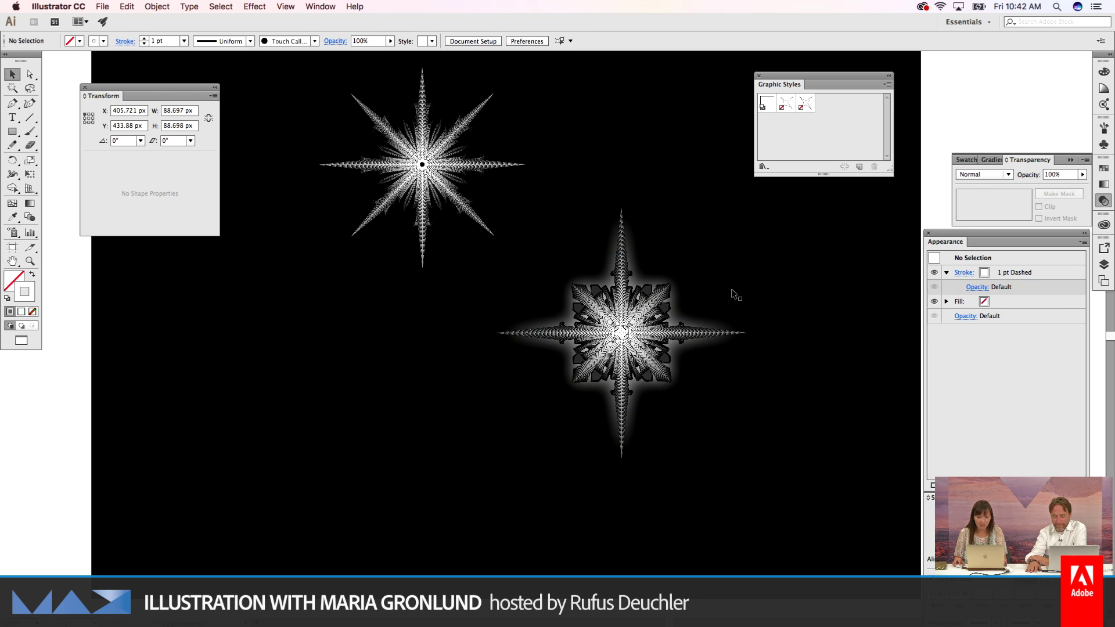
# Step: Try 100% opacity on the glowing snowflake blend's outer circle path, undo it, and clear the selection
pyautogui.press('a')
pyautogui.click(740, 284)
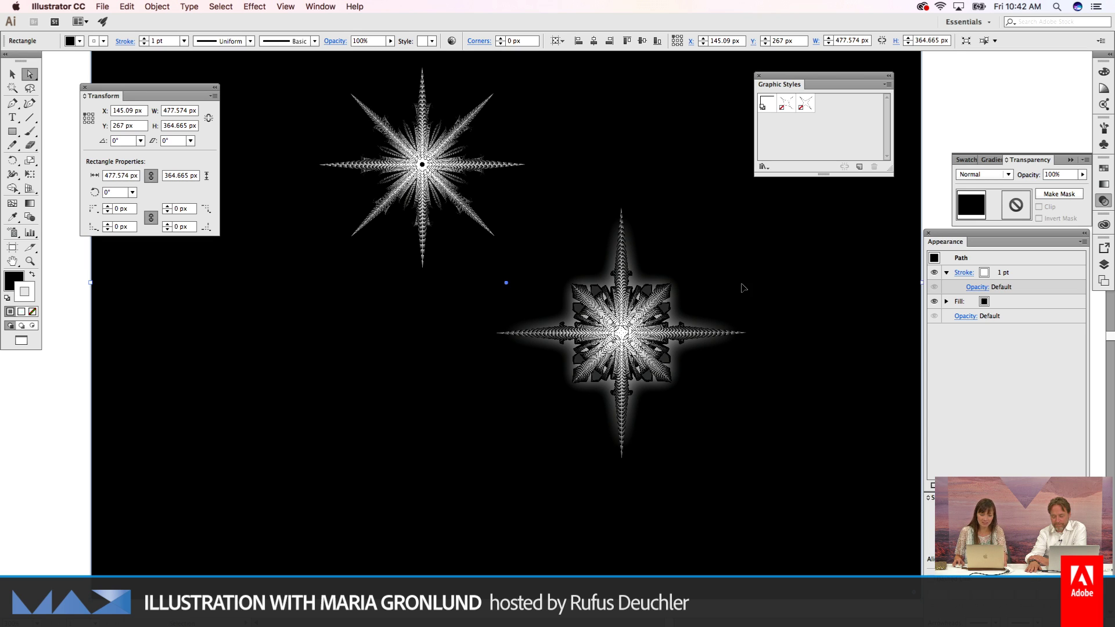
pyautogui.press('super+shift+a')
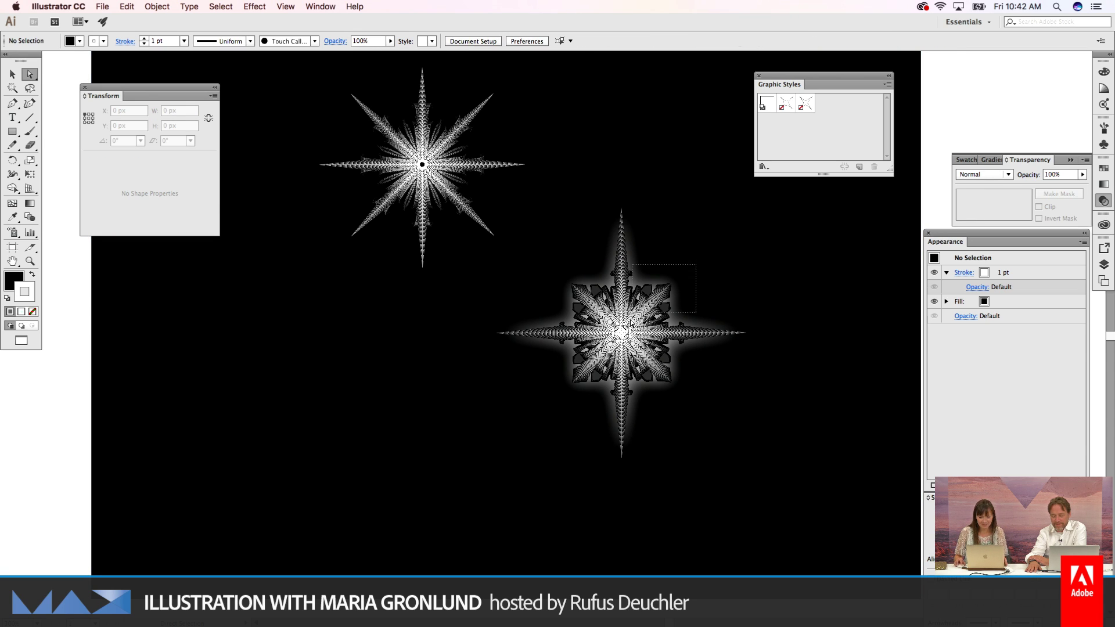
pyautogui.click(647, 260)
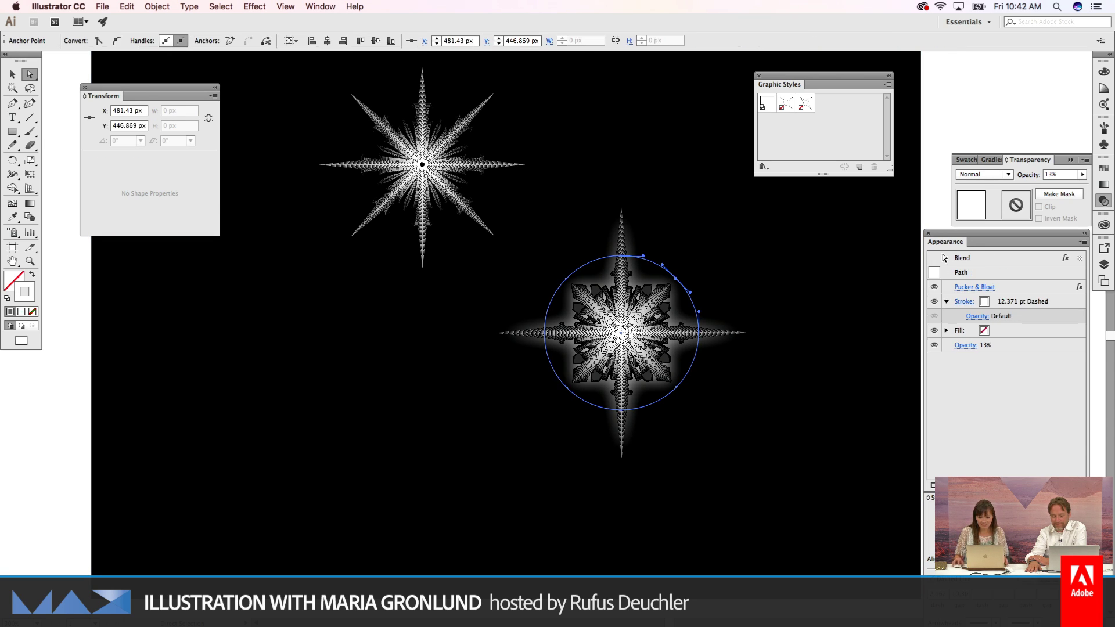
pyautogui.click(1082, 174)
pyautogui.click(1083, 184)
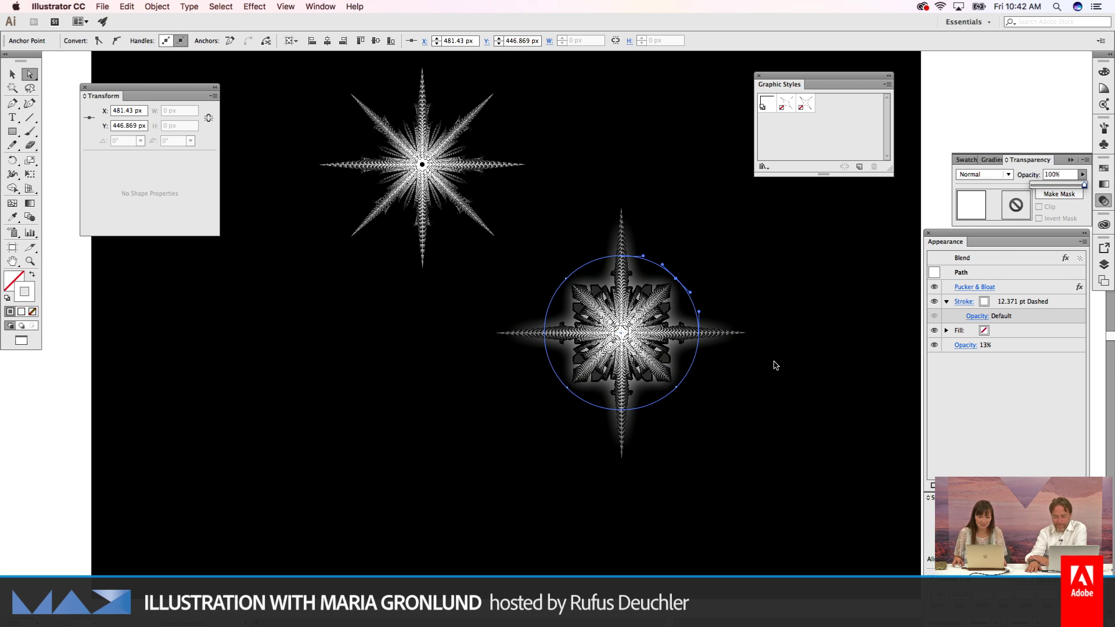
pyautogui.hotkey('ctrl', 'z')
pyautogui.click(744, 385)
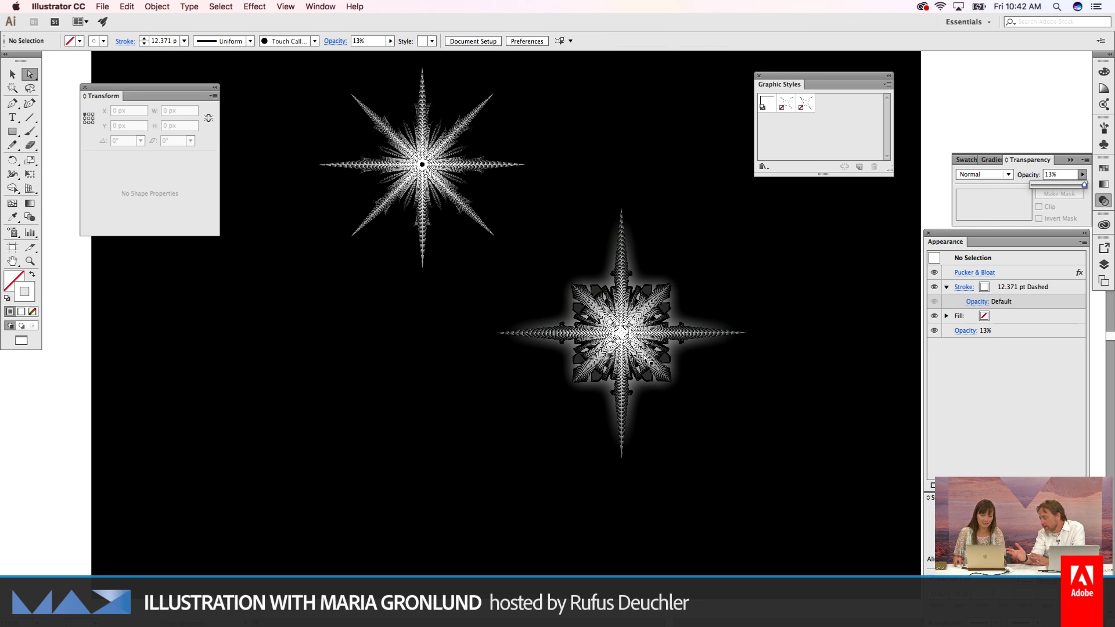
# Step: Examine the outer glow around the large snowflake blend at a closer magnification
pyautogui.click(631, 329)
pyautogui.press('z')
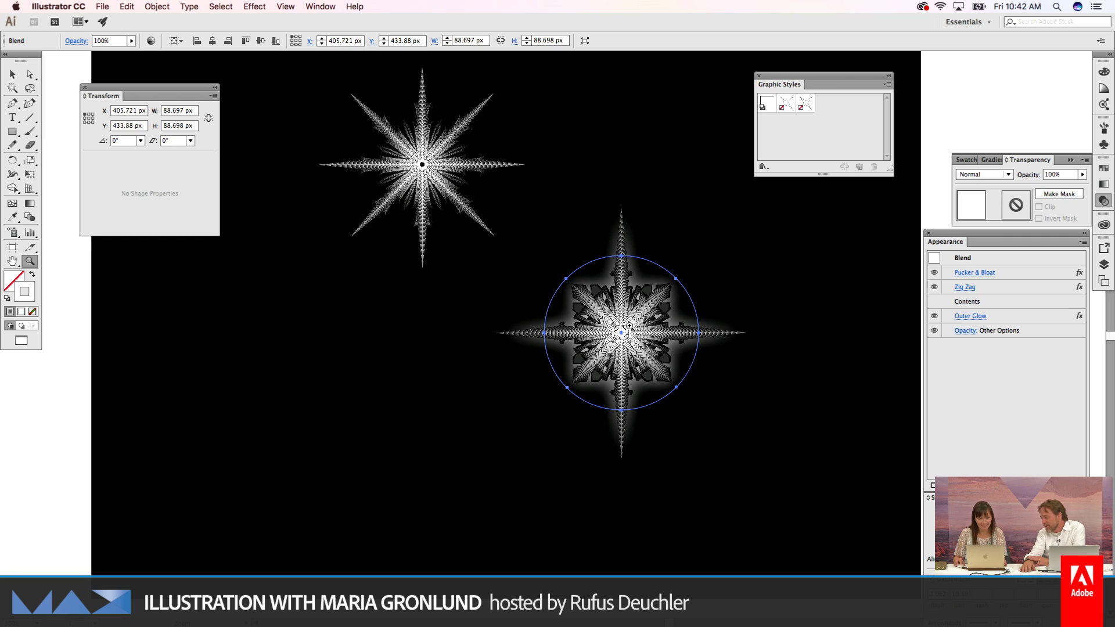
pyautogui.click(630, 333)
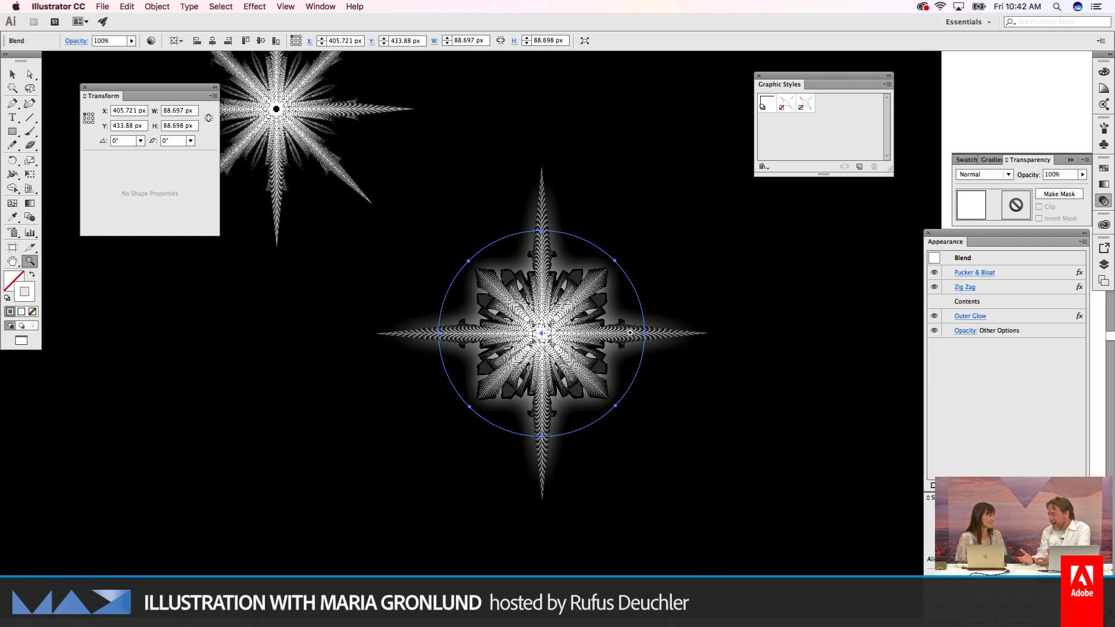
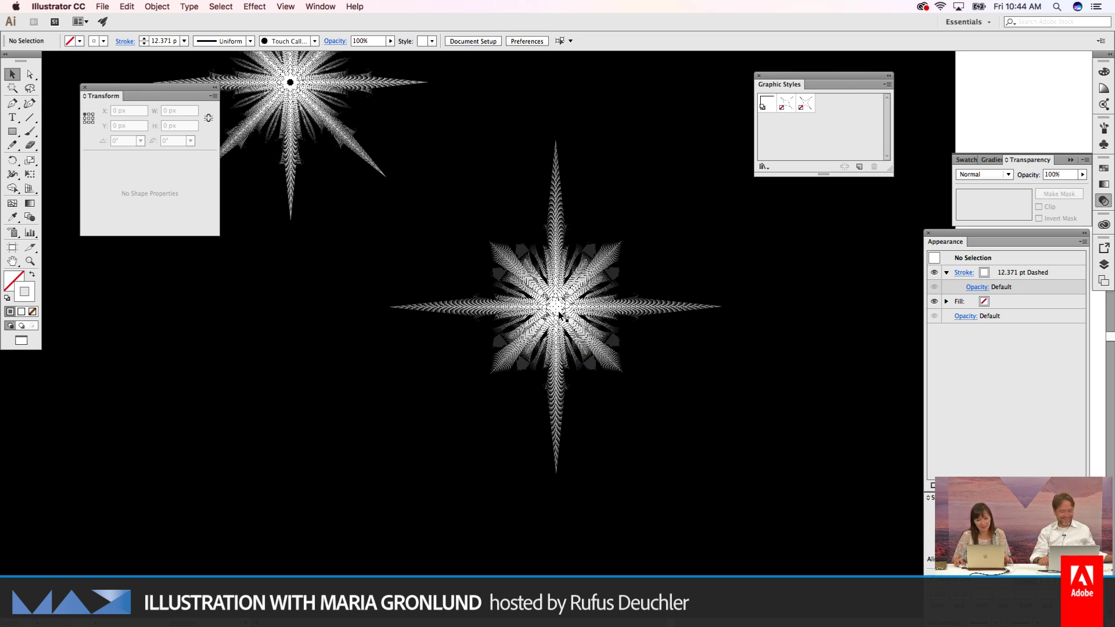
# Step: Copy the large snowflake blend, switch to Photoshop, and dismiss the new document setup
pyautogui.click(559, 314)
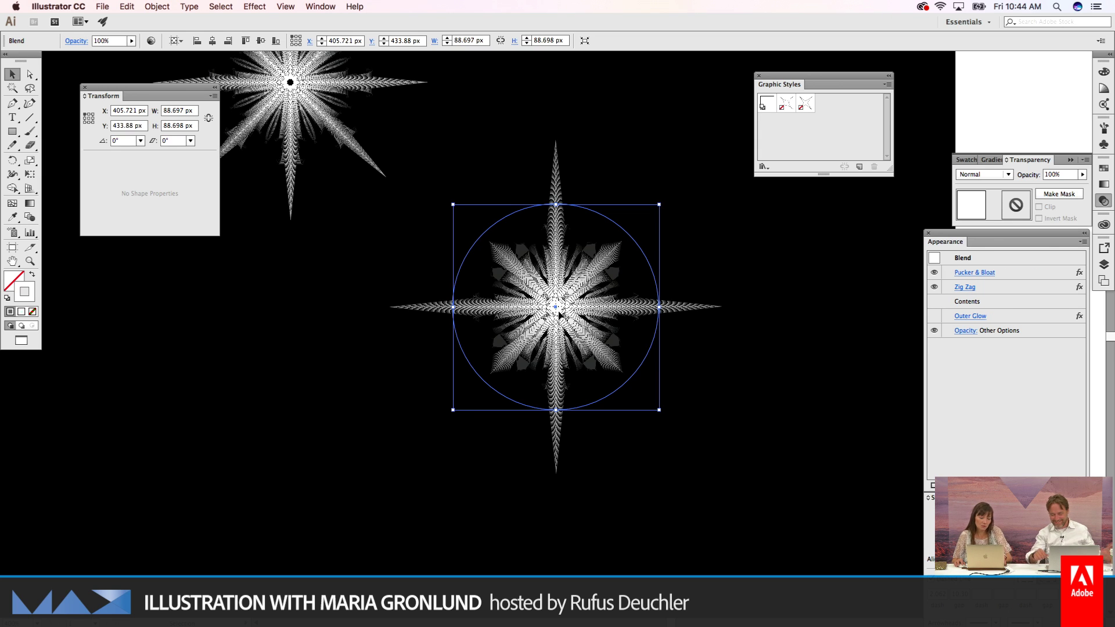
pyautogui.press('super+Tab')
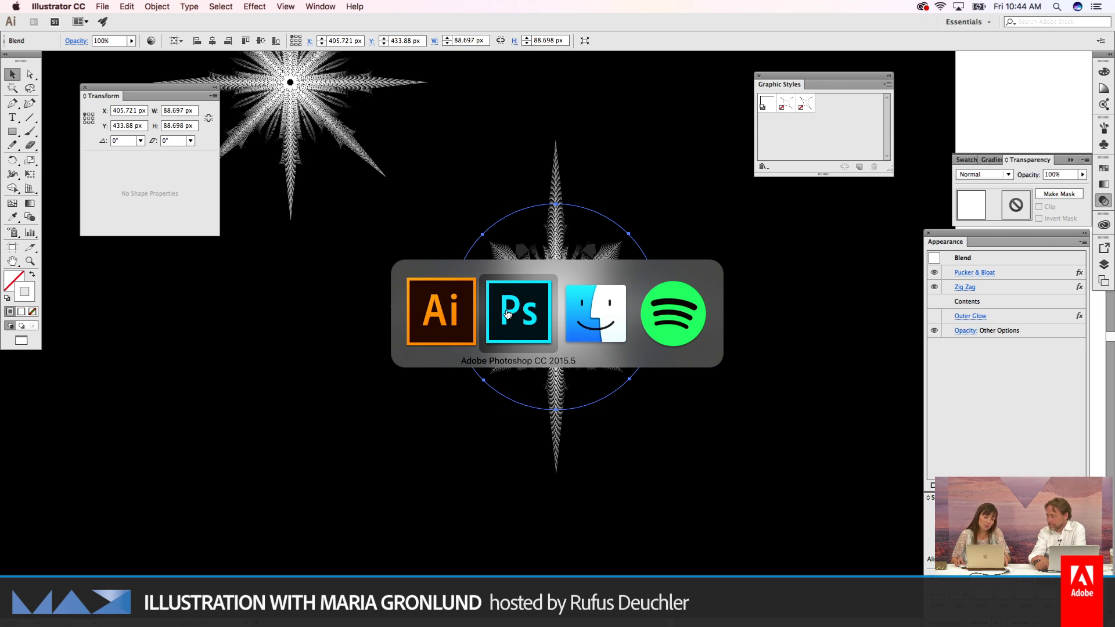
pyautogui.click(509, 314)
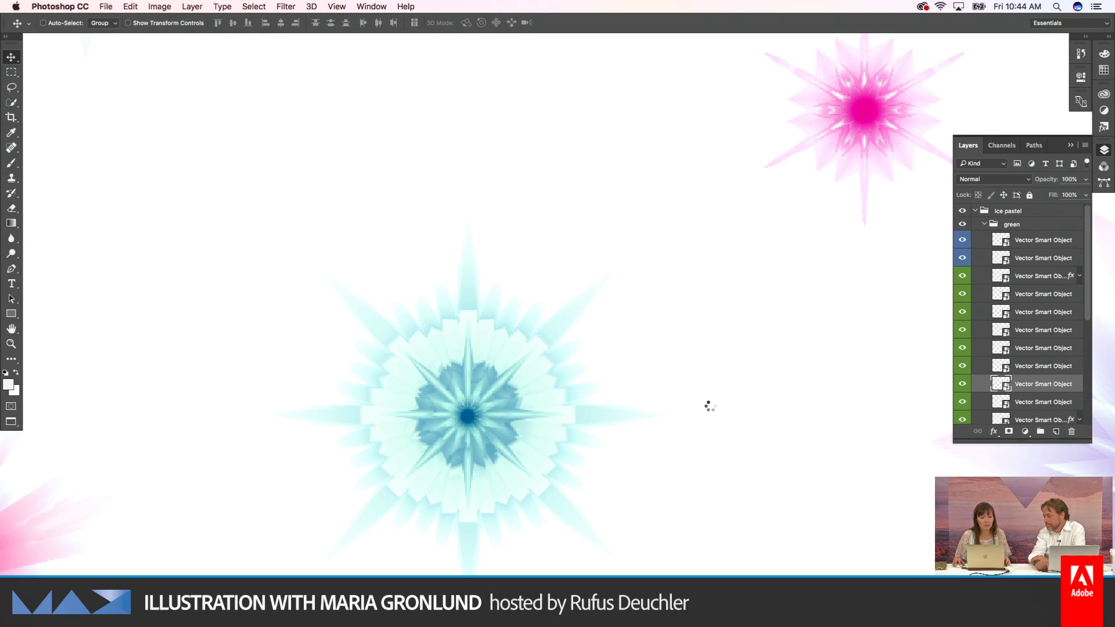
pyautogui.press('super+s')
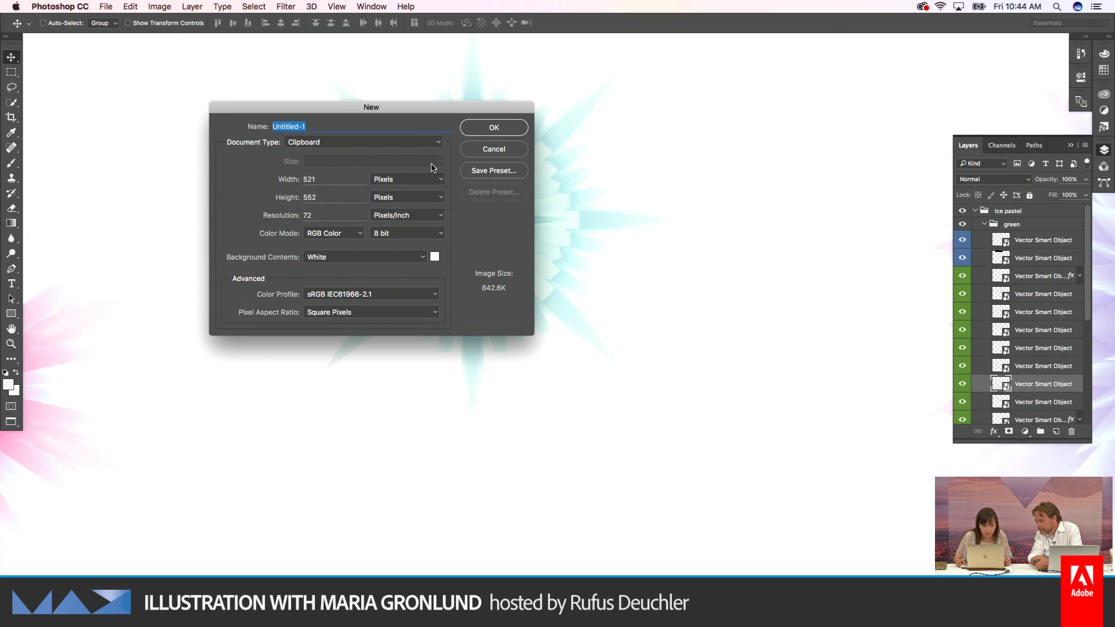
pyautogui.click(501, 155)
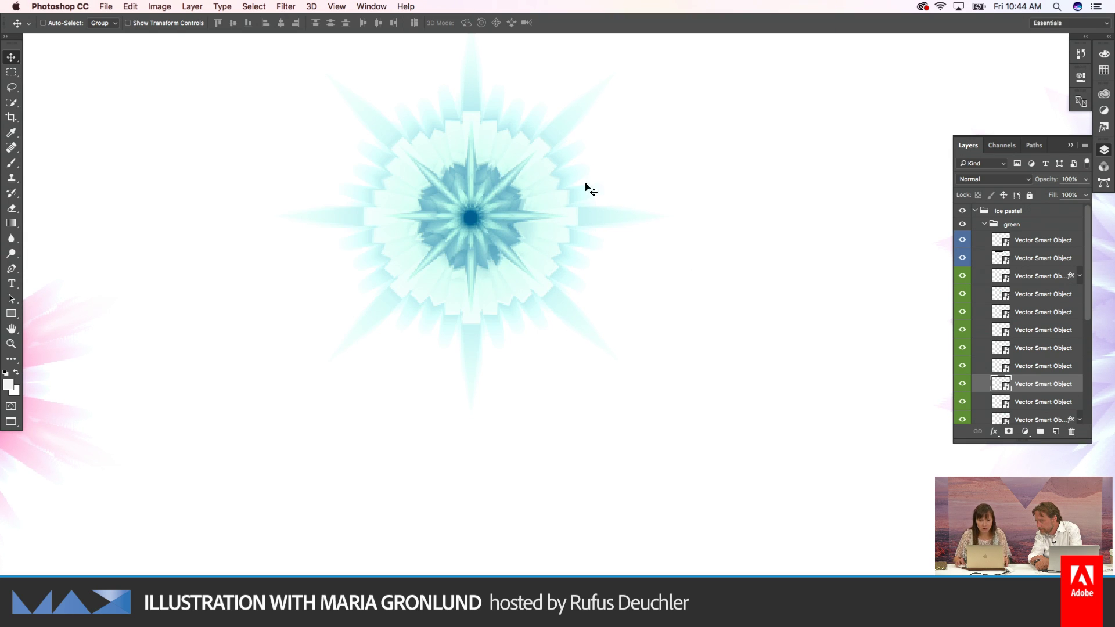
# Step: Paste the copied snowflake as a smart object into the empty white area beside the blue snowflake
pyautogui.moveTo(737, 336); pyautogui.dragTo(698, 274)
pyautogui.scroll(-5, 699, 273)
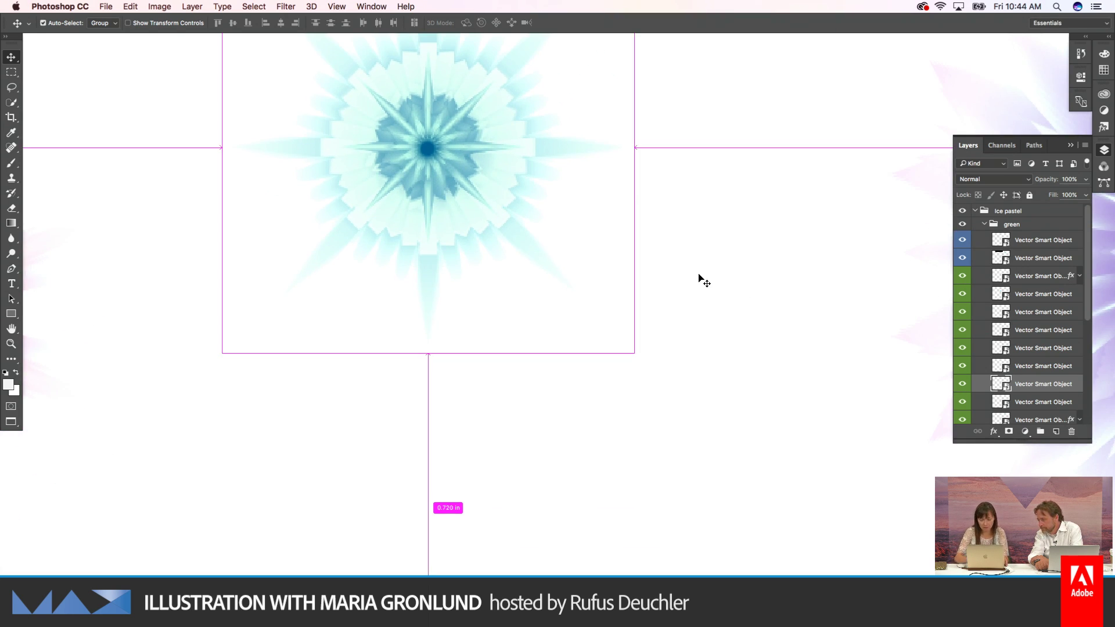
pyautogui.hscroll(2, 778, 277)
pyautogui.press('z')
pyautogui.moveTo(702, 232); pyautogui.dragTo(715, 244)
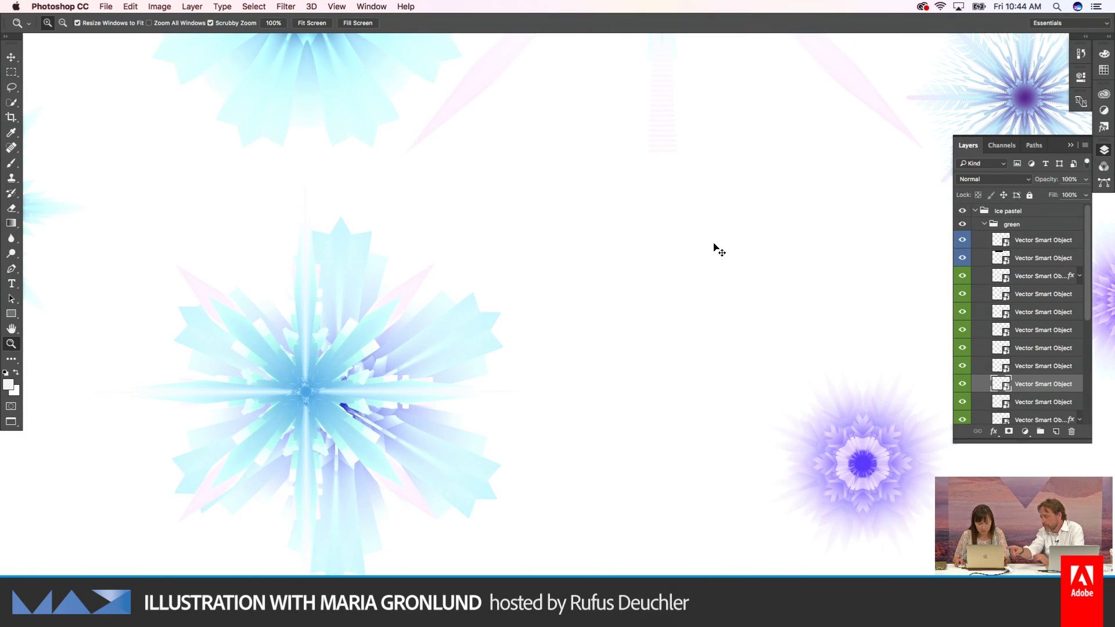
pyautogui.press('super+v')
pyautogui.click(427, 181)
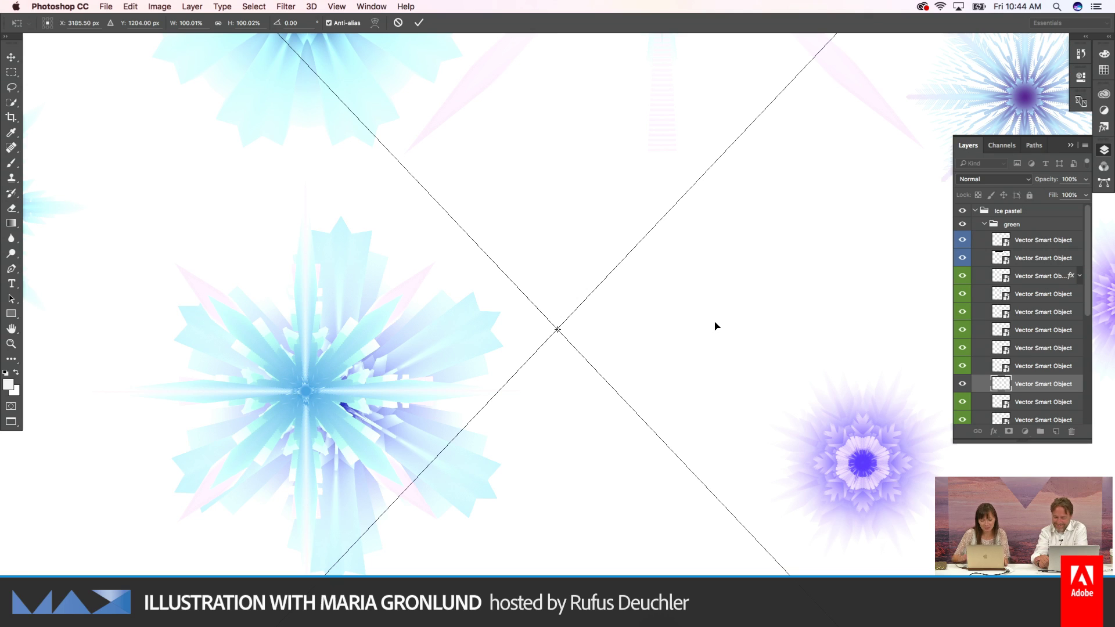
pyautogui.press('z')
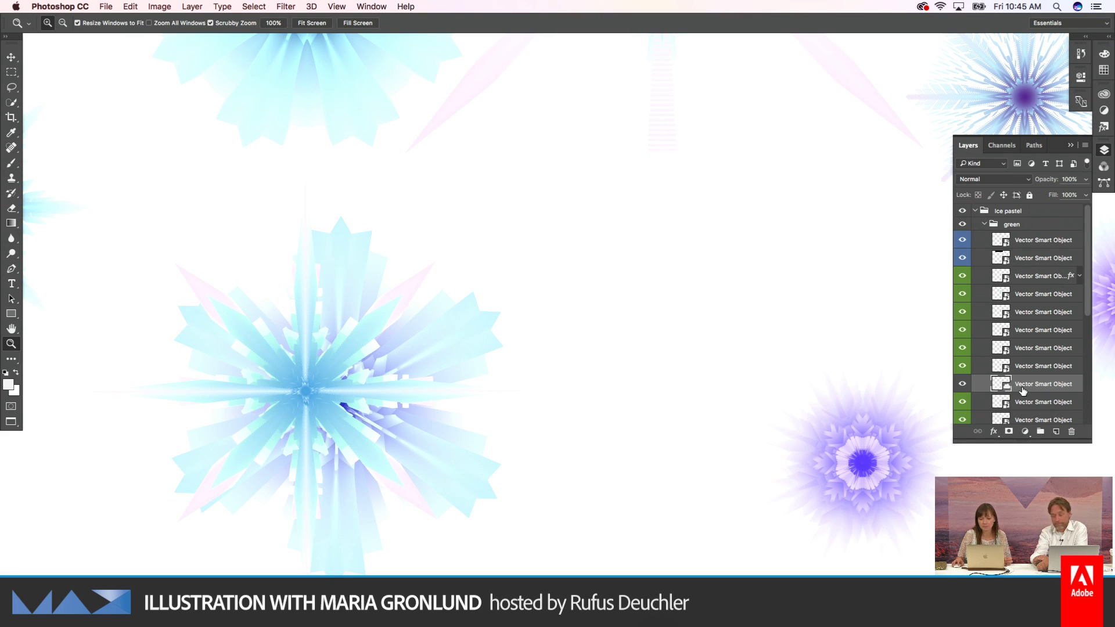
# Step: Open the pasted snowflake smart object for editing in Illustrator, and select its artwork to locate it before deselecting
pyautogui.press('super+0')
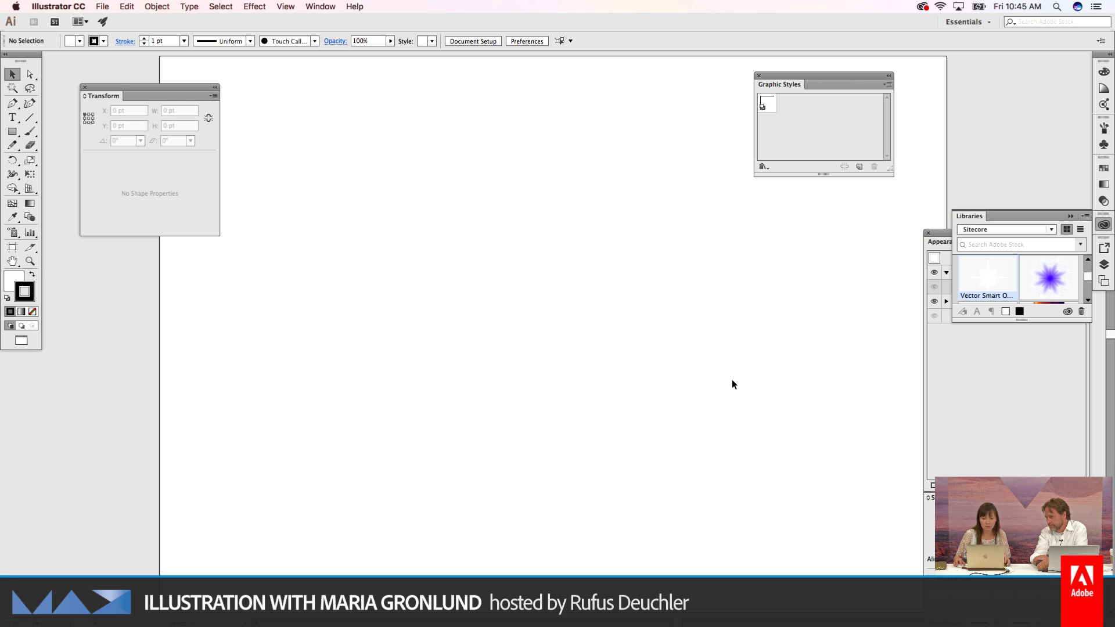
pyautogui.press('super+z')
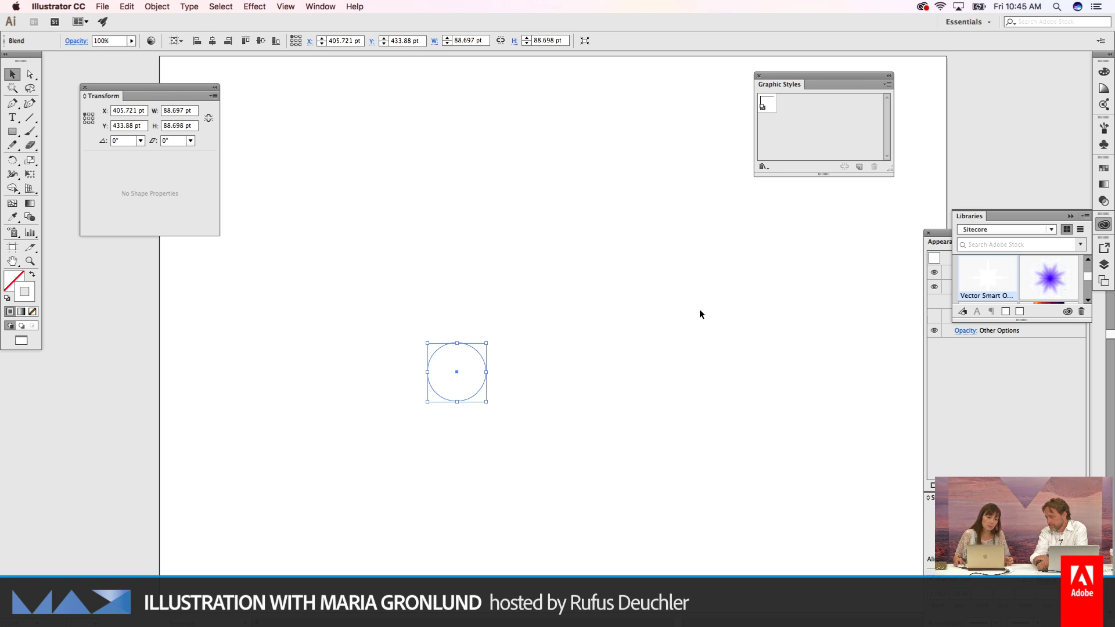
pyautogui.press('super+z')
# Step: Draw a rectangle about 570 × 443 pt over the white snowflake, fill it black, and send it behind the snowflake
pyautogui.press('m')
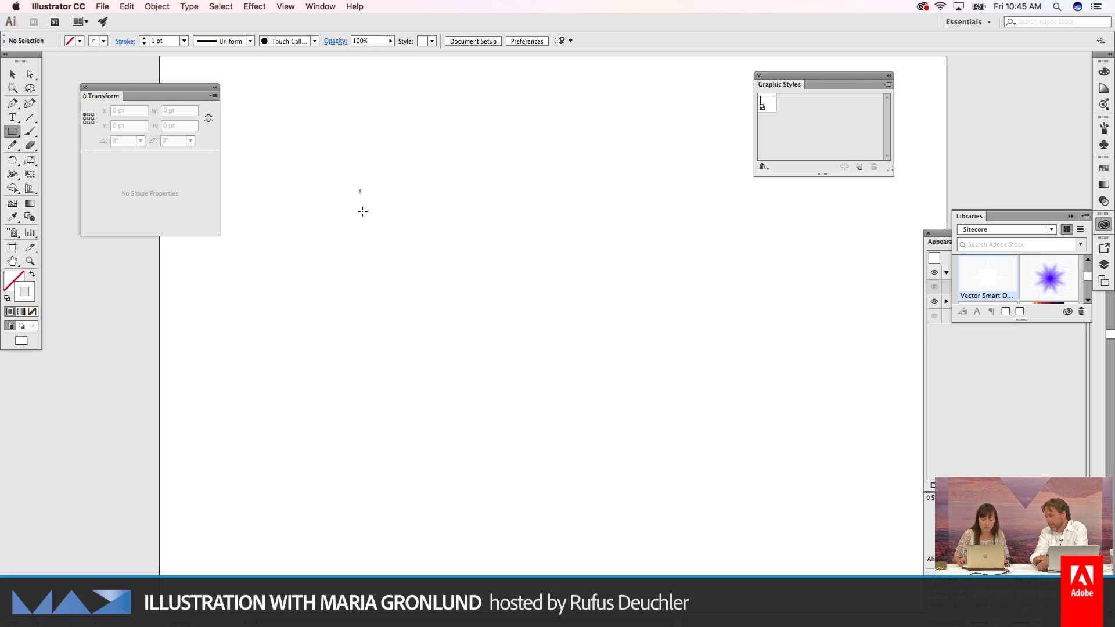
pyautogui.moveTo(362, 212)
pyautogui.mouseDown()
pyautogui.moveTo(741, 535)
pyautogui.moveTo(764, 373)
pyautogui.moveTo(737, 380)
pyautogui.mouseUp()
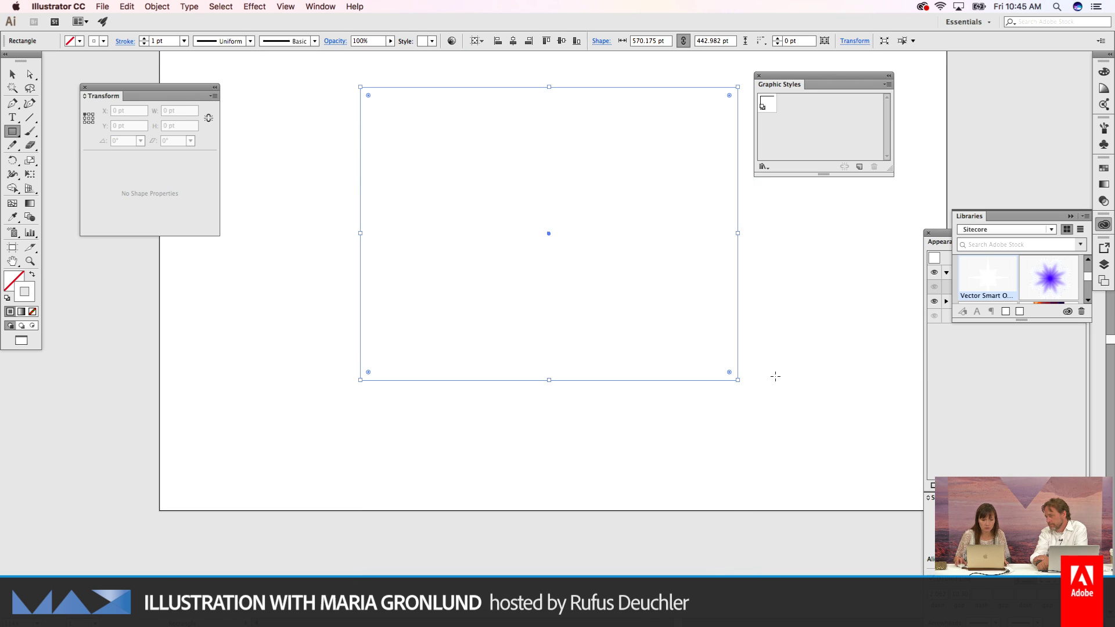
pyautogui.press(',')
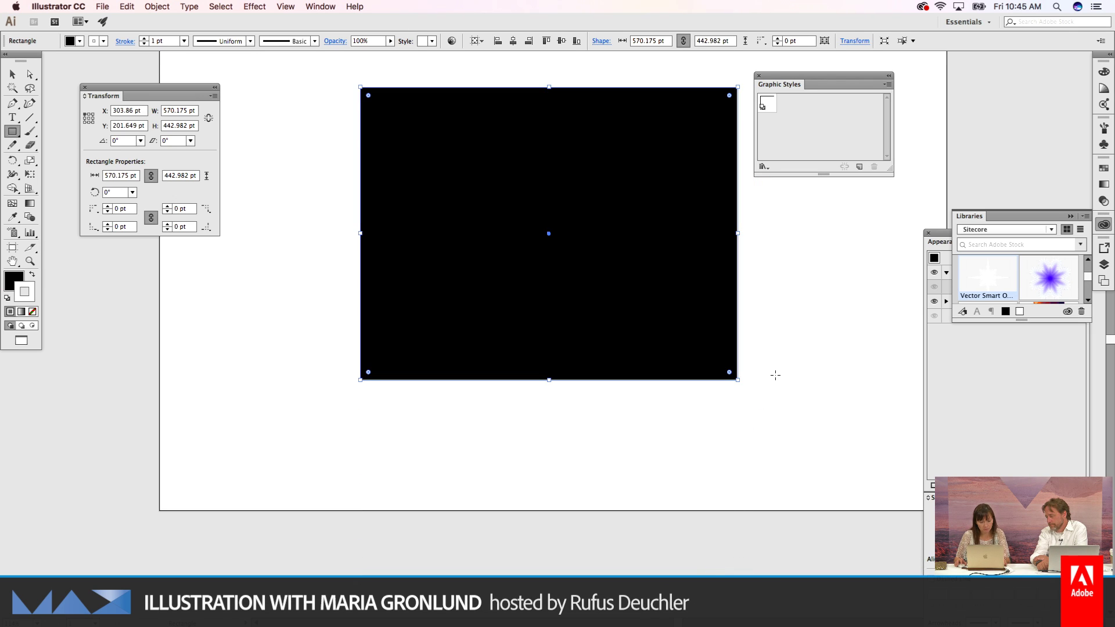
pyautogui.press('super+shift+e')
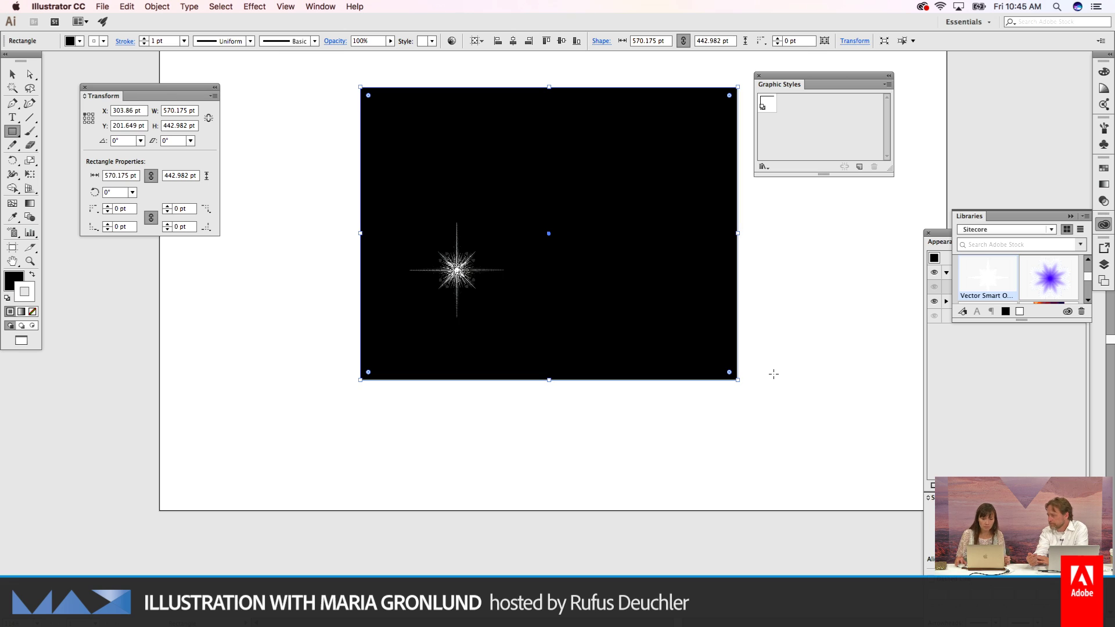
# Step: Move the black rectangle to about X 252 pt, Y 211 pt so the snowflake sits closer to its middle
pyautogui.press('v')
pyautogui.moveTo(724, 303); pyautogui.dragTo(690, 310)
pyautogui.hscroll(5, 697, 304)
pyautogui.scroll(3, 697, 305)
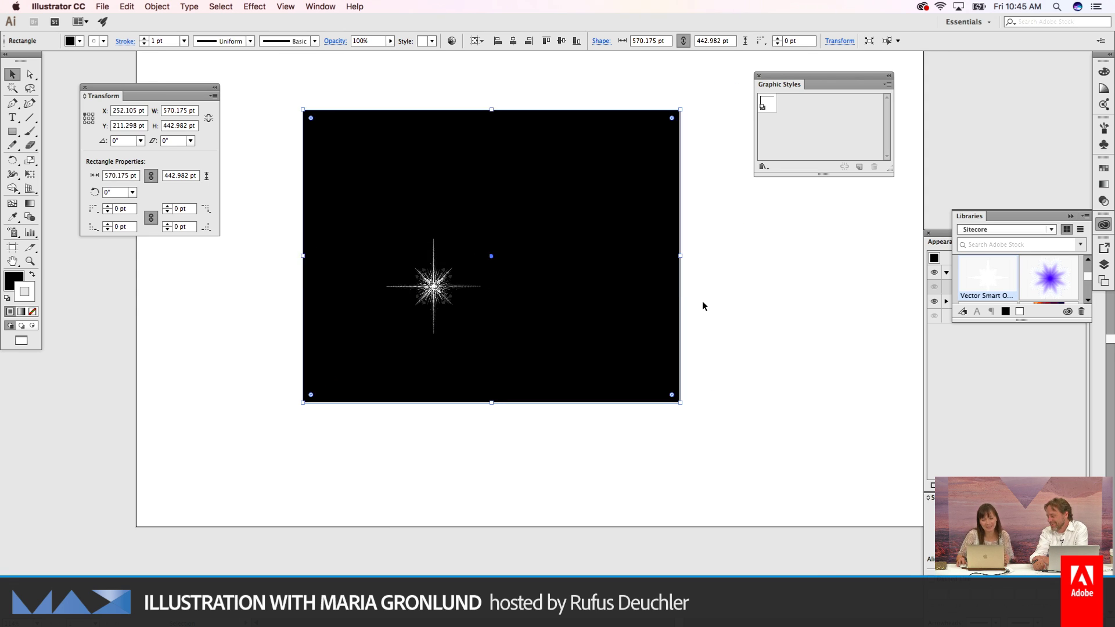
pyautogui.press('z')
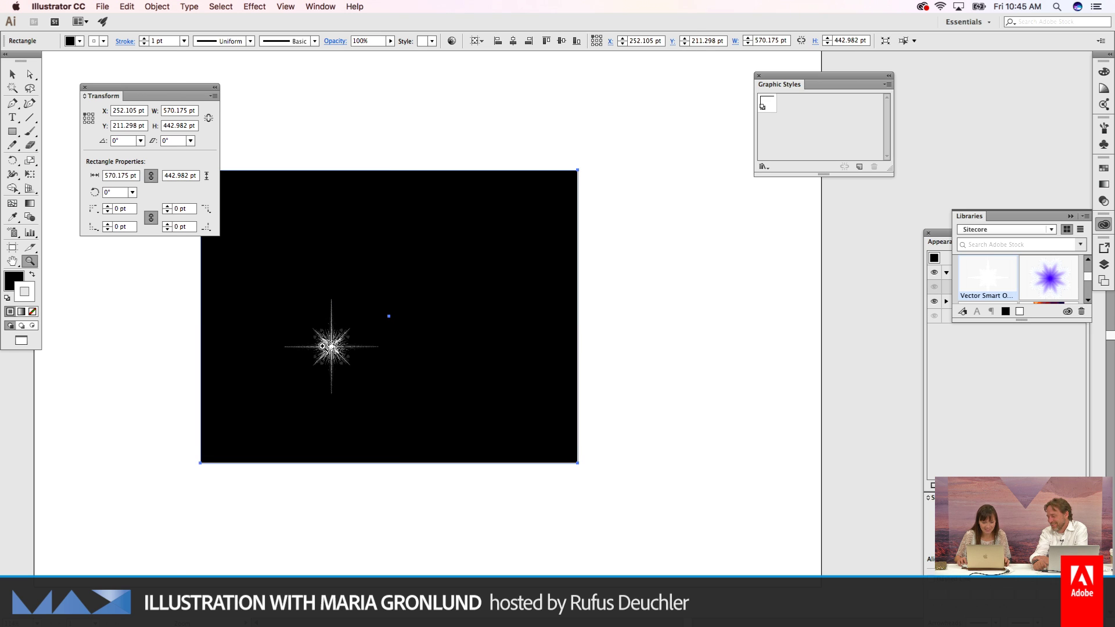
pyautogui.click(326, 343)
pyautogui.click(564, 342)
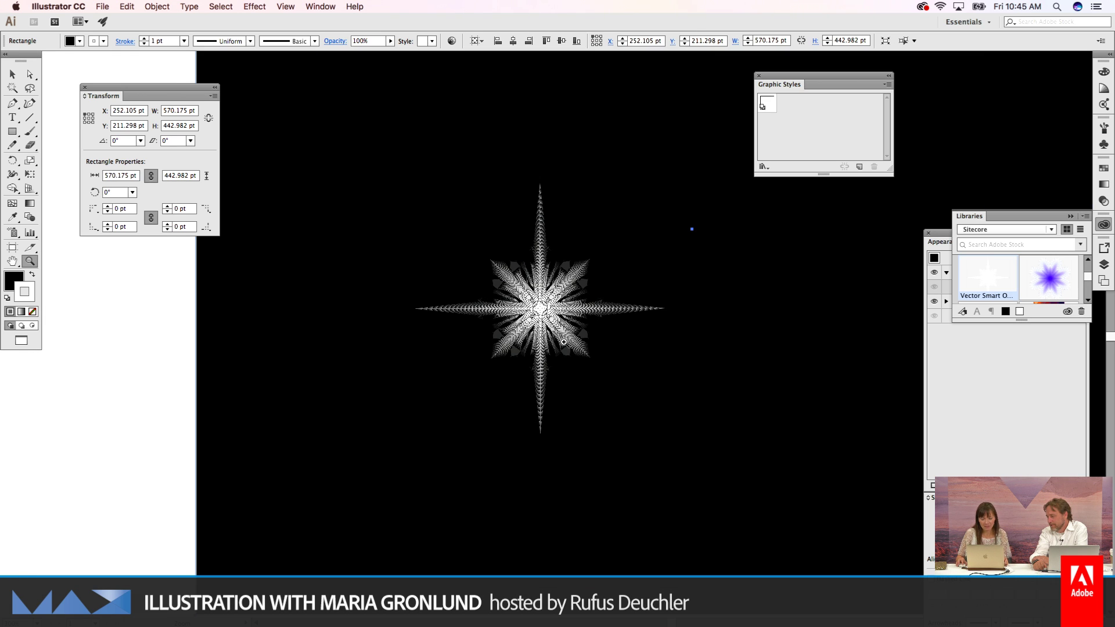
# Step: Select the white snowflake blend on the black background and set its blend spacing to 5 specified steps
pyautogui.click(558, 337)
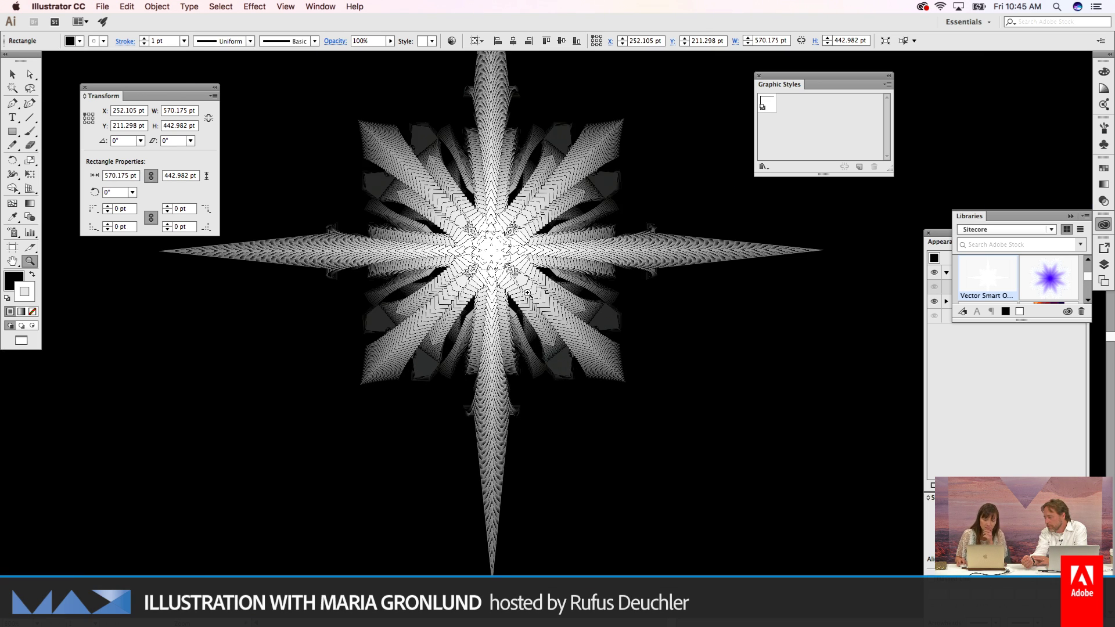
pyautogui.click(513, 282)
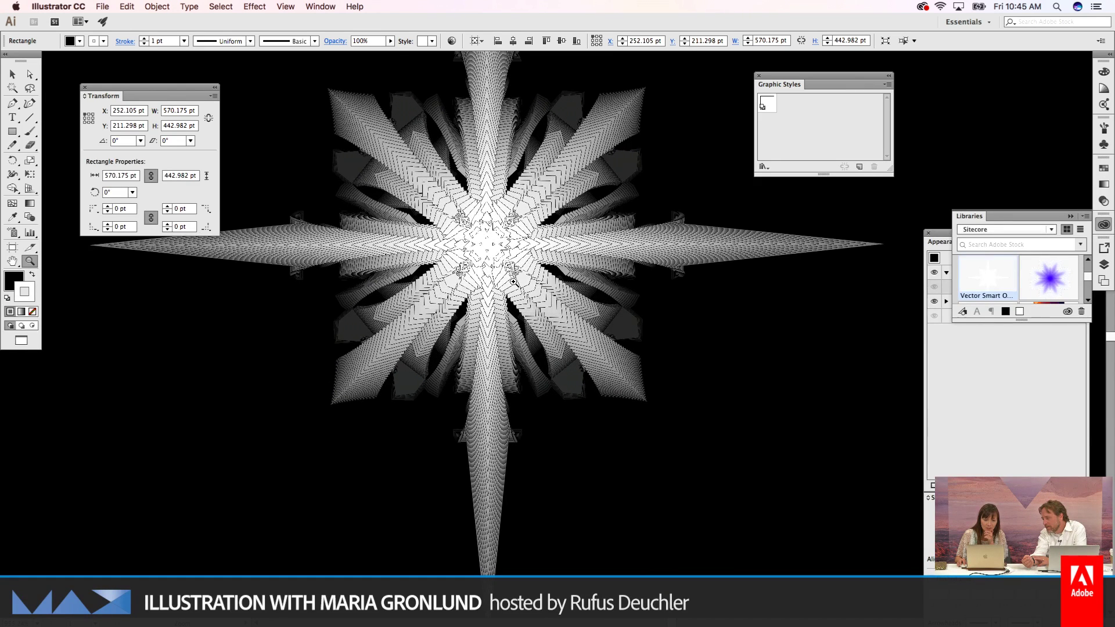
pyautogui.hscroll(2, 513, 284)
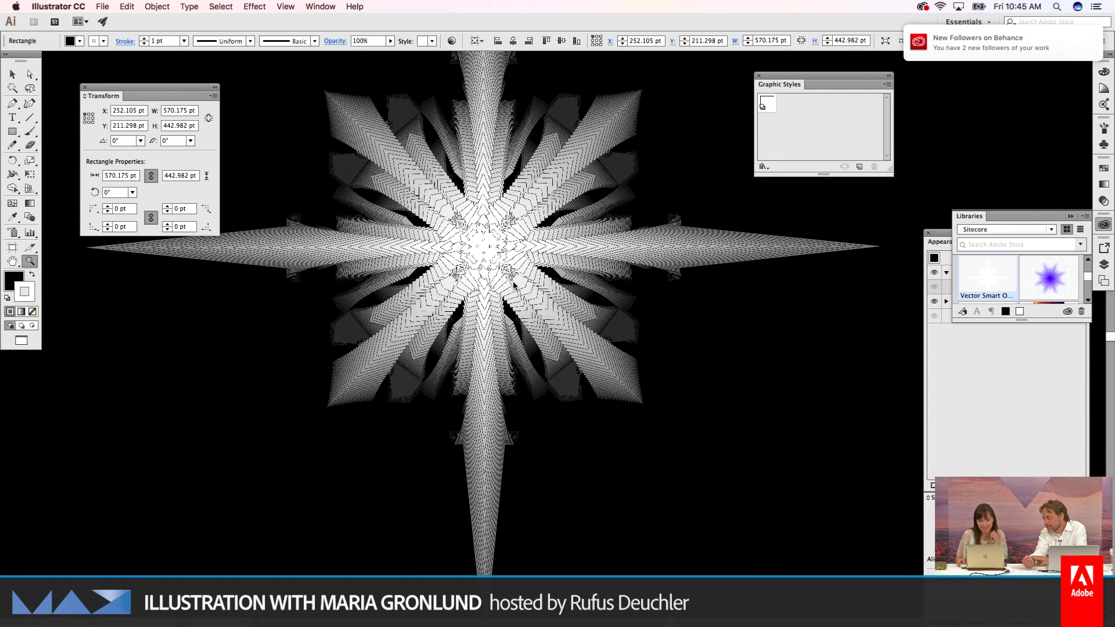
pyautogui.hscroll(-1, 522, 287)
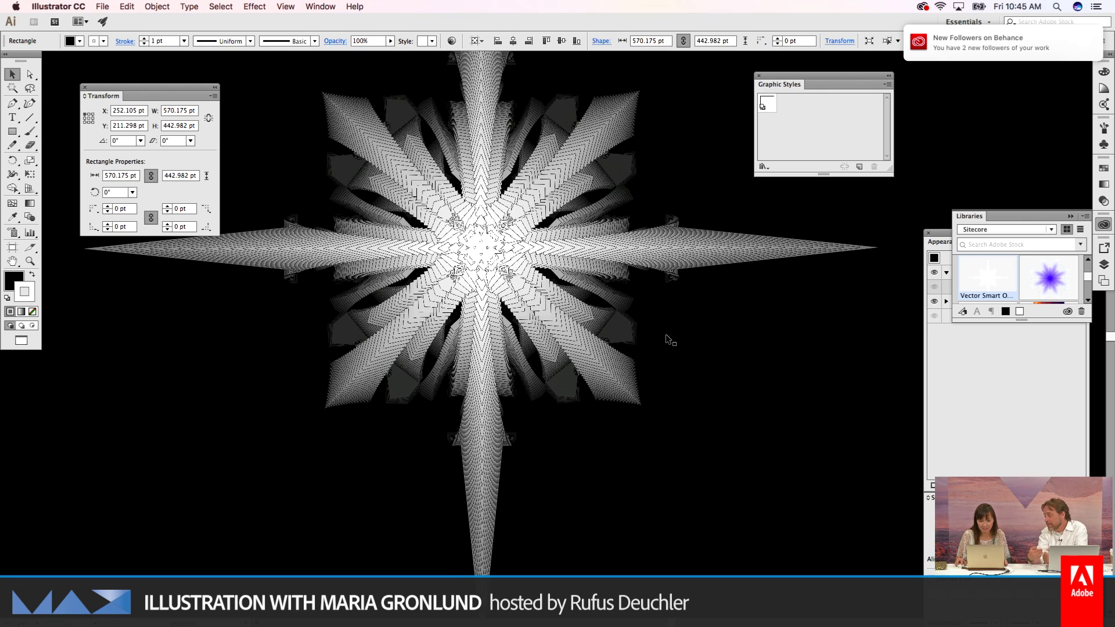
pyautogui.press('v')
pyautogui.click(668, 339)
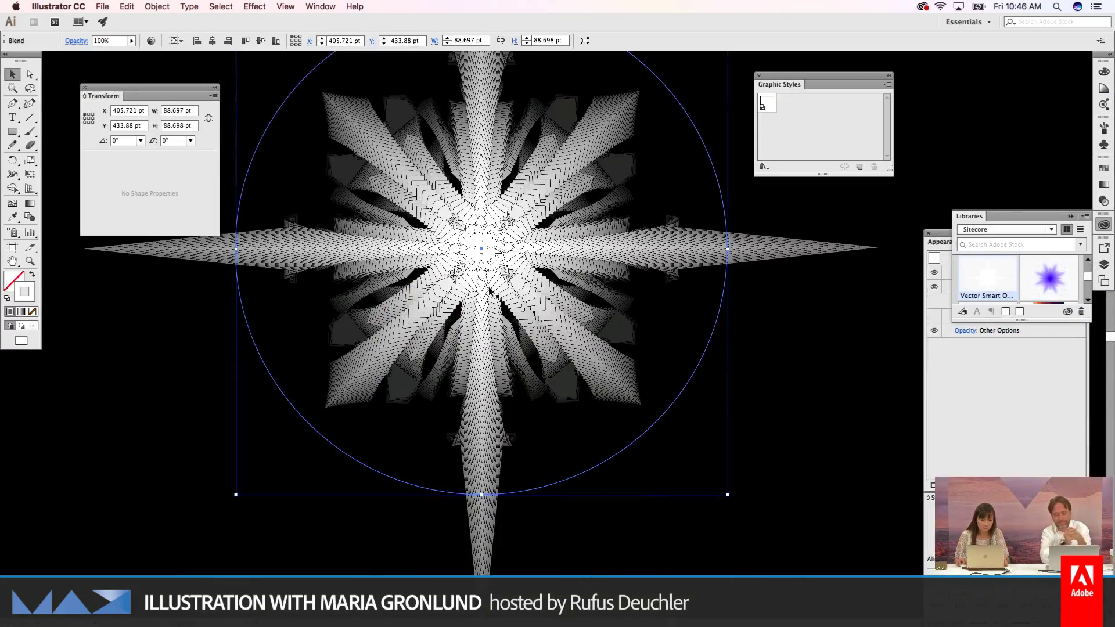
pyautogui.press('w')
pyautogui.press('Return')
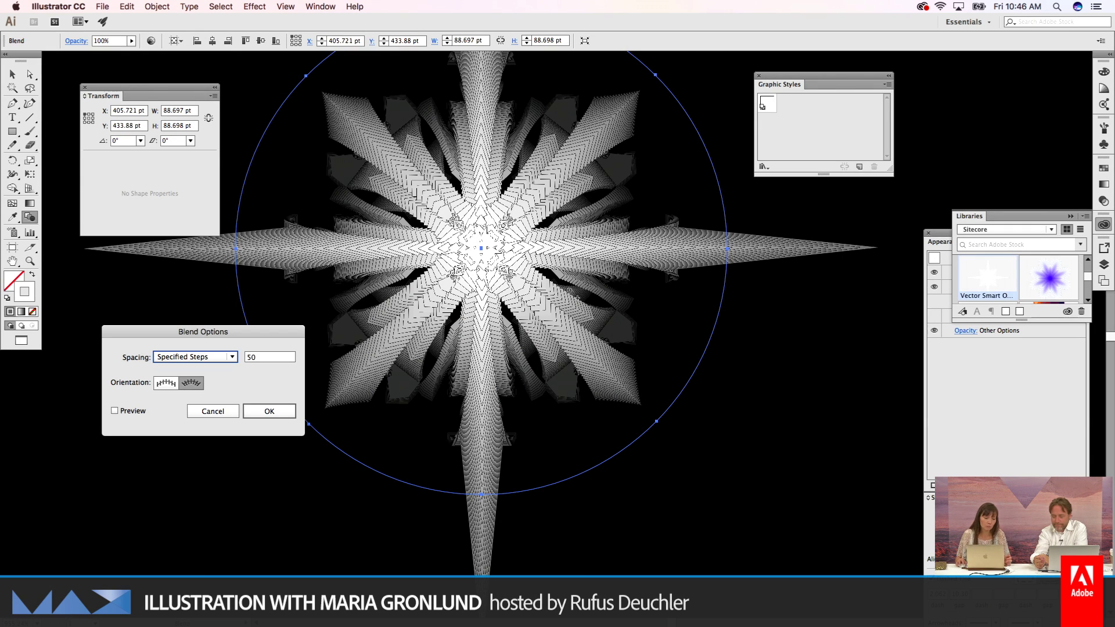
pyautogui.press('Tab')
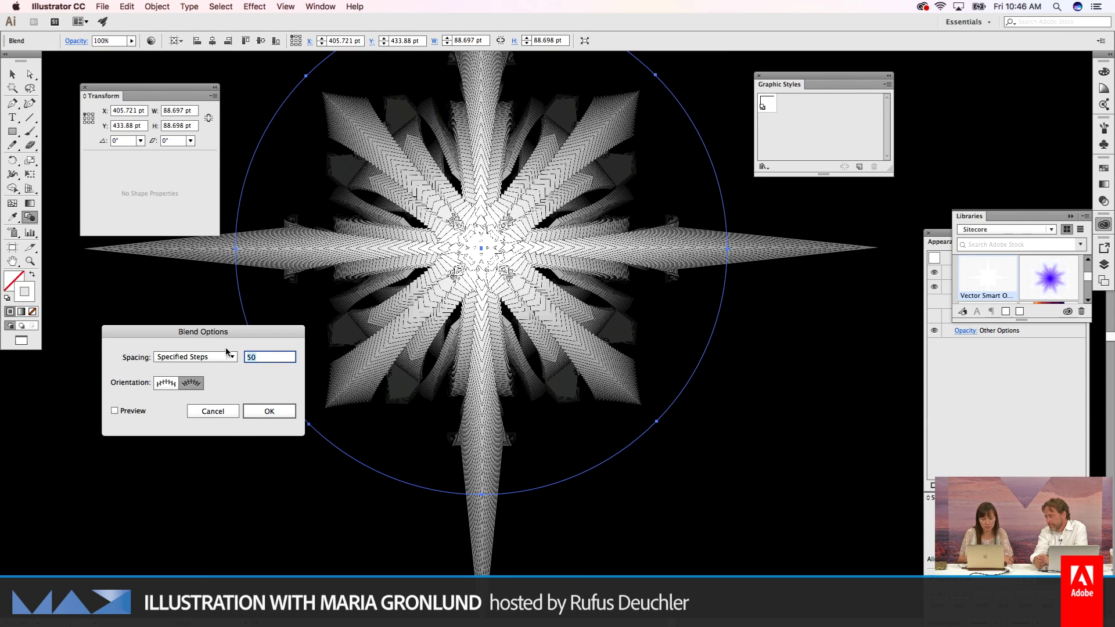
pyautogui.write('5')
pyautogui.press('Return')
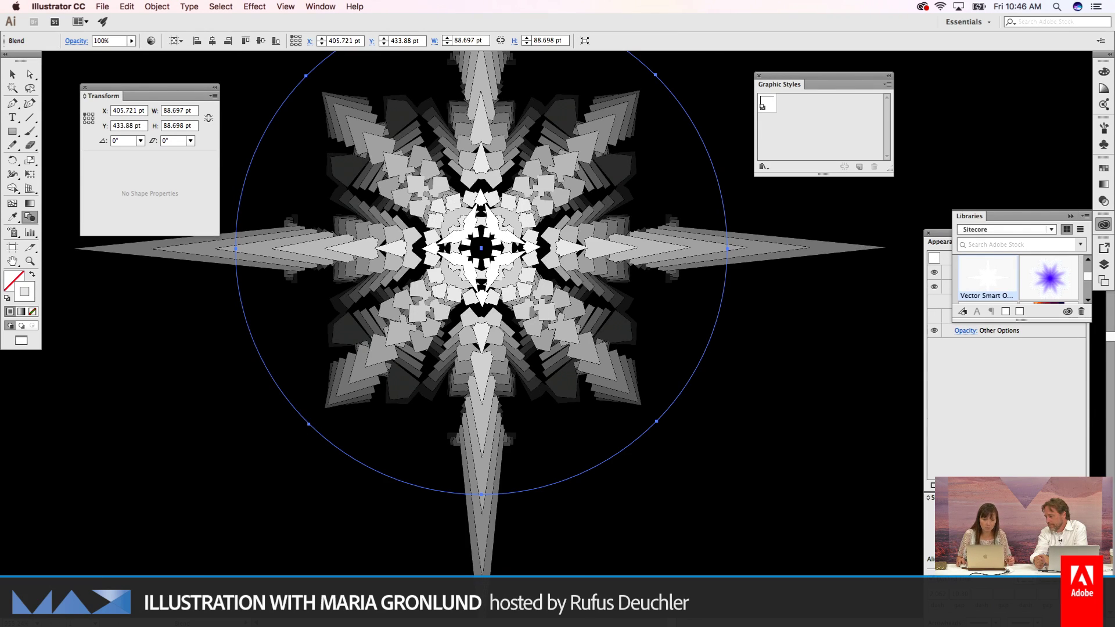
# Step: Deselect the blend and directly select the upper-right anchor point of the snowflake's outer circle path
pyautogui.press('super+1')
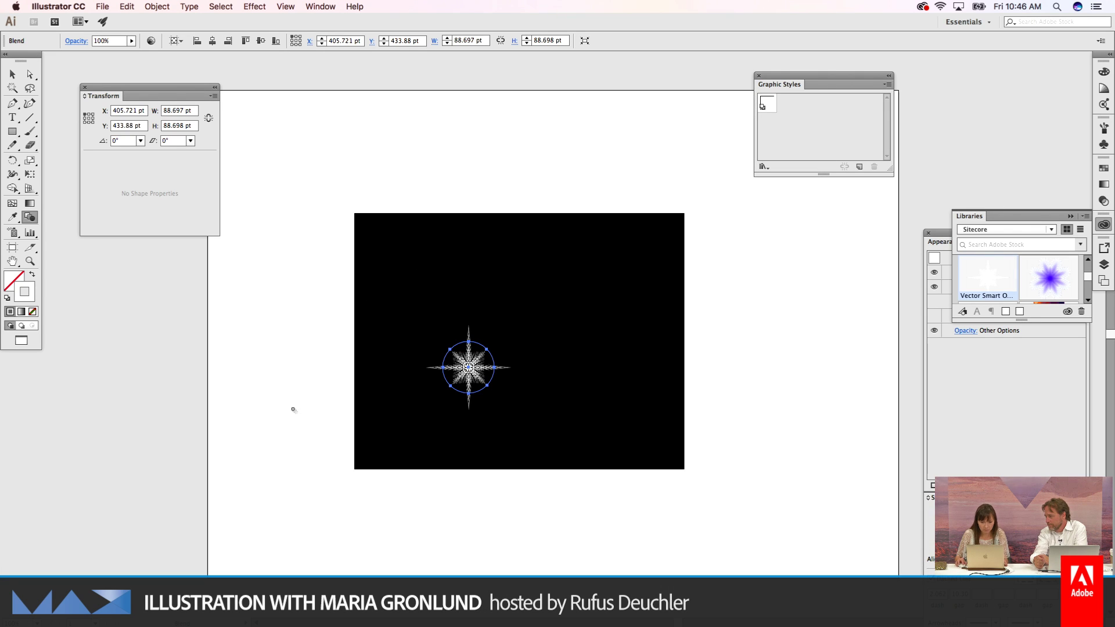
pyautogui.press('z')
pyautogui.press('super+equal')
pyautogui.press('super+equal')
pyautogui.press('super+equal')
pyautogui.press('super+equal')
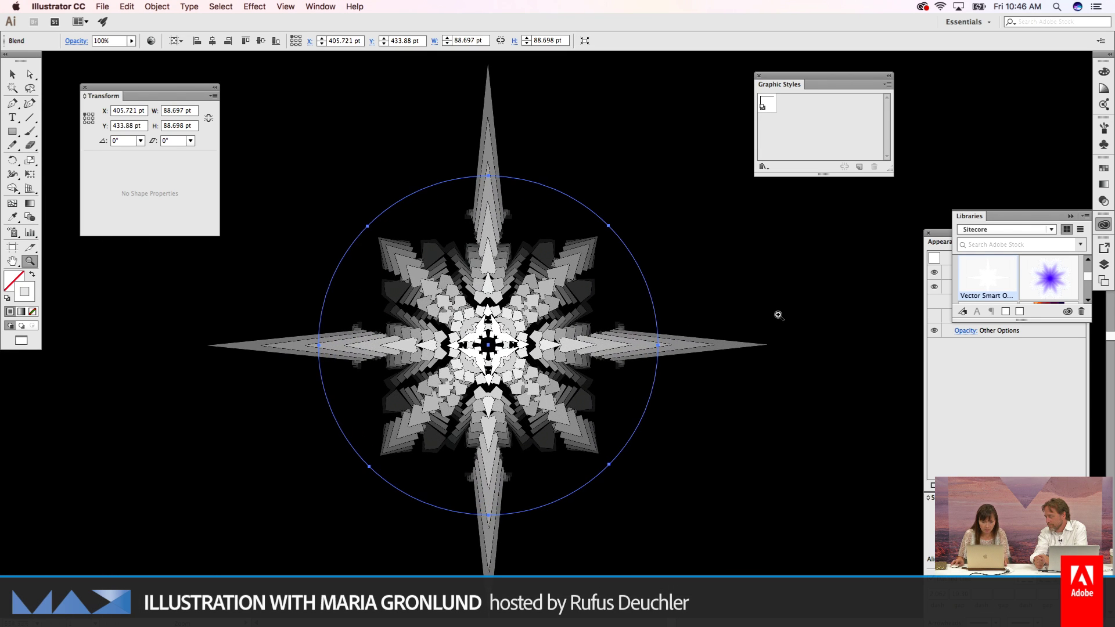
pyautogui.press('a')
pyautogui.press('super+shift+a')
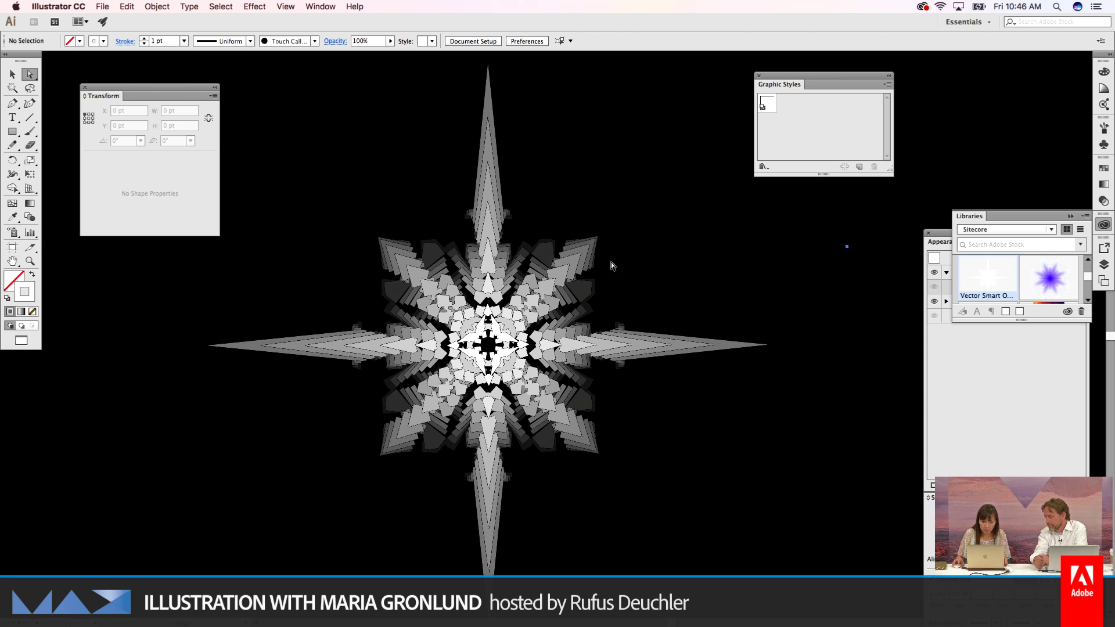
pyautogui.click(588, 261)
pyautogui.moveTo(579, 206); pyautogui.dragTo(654, 308)
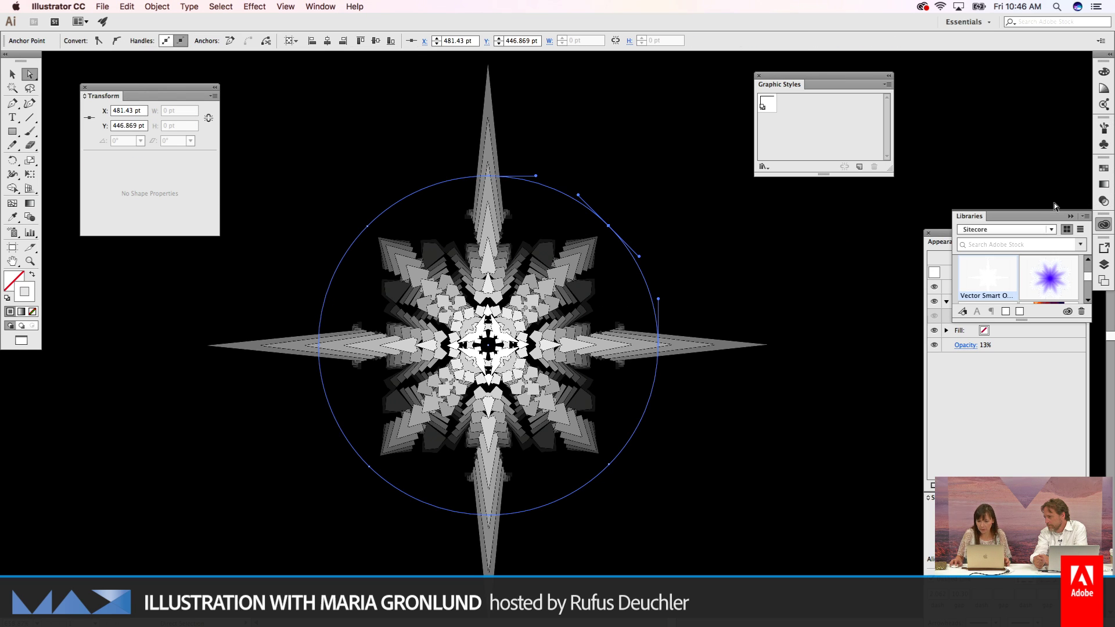
# Step: Turn the dashed line off and on again for the outer circle's stroke, adjust its dash pattern, and deselect the path
pyautogui.click(983, 345)
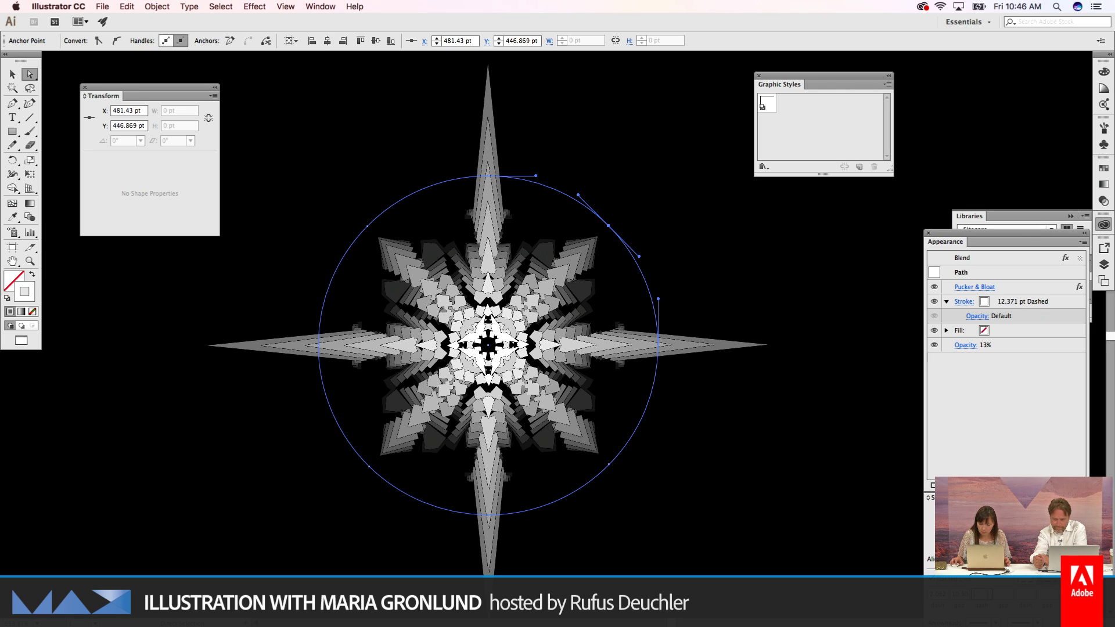
pyautogui.click(933, 582)
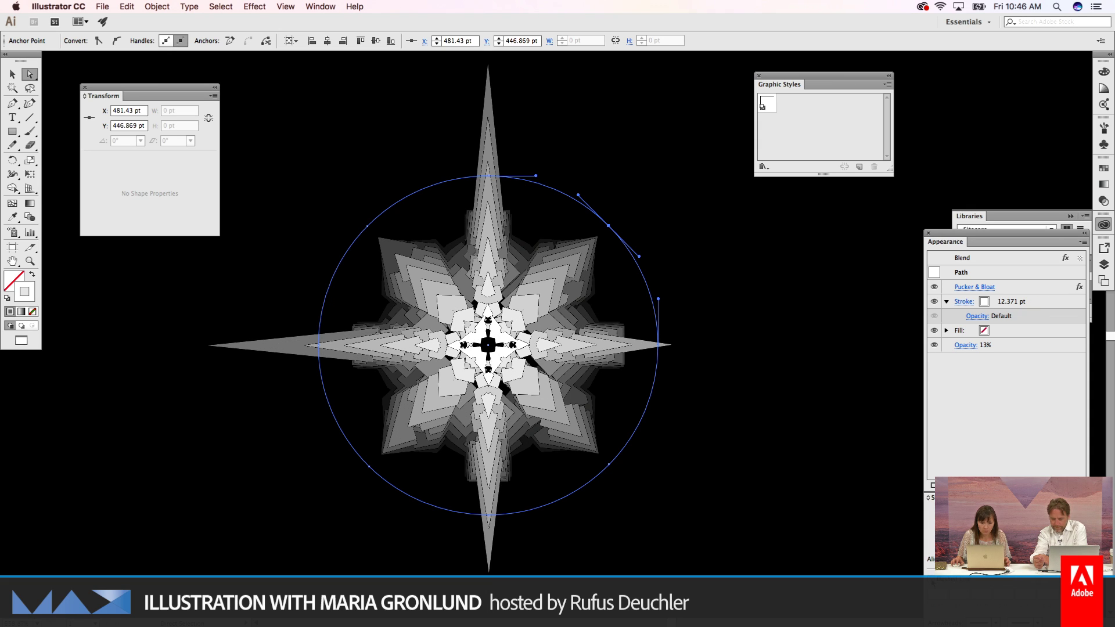
pyautogui.click(933, 581)
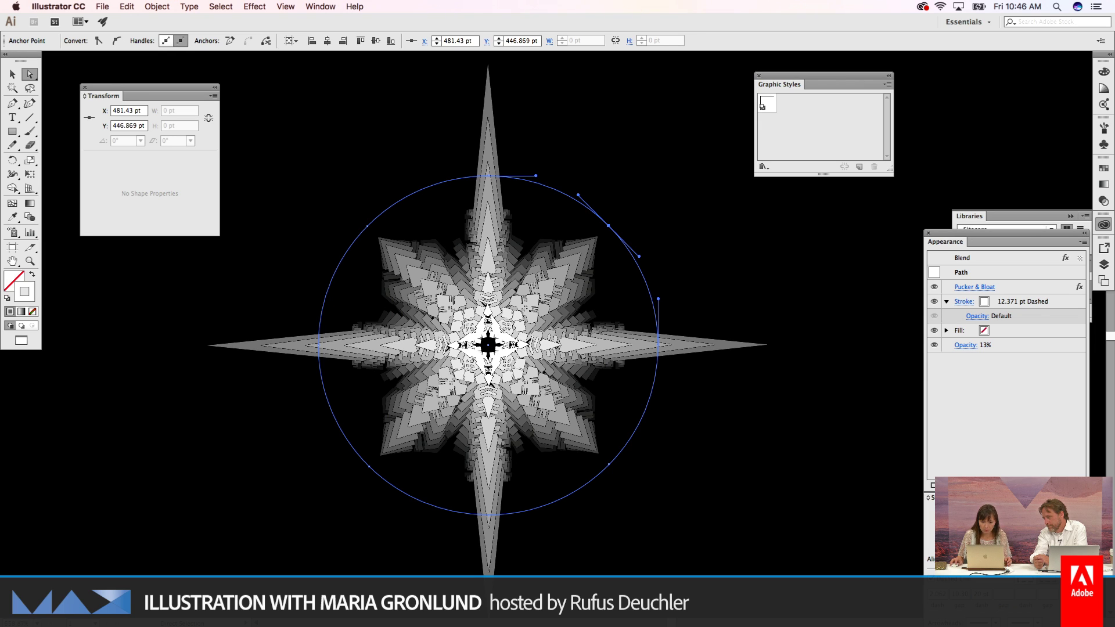
pyautogui.click(1001, 595)
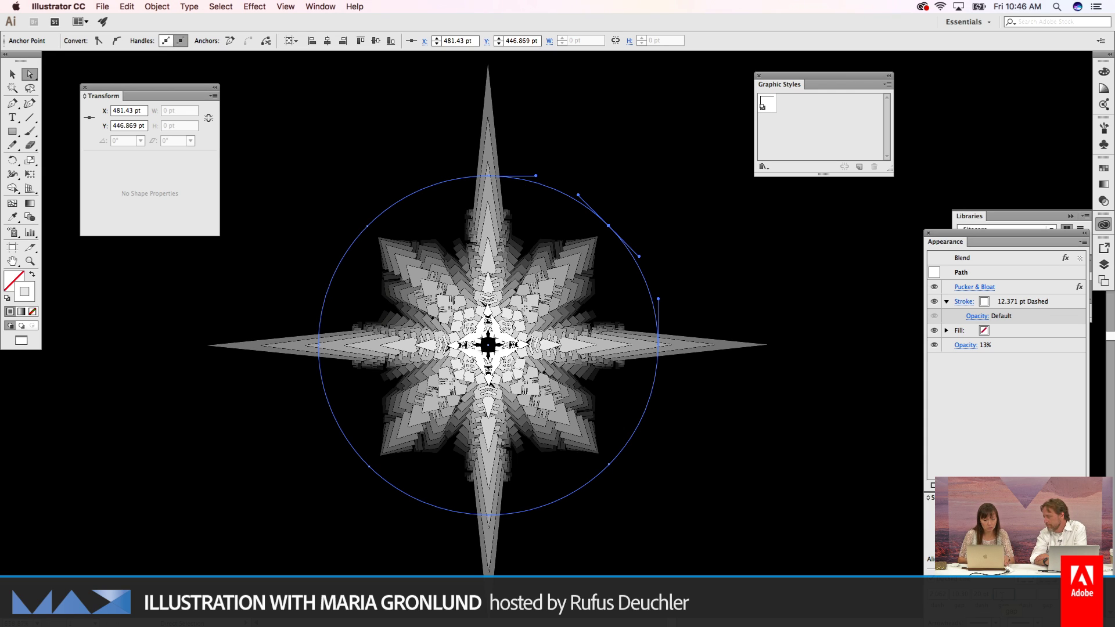
pyautogui.press('Return')
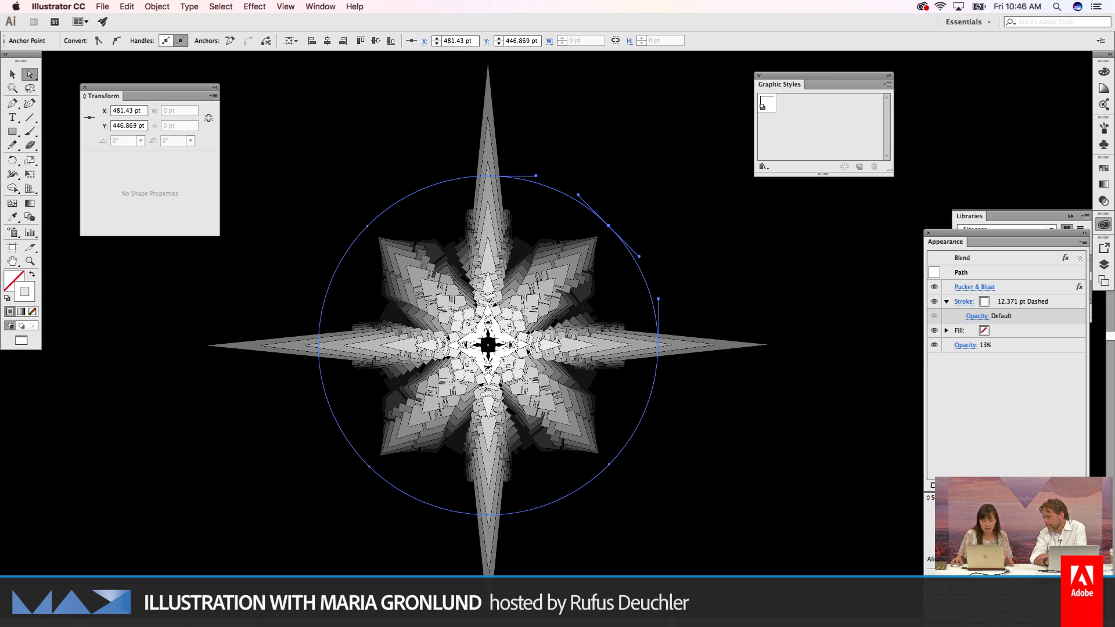
pyautogui.click(797, 483)
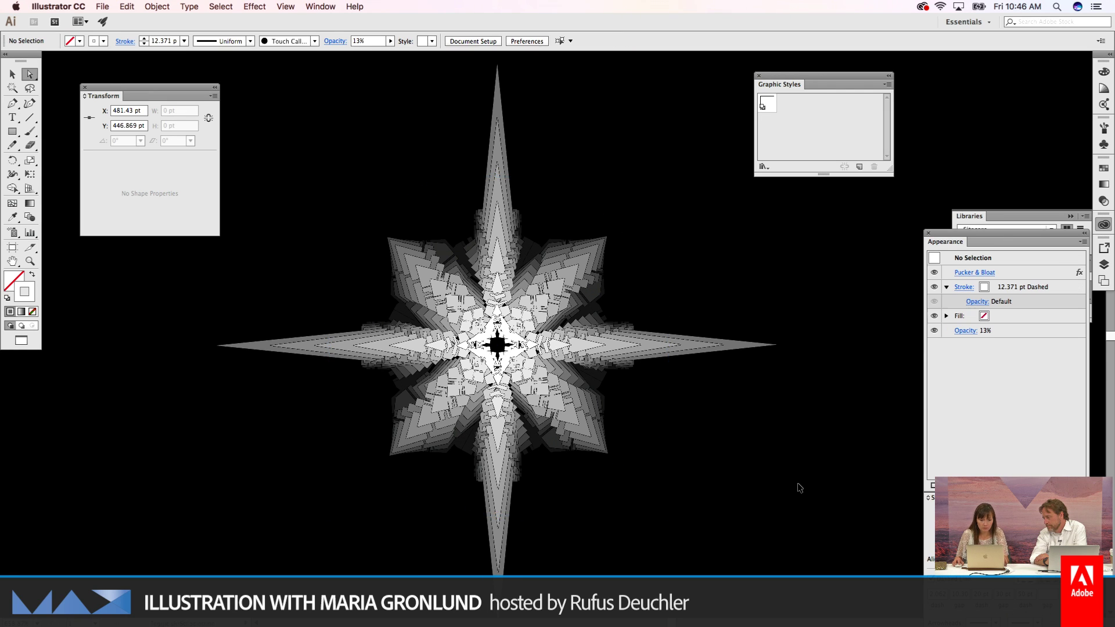
# Step: Select the whole snowflake blend to show its applied effects
pyautogui.press('v')
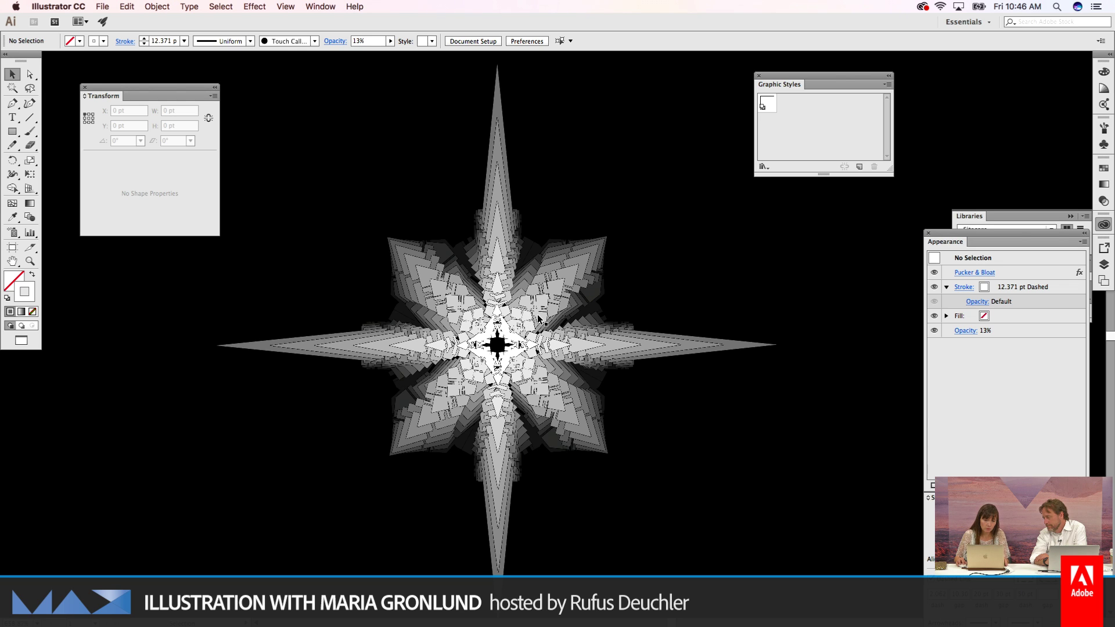
pyautogui.press('z')
pyautogui.keyDown('alt'); pyautogui.click(530, 334); pyautogui.keyUp('alt')
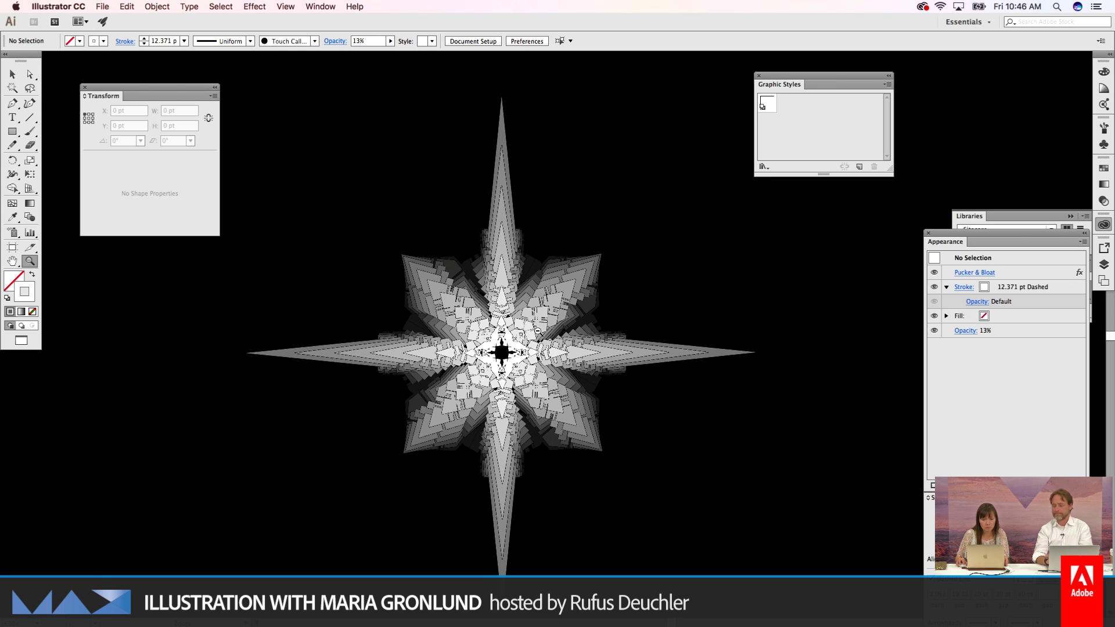
pyautogui.press('v')
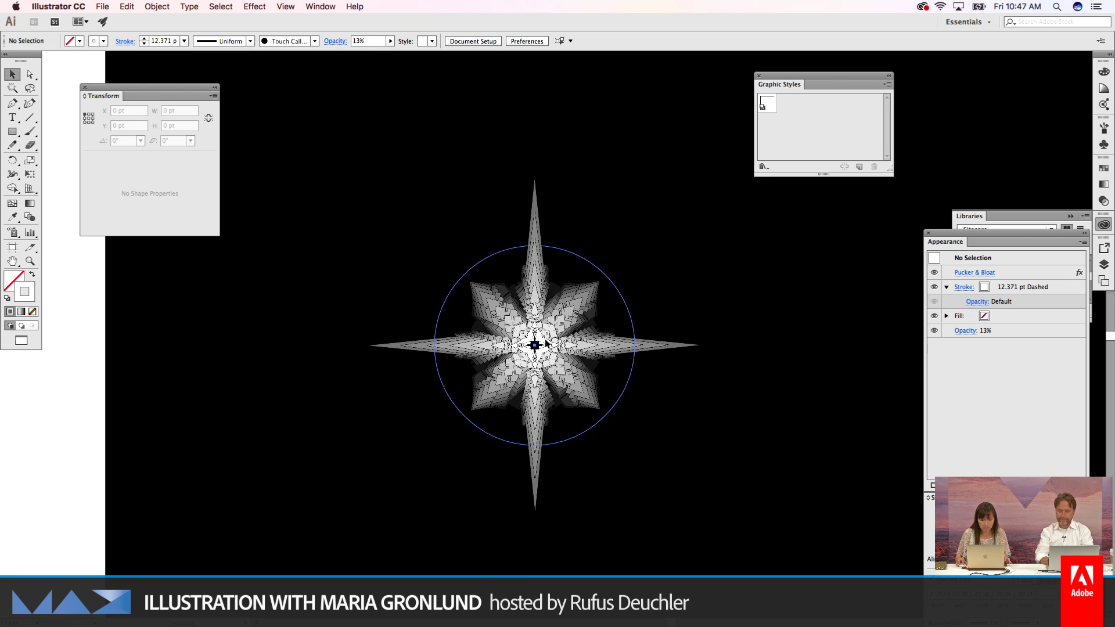
pyautogui.click(546, 343)
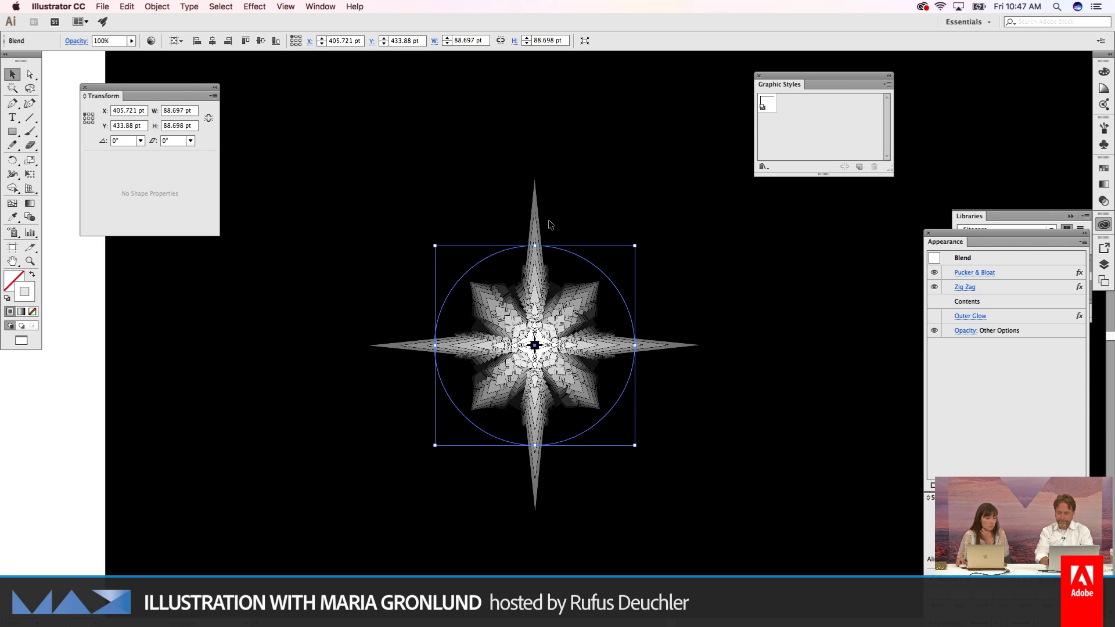
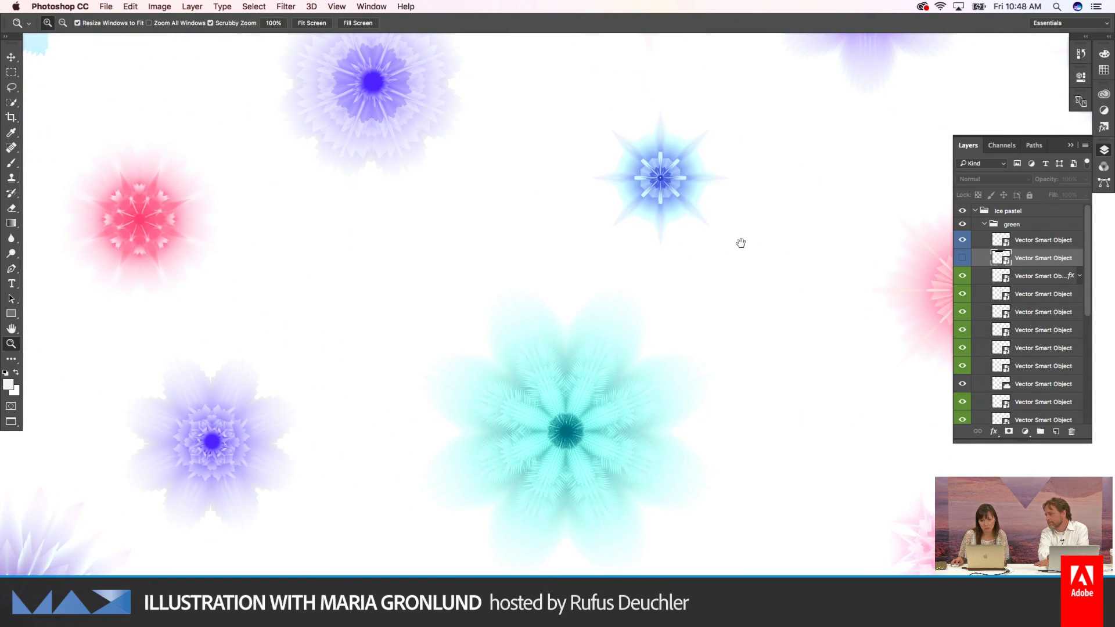
pyautogui.scroll(8, 739, 241)
pyautogui.hscroll(6, 739, 242)
pyautogui.moveTo(727, 297); pyautogui.dragTo(539, 345)
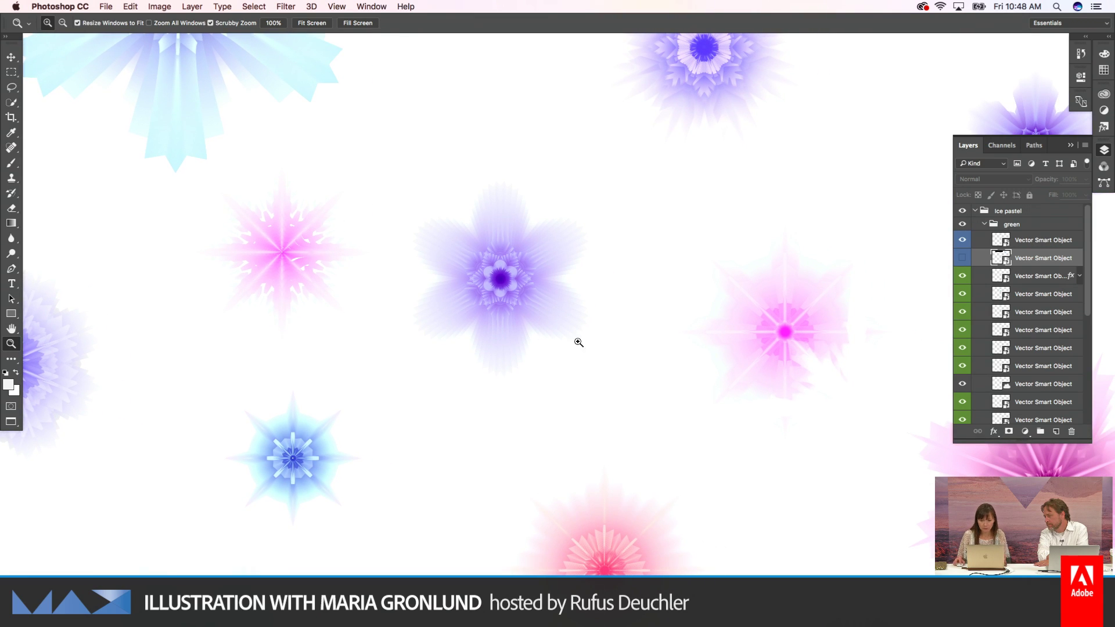
pyautogui.press('v')
pyautogui.moveTo(804, 338); pyautogui.dragTo(565, 276)
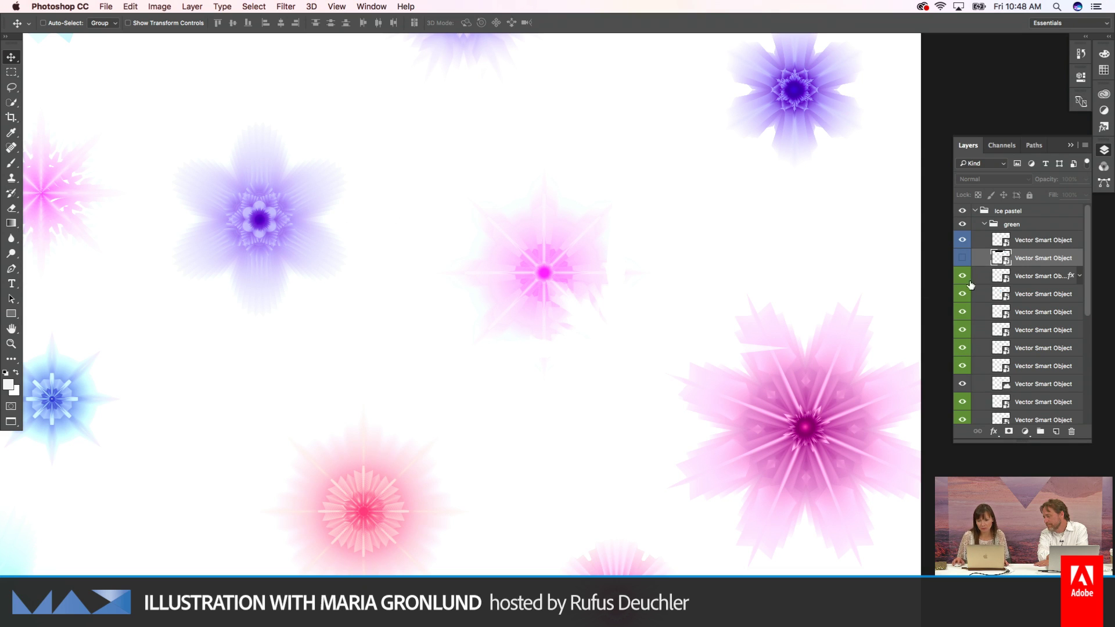
pyautogui.click(1023, 295)
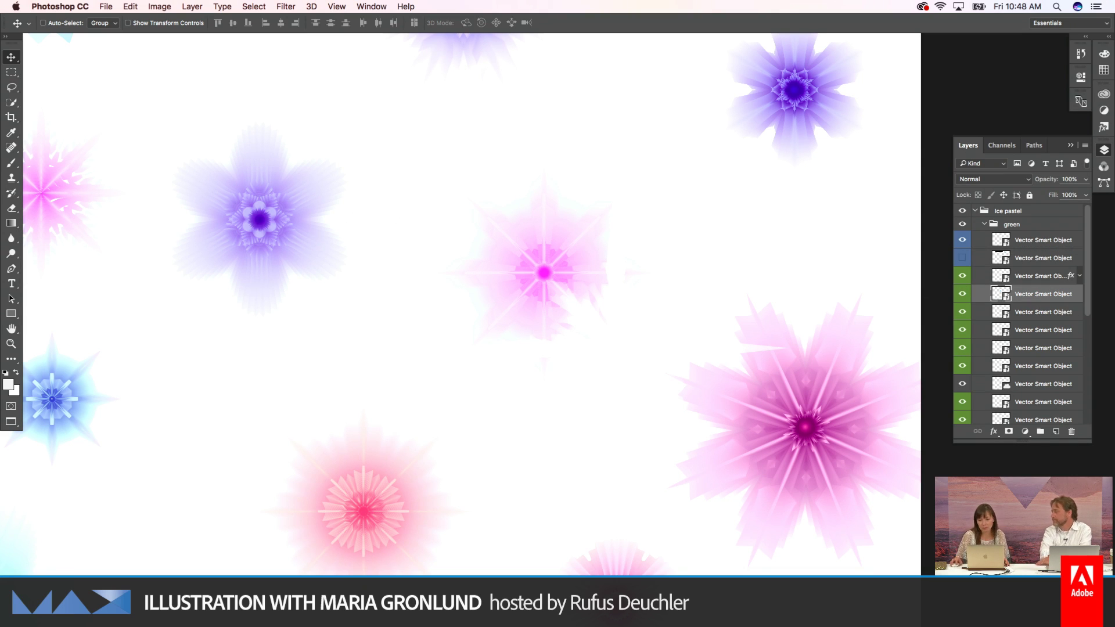
pyautogui.click(994, 433)
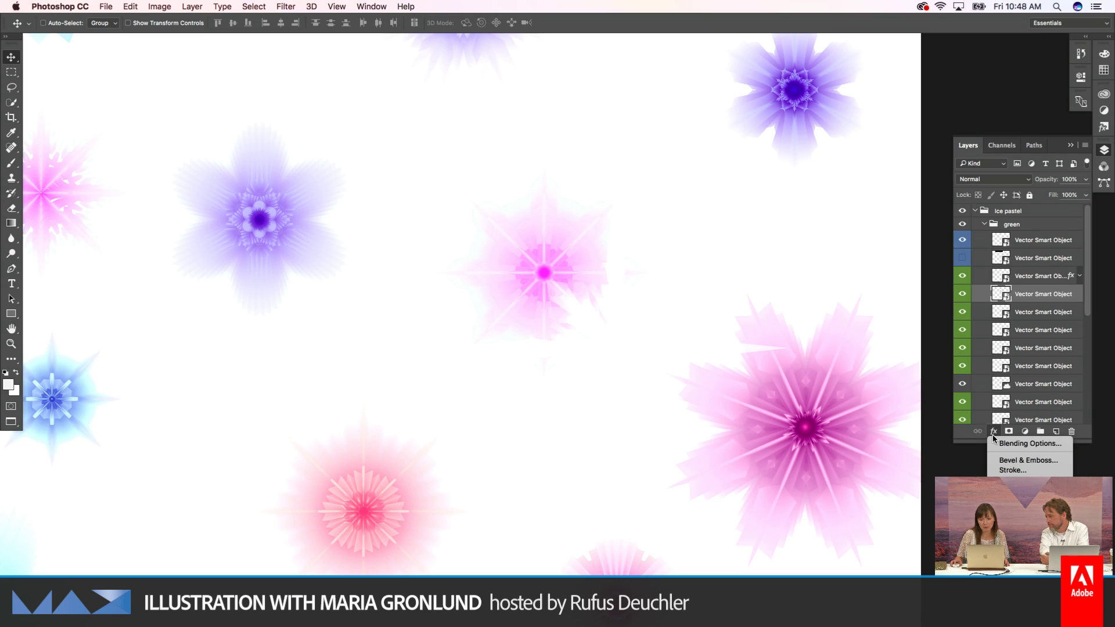
pyautogui.click(1028, 519)
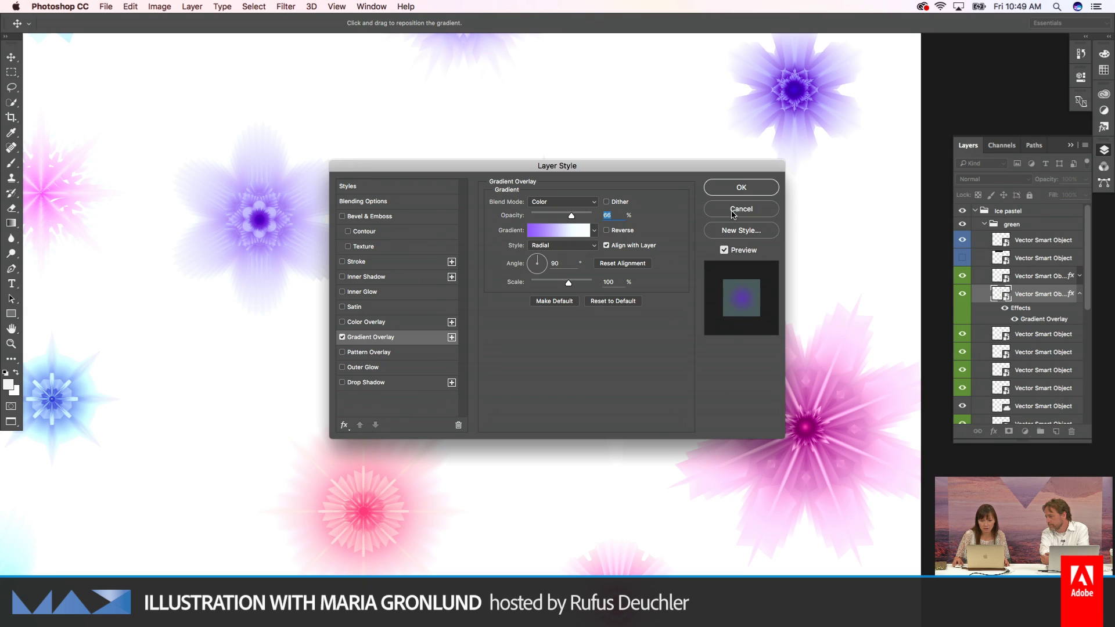
pyautogui.press('Escape')
# Step: Select the layer of the small violet snowflake with the pale inner ring and view that snowflake up close
pyautogui.press('super+minus')
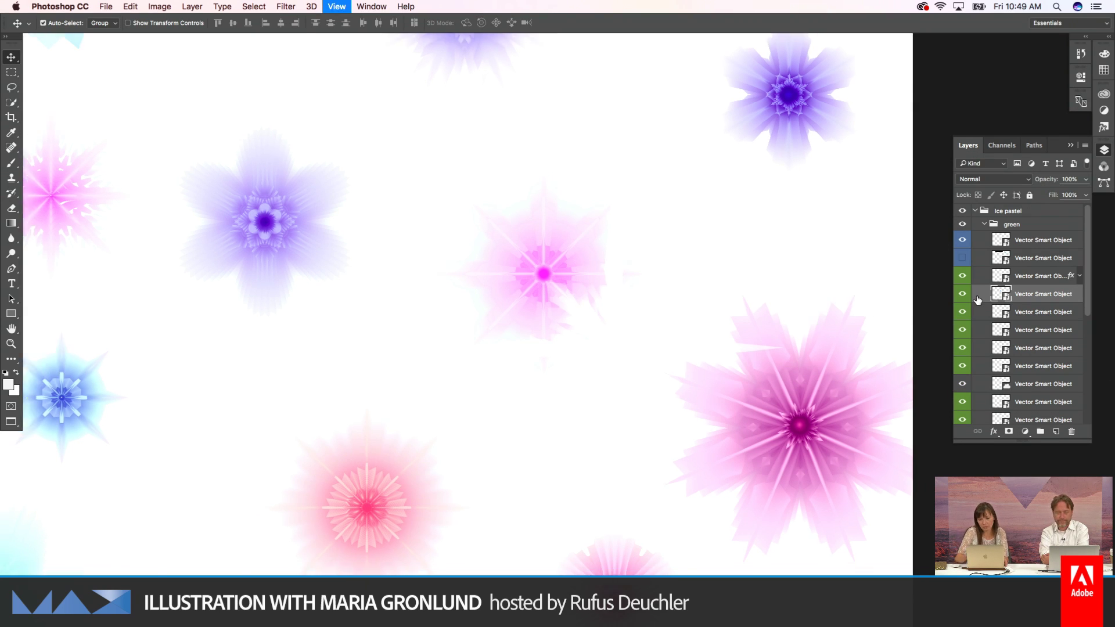
pyautogui.scroll(2, 644, 317)
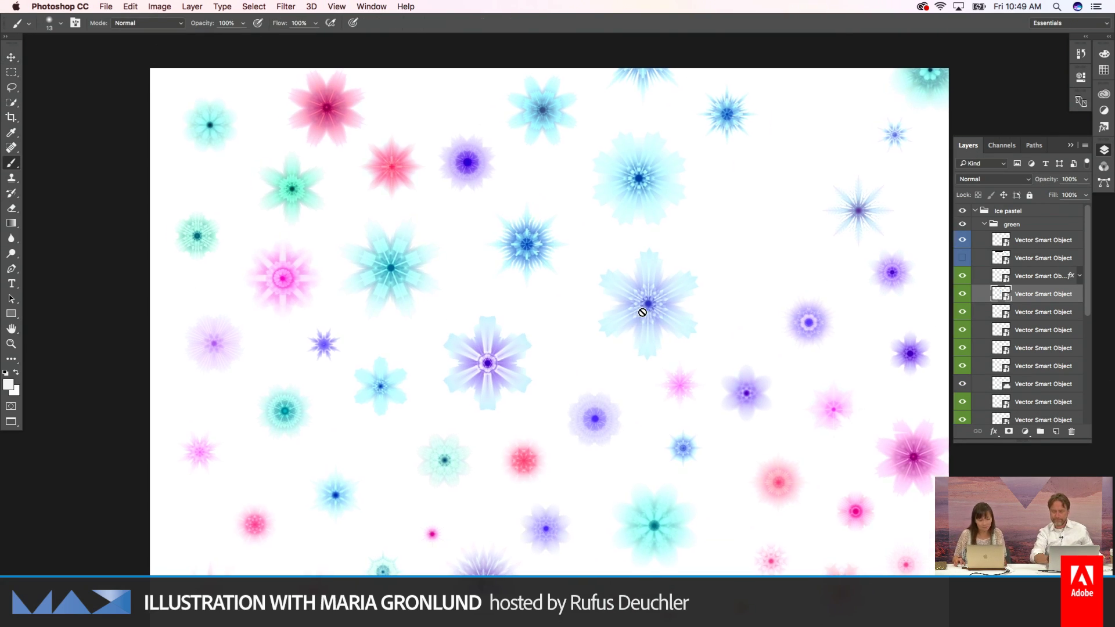
pyautogui.hscroll(-1, 805, 324)
pyautogui.rightClick(804, 324)
pyautogui.click(827, 323)
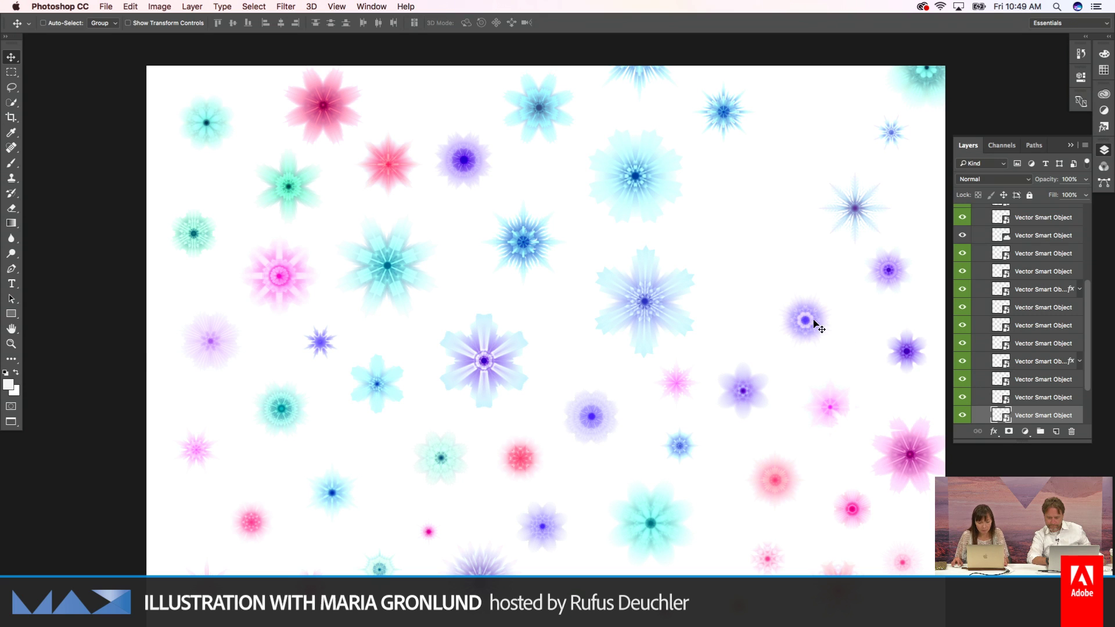
pyautogui.press('z')
pyautogui.moveTo(796, 320); pyautogui.dragTo(757, 316)
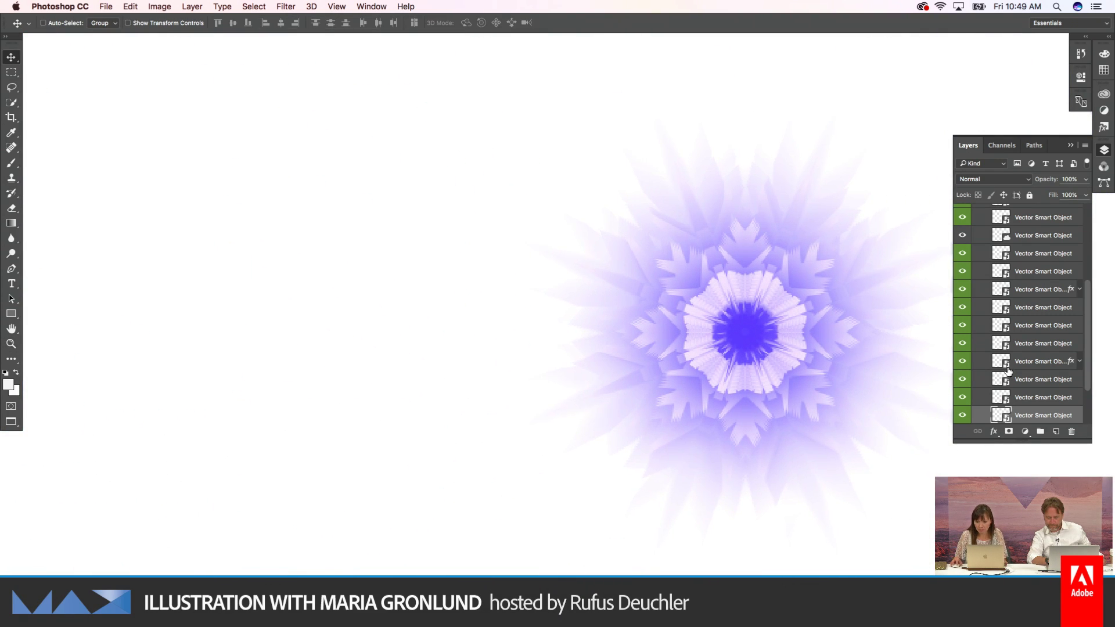
# Step: Add a dark red (#910c0c) Color Overlay to the violet snowflake layer with its blend mode set to Color
pyautogui.click(993, 431)
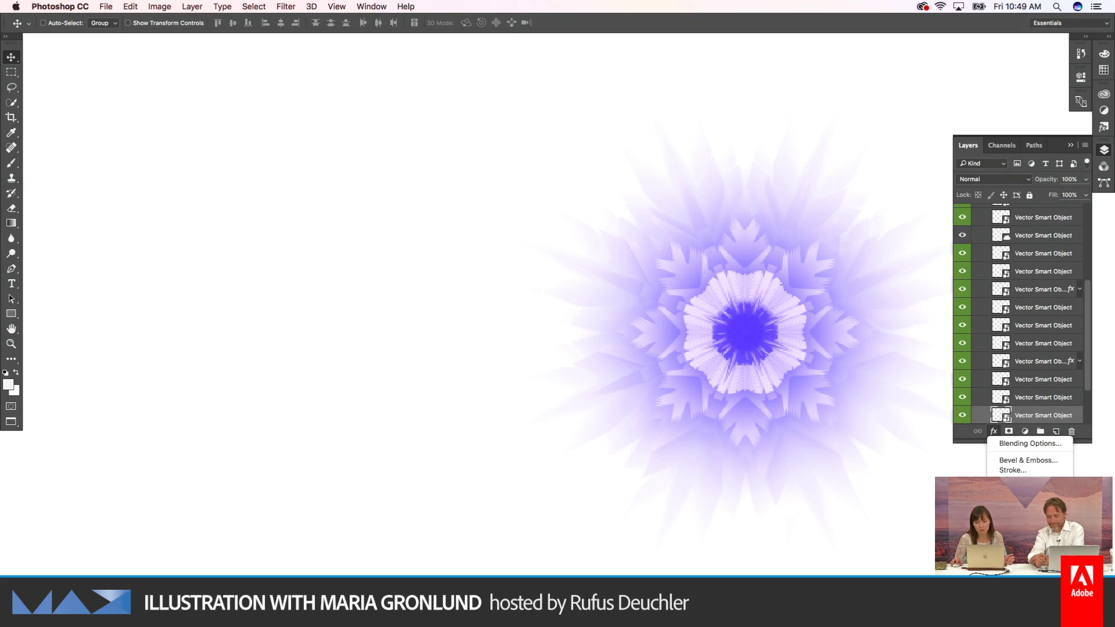
pyautogui.click(1028, 509)
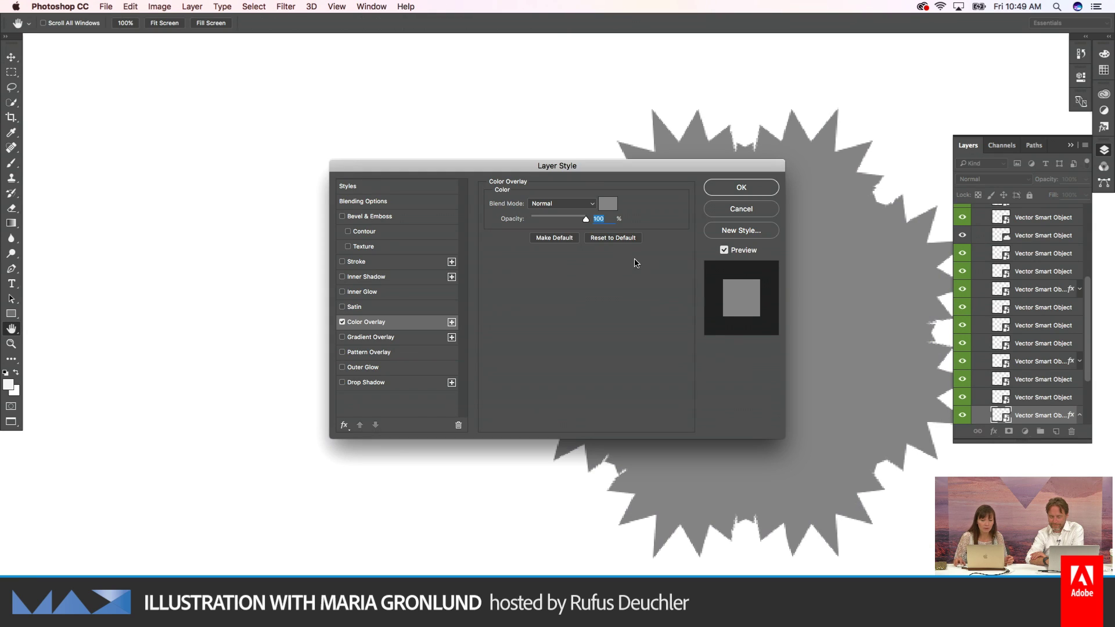
pyautogui.click(609, 209)
pyautogui.click(366, 202)
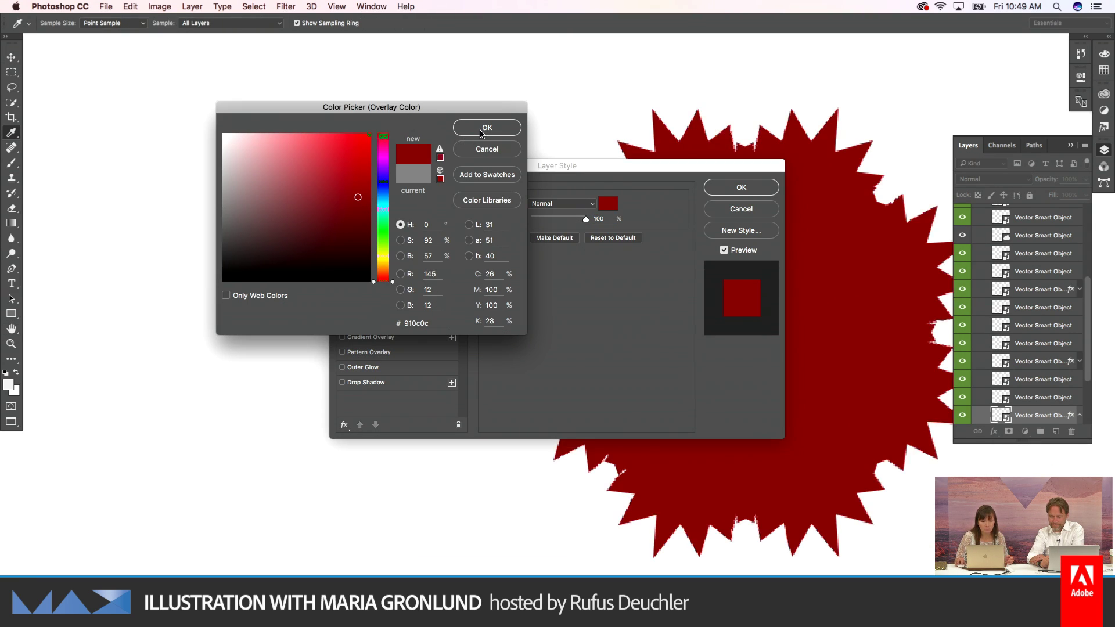
pyautogui.click(487, 127)
pyautogui.click(561, 204)
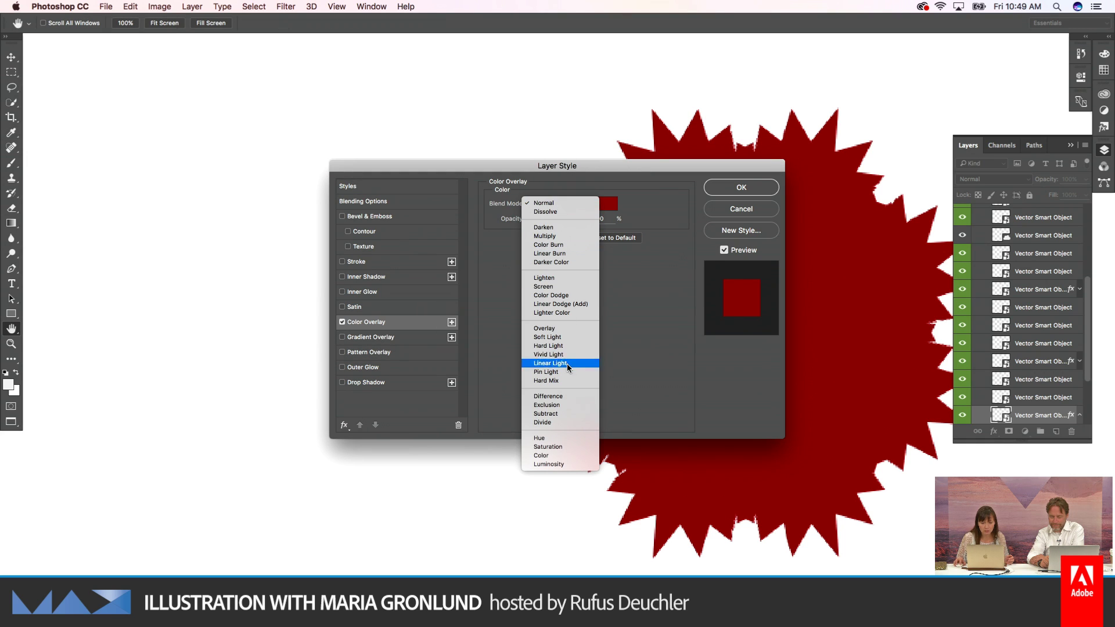
pyautogui.click(540, 454)
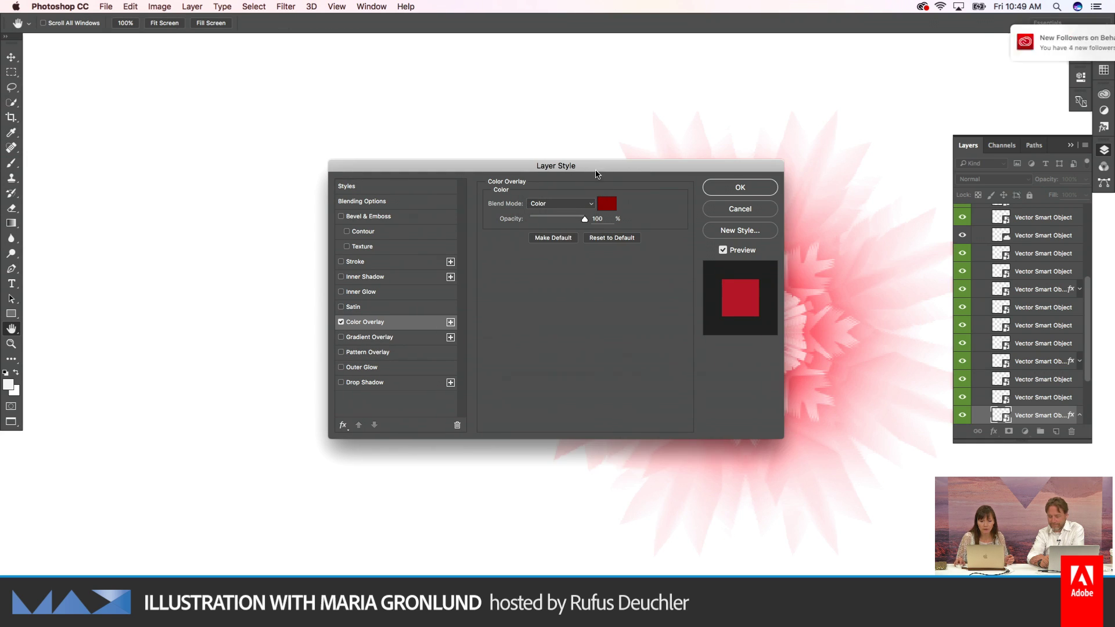
pyautogui.moveTo(603, 171); pyautogui.dragTo(326, 162)
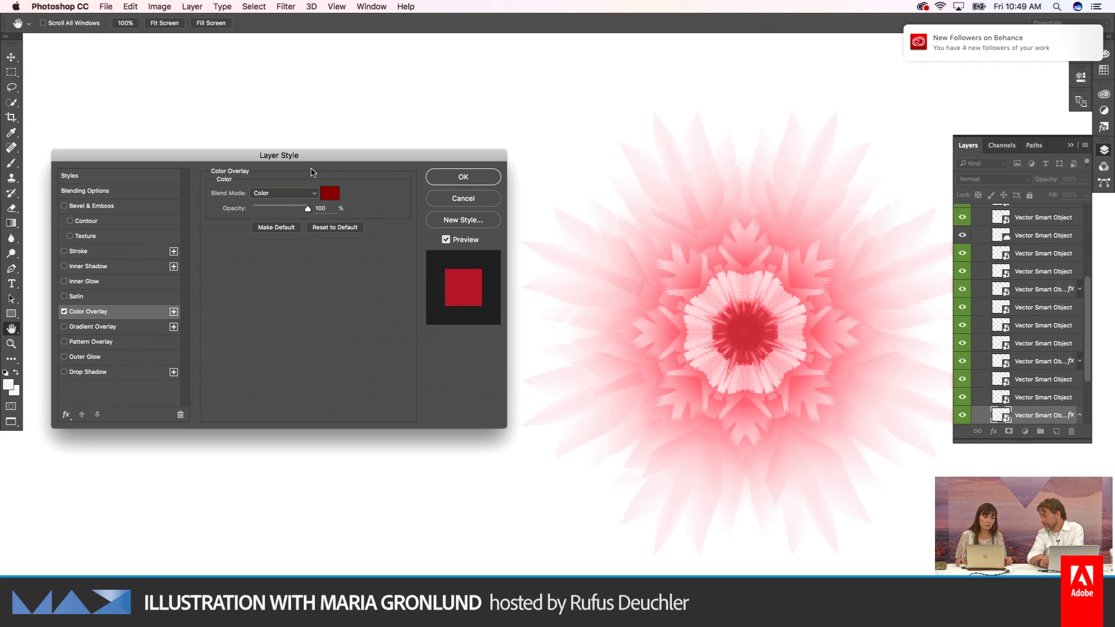
# Step: Replace the snowflake's Color Overlay with a Gradient Overlay using the violet, green, orange preset, and apply the style
pyautogui.click(64, 327)
pyautogui.click(68, 321)
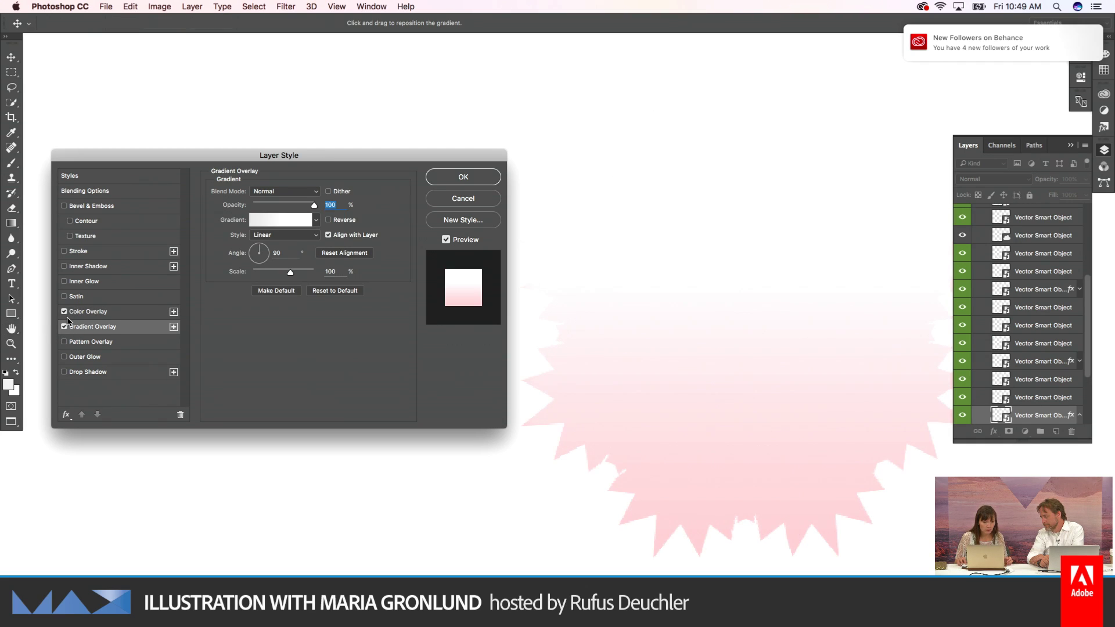
pyautogui.click(63, 311)
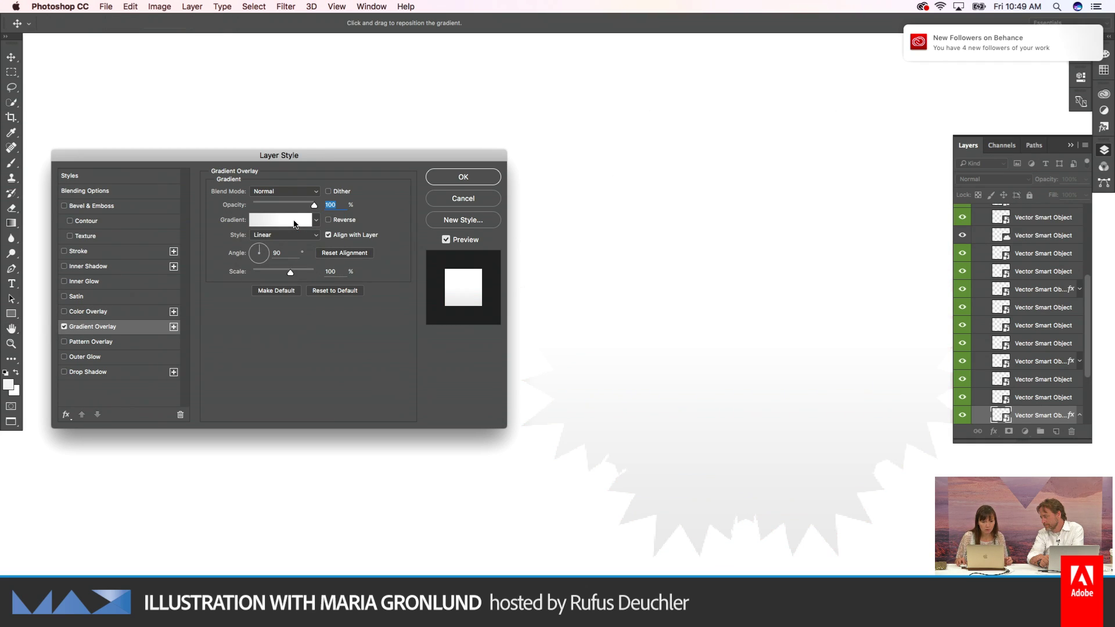
pyautogui.click(316, 221)
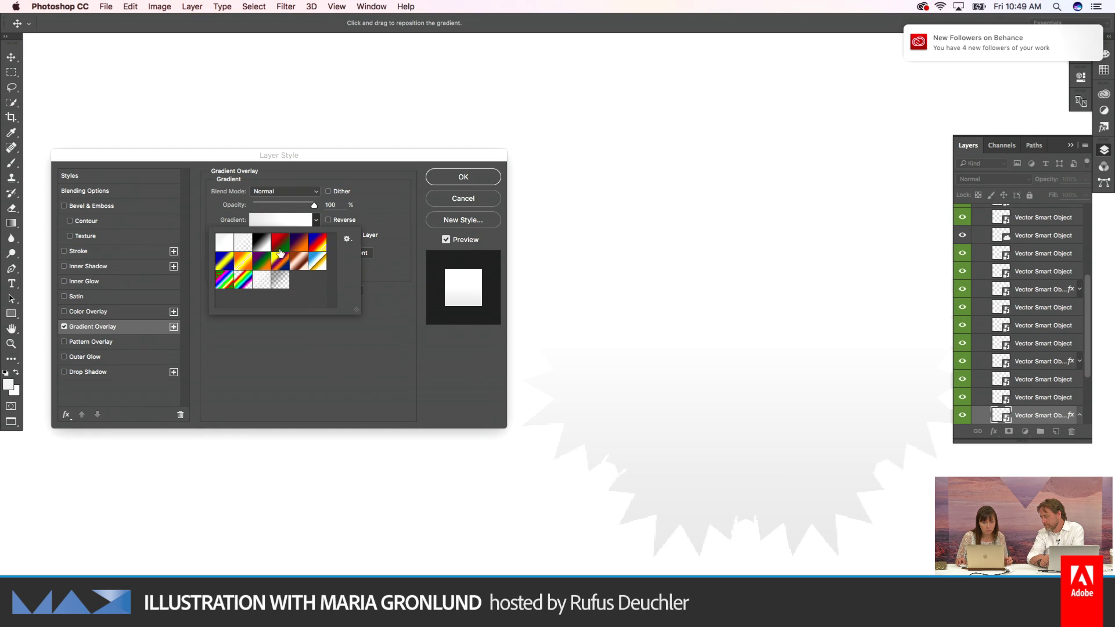
pyautogui.click(263, 266)
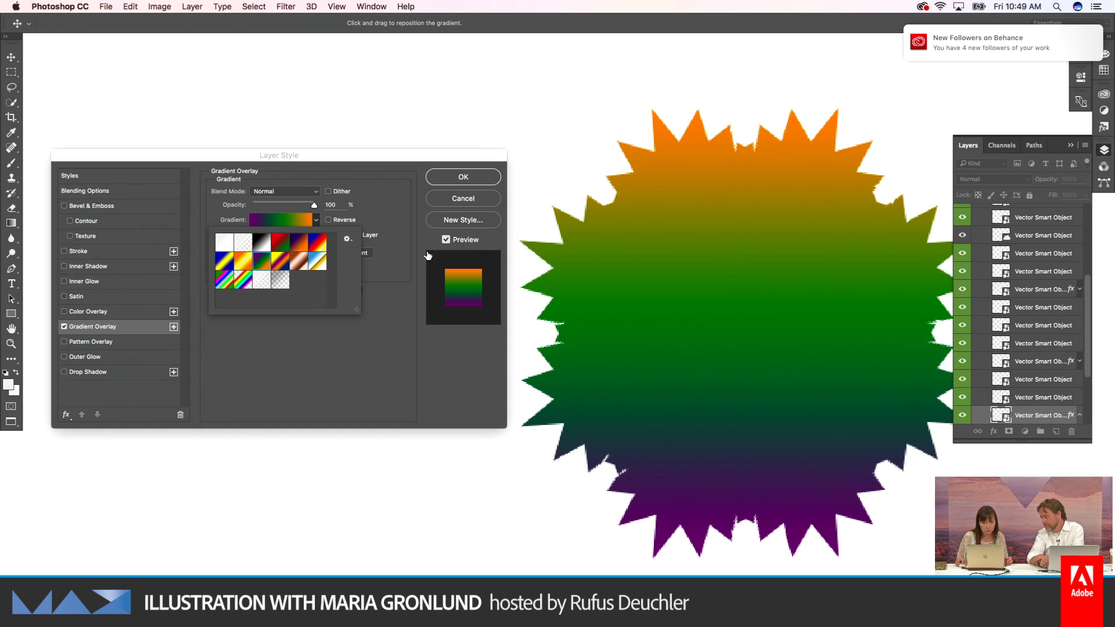
pyautogui.click(464, 177)
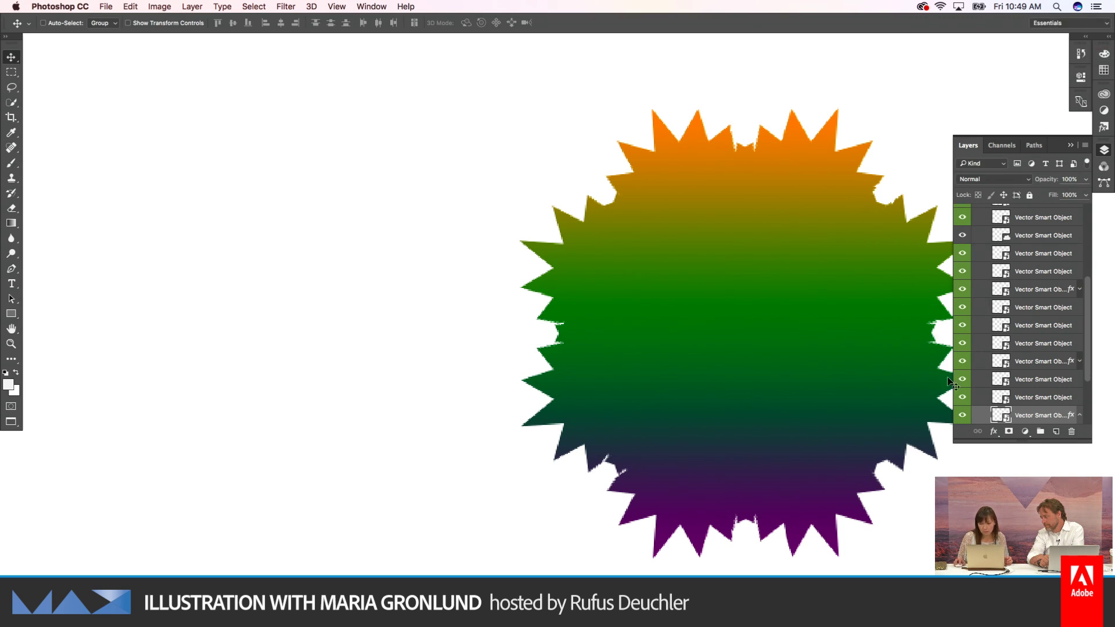
# Step: Reopen the snowflake's layer style and set the Gradient Overlay style to Radial
pyautogui.doubleClick(1067, 415)
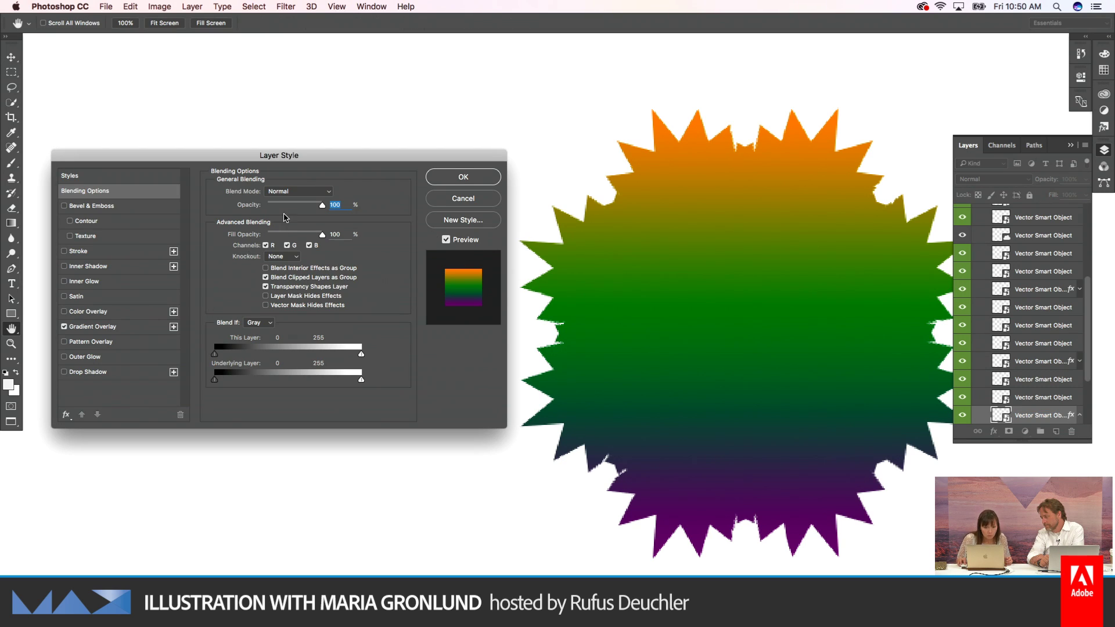
pyautogui.click(131, 329)
pyautogui.click(304, 242)
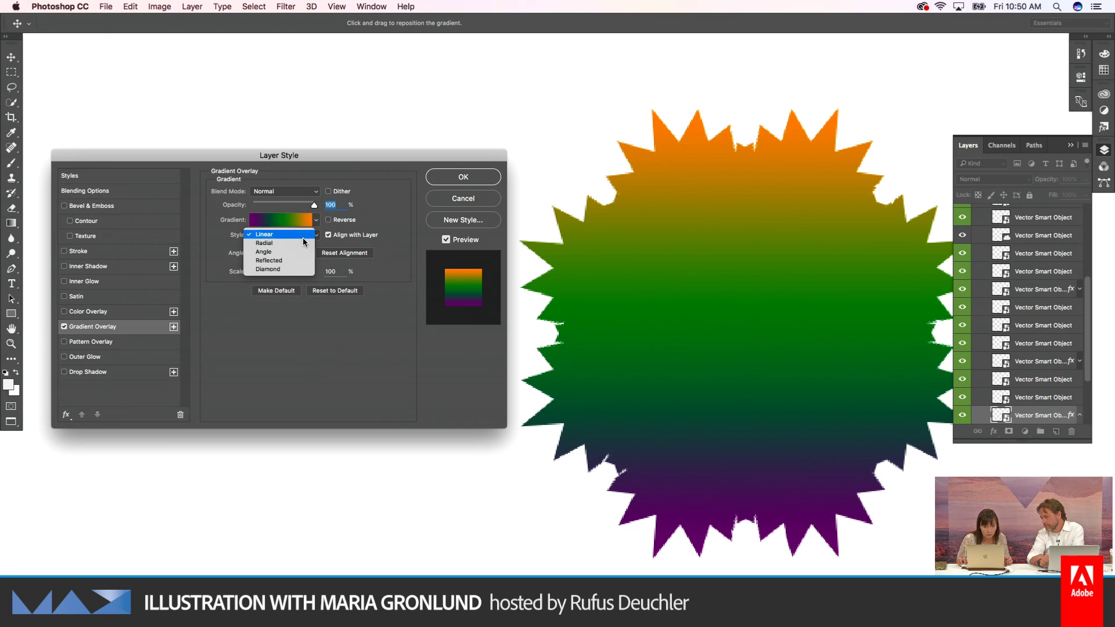
pyautogui.click(304, 241)
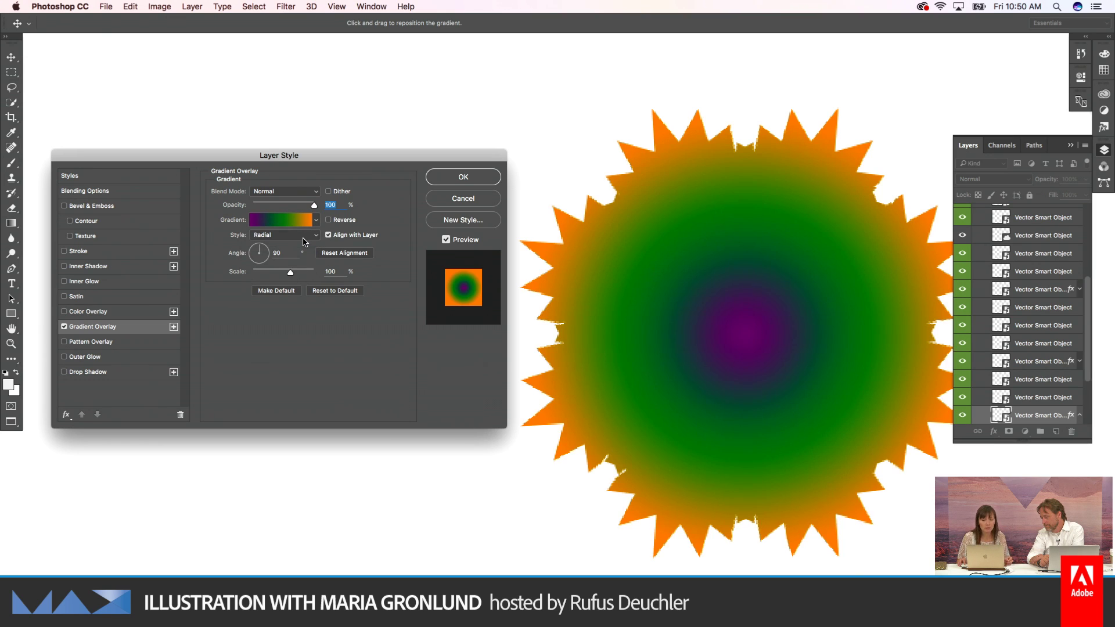
# Step: Try the Screen and Linear Dodge (Add) blend modes on the gradient, settle on Overlay, and reduce its opacity
pyautogui.click(318, 192)
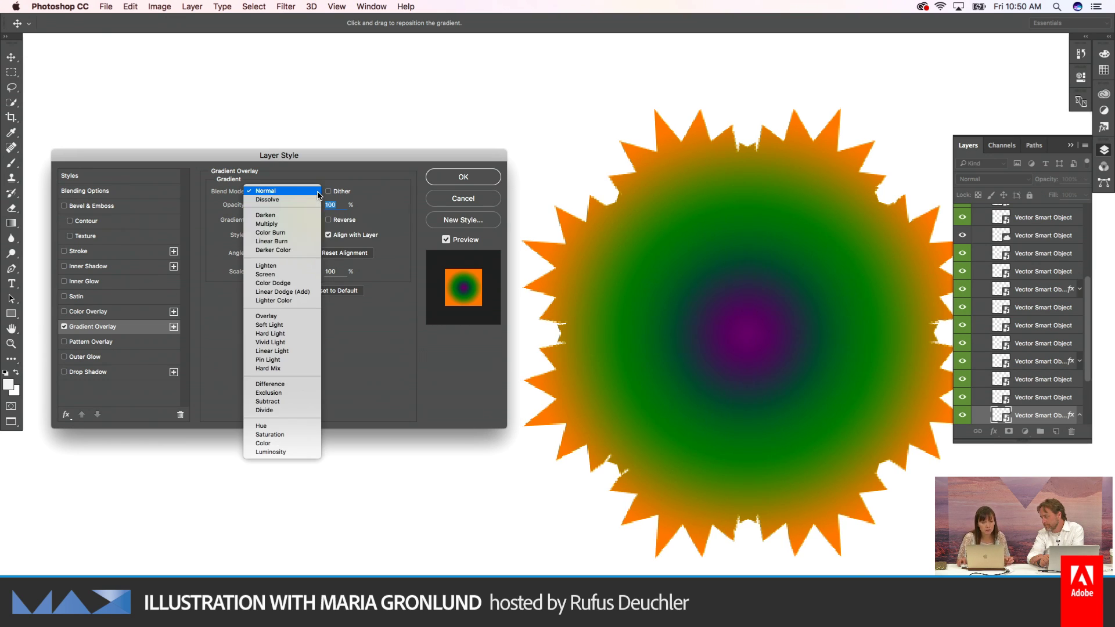
pyautogui.click(272, 260)
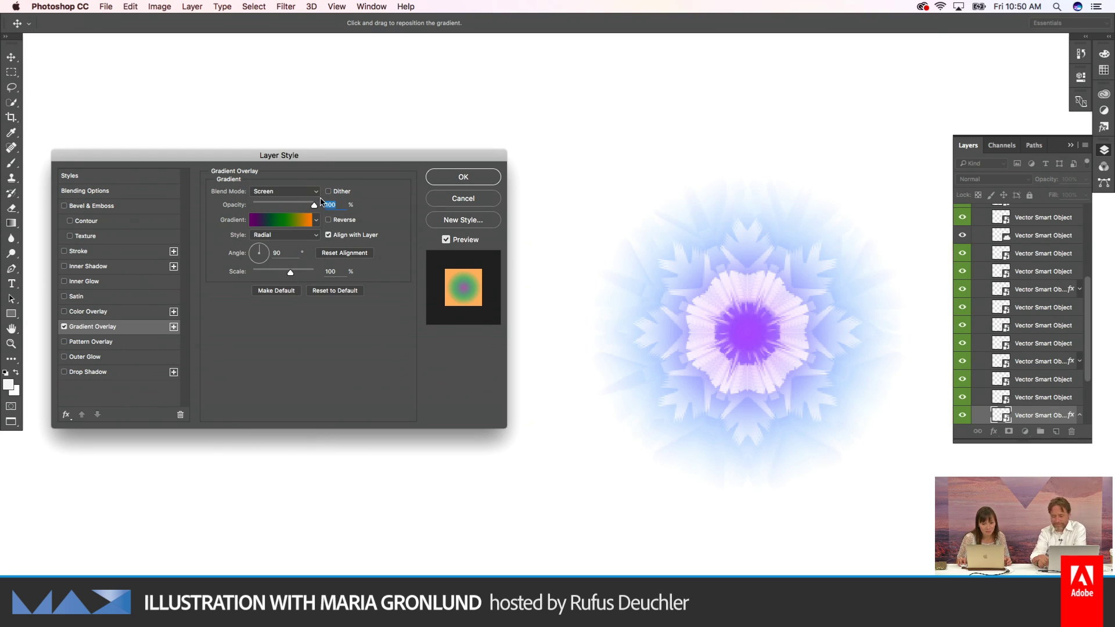
pyautogui.click(317, 193)
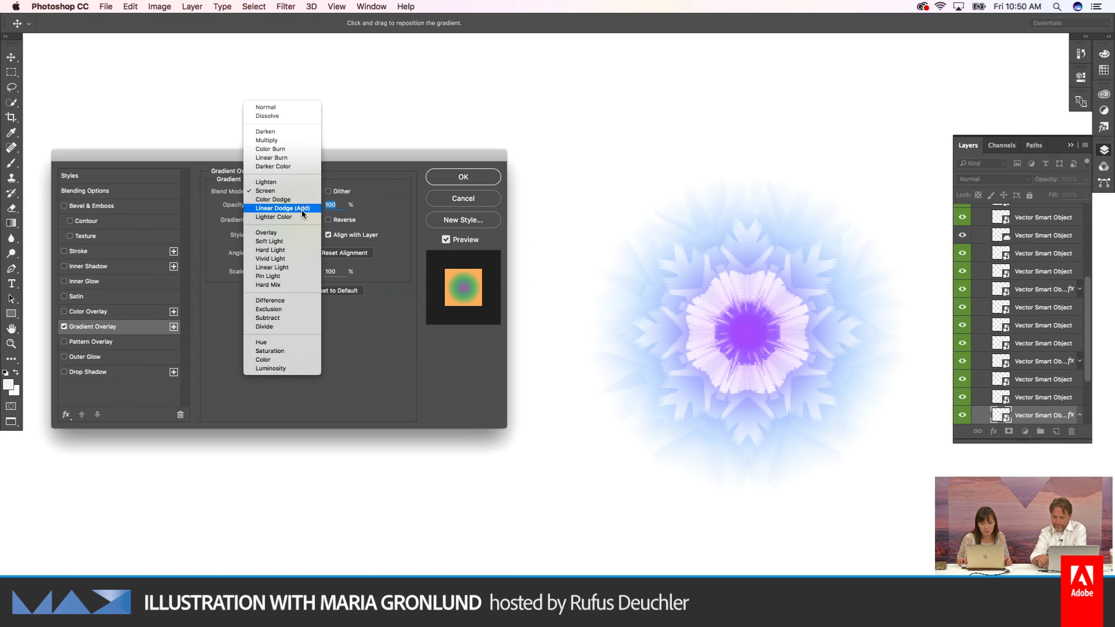
pyautogui.click(302, 212)
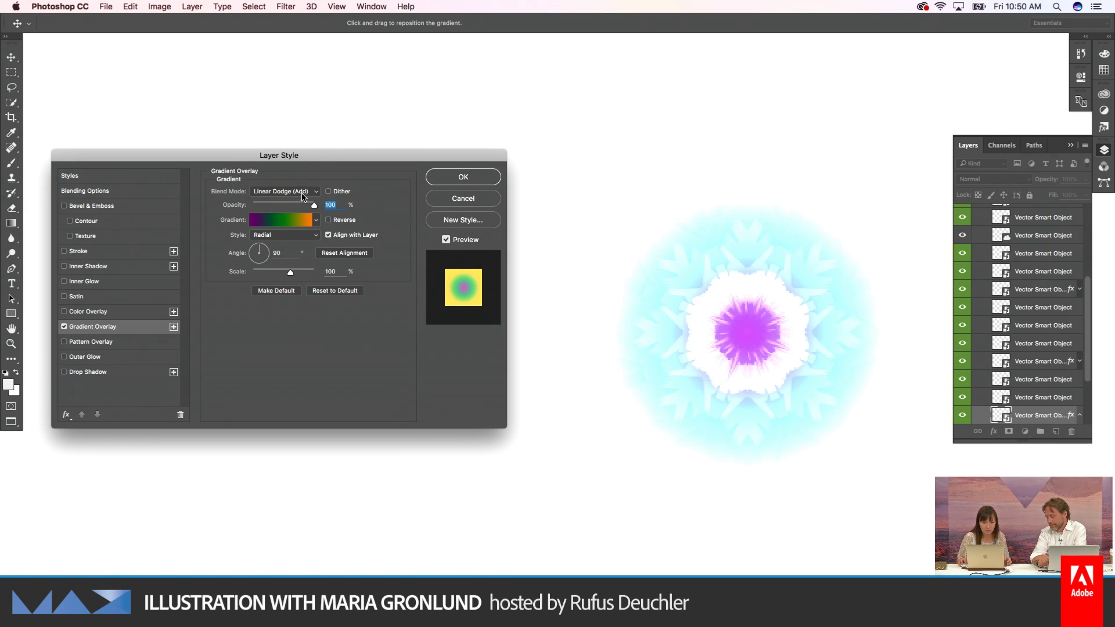
pyautogui.click(302, 195)
pyautogui.click(298, 216)
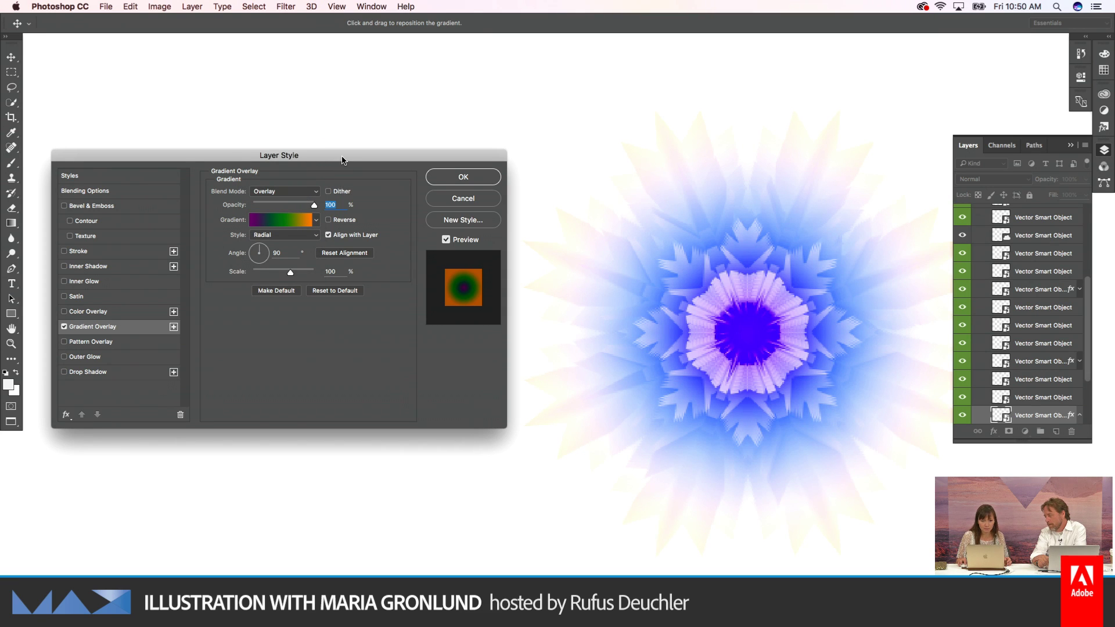
pyautogui.moveTo(342, 161); pyautogui.dragTo(307, 142)
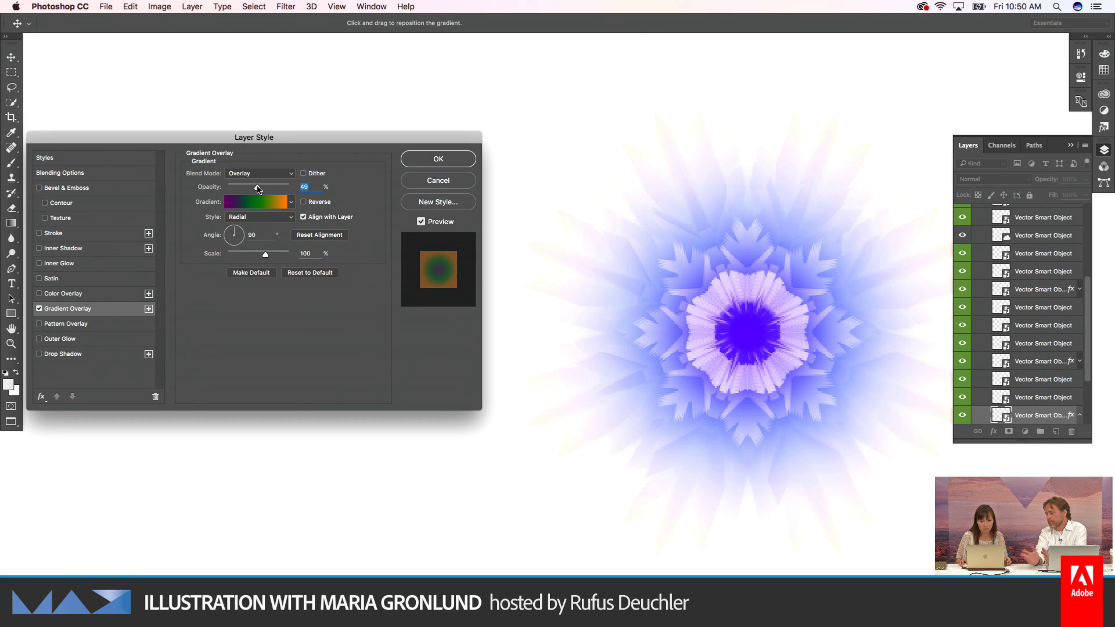
pyautogui.moveTo(289, 188); pyautogui.dragTo(281, 189)
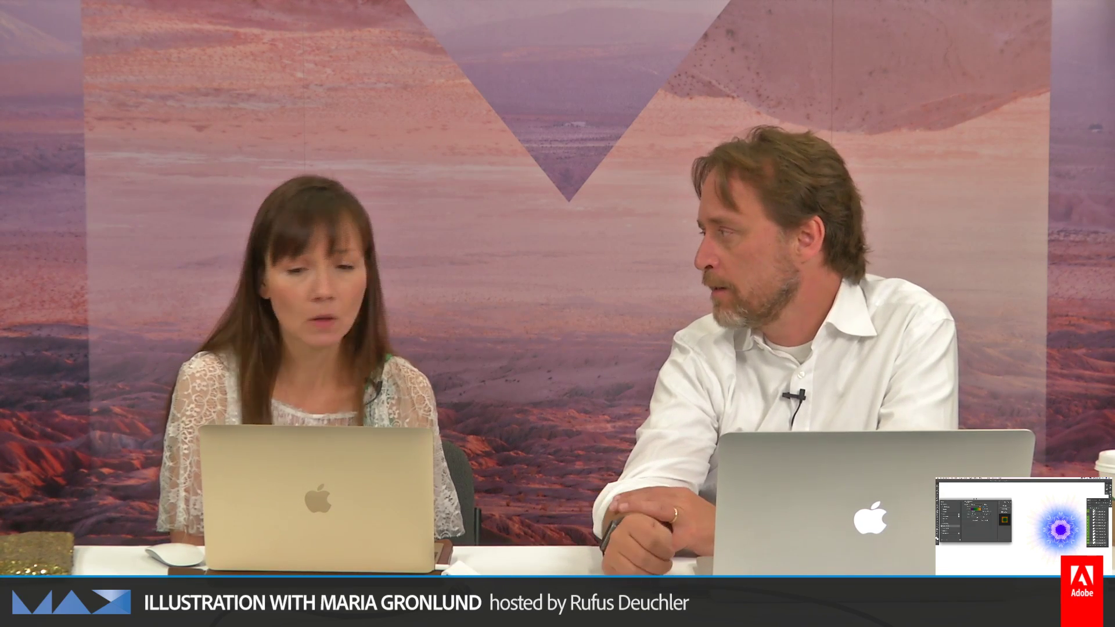
pyautogui.hscroll(3, 1014, 507)
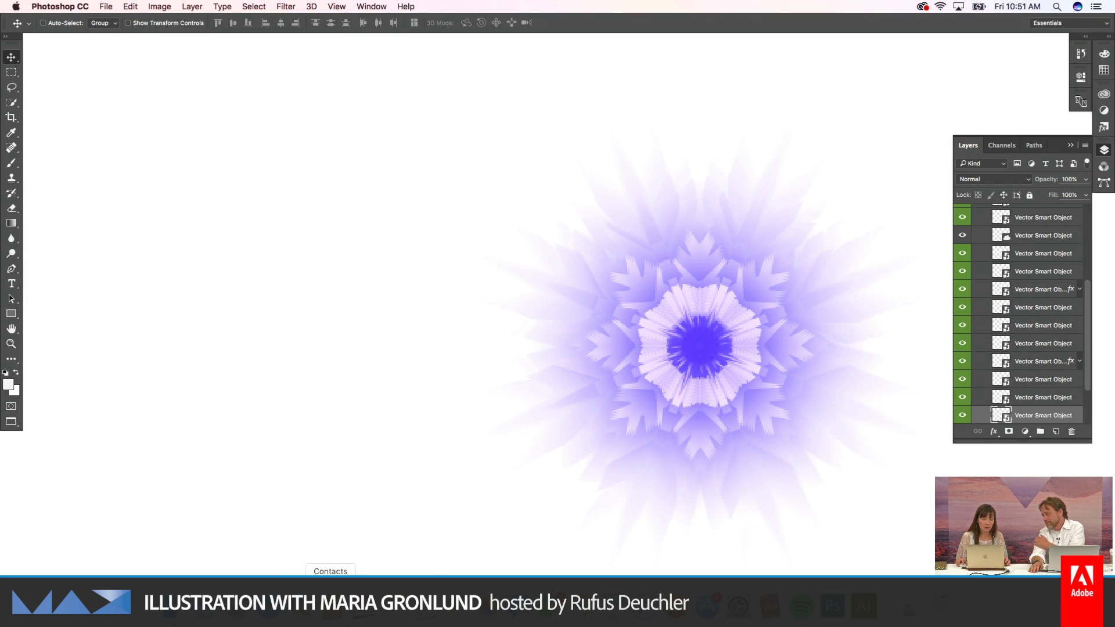
# Step: Switch to Illustrator and display the document's symbol collection
pyautogui.press('super+Tab')
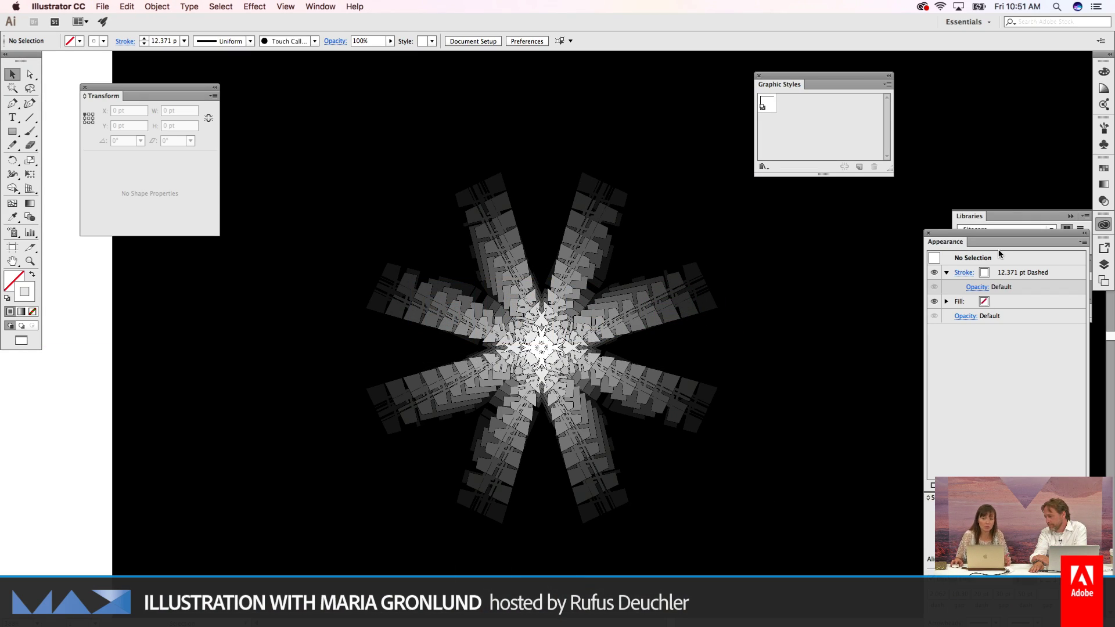
pyautogui.click(316, 7)
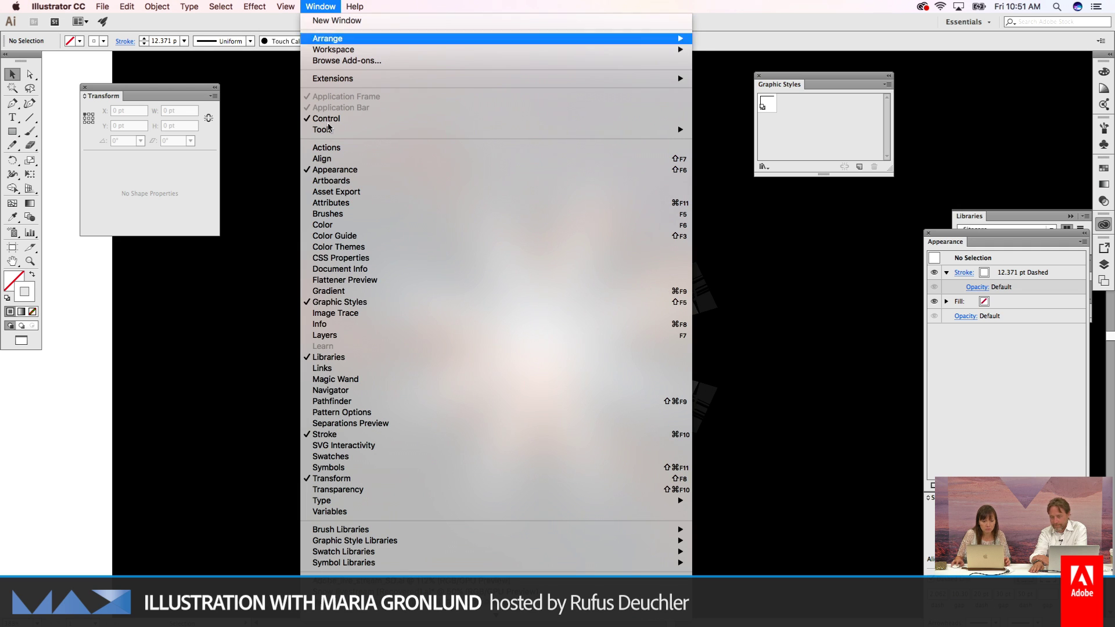
pyautogui.click(377, 462)
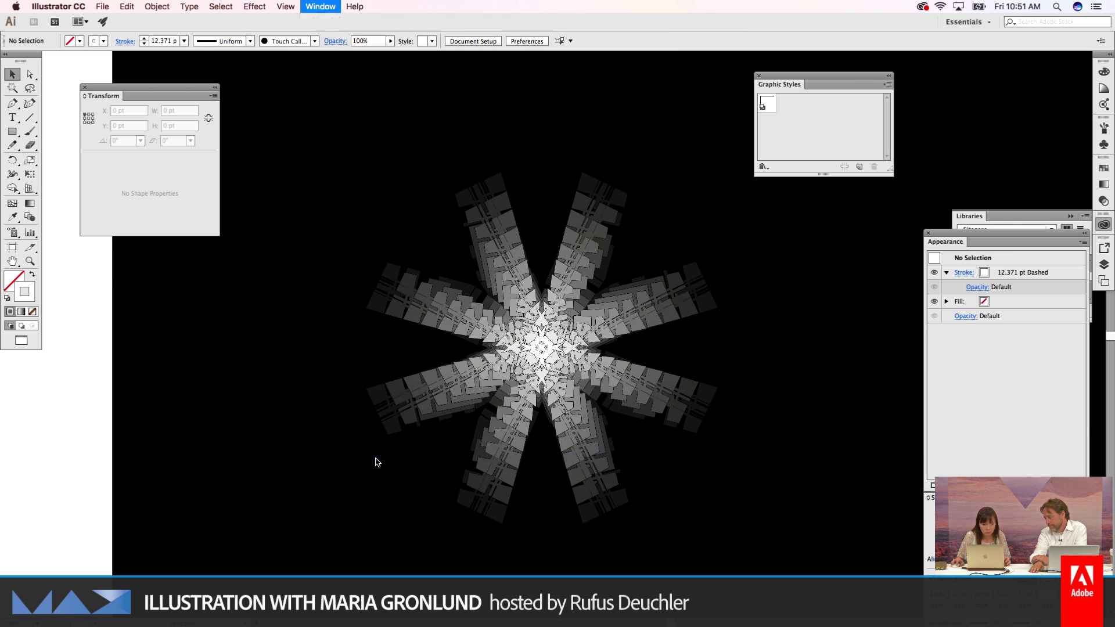
pyautogui.click(320, 7)
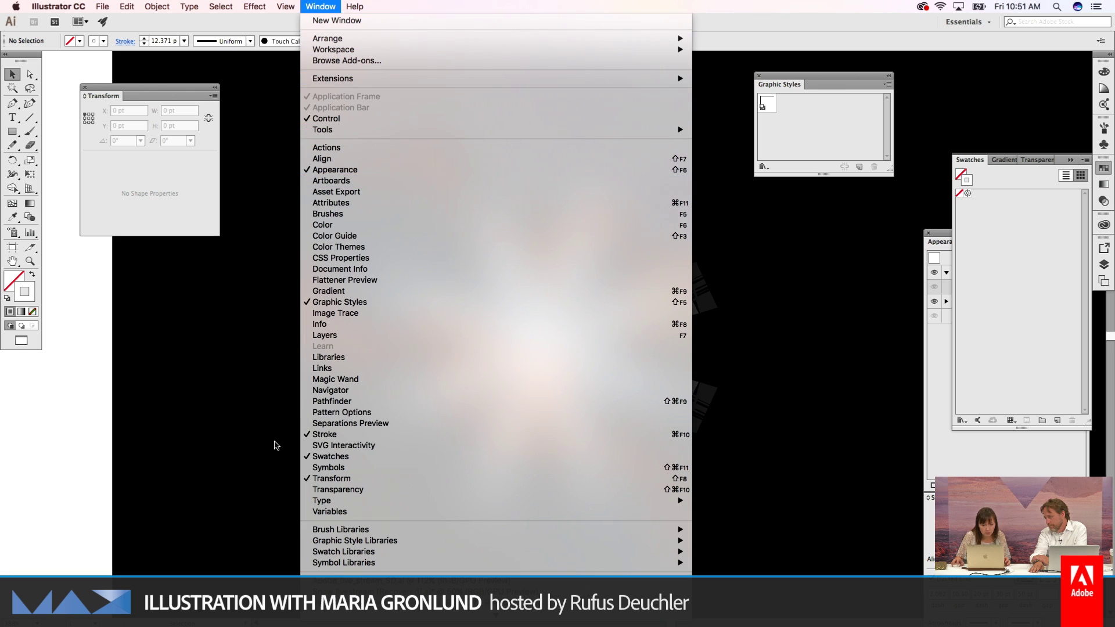
pyautogui.click(326, 467)
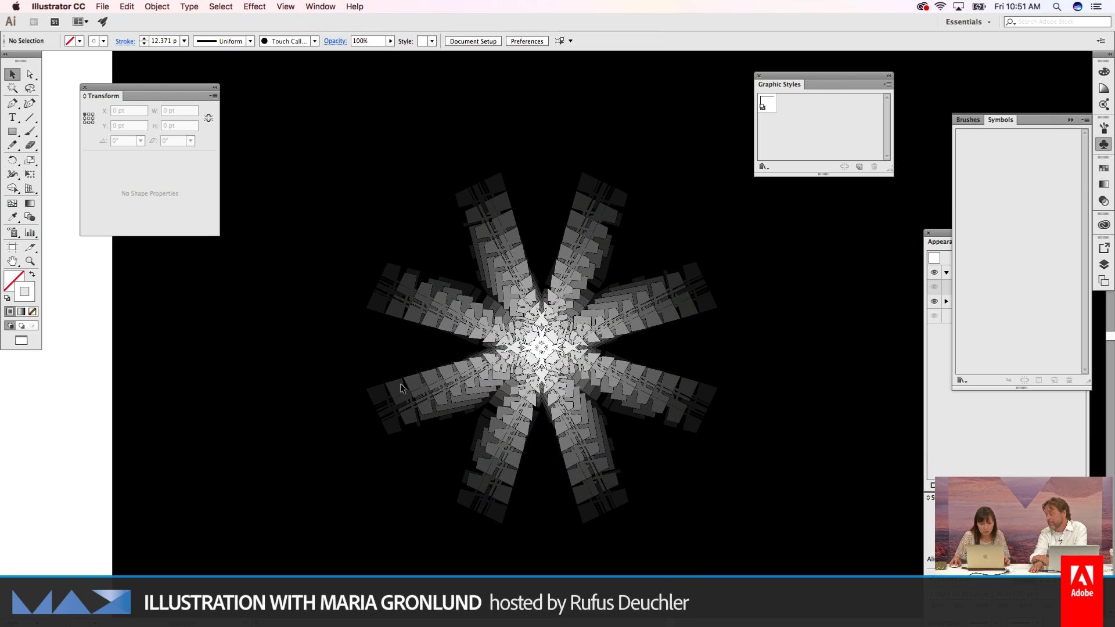
# Step: Save the whole snowflake blend as a dynamic Movie Clip symbol named snowflake, allowing the blend to be expanded
pyautogui.press('z')
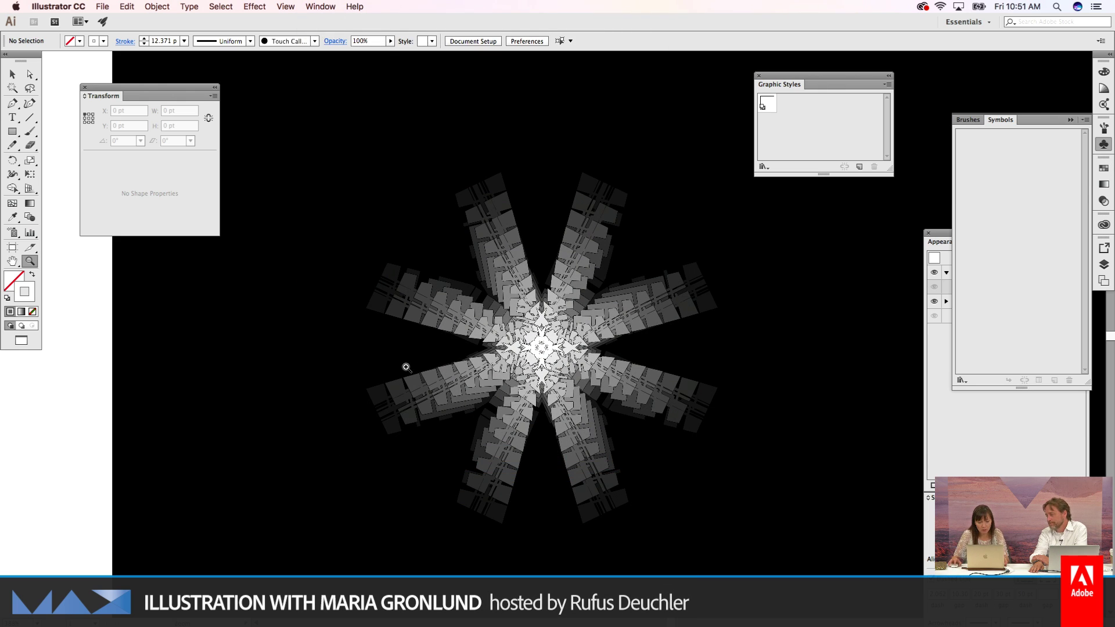
pyautogui.keyDown('alt'); pyautogui.click(552, 359); pyautogui.keyUp('alt')
pyautogui.keyDown('alt'); pyautogui.click(551, 357); pyautogui.keyUp('alt')
pyautogui.moveTo(572, 320); pyautogui.dragTo(497, 418)
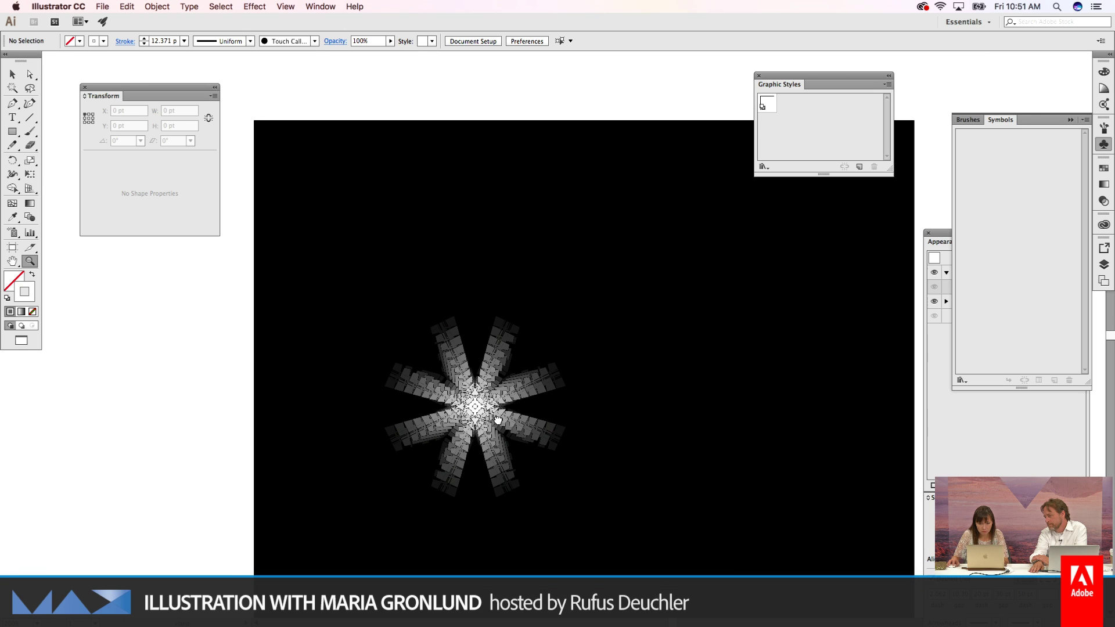
pyautogui.press('v')
pyautogui.click(481, 418)
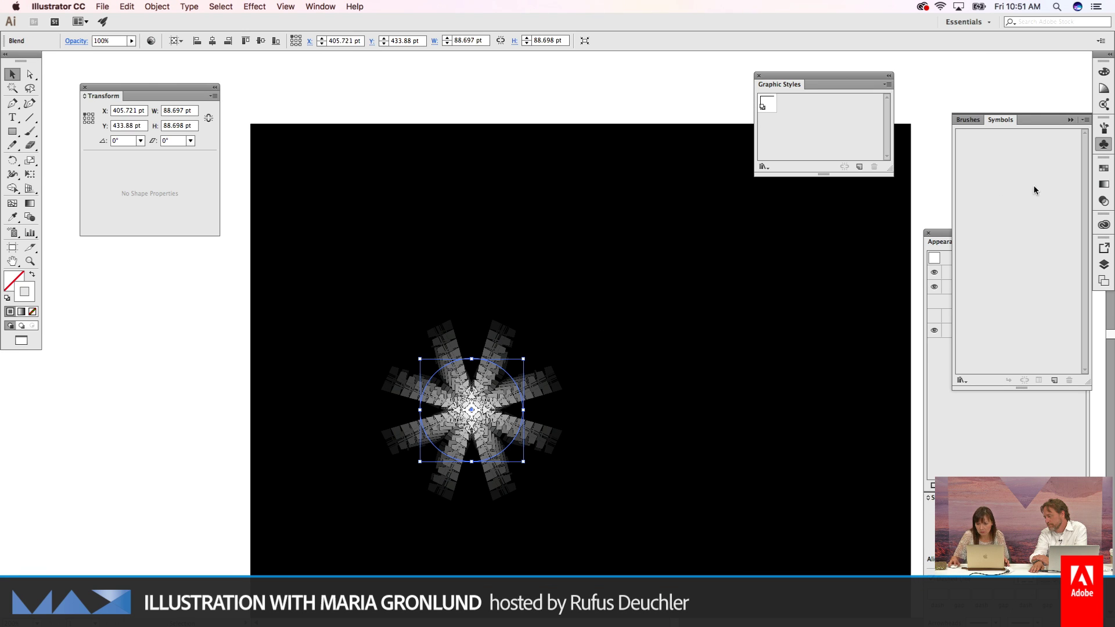
pyautogui.click(1055, 380)
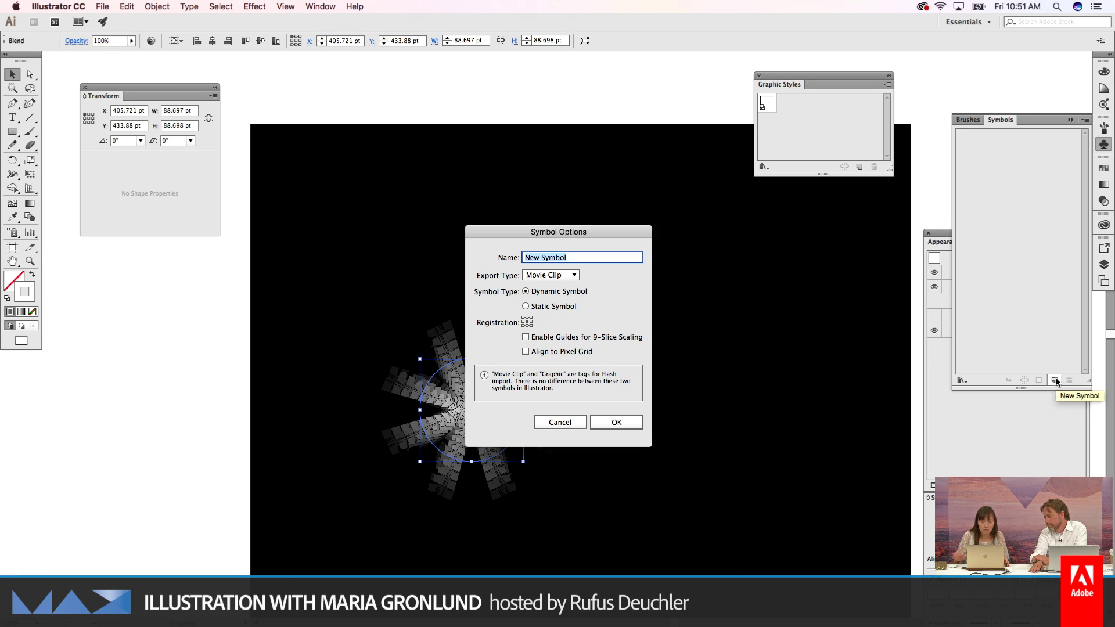
pyautogui.write('snowfl')
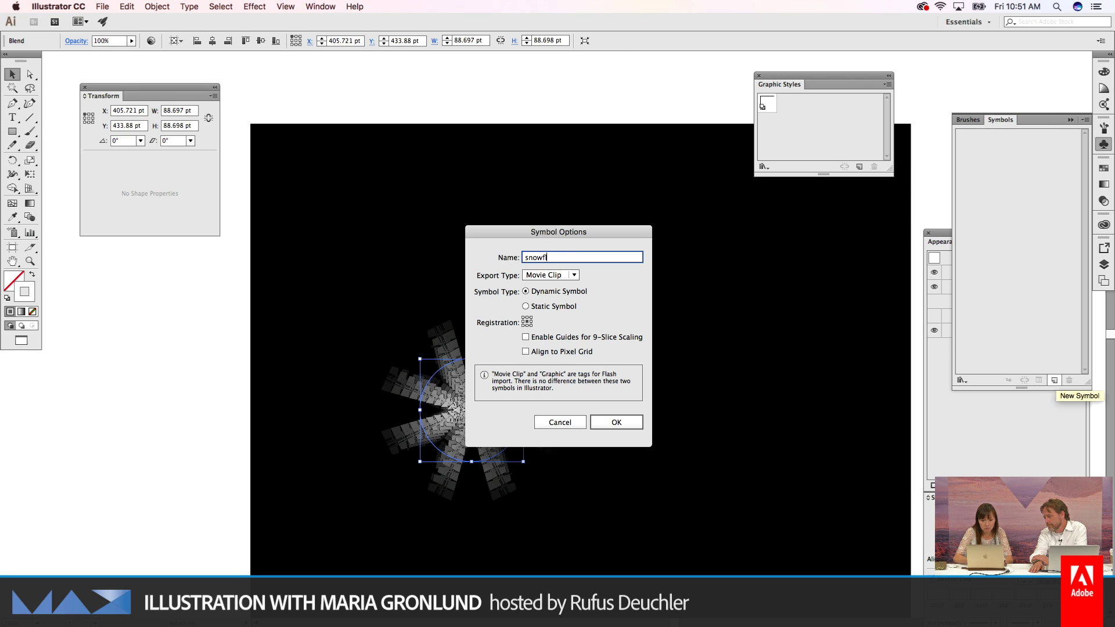
pyautogui.write('ake')
pyautogui.press('Return')
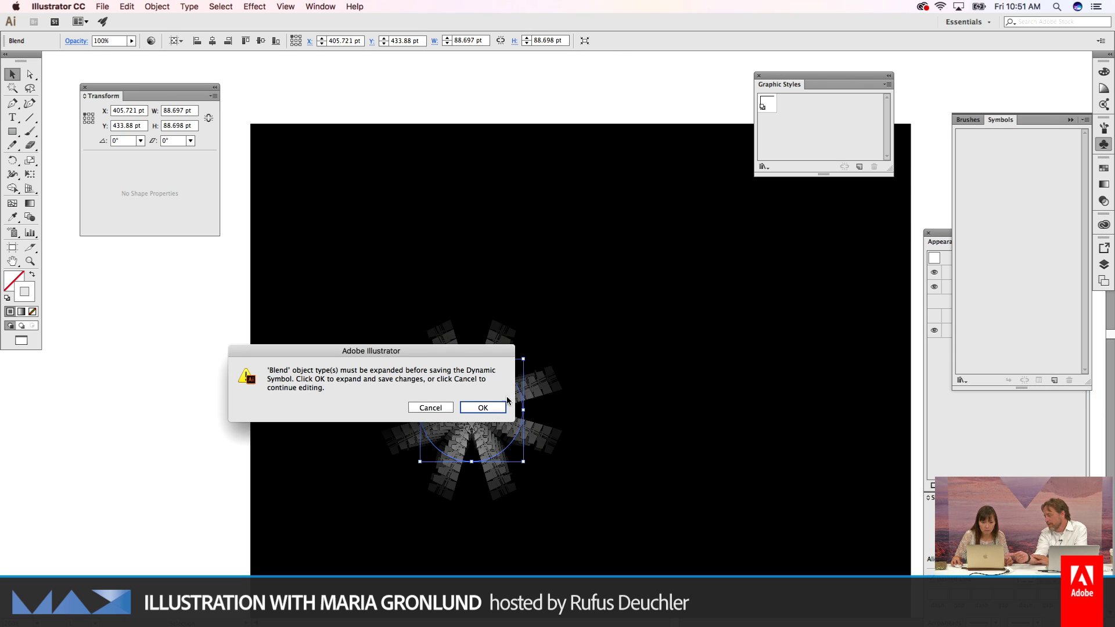
pyautogui.click(482, 408)
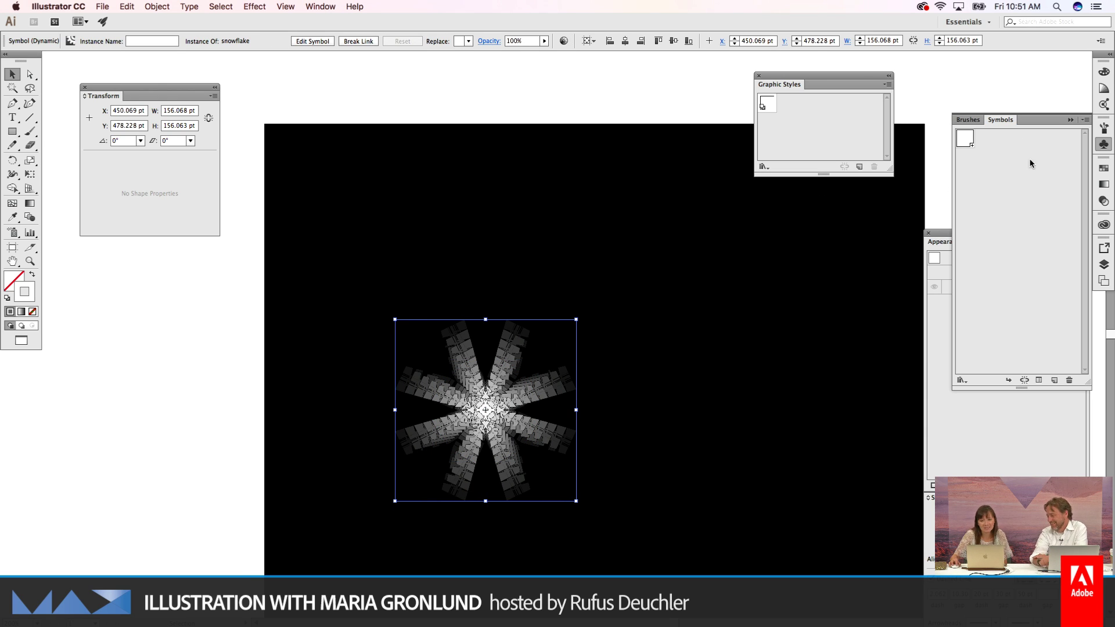
pyautogui.click(1085, 121)
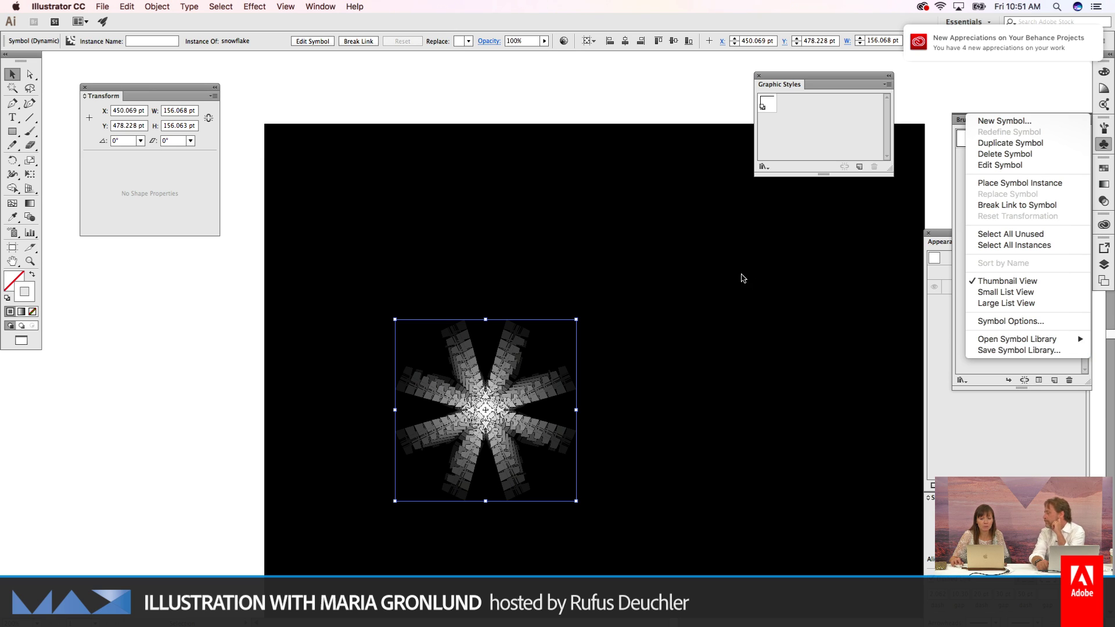
pyautogui.click(677, 116)
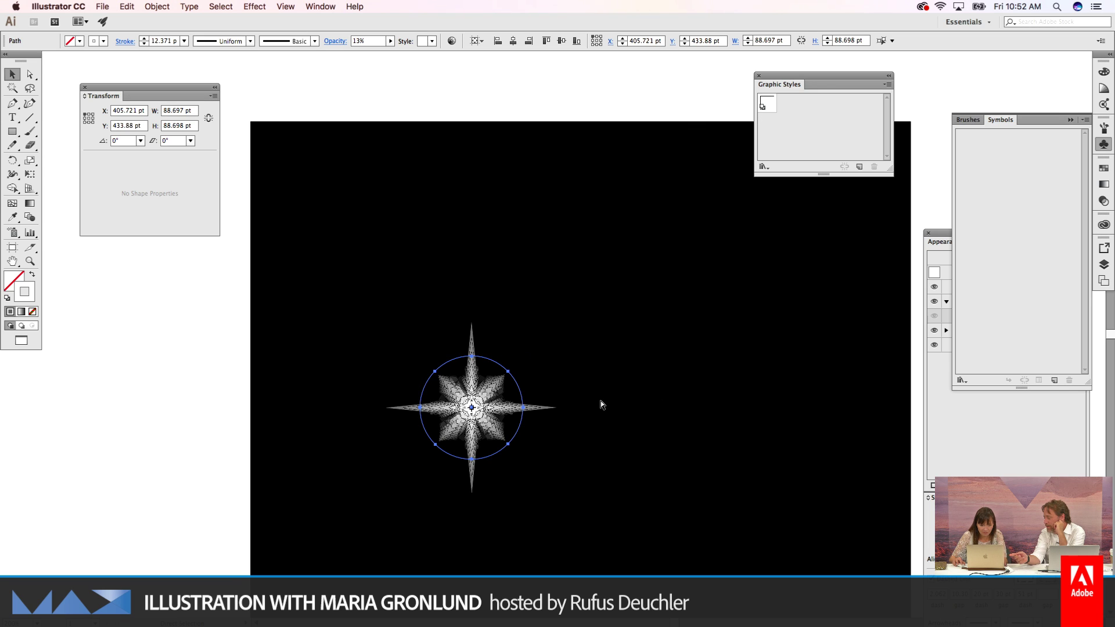
# Step: Save the four-pointed snowflake blend as a dynamic Movie Clip symbol with the default name New Symbol, allowing the blend to be expanded
pyautogui.hotkey('ctrl', 'd')
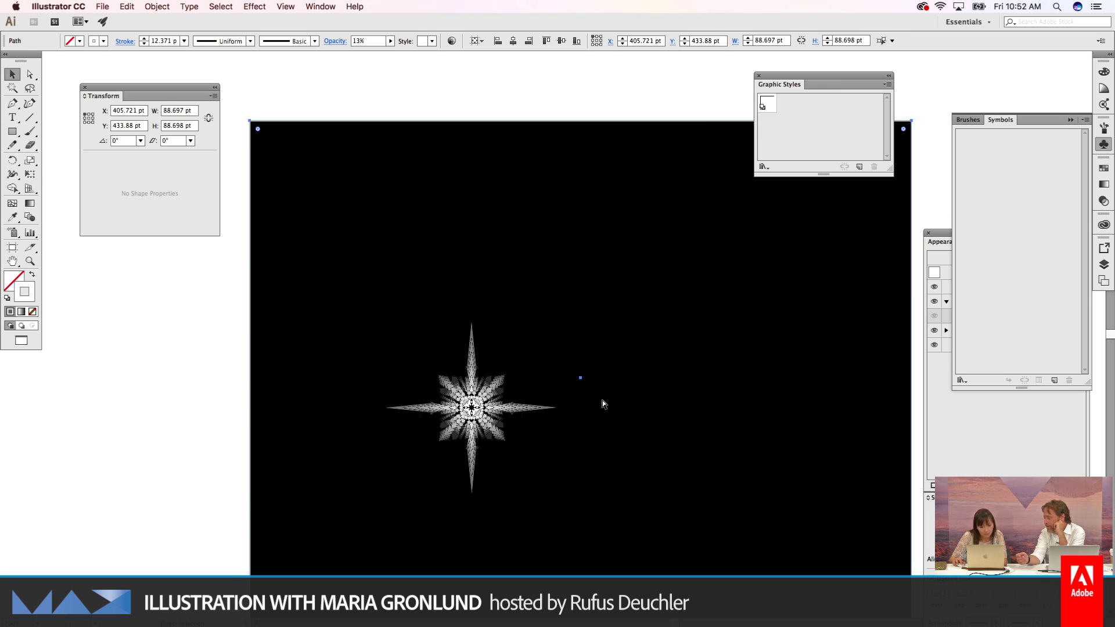
pyautogui.moveTo(602, 404); pyautogui.dragTo(691, 341)
pyautogui.hotkey('ctrl', 'shift', 'a')
pyautogui.press('z')
pyautogui.press('v')
pyautogui.click(573, 379)
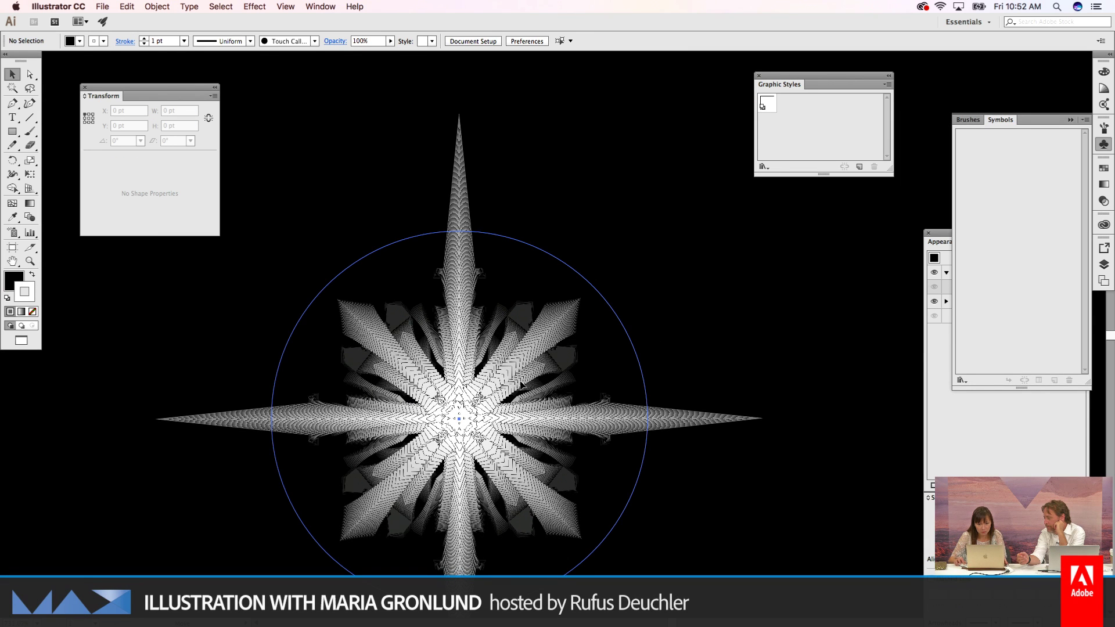
pyautogui.click(1053, 380)
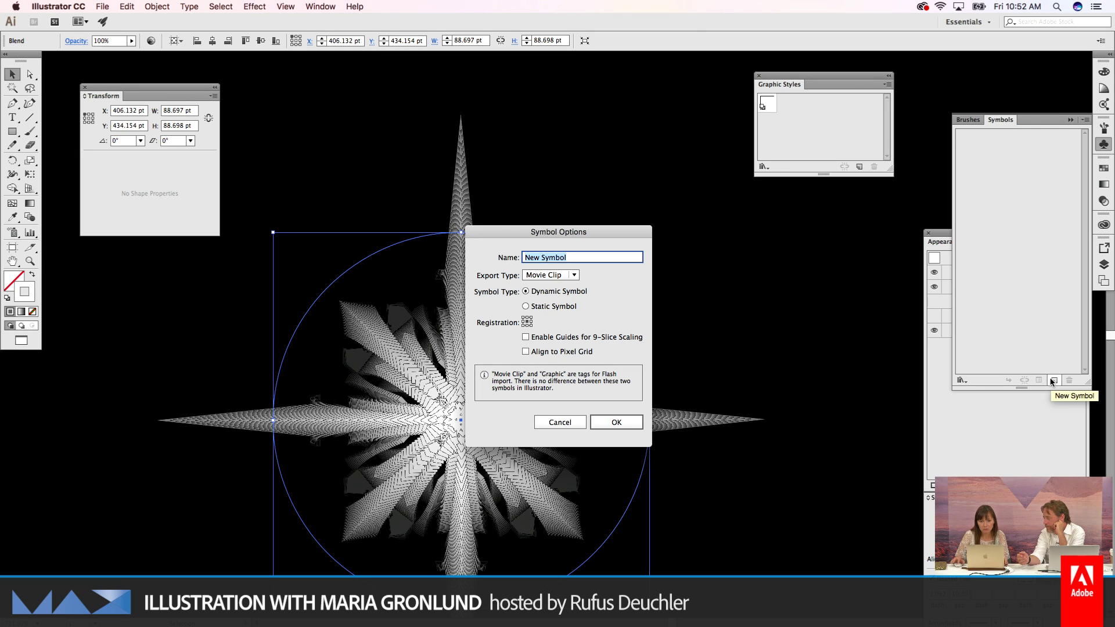
pyautogui.click(616, 422)
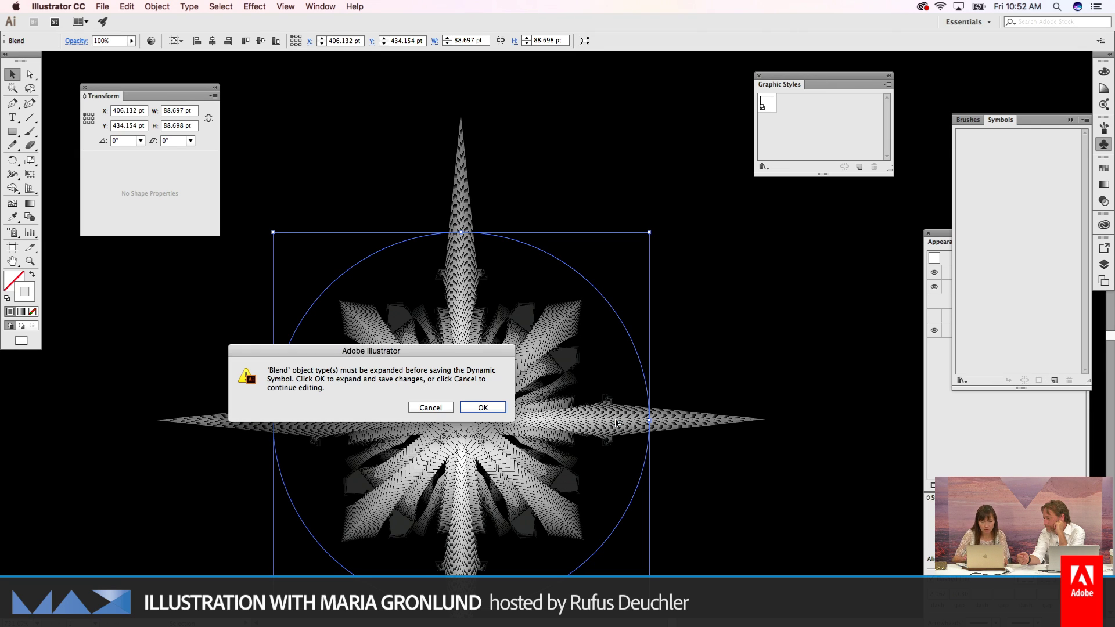
pyautogui.click(477, 406)
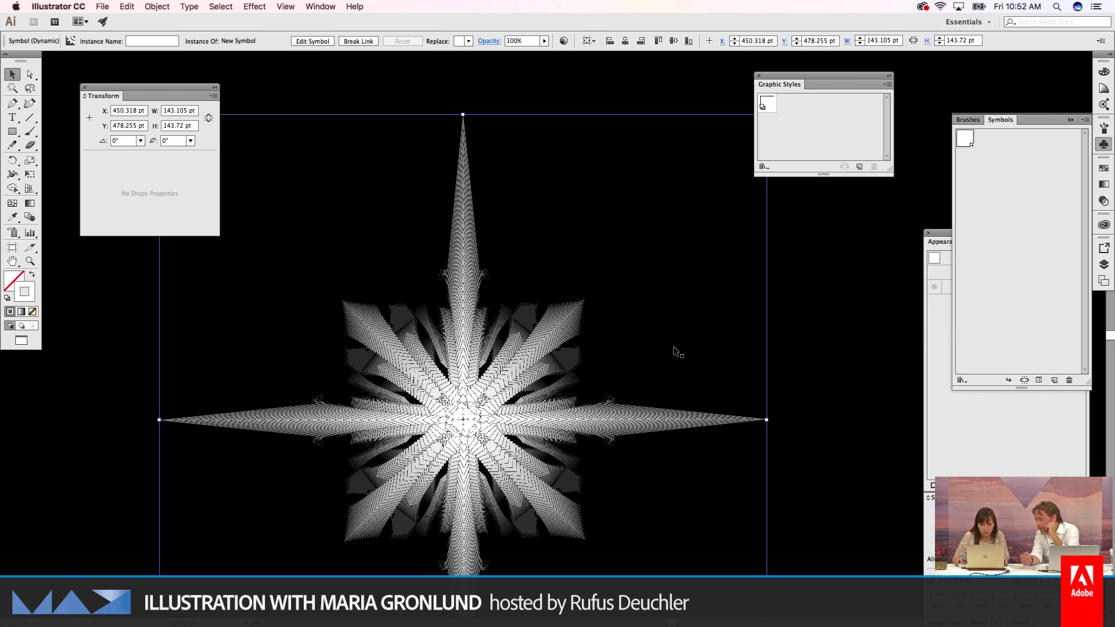
pyautogui.press('z')
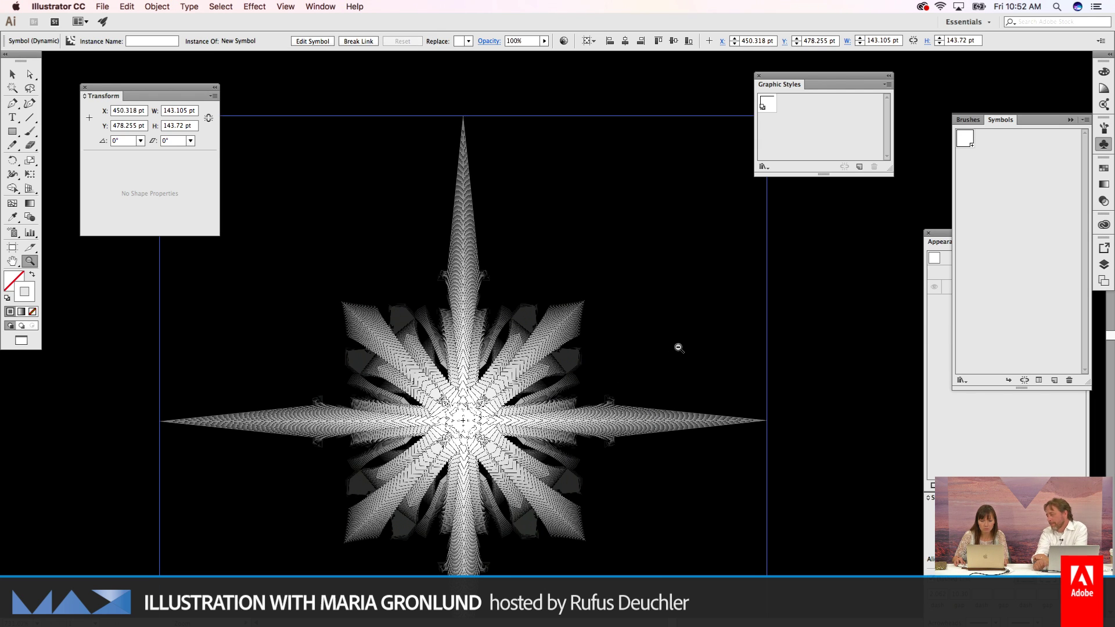
pyautogui.keyDown('alt'); pyautogui.click(677, 349); pyautogui.keyUp('alt')
pyautogui.moveTo(684, 357); pyautogui.dragTo(55, 211)
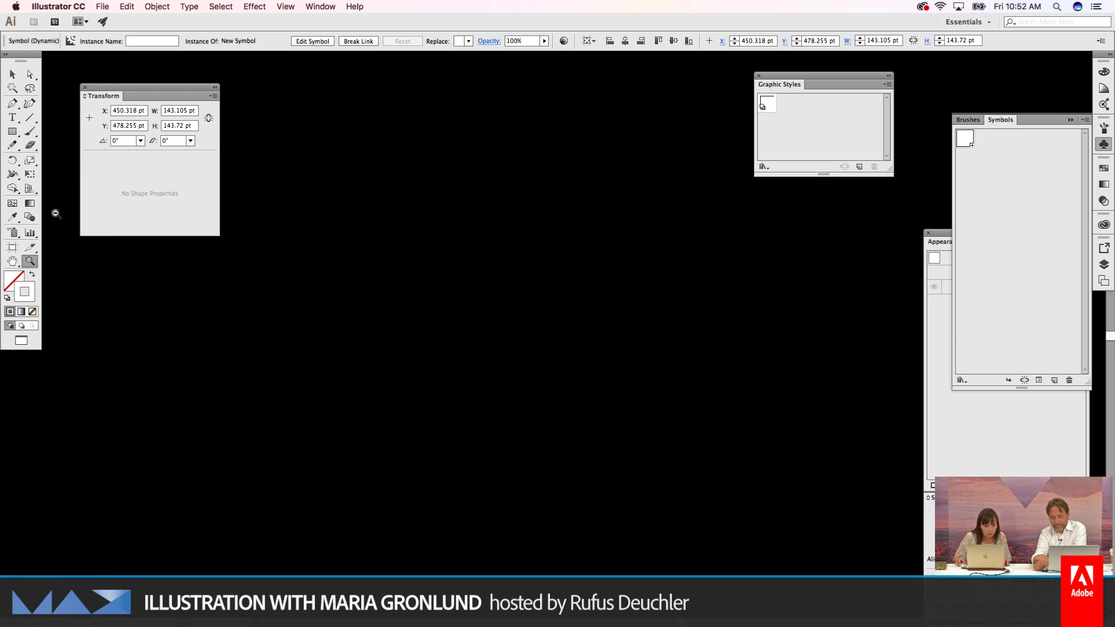
pyautogui.hotkey('ctrl', 'shift', 'a')
pyautogui.press('v')
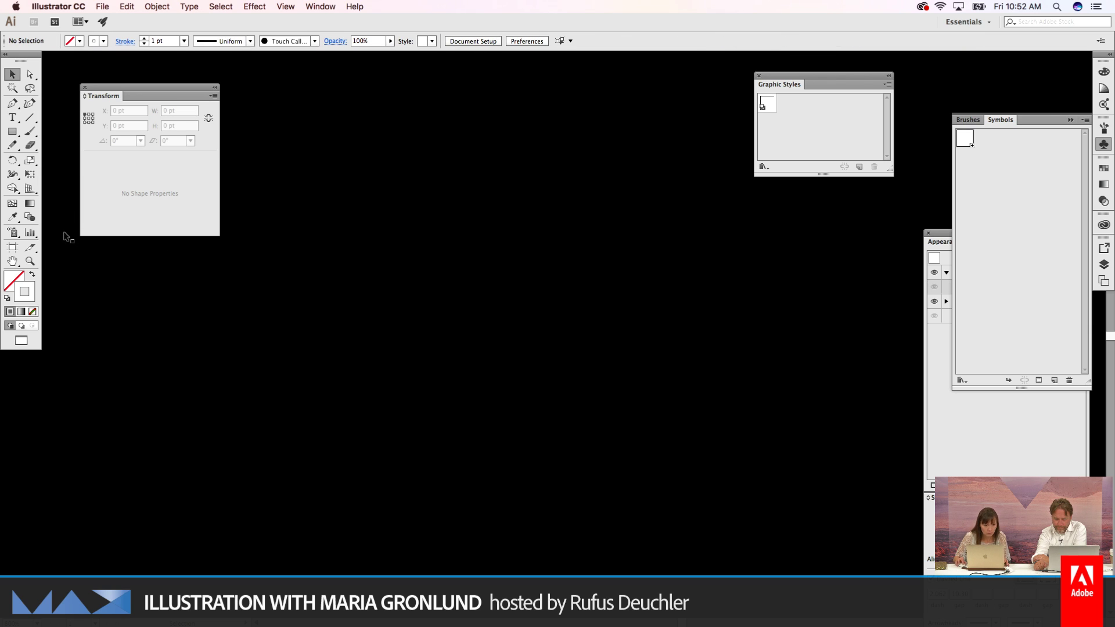
pyautogui.click(13, 233)
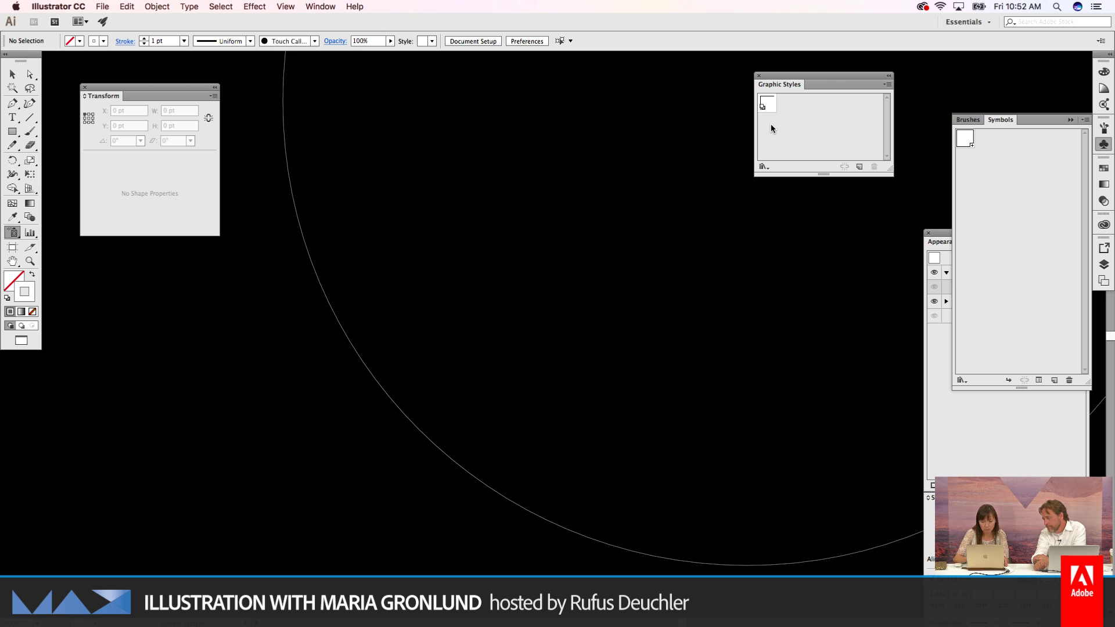
pyautogui.press('super+o')
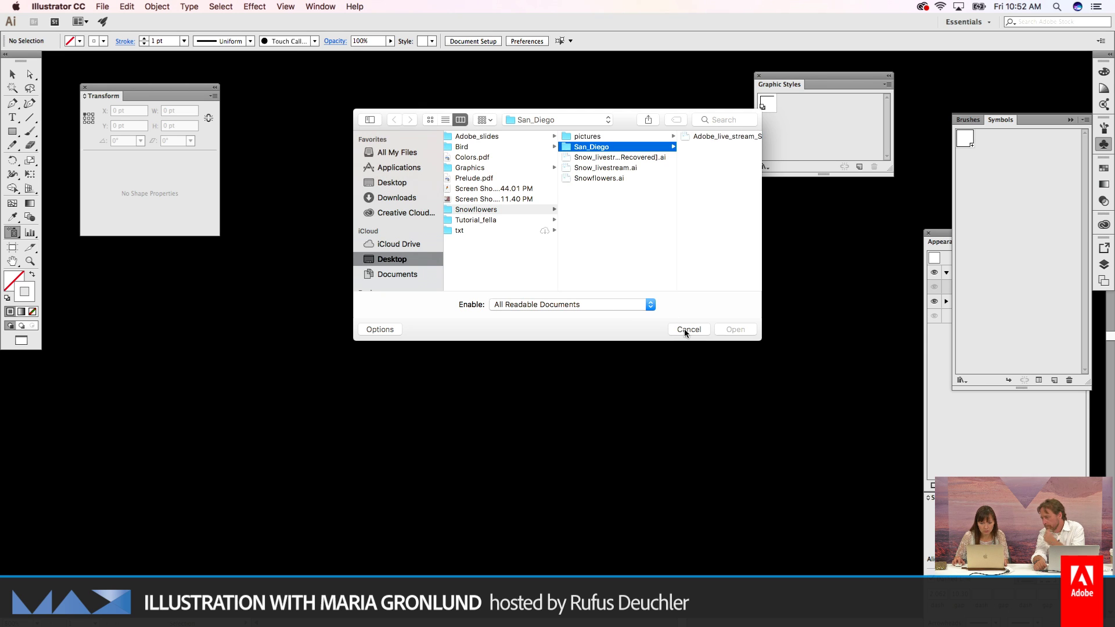
pyautogui.click(685, 329)
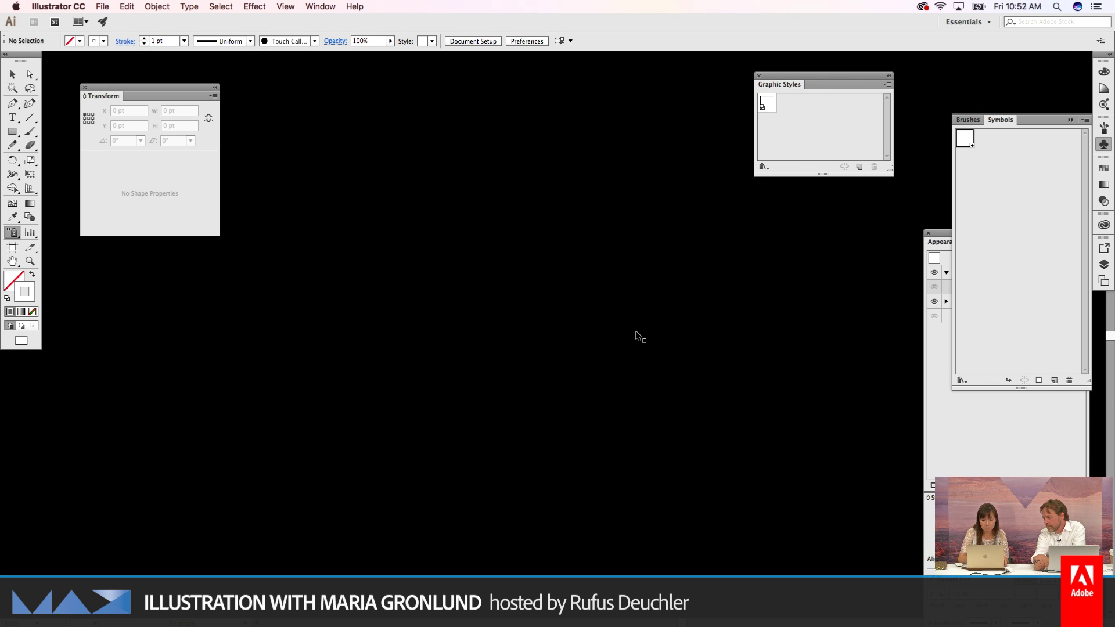
pyautogui.press('v')
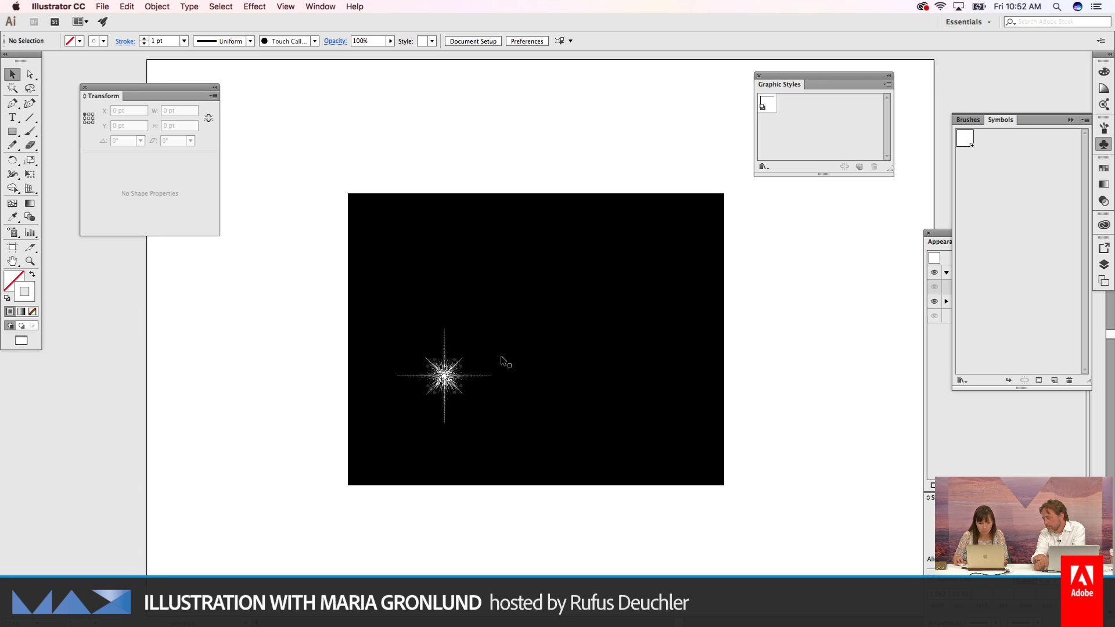
# Step: Spray many instances of the snowflake symbol across the black background with the Symbol Sprayer
pyautogui.click(447, 378)
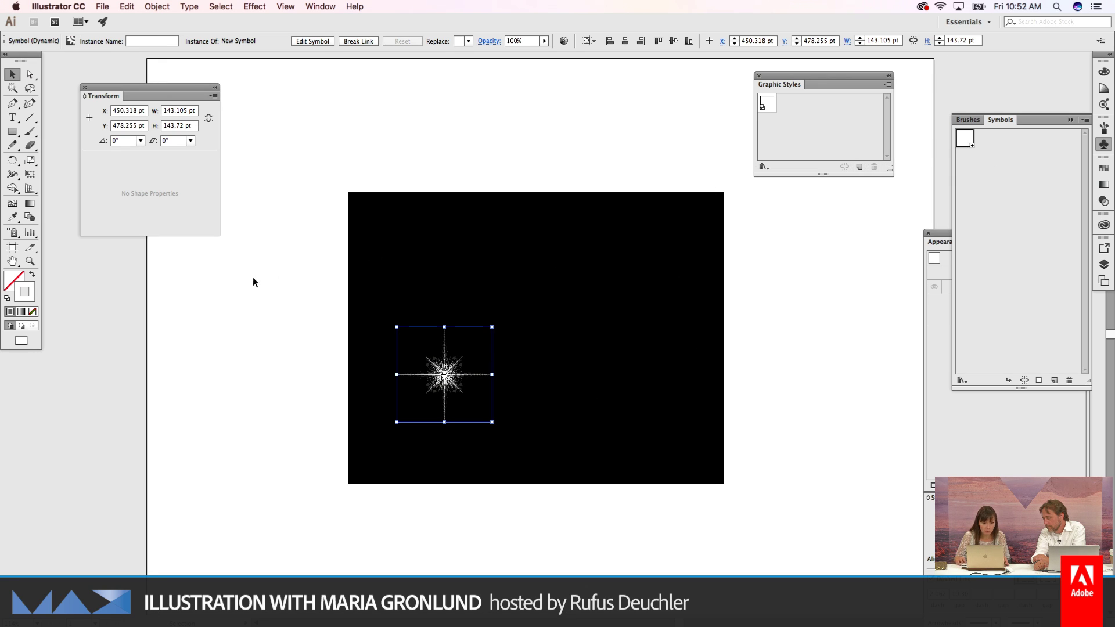
pyautogui.click(18, 236)
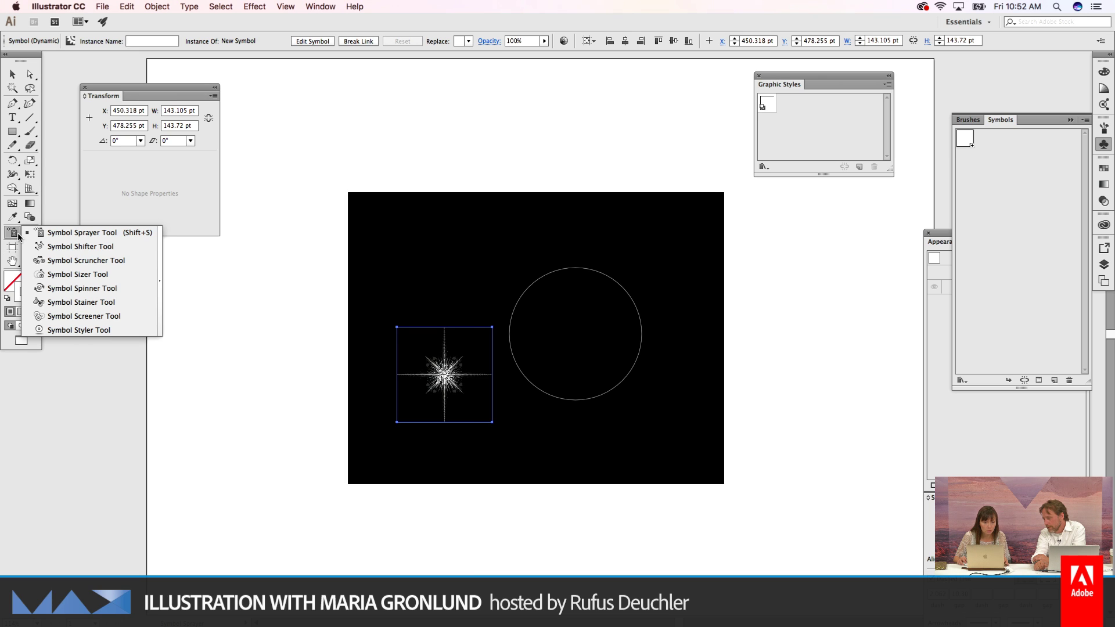
pyautogui.click(96, 233)
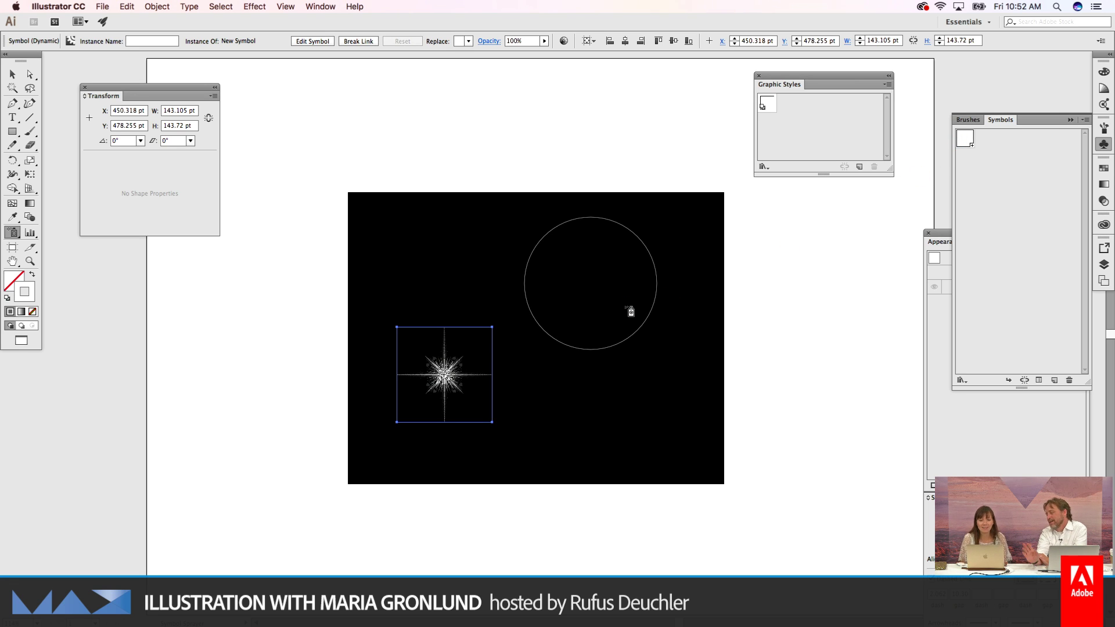
pyautogui.click(592, 281)
pyautogui.click(644, 326)
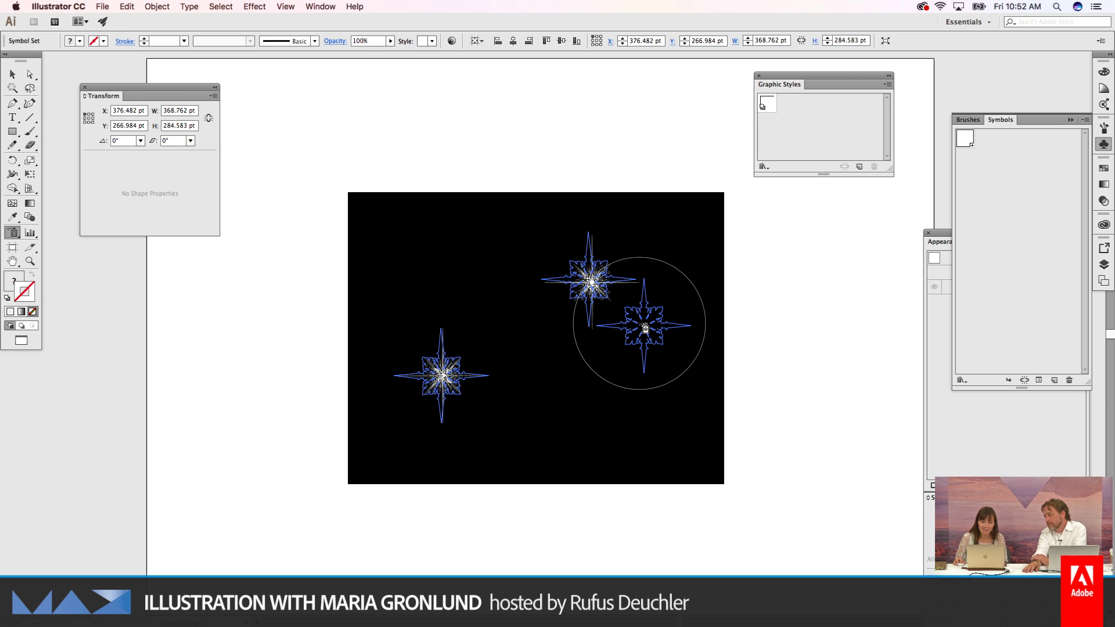
pyautogui.moveTo(579, 363)
pyautogui.mouseDown()
pyautogui.moveTo(552, 328)
pyautogui.moveTo(528, 342)
pyautogui.moveTo(521, 372)
pyautogui.moveTo(578, 391)
pyautogui.moveTo(650, 392)
pyautogui.moveTo(667, 445)
pyautogui.moveTo(691, 395)
pyautogui.mouseUp()
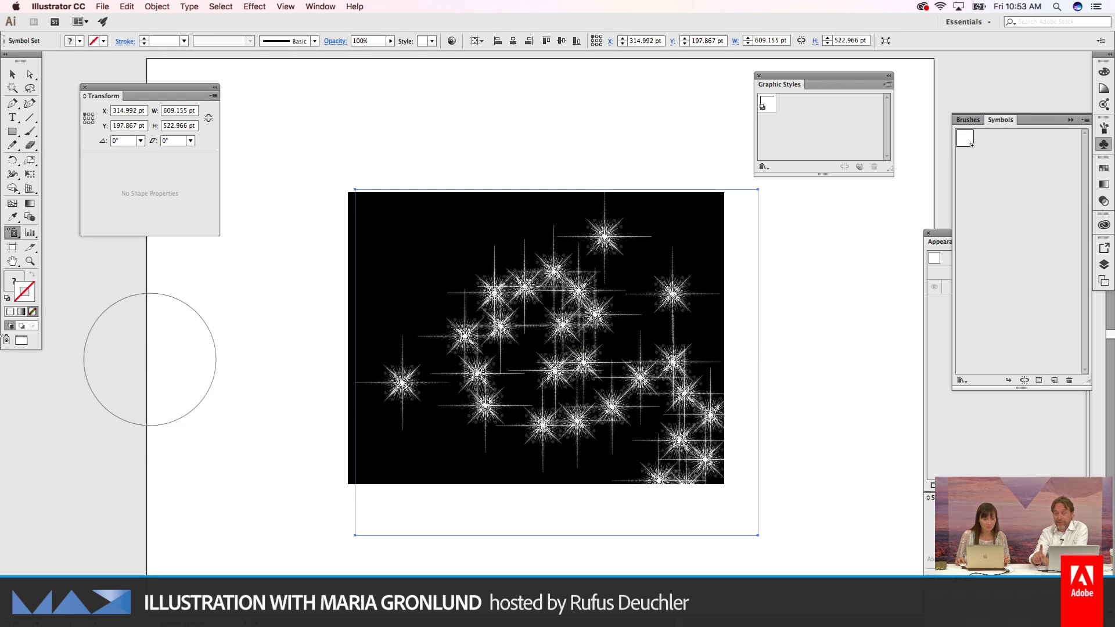
# Step: Use the Symbol Scruncher on the snowflakes near the middle of the sprayed symbol set
pyautogui.click(13, 233)
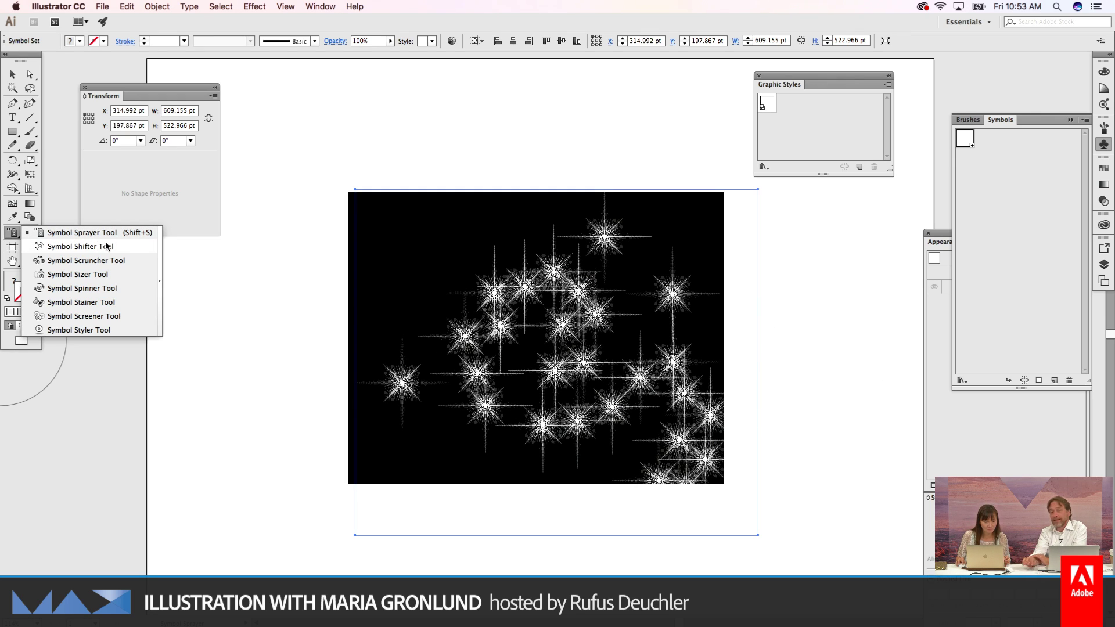
pyautogui.click(111, 265)
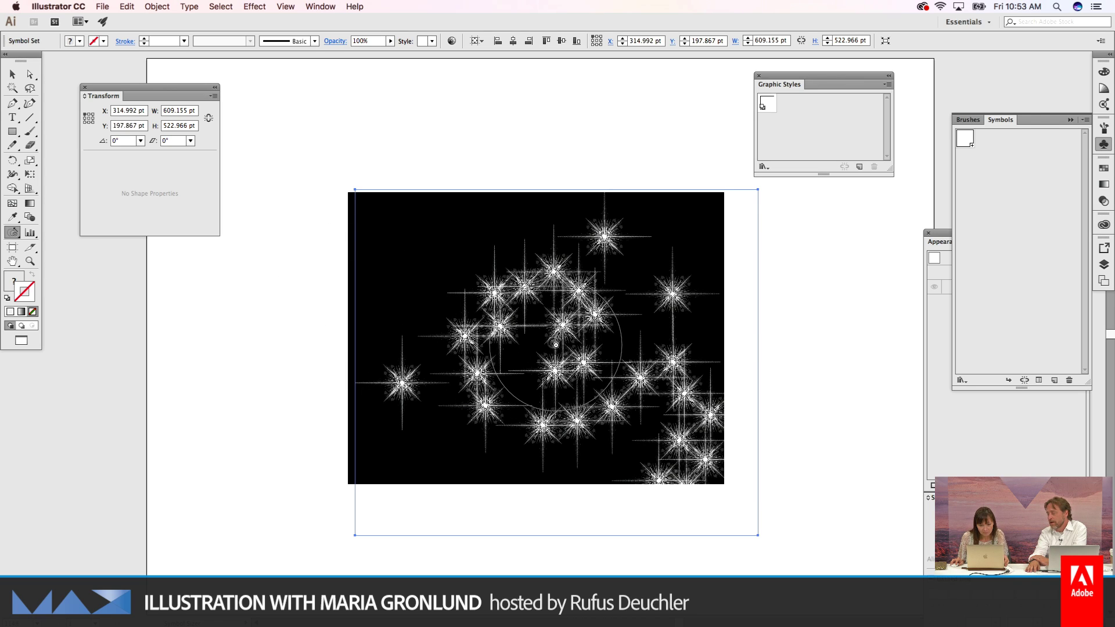
pyautogui.moveTo(556, 345)
pyautogui.mouseDown()
pyautogui.moveTo(685, 464)
pyautogui.moveTo(715, 458)
pyautogui.moveTo(709, 423)
pyautogui.moveTo(465, 296)
pyautogui.moveTo(542, 349)
pyautogui.mouseUp()
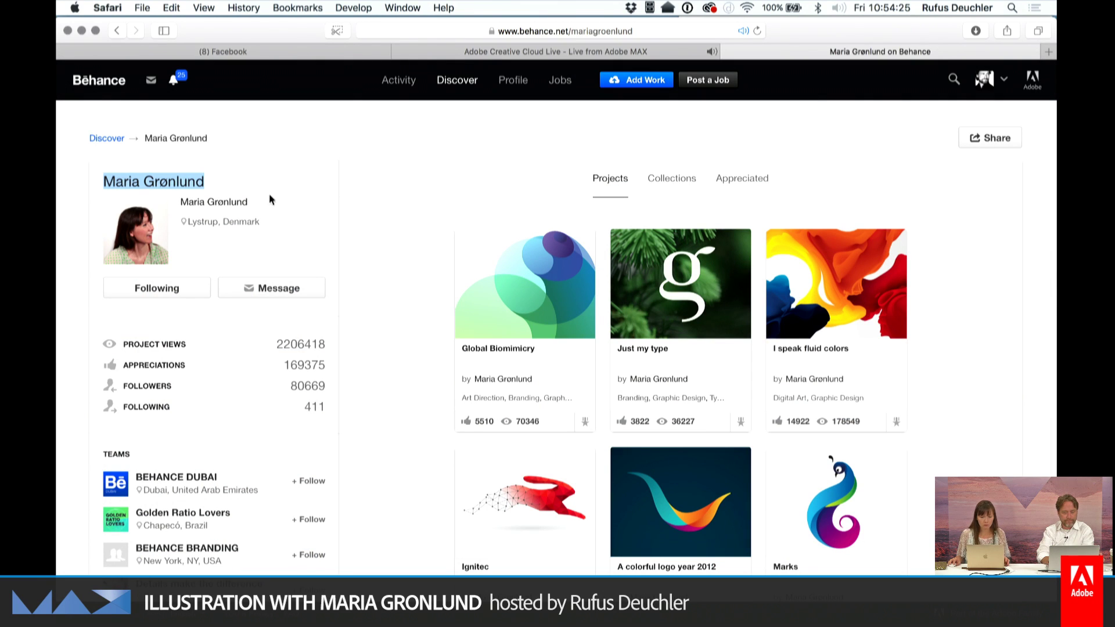
# Step: On the illustrator's Behance profile in Safari, view the project I speak fluid colors and return to the profile
pyautogui.click(265, 174)
pyautogui.scroll(-1, 396, 303)
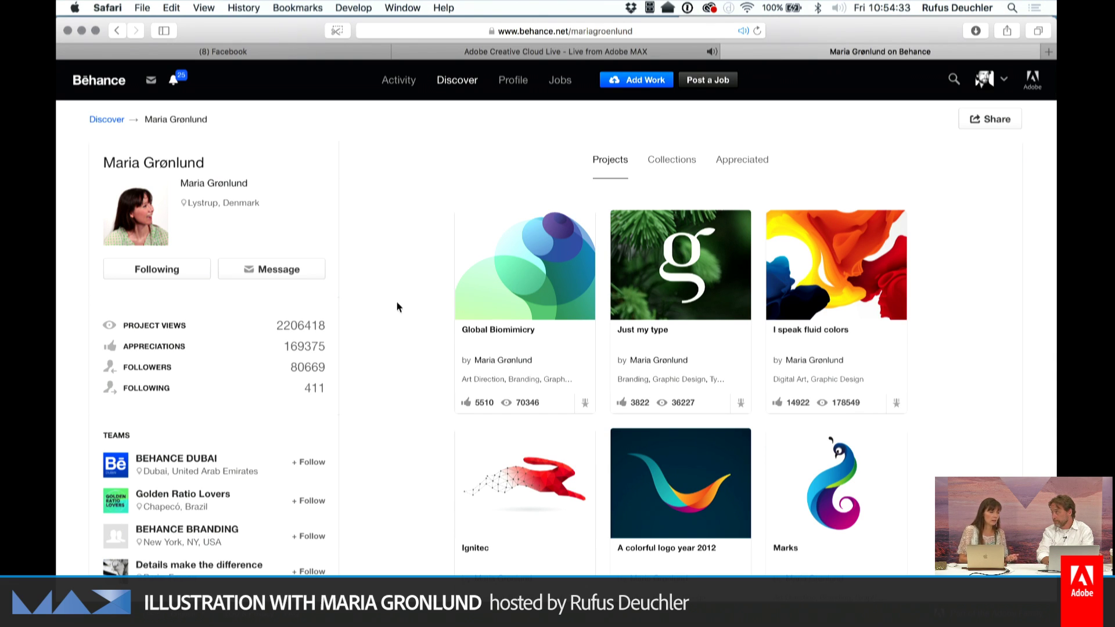
pyautogui.click(849, 349)
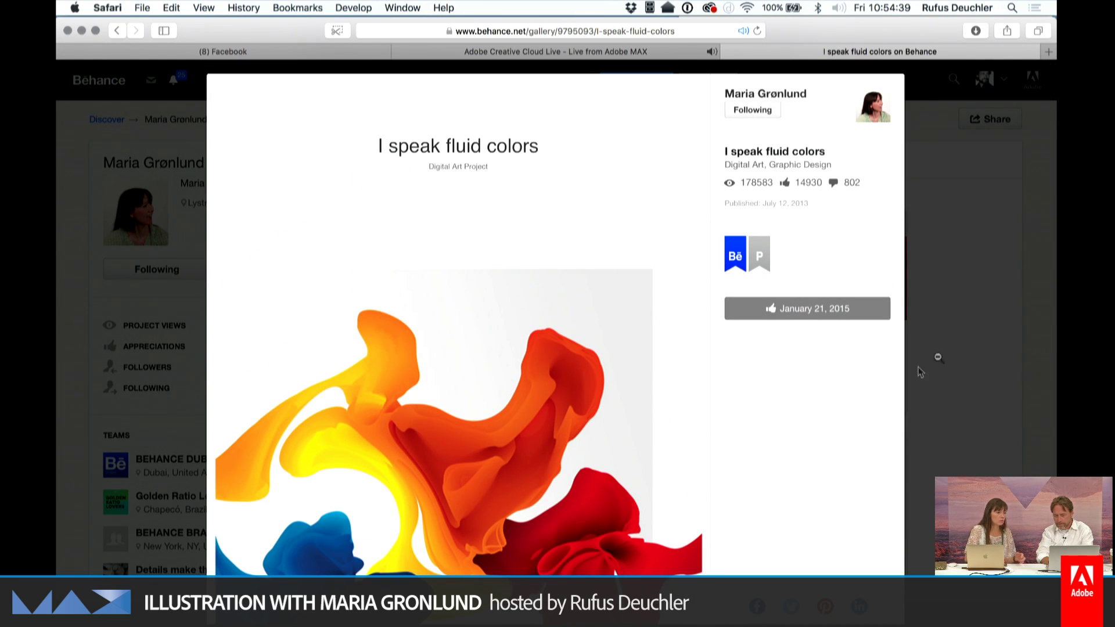
pyautogui.click(954, 340)
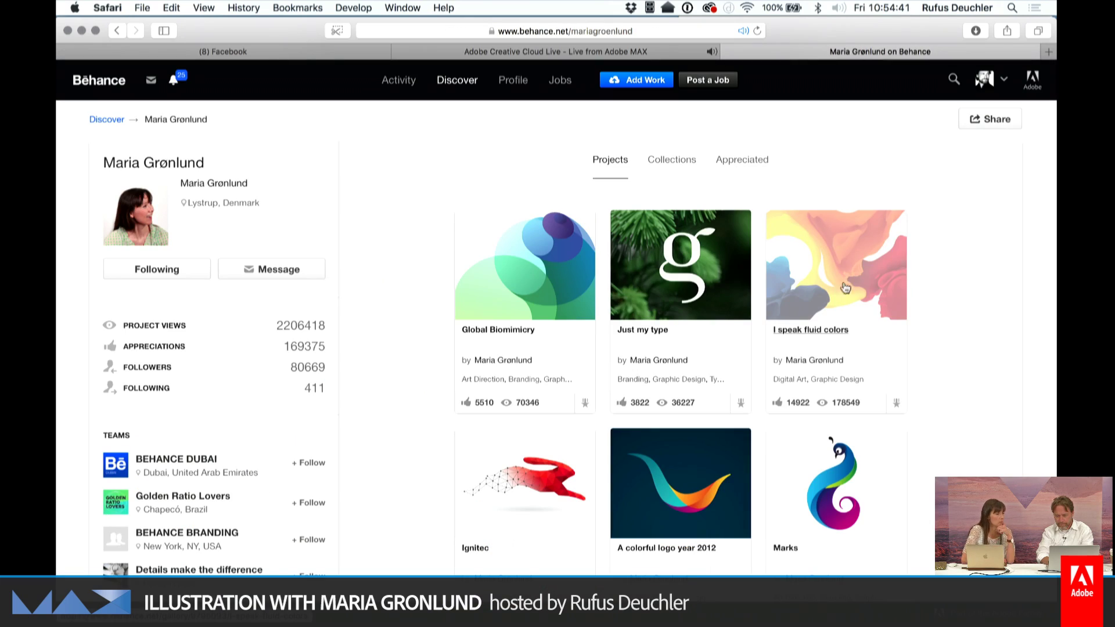
# Step: Browse the remaining projects on the illustrator's Behance profile
pyautogui.scroll(-3, 877, 334)
pyautogui.scroll(-5, 838, 406)
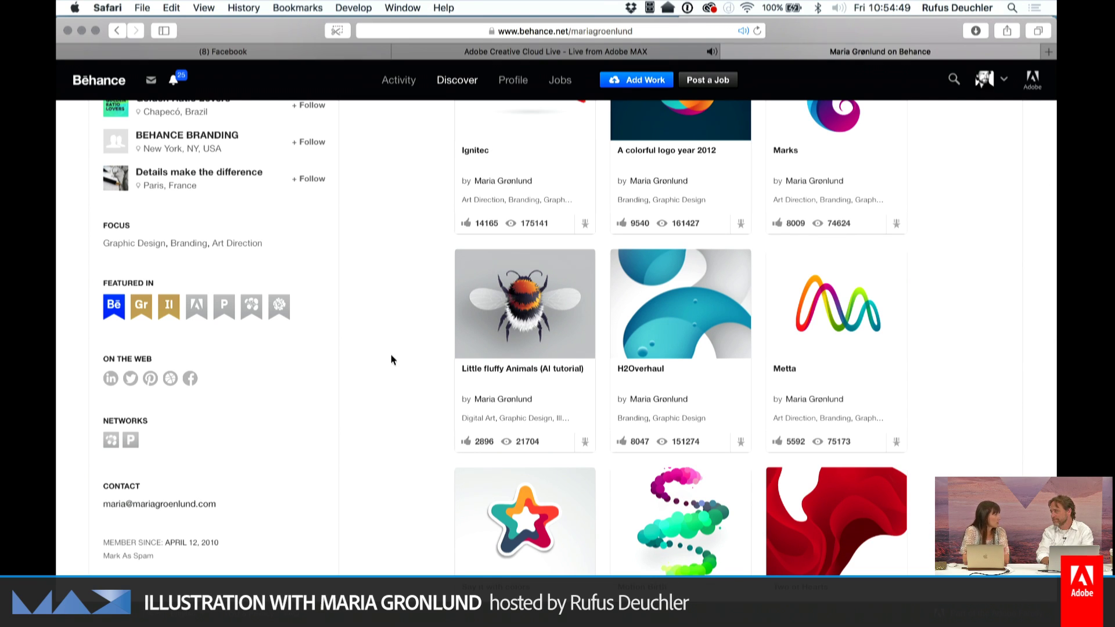
pyautogui.scroll(-2, 391, 356)
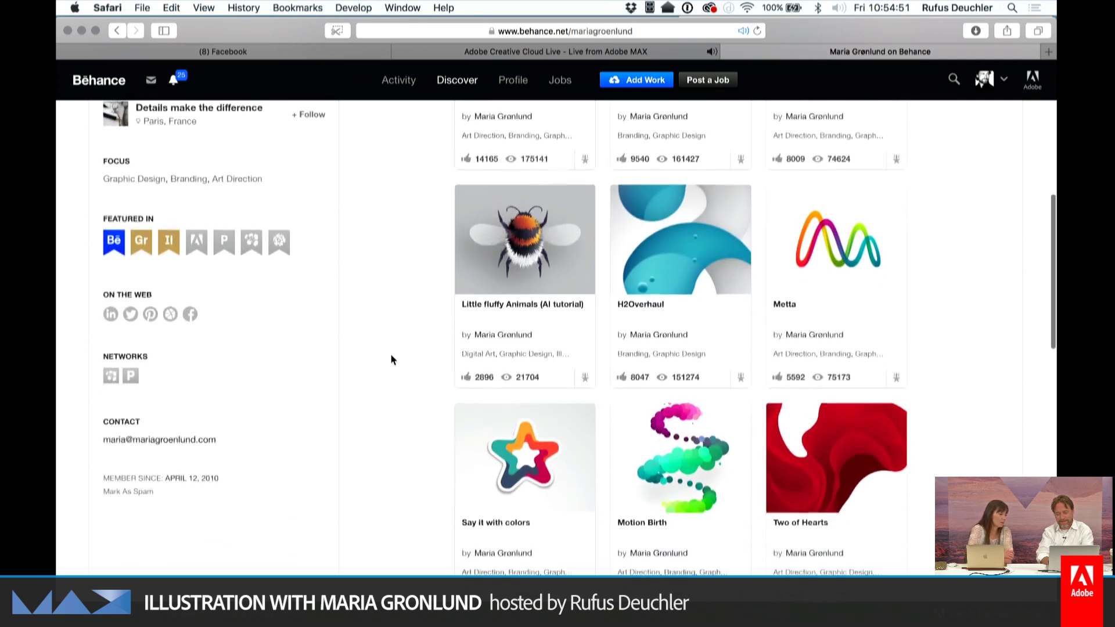
pyautogui.scroll(-5, 390, 360)
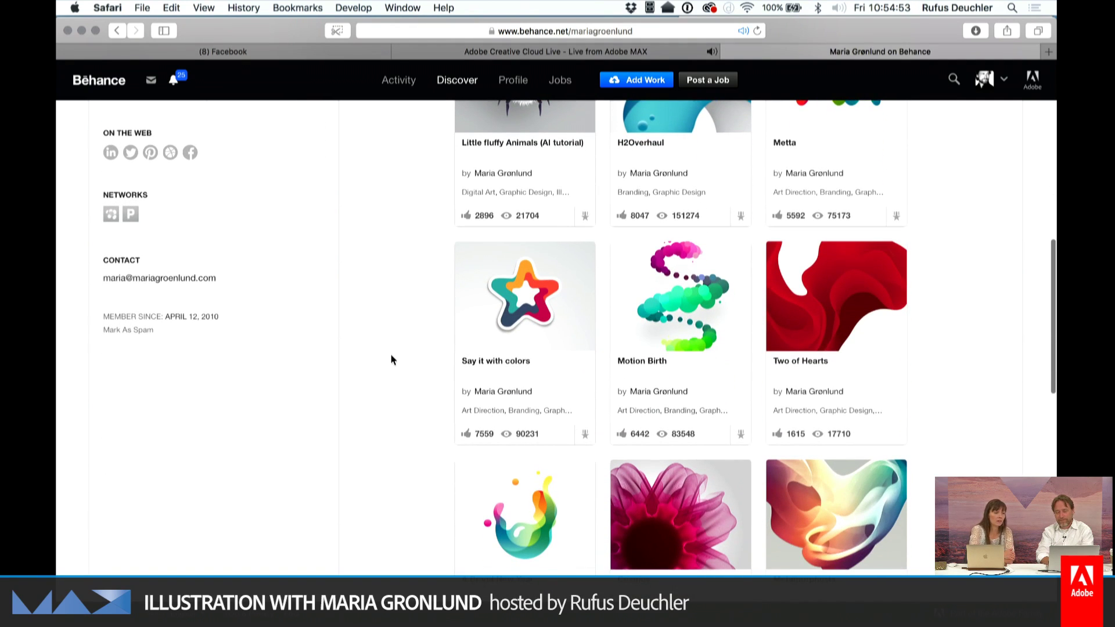